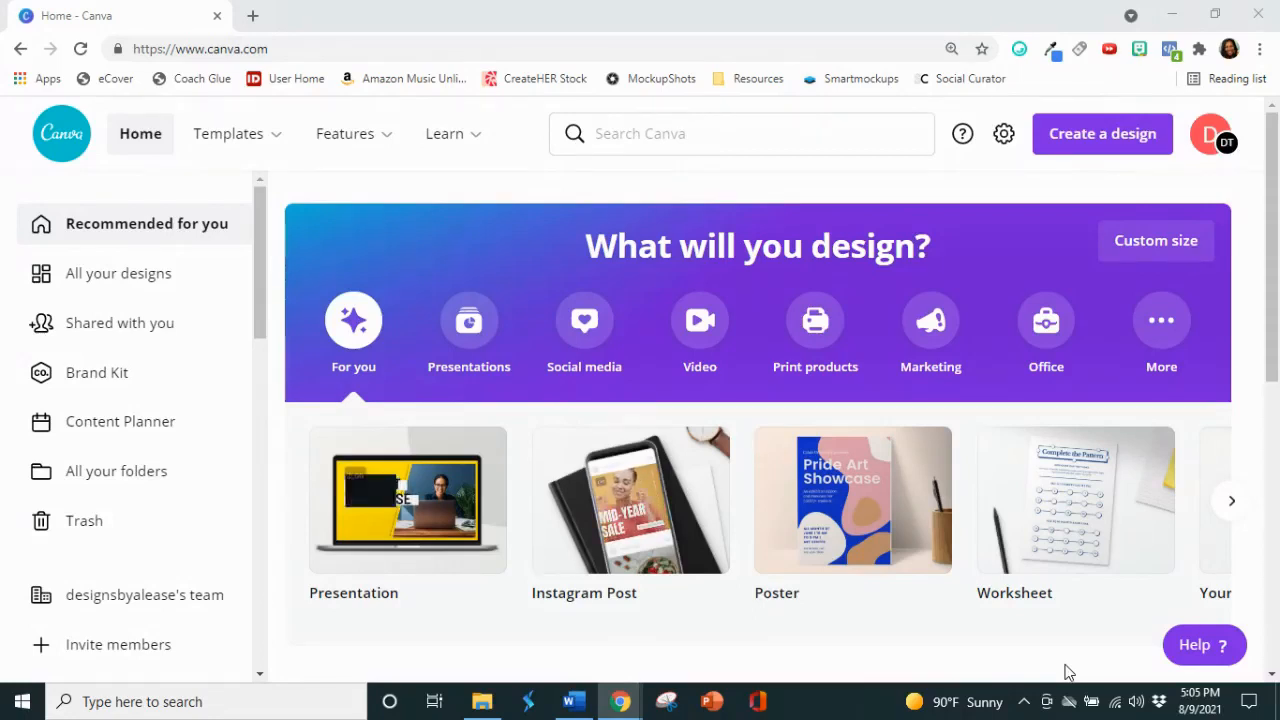
Step: Switch to the Word document and review the "10 Tiny Improvements You Can Make Right Now" article, then return to Canva
click(571, 701)
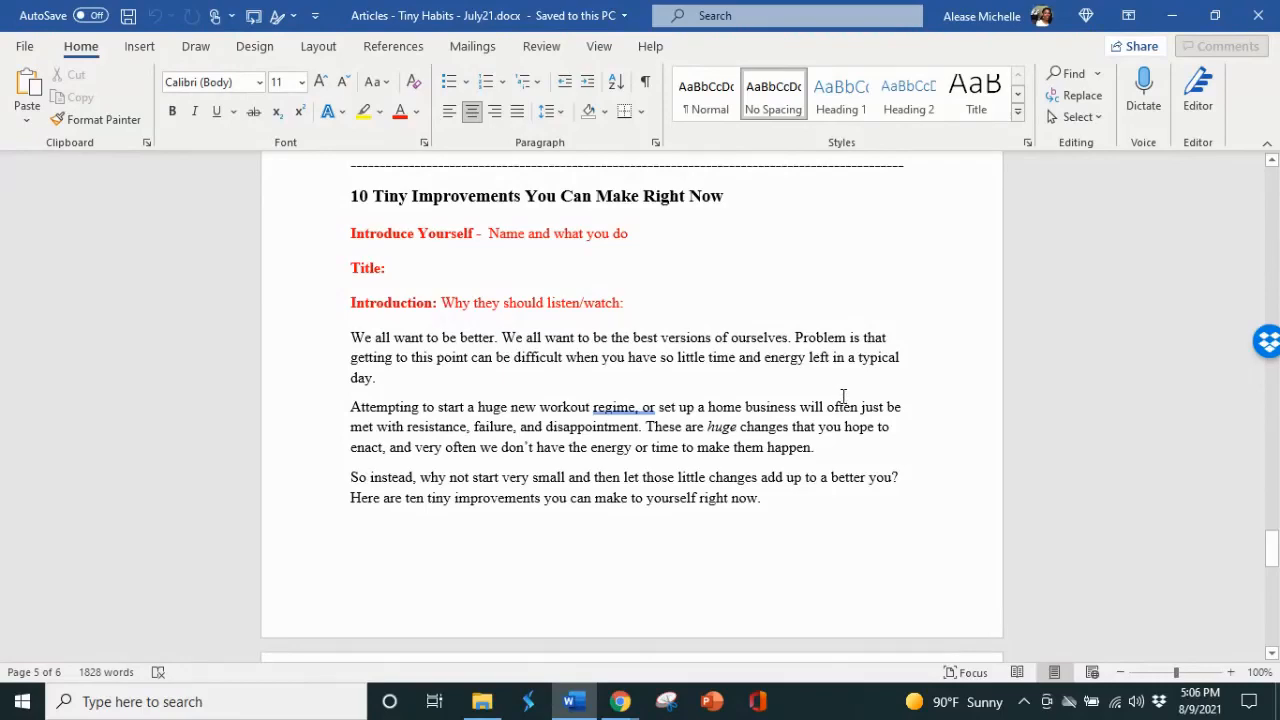
scroll(843, 397, down, 10)
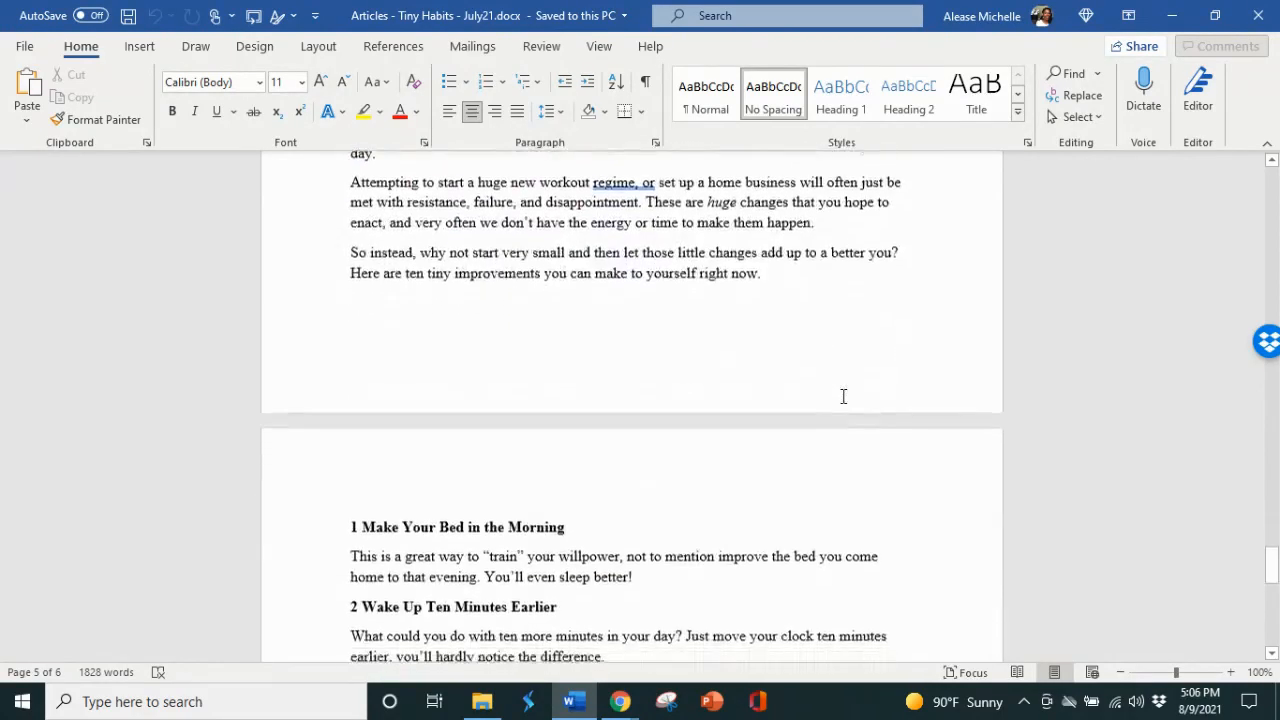
scroll(845, 397, down, 8)
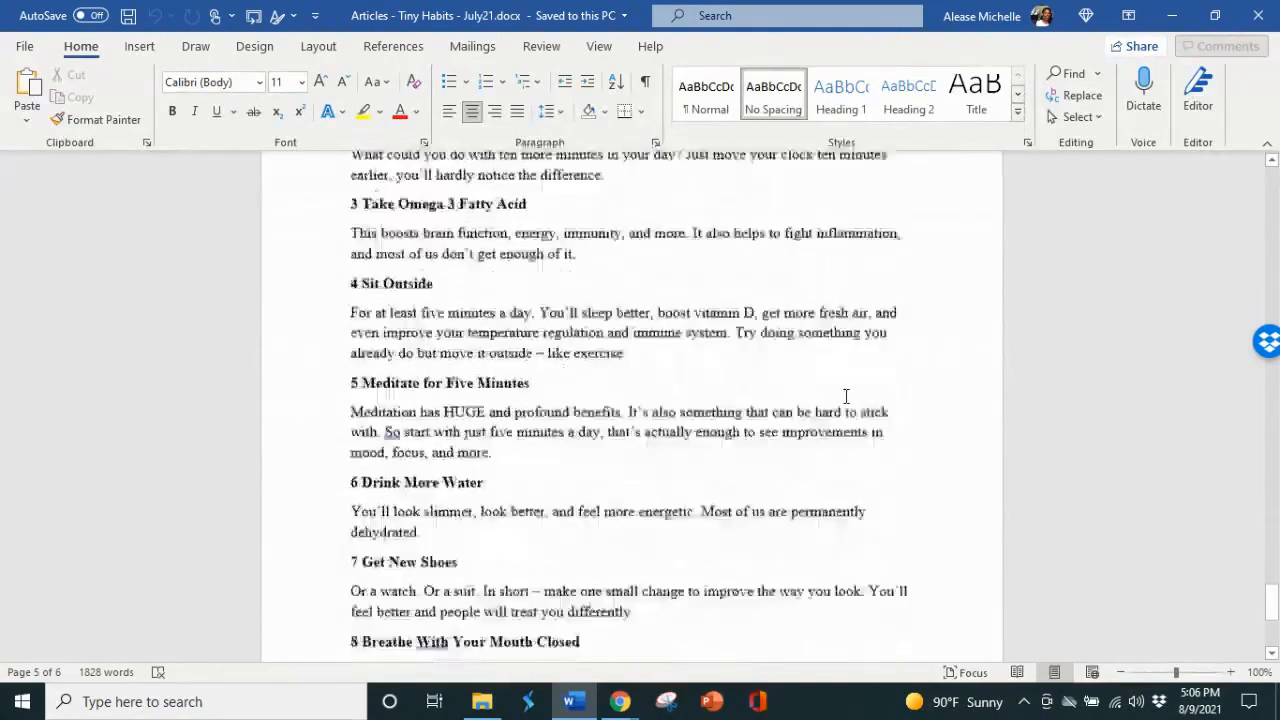
scroll(845, 399, up, 8)
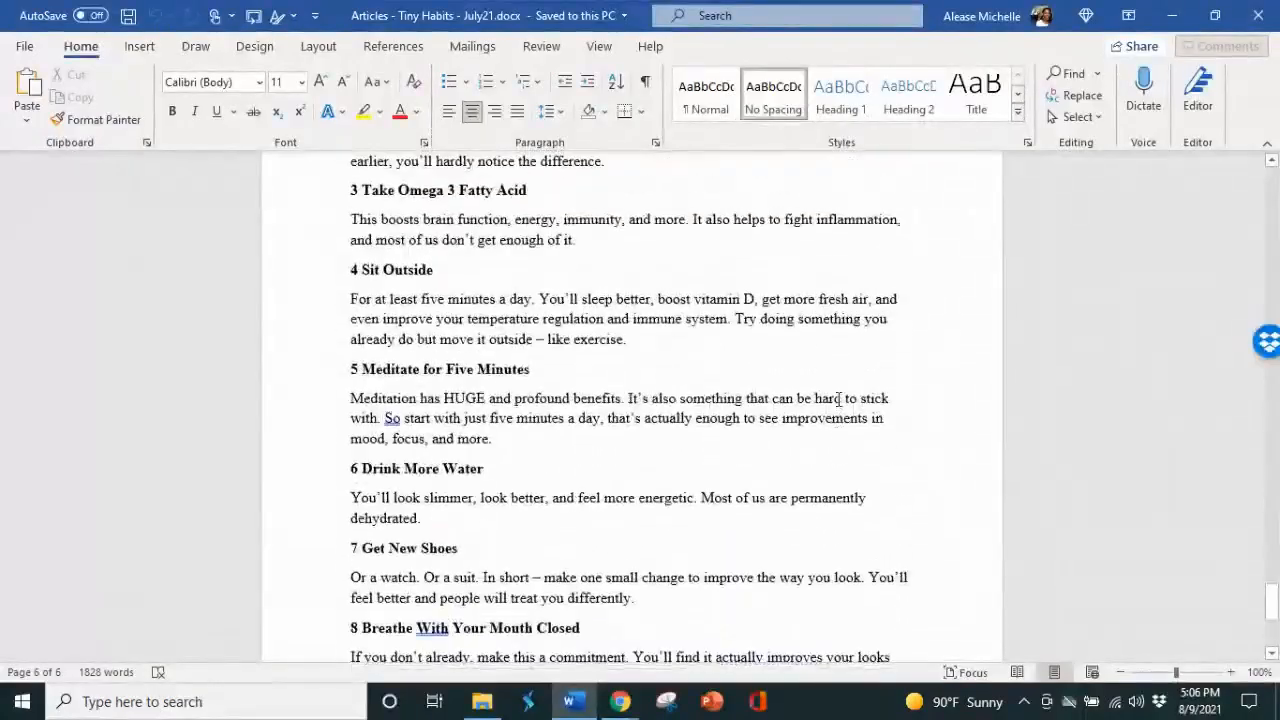
scroll(840, 399, up, 7)
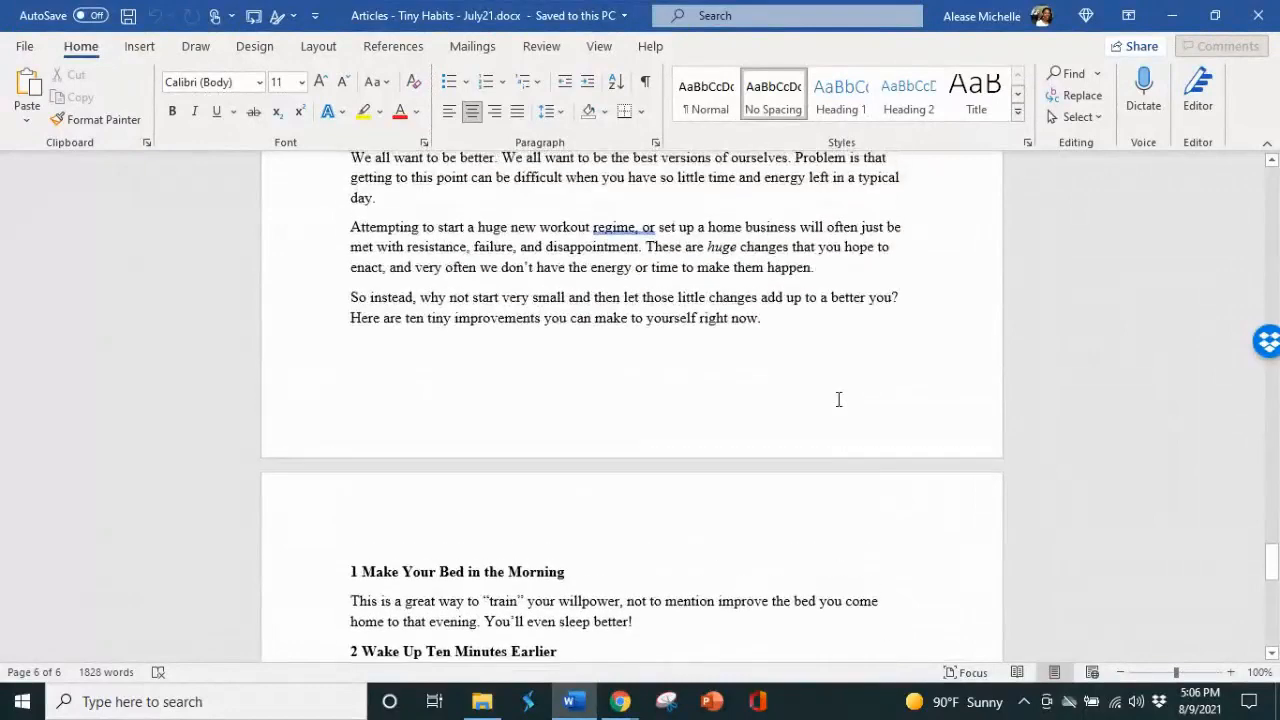
scroll(838, 400, up, 3)
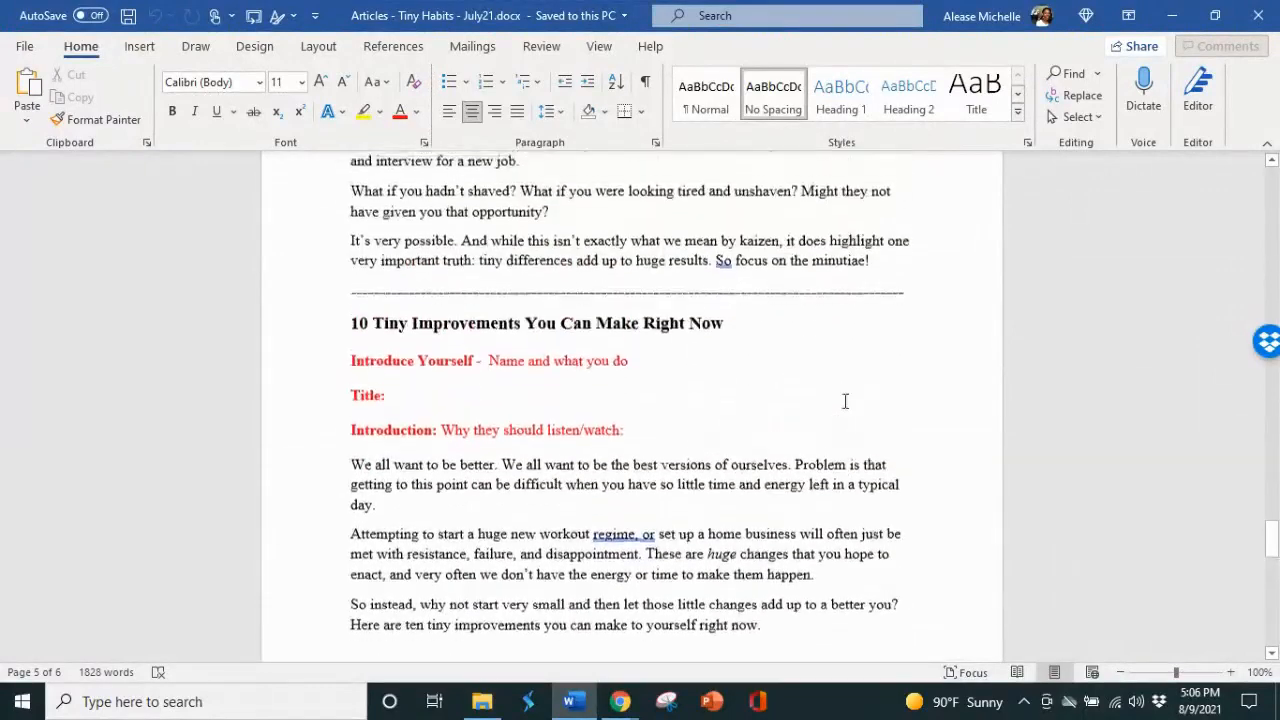
scroll(840, 402, down, 1)
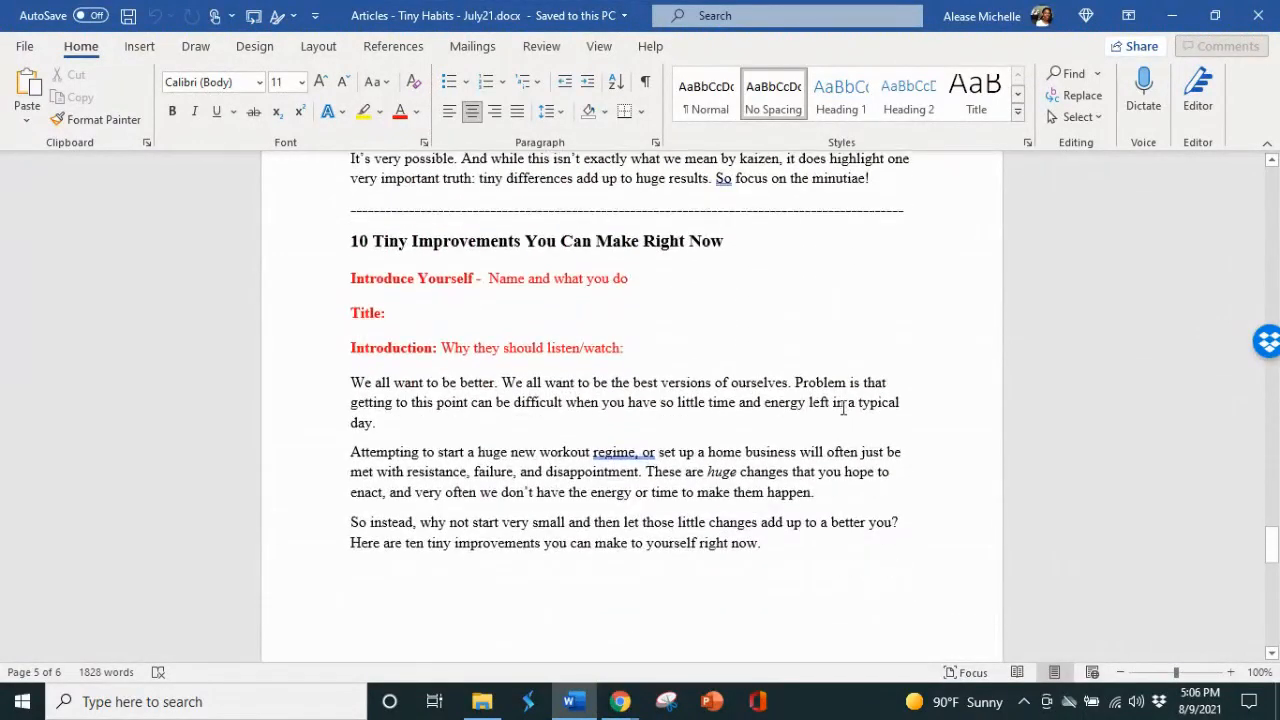
click(1172, 15)
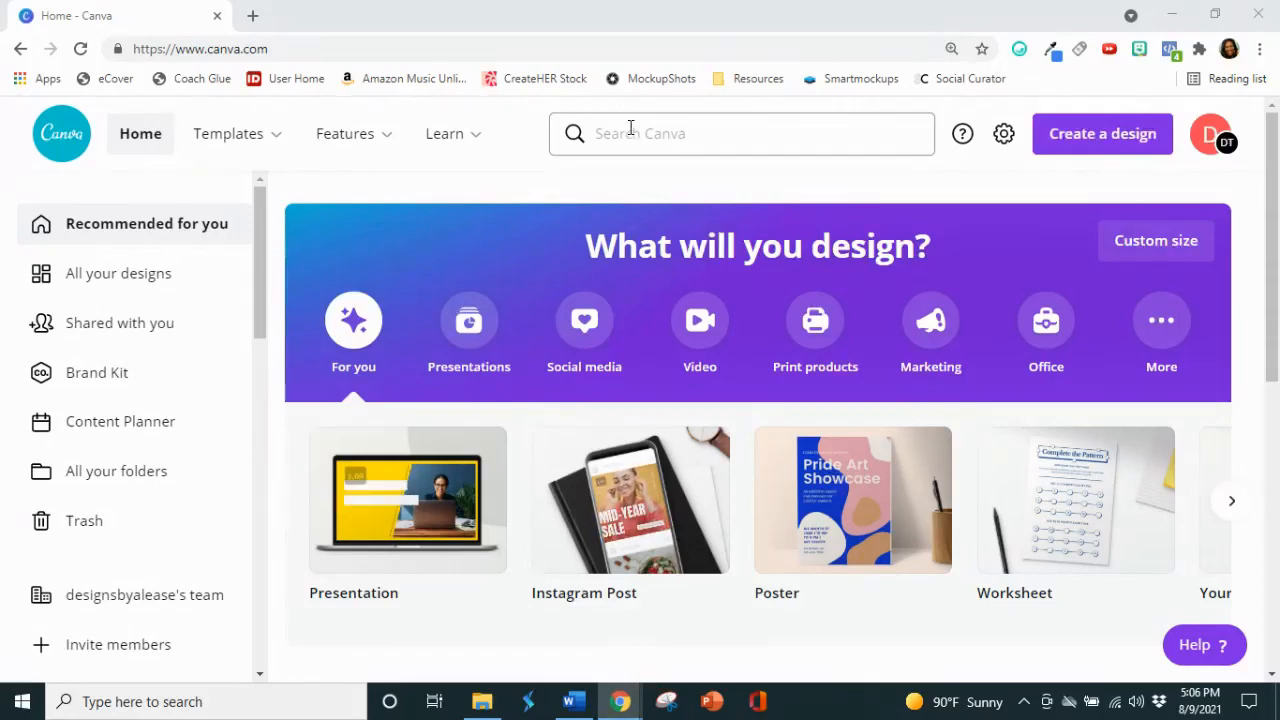
Step: Search Canva for "Carousel" and open the Carousel Instagram Post templates
click(633, 137)
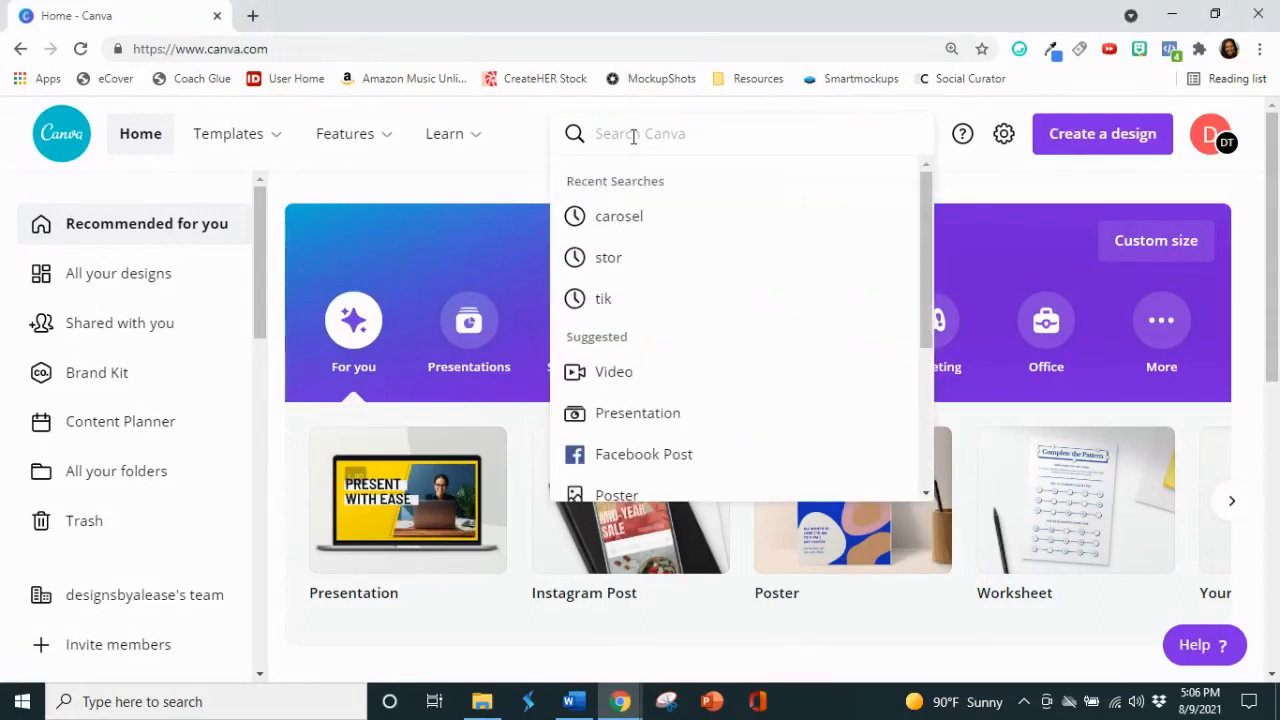
text(Ca)
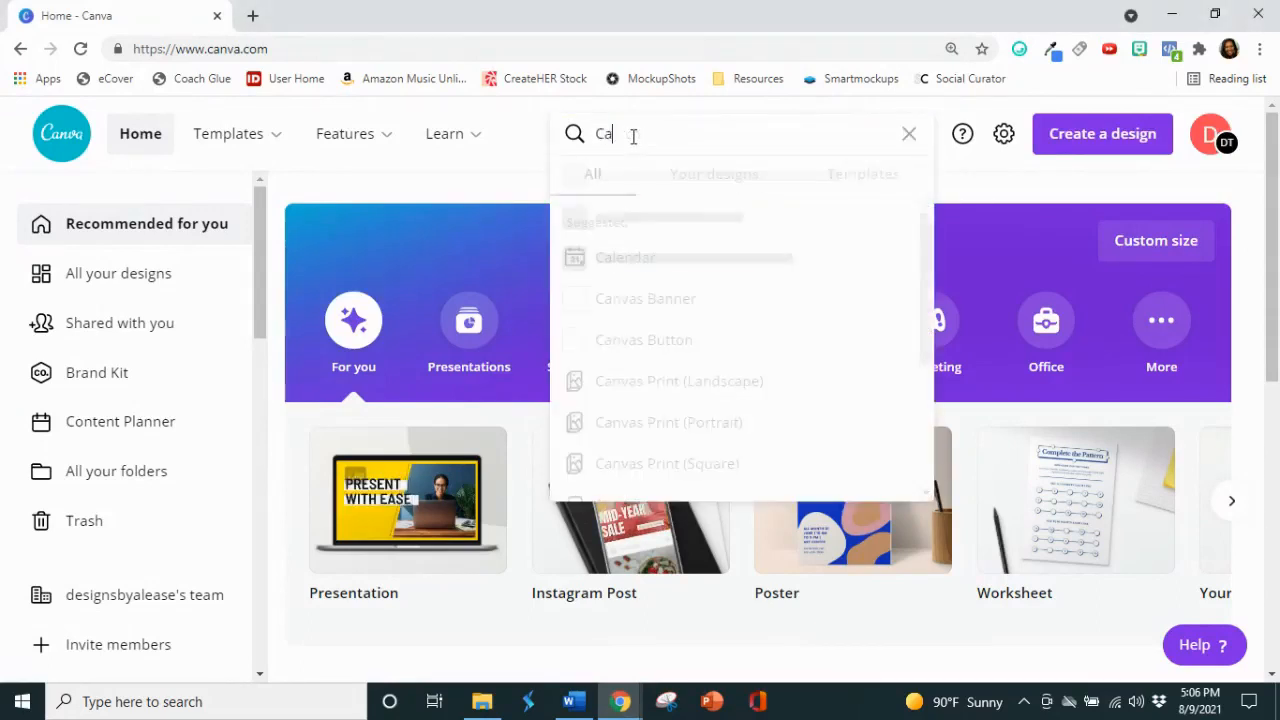
text(rousel)
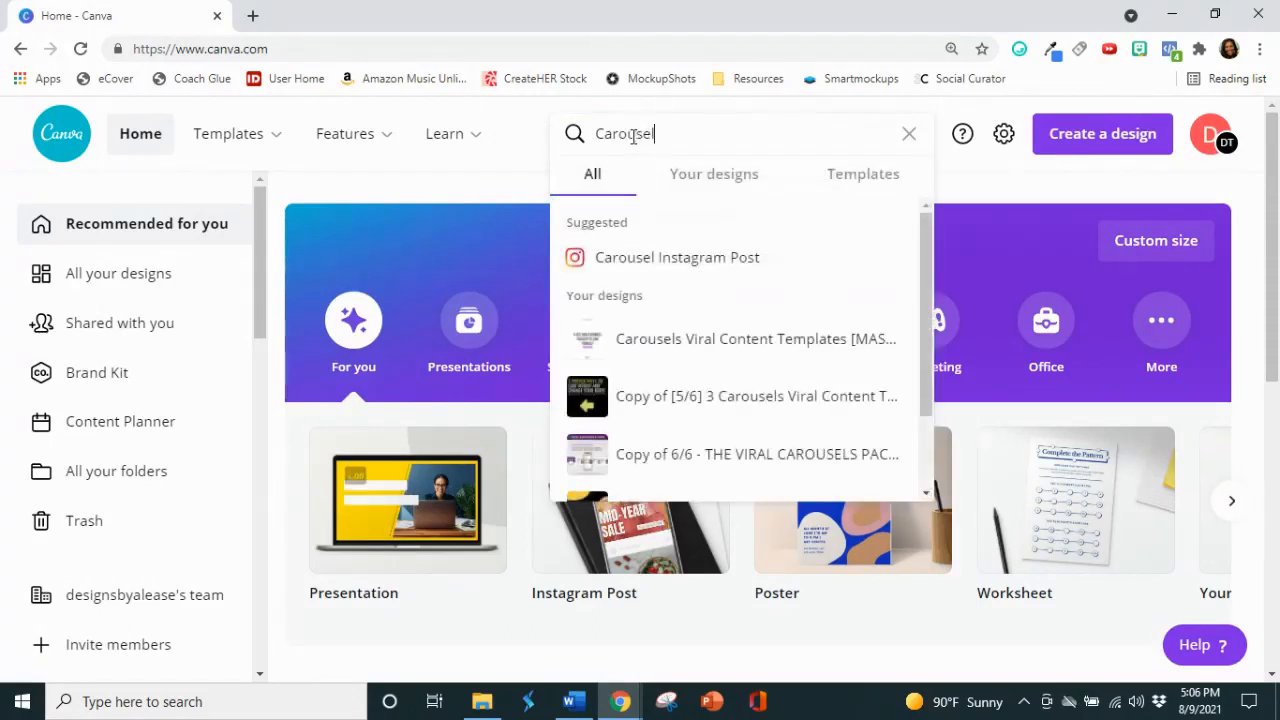
click(722, 262)
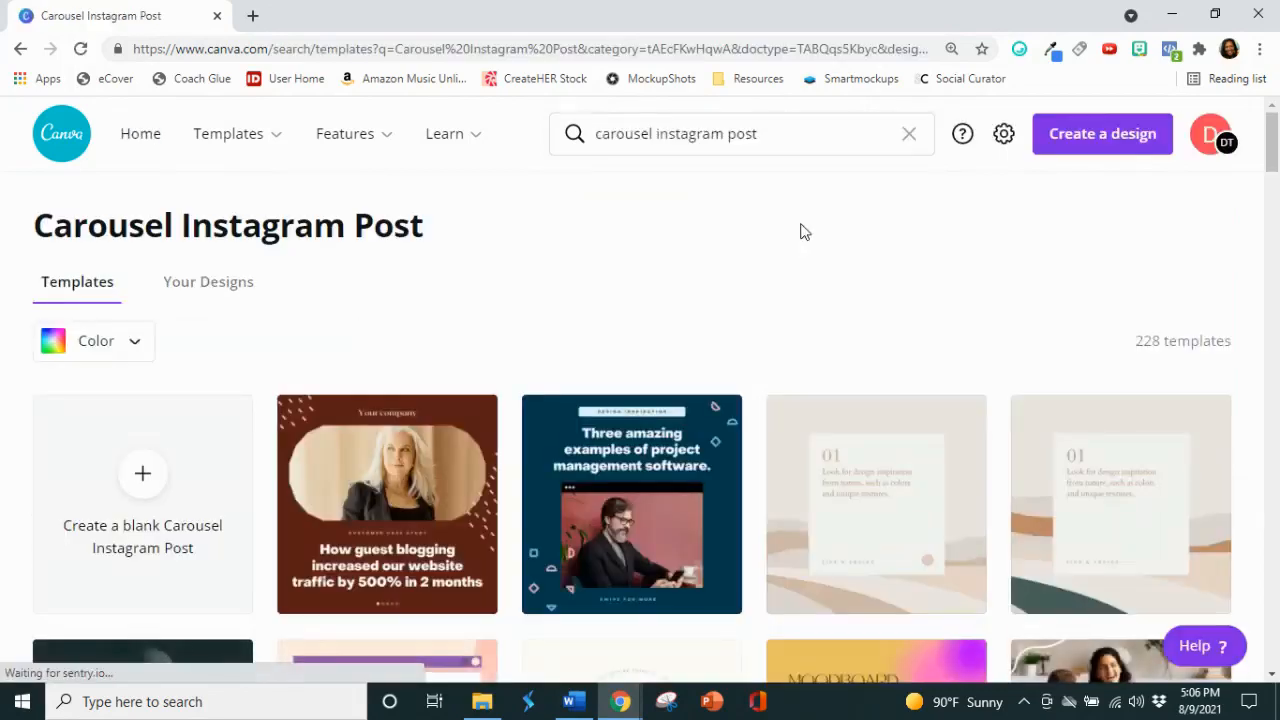
Step: Browse the carousel templates and open the beige "Three ways to position yourself as an expert" design for editing
scroll(800, 233, down, 2)
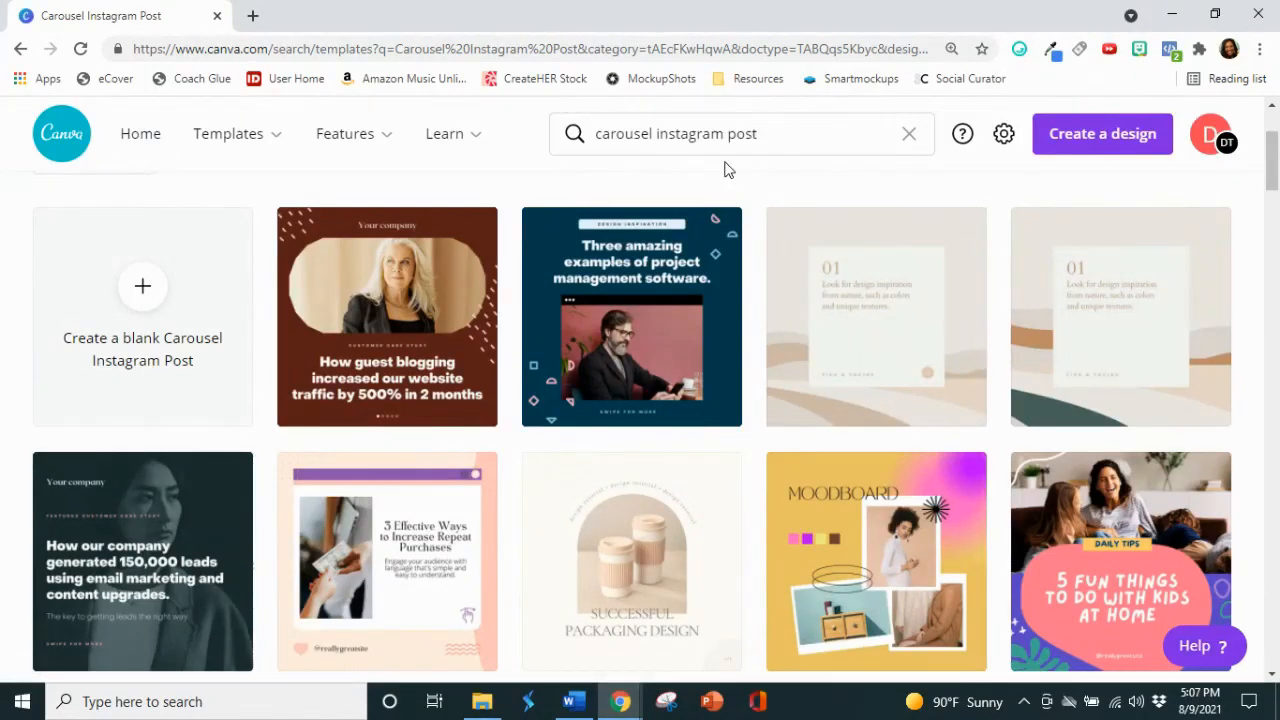
scroll(757, 201, down, 1)
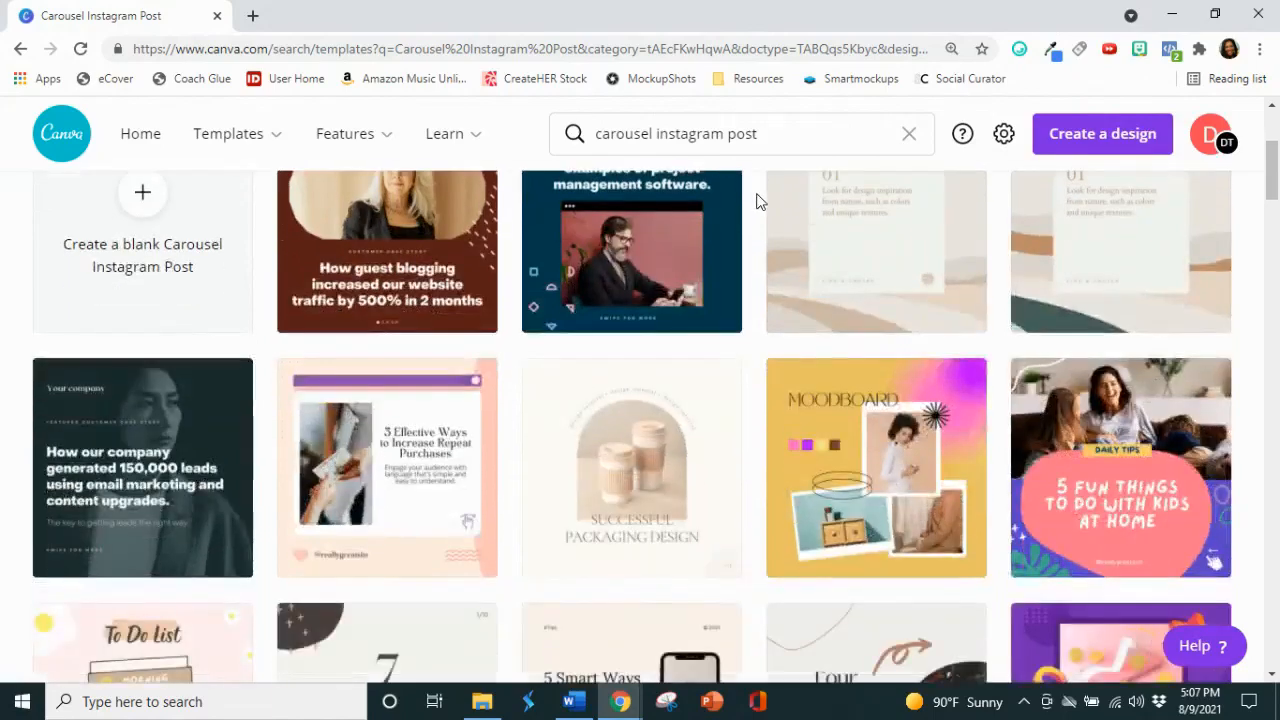
scroll(758, 205, down, 4)
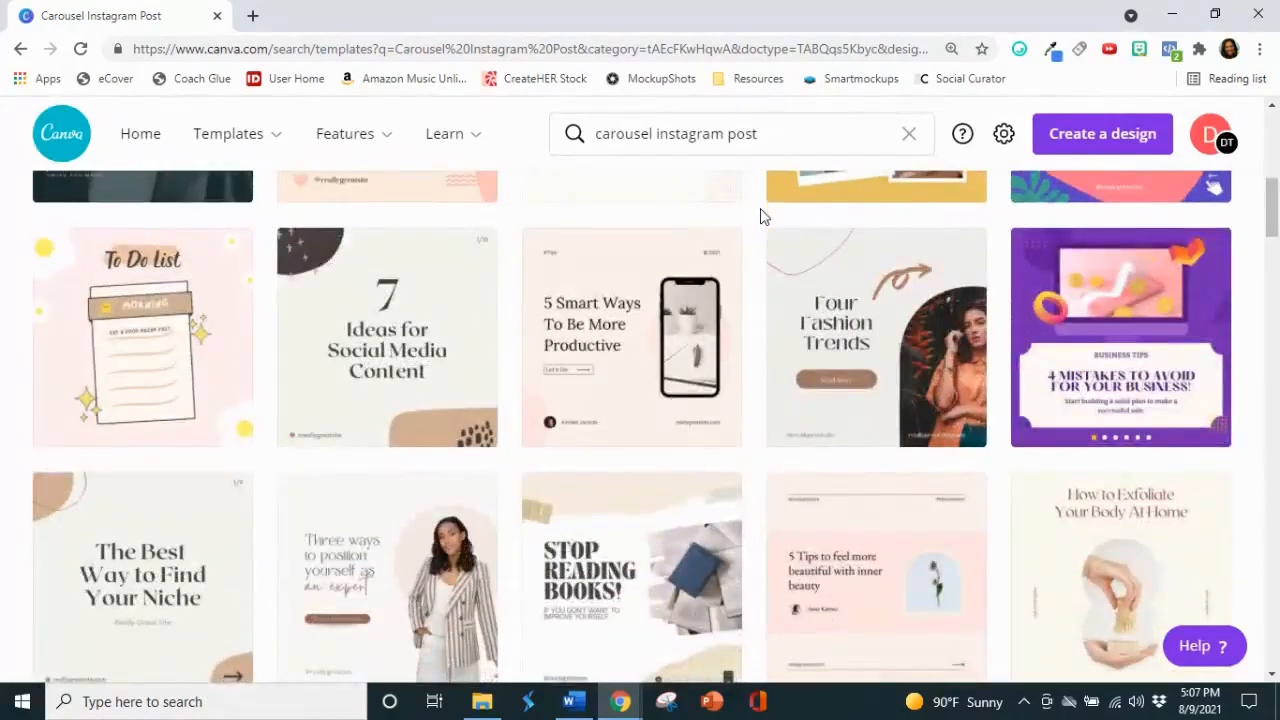
scroll(760, 216, down, 2)
scroll(762, 207, down, 2)
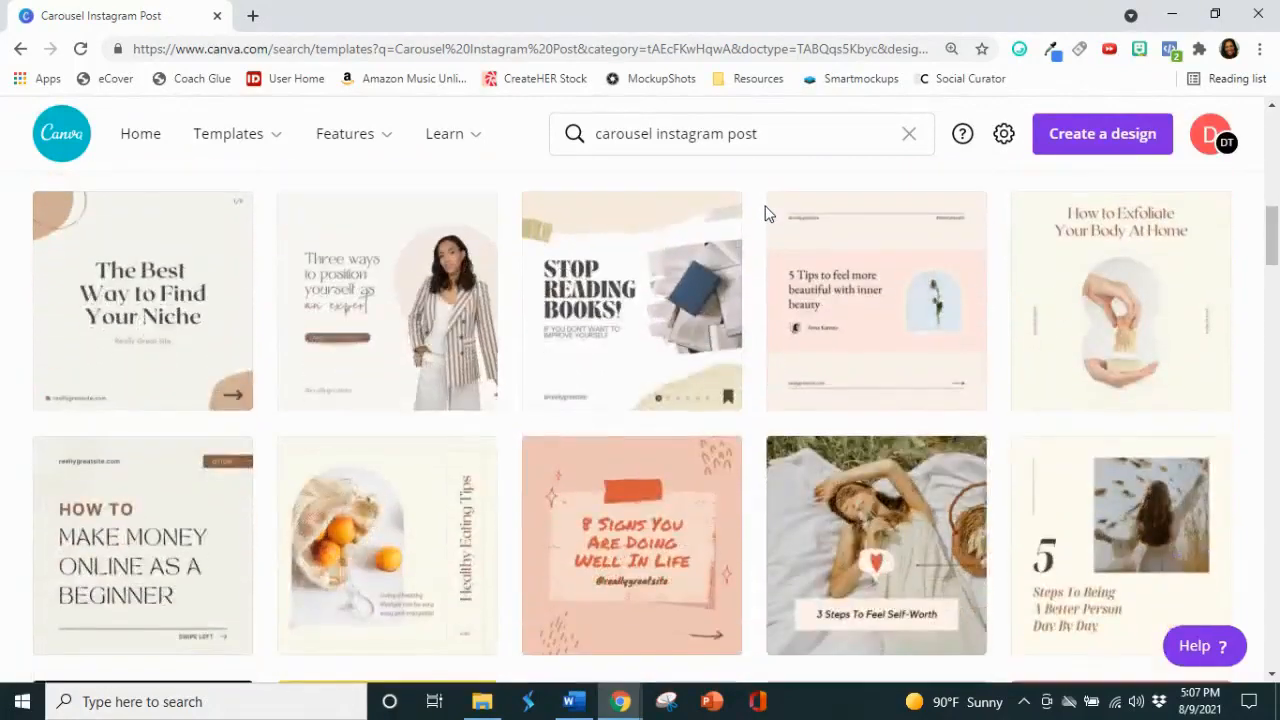
scroll(766, 211, up, 2)
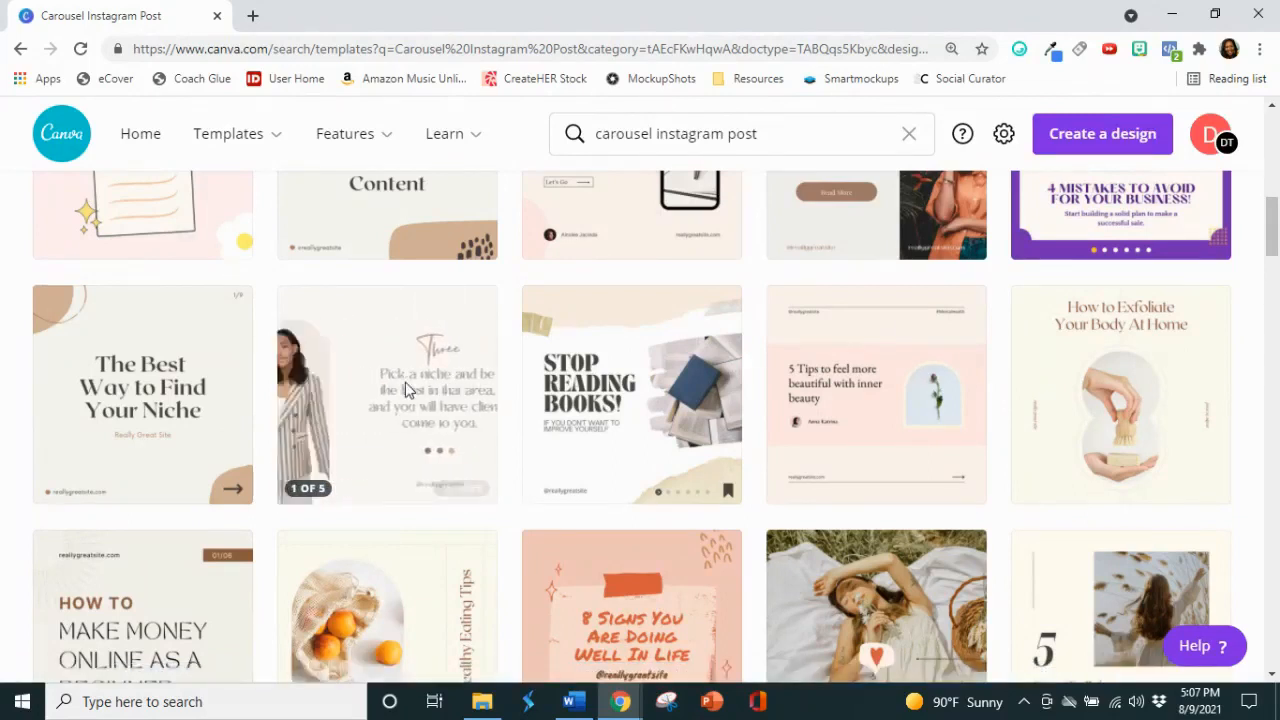
click(405, 388)
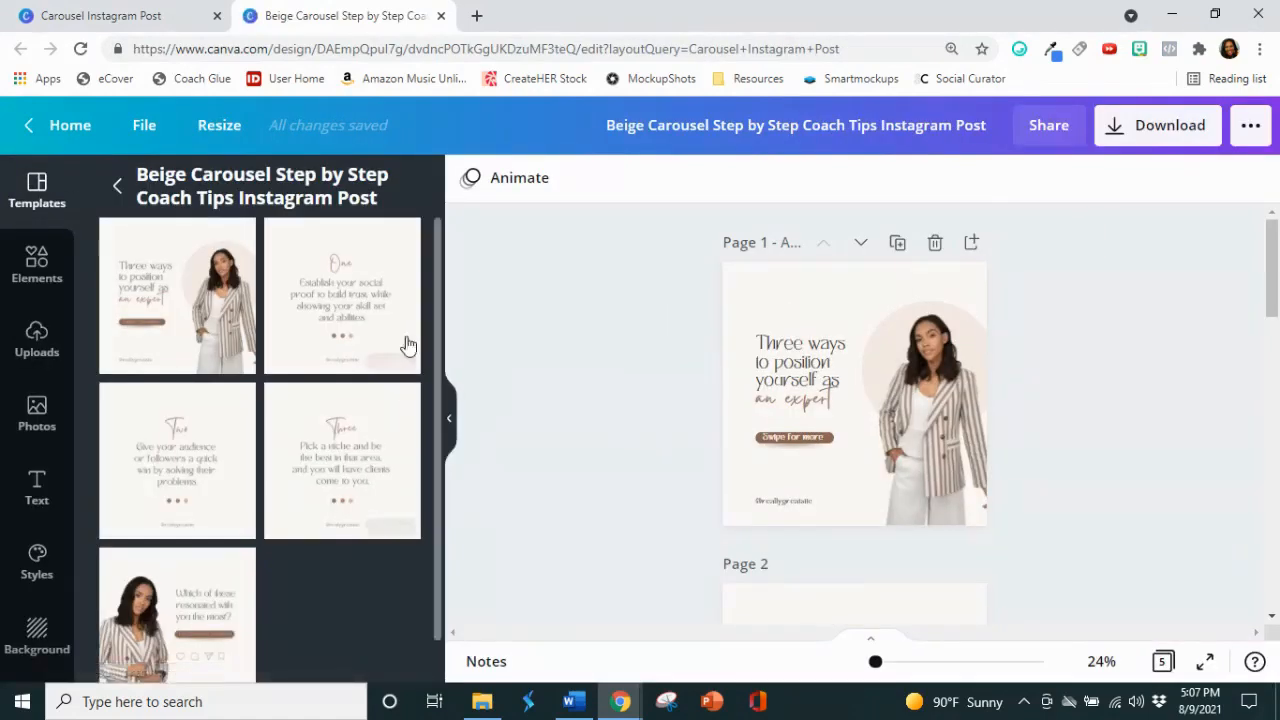
Step: Look through all the pages of the Beige Carousel Step by Step Coach Tips template
scroll(232, 450, down, 2)
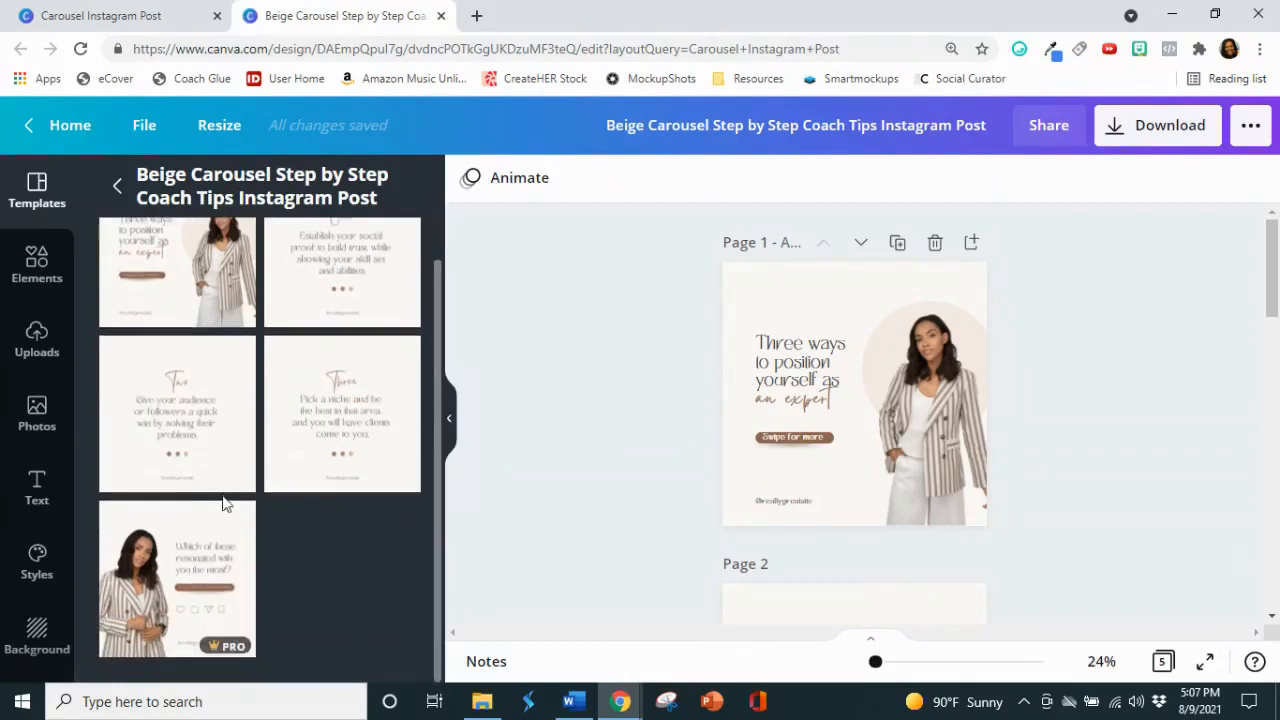
scroll(223, 495, up, 2)
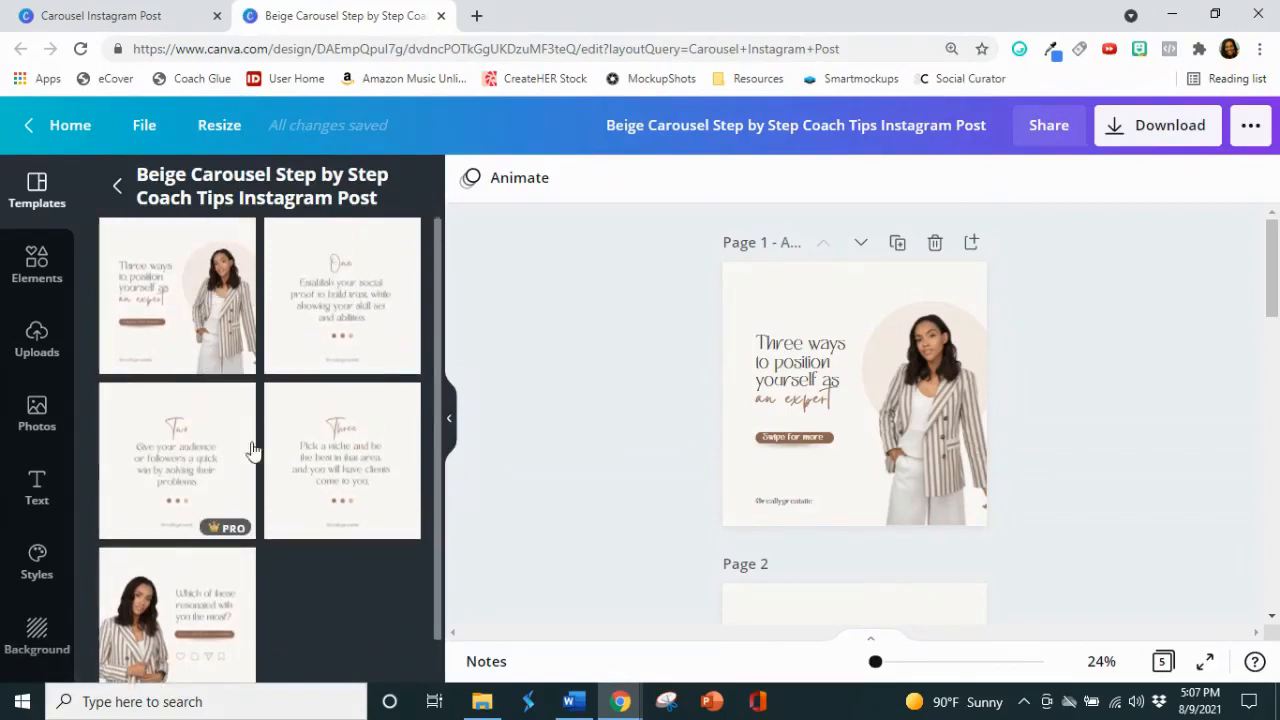
scroll(166, 563, down, 1)
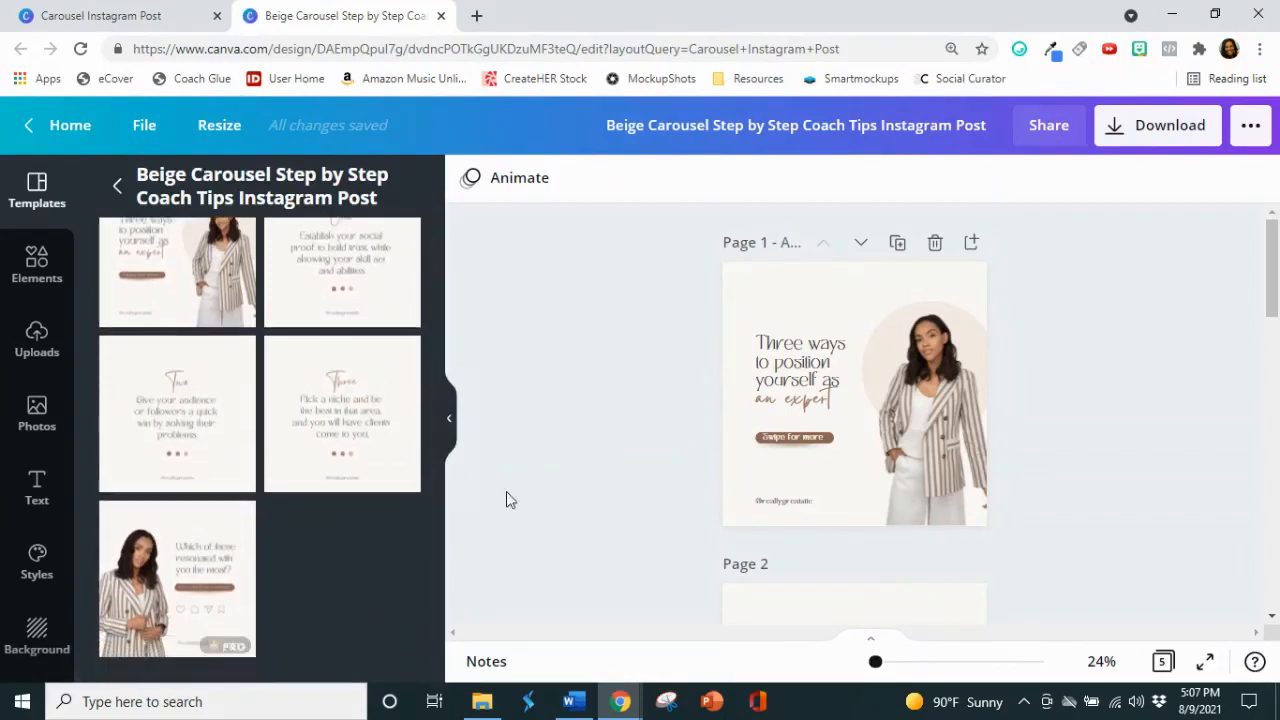
scroll(808, 432, down, 5)
scroll(808, 430, down, 5)
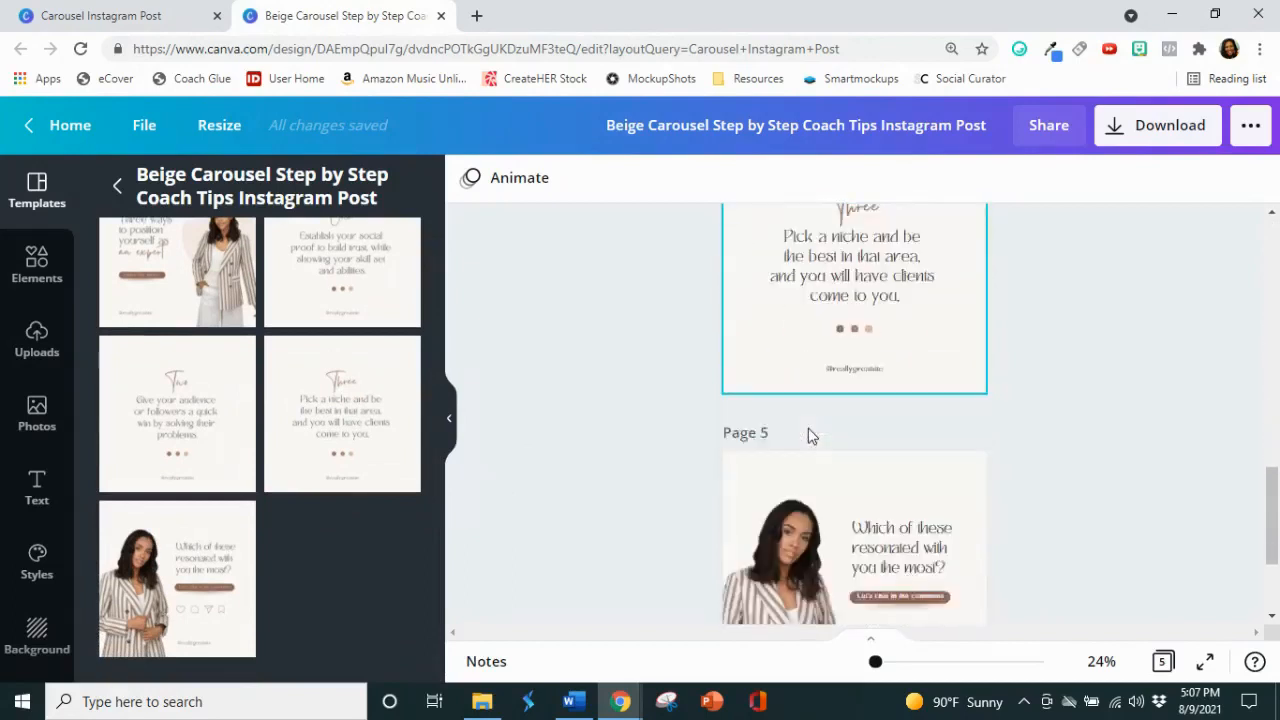
scroll(1185, 497, up, 6)
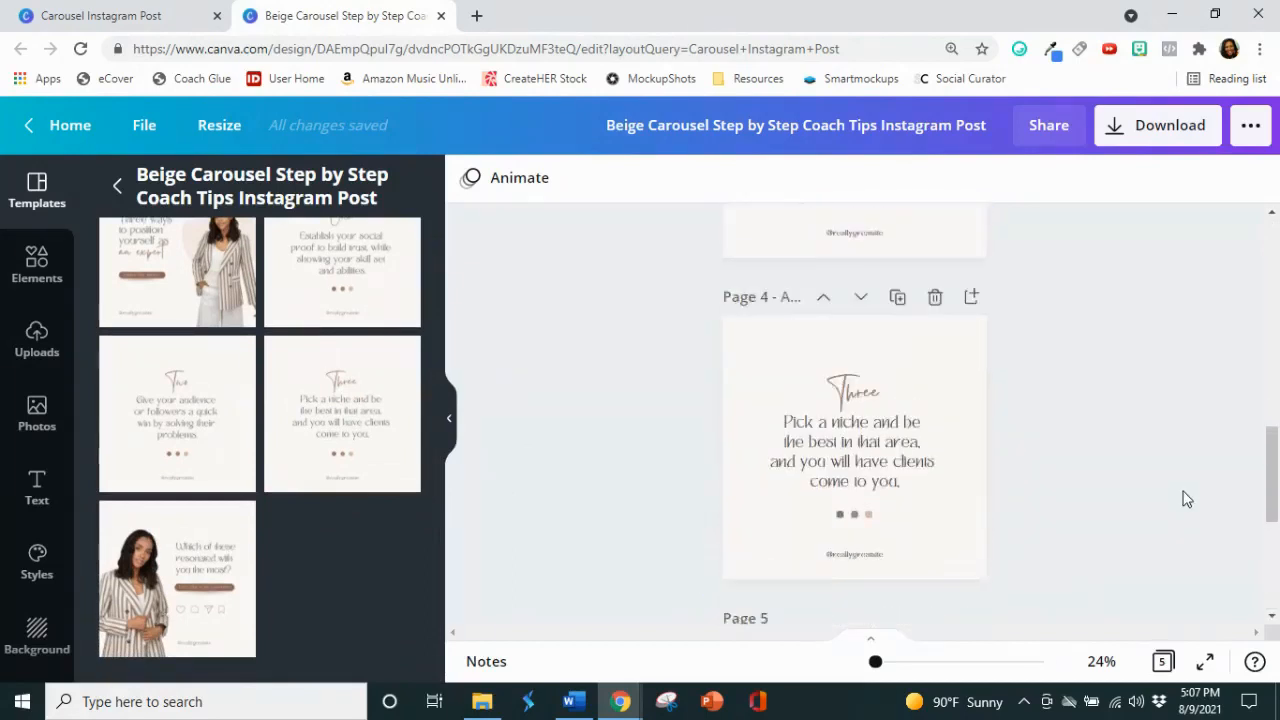
scroll(1174, 503, up, 5)
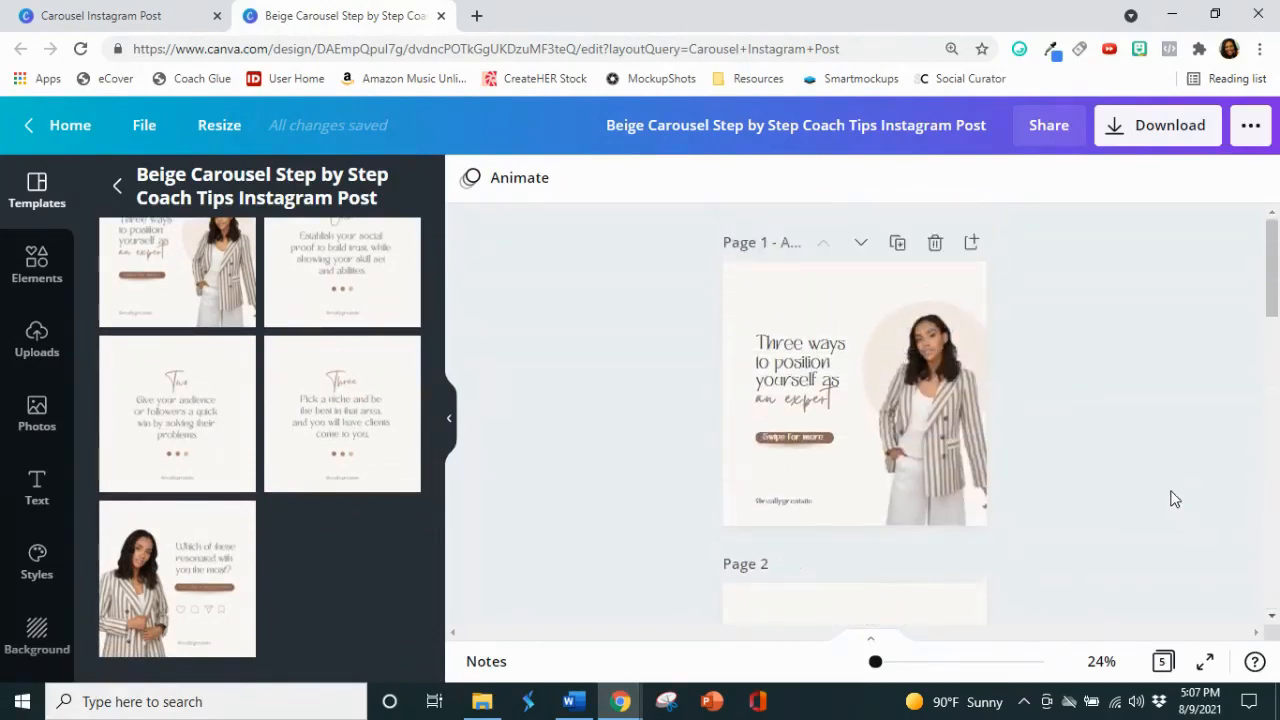
Step: Set the background of page 1 to the yellow from the 2021 Solitary Pineapple brand palette
click(793, 296)
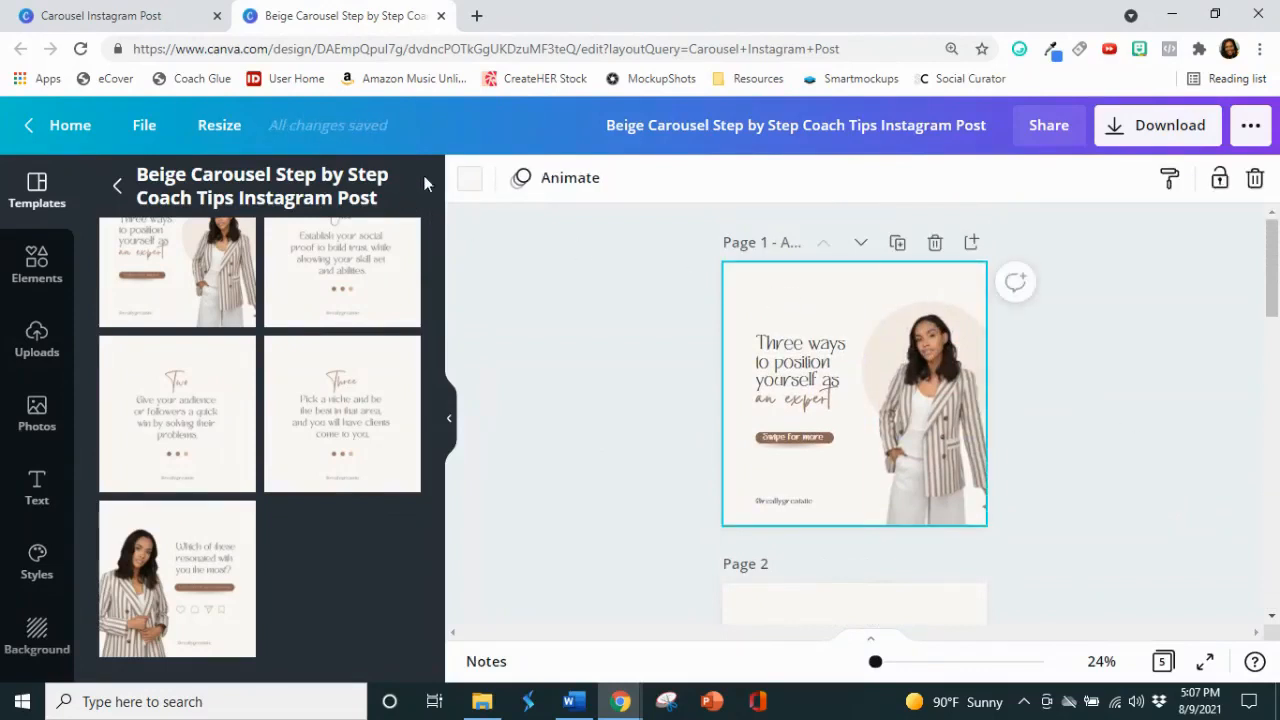
click(467, 183)
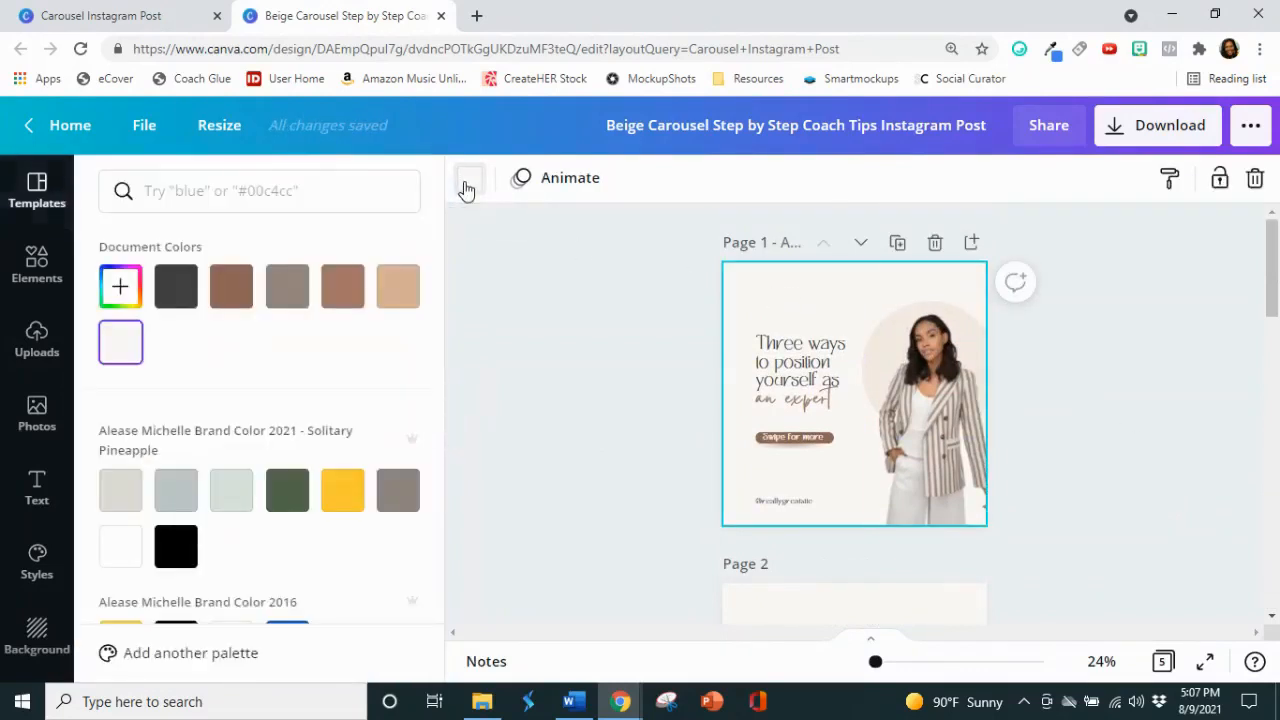
click(340, 497)
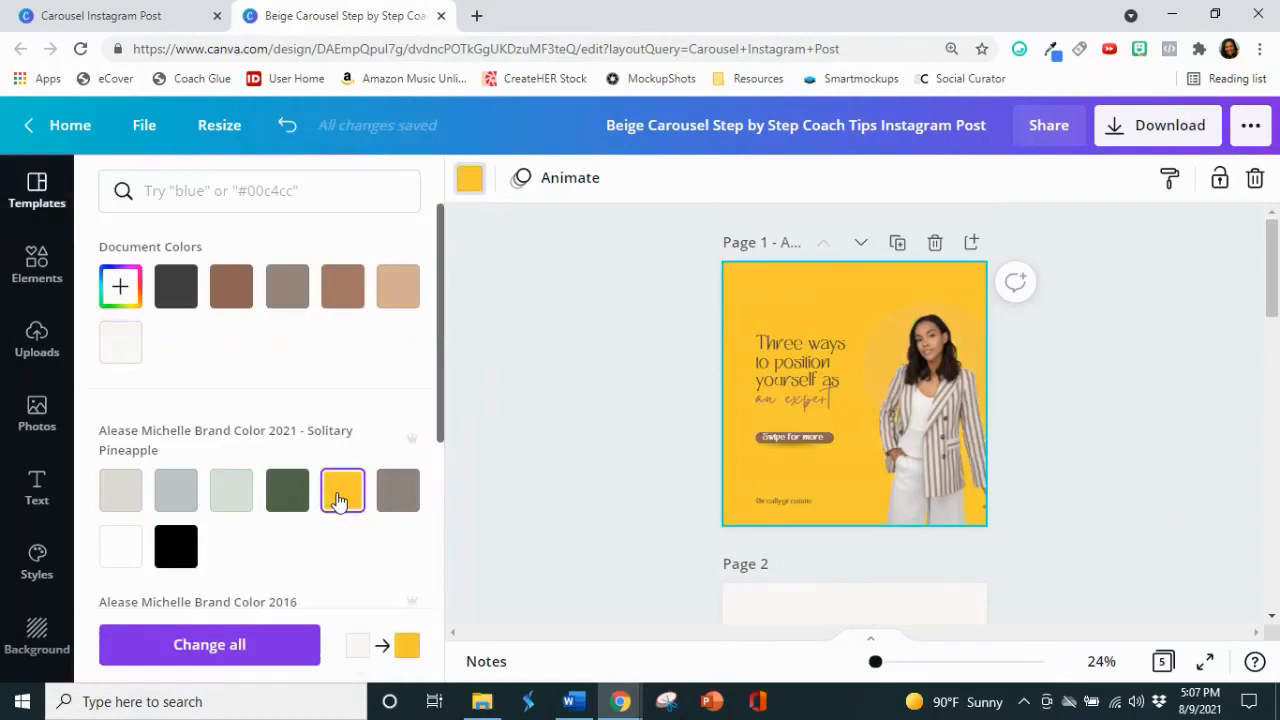
click(921, 312)
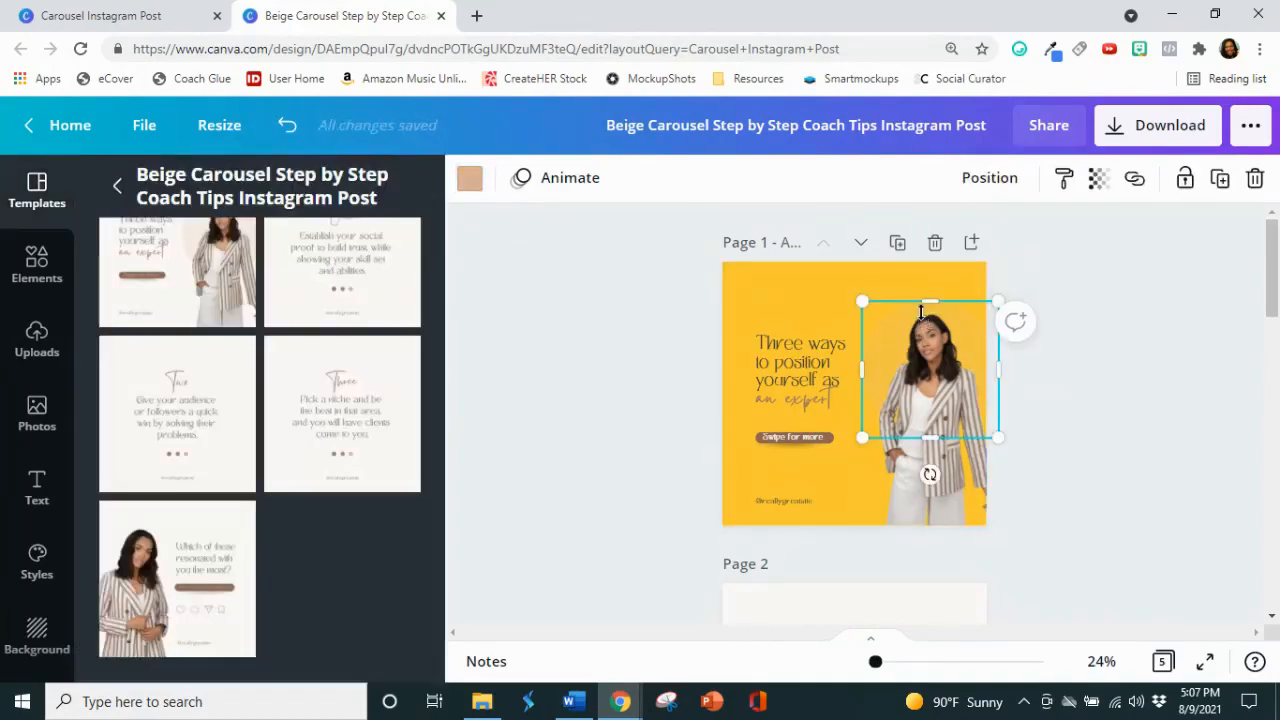
click(743, 300)
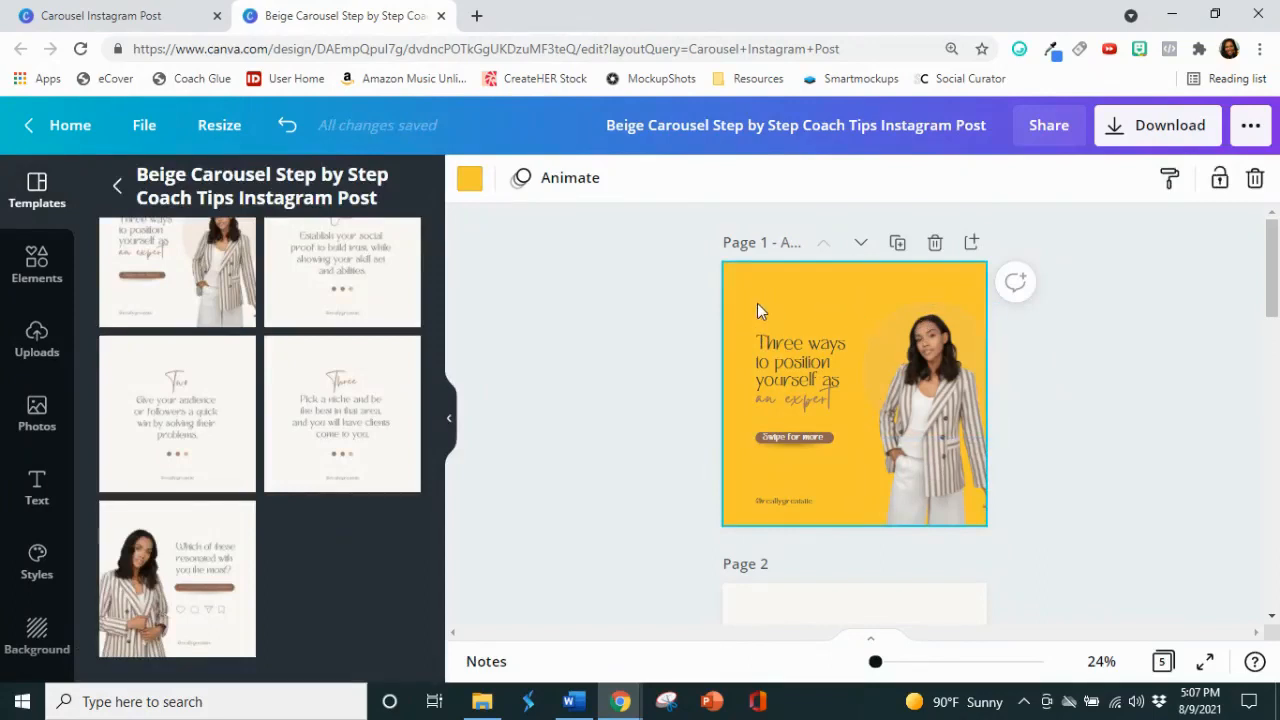
Step: Set page 2's background to the same yellow from the document colors and apply the color change to all pages
click(469, 185)
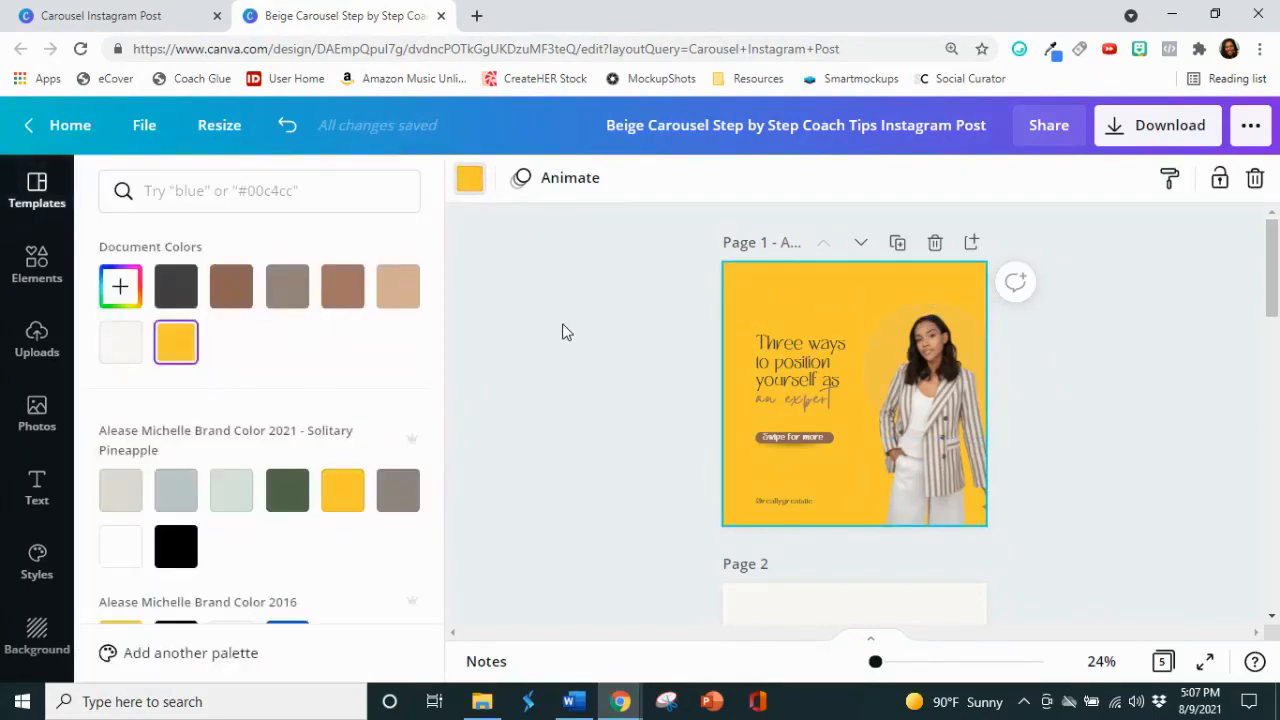
scroll(563, 323, down, 3)
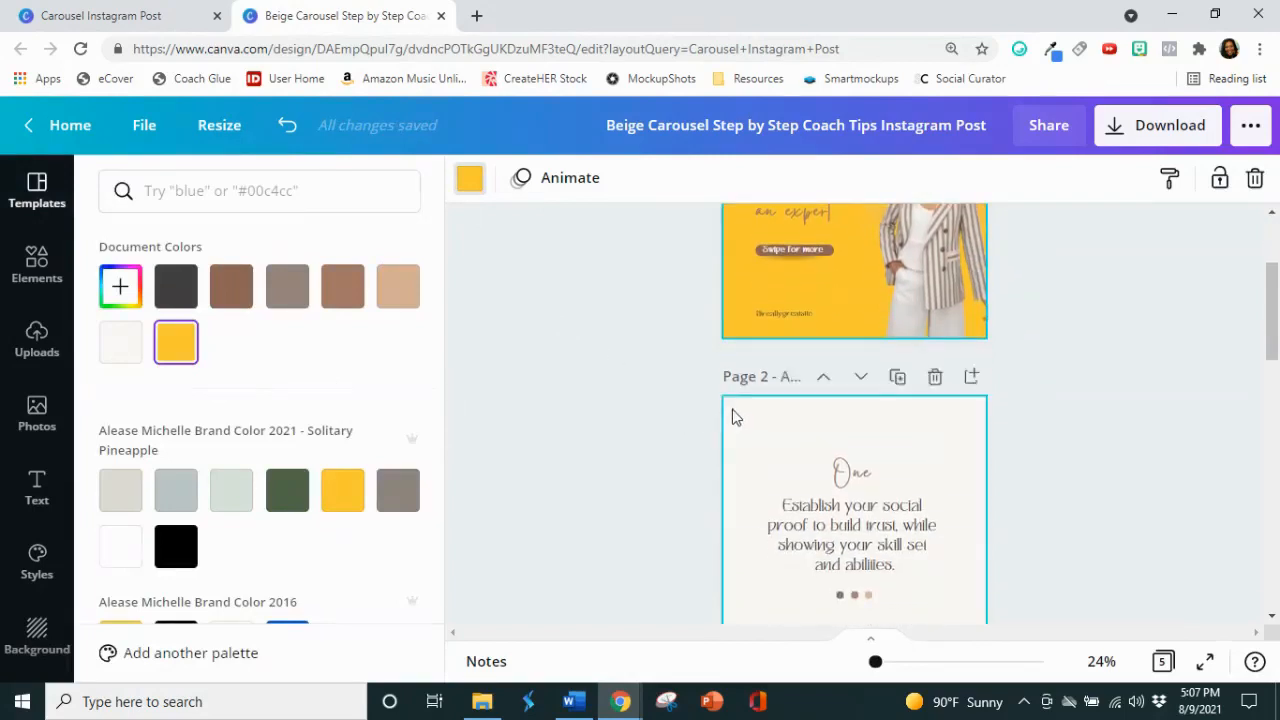
click(733, 418)
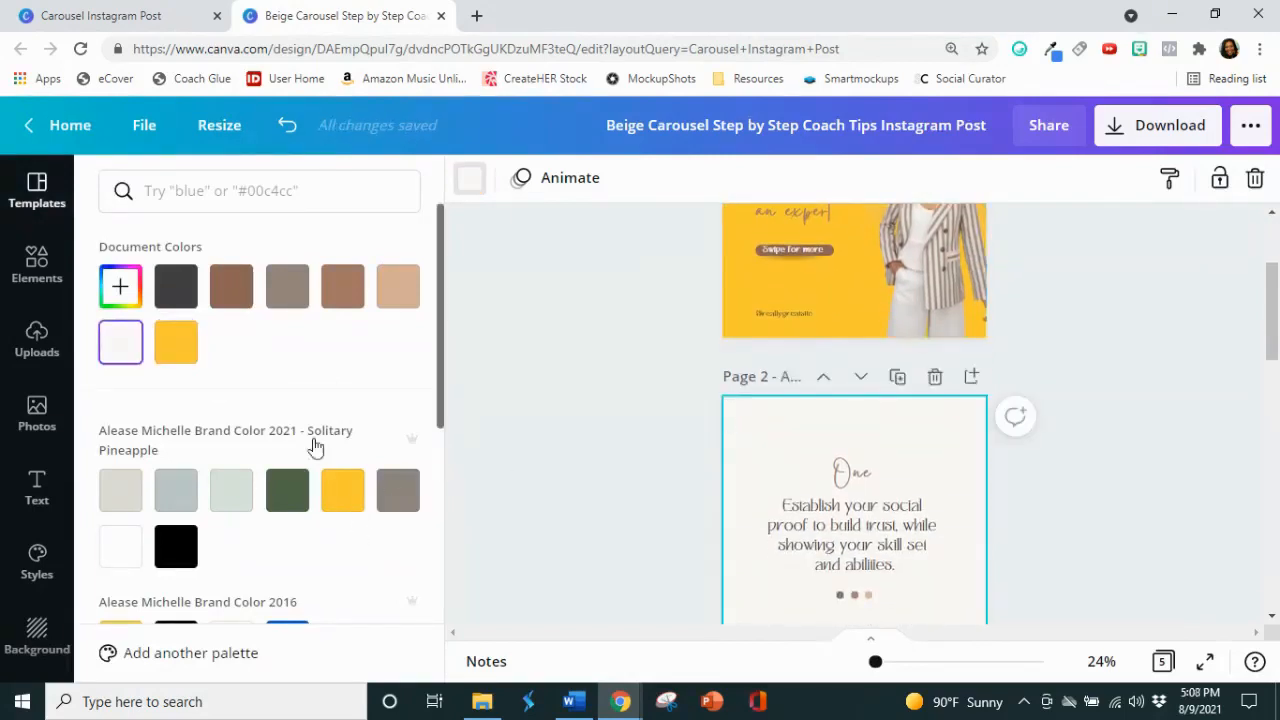
click(191, 351)
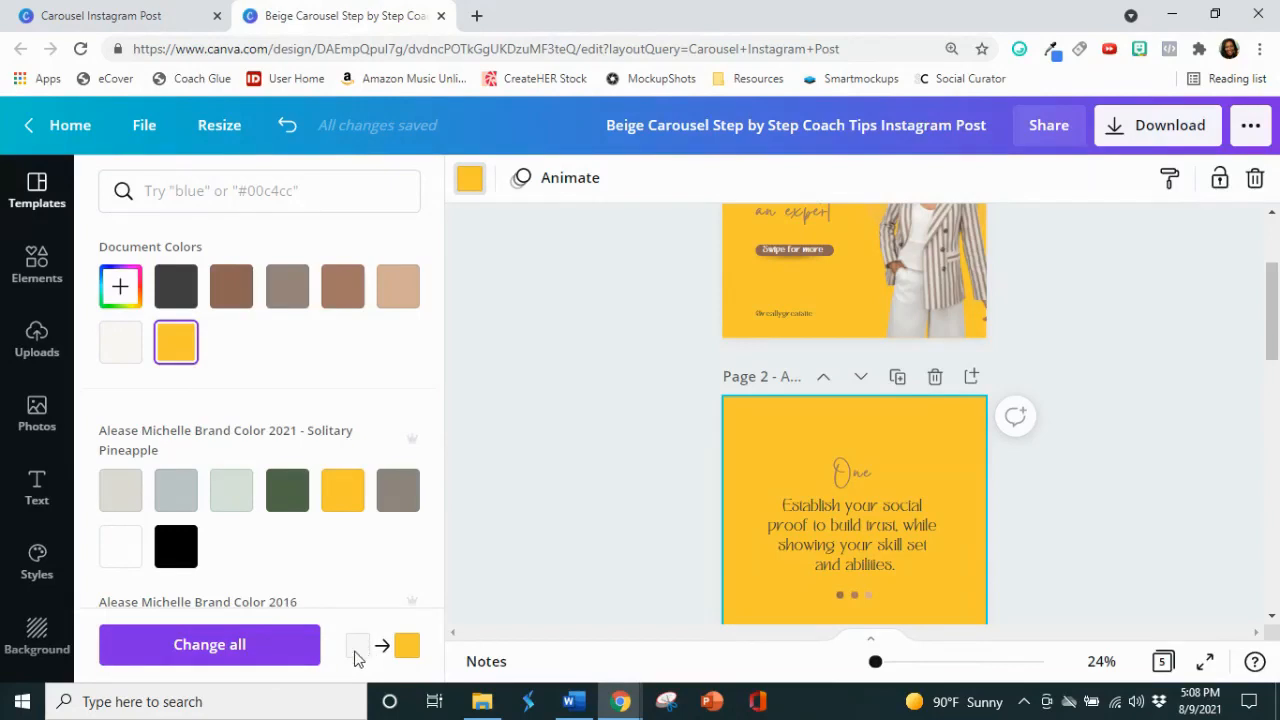
click(271, 654)
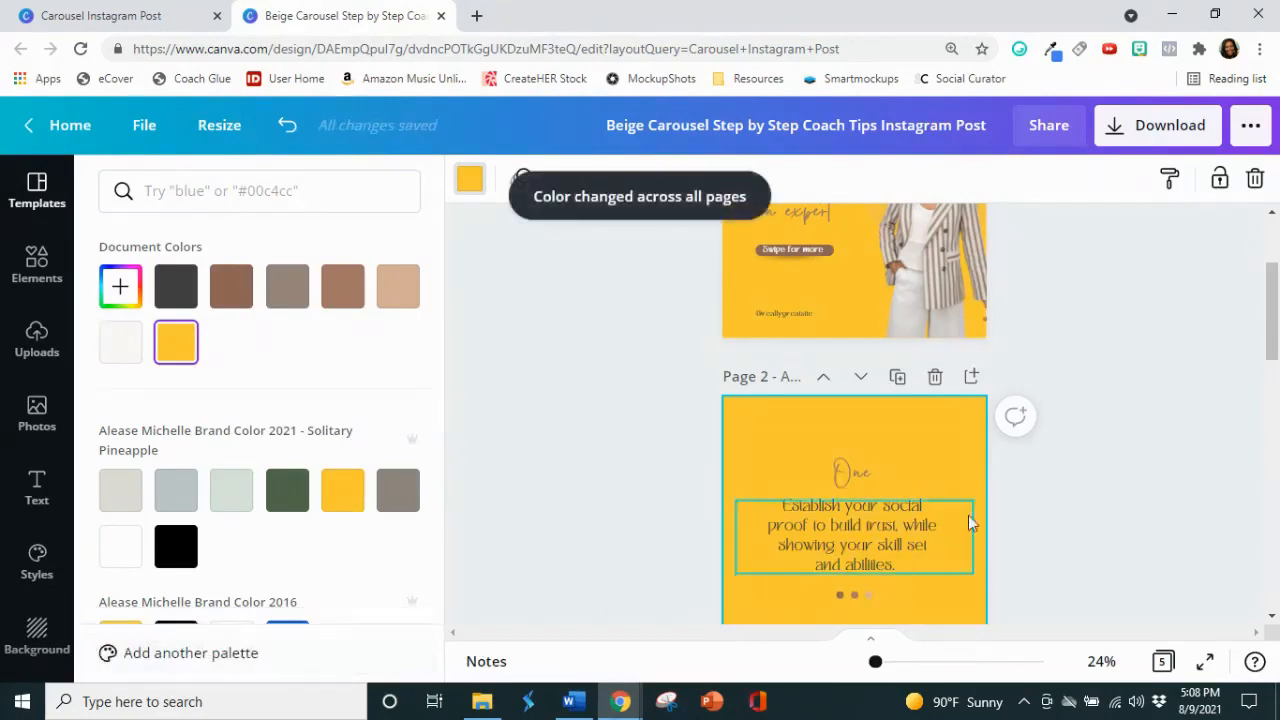
scroll(1104, 421, down, 6)
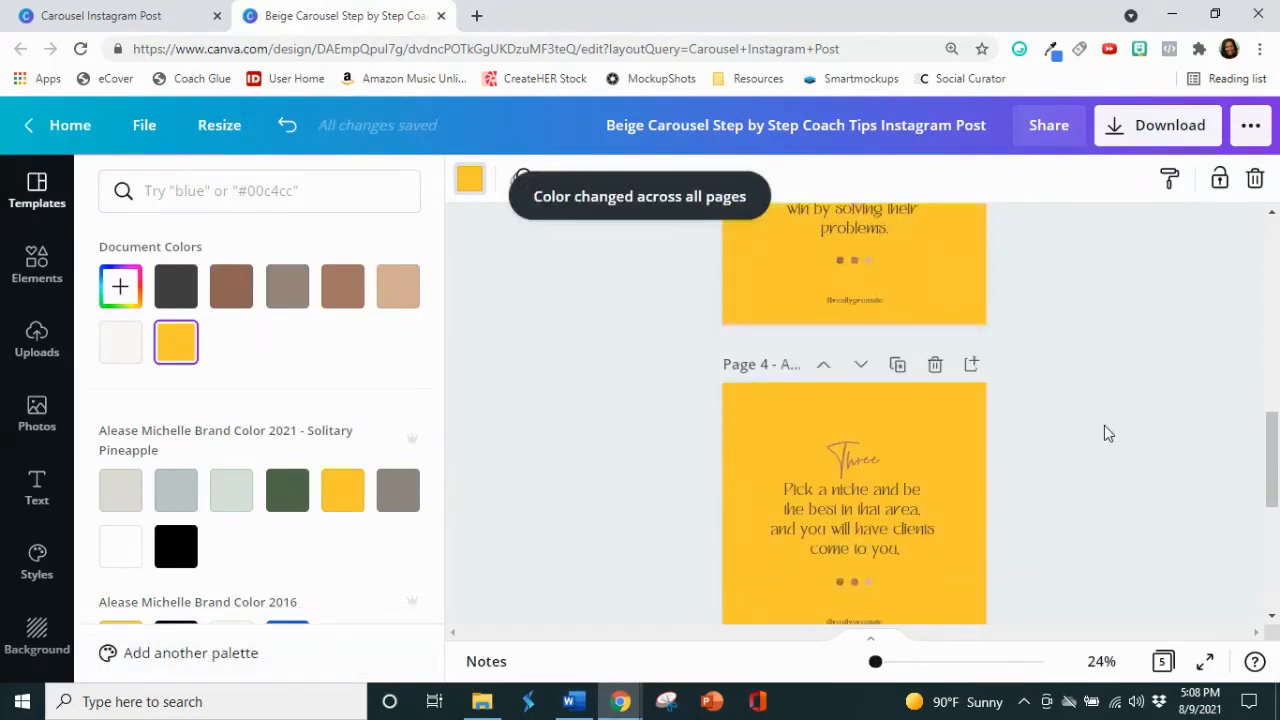
Step: Review the recolored carousel pages to check the yellow background on each one
scroll(1104, 433, down, 1)
scroll(1104, 433, up, 9)
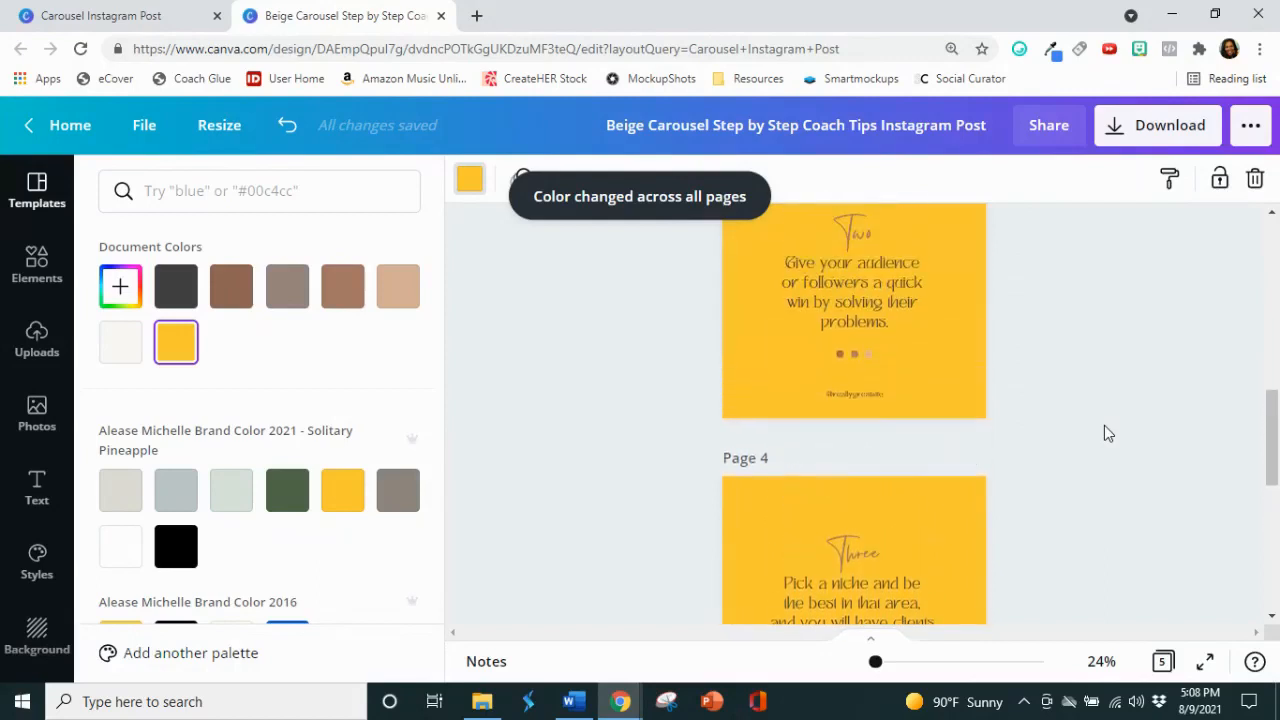
scroll(1207, 420, down, 10)
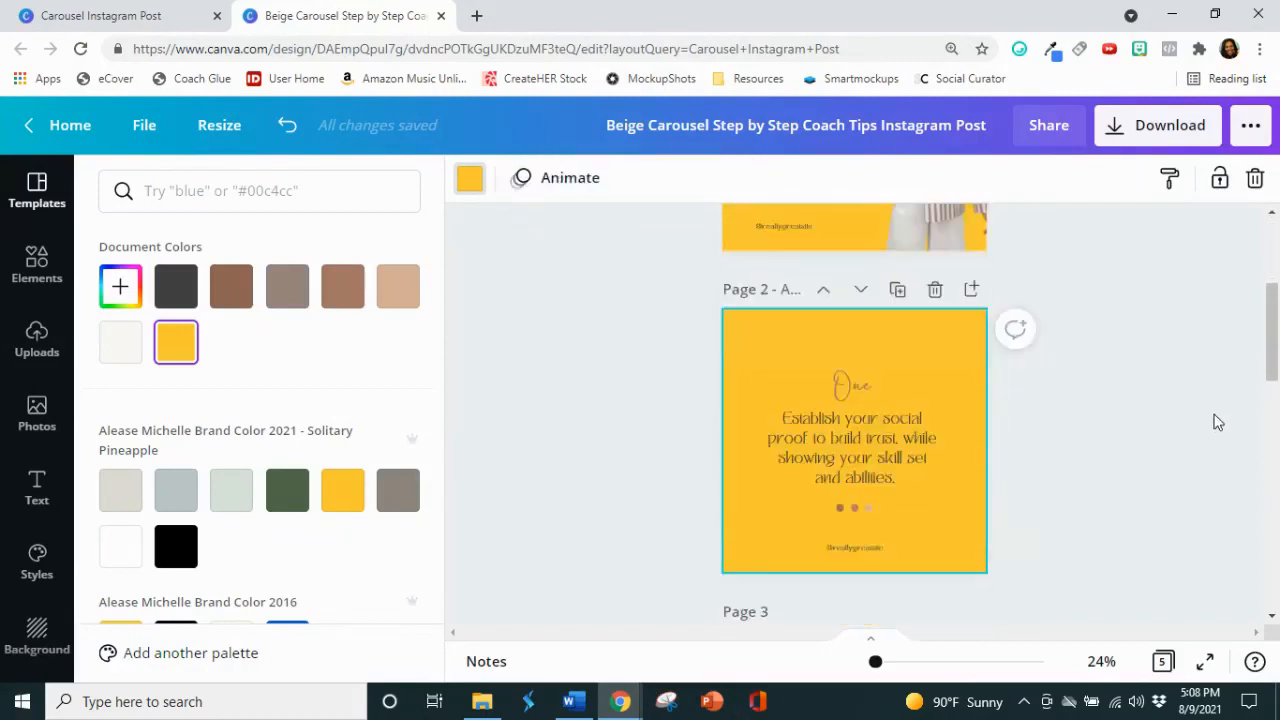
scroll(1207, 396, down, 1)
scroll(1199, 408, up, 2)
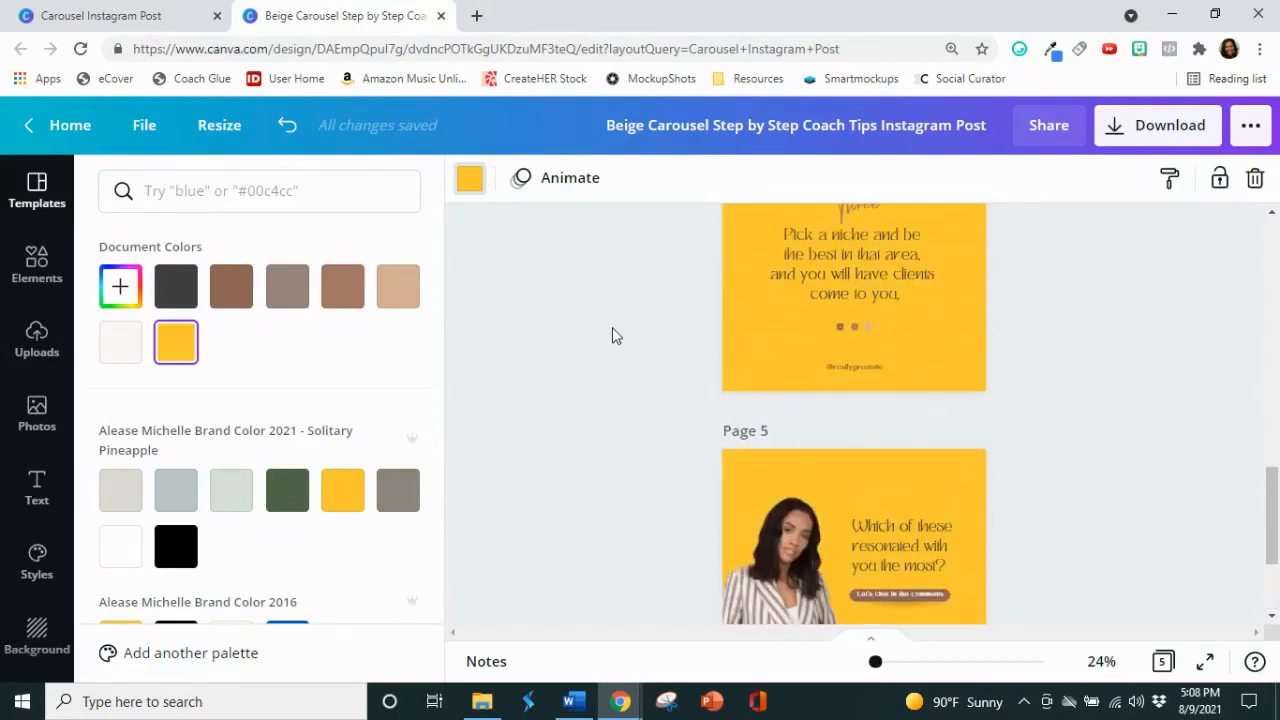
click(612, 328)
scroll(531, 331, up, 2)
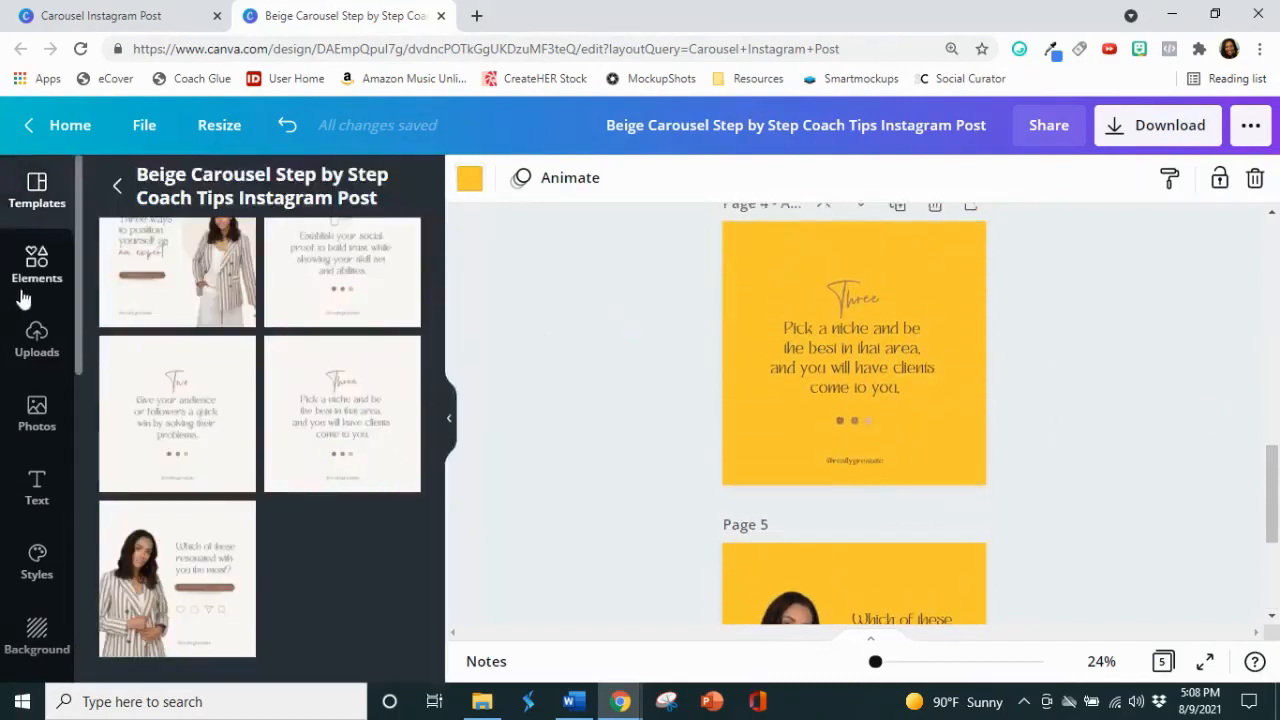
scroll(260, 420, up, 1)
scroll(866, 347, up, 8)
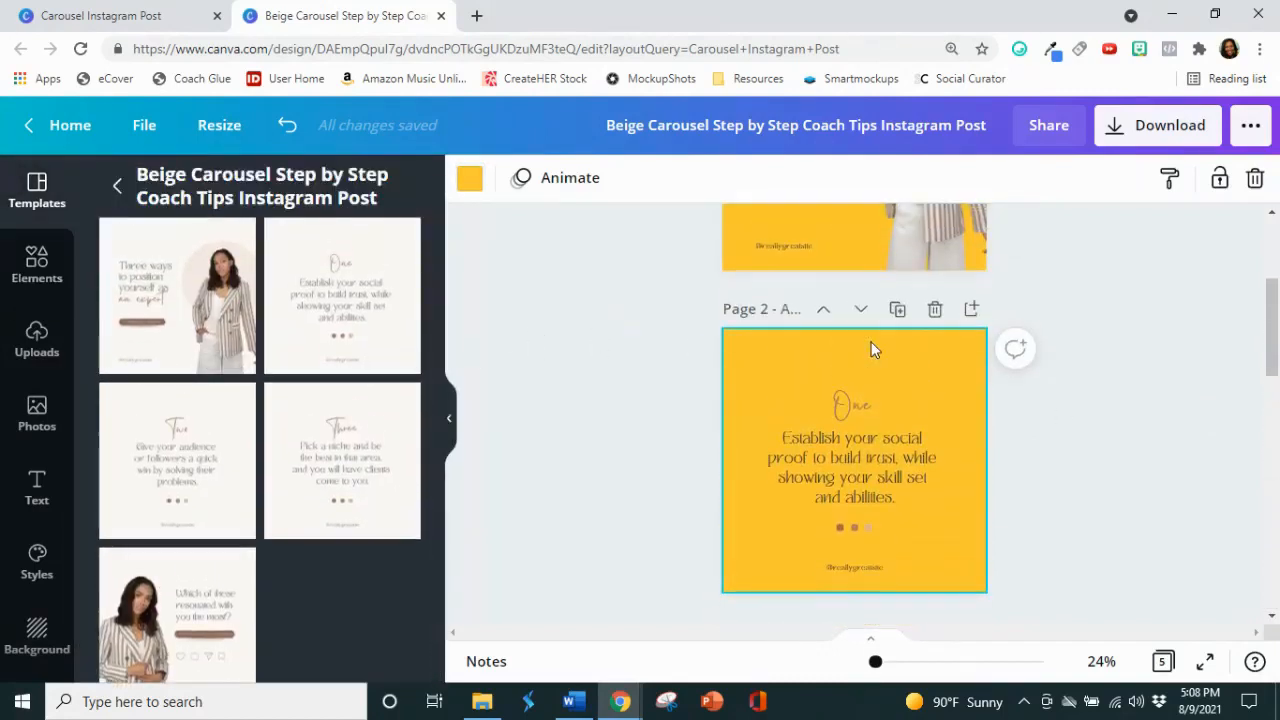
Step: Recolor the circle behind the woman on page 1 to black from the 2021 Solitary Pineapple brand palette
click(897, 318)
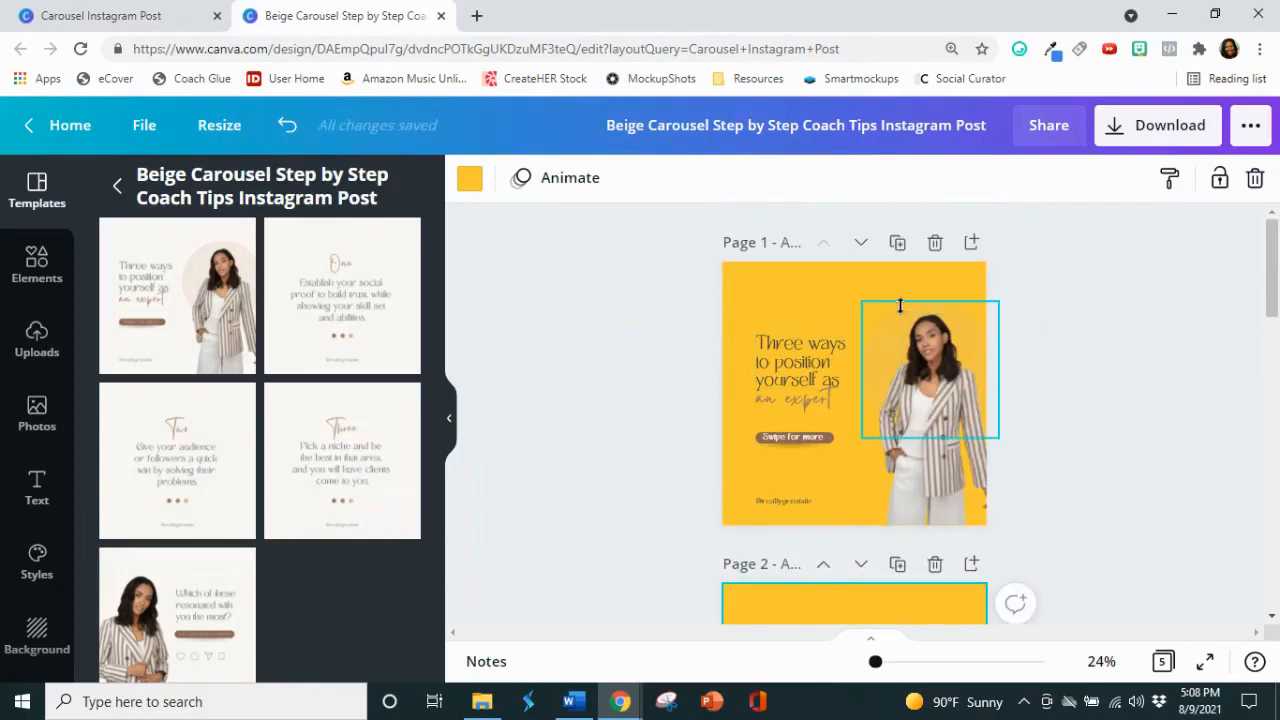
click(469, 178)
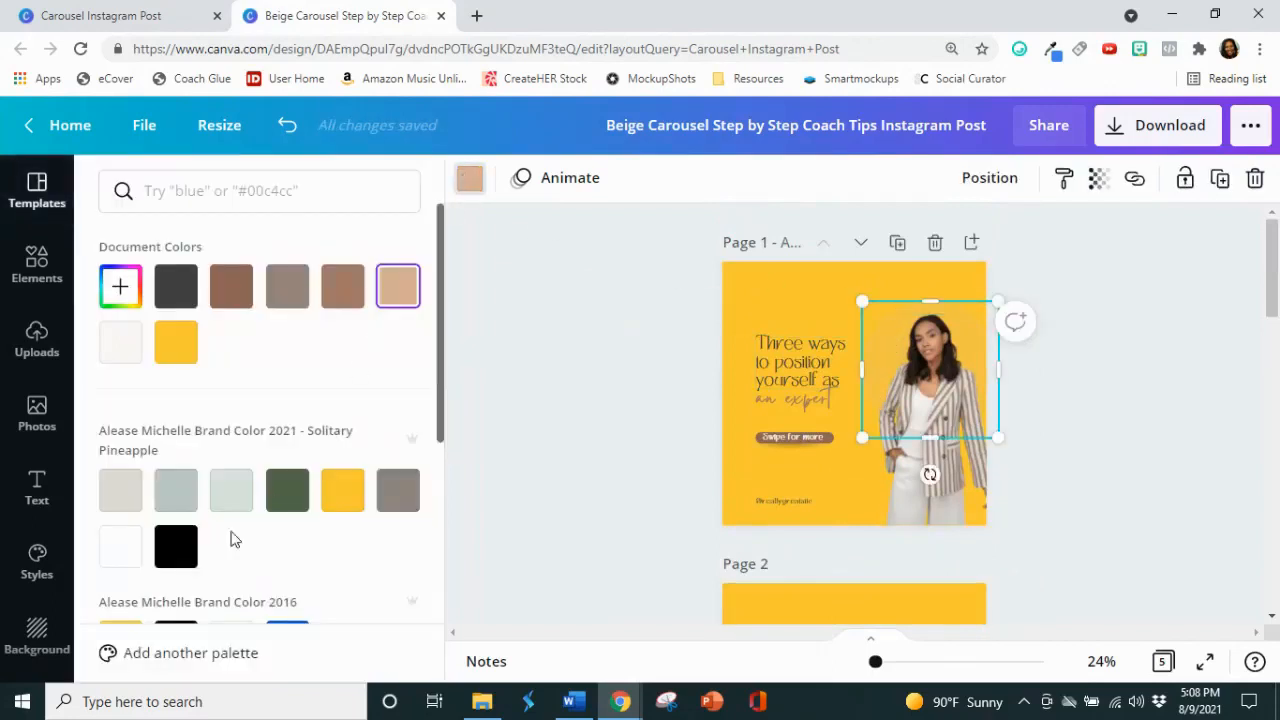
click(192, 555)
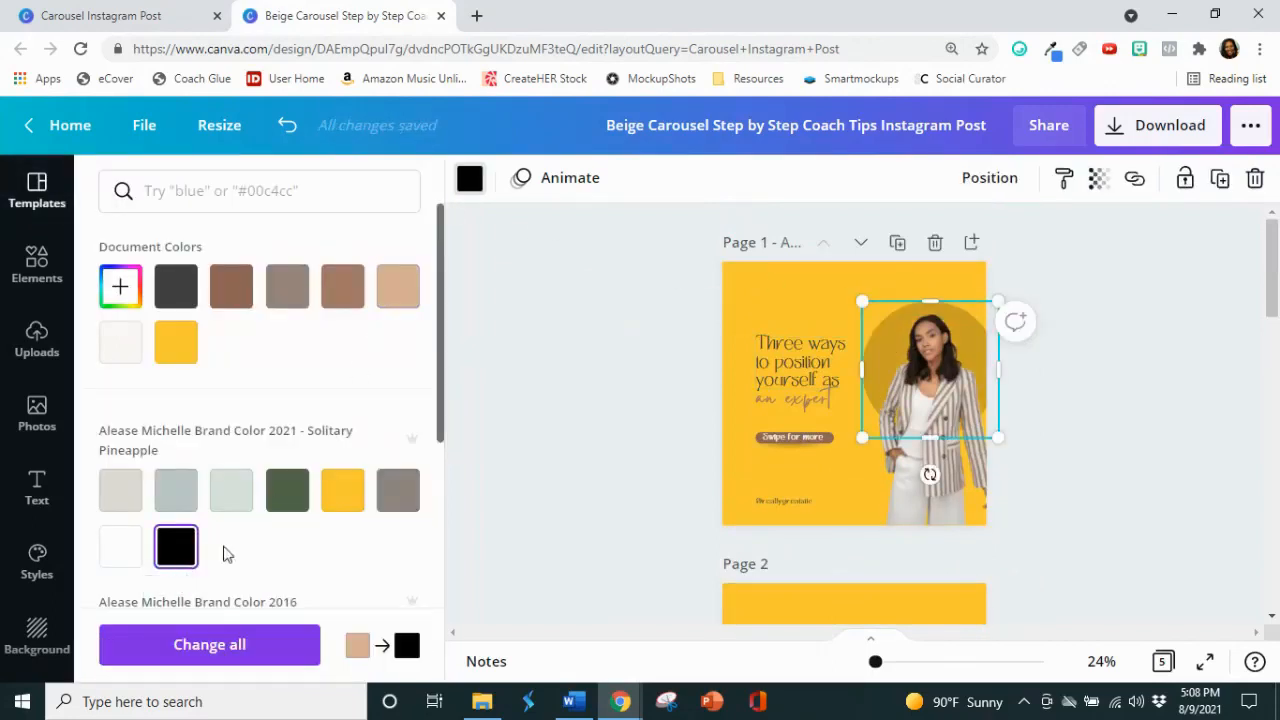
click(612, 468)
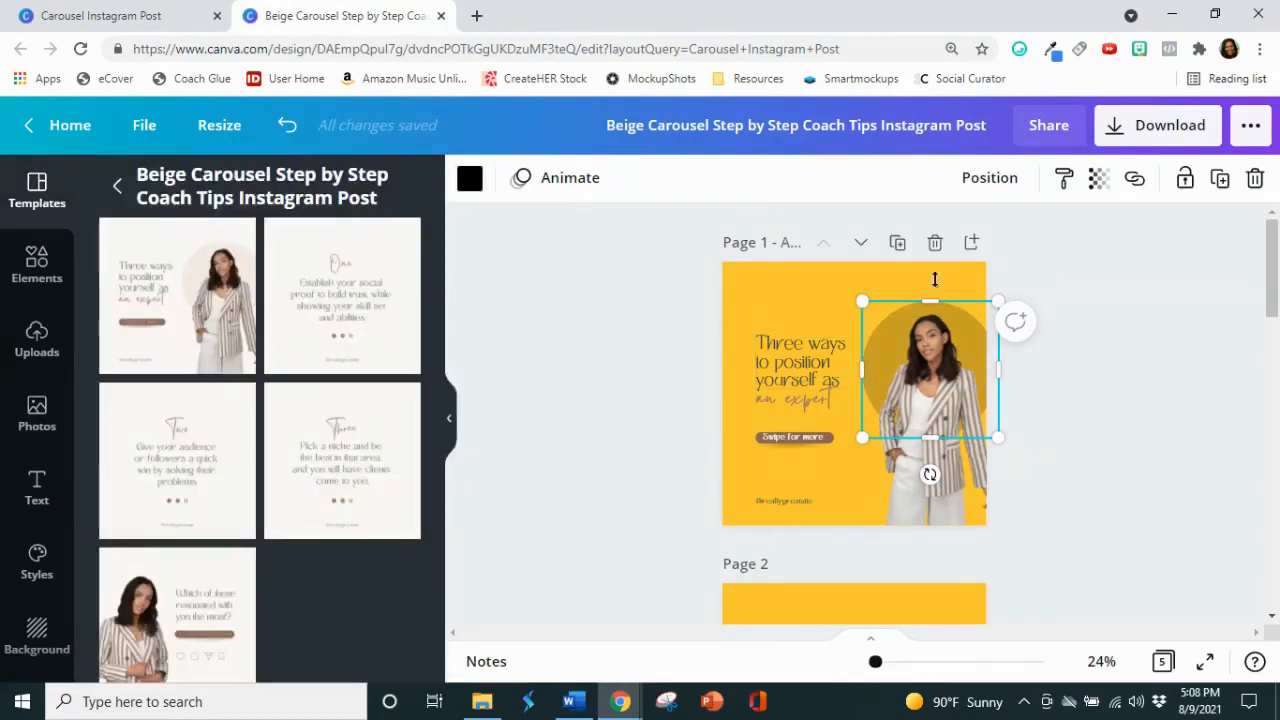
Step: Set the transparency of the black circle on page 1 to 44
click(1097, 179)
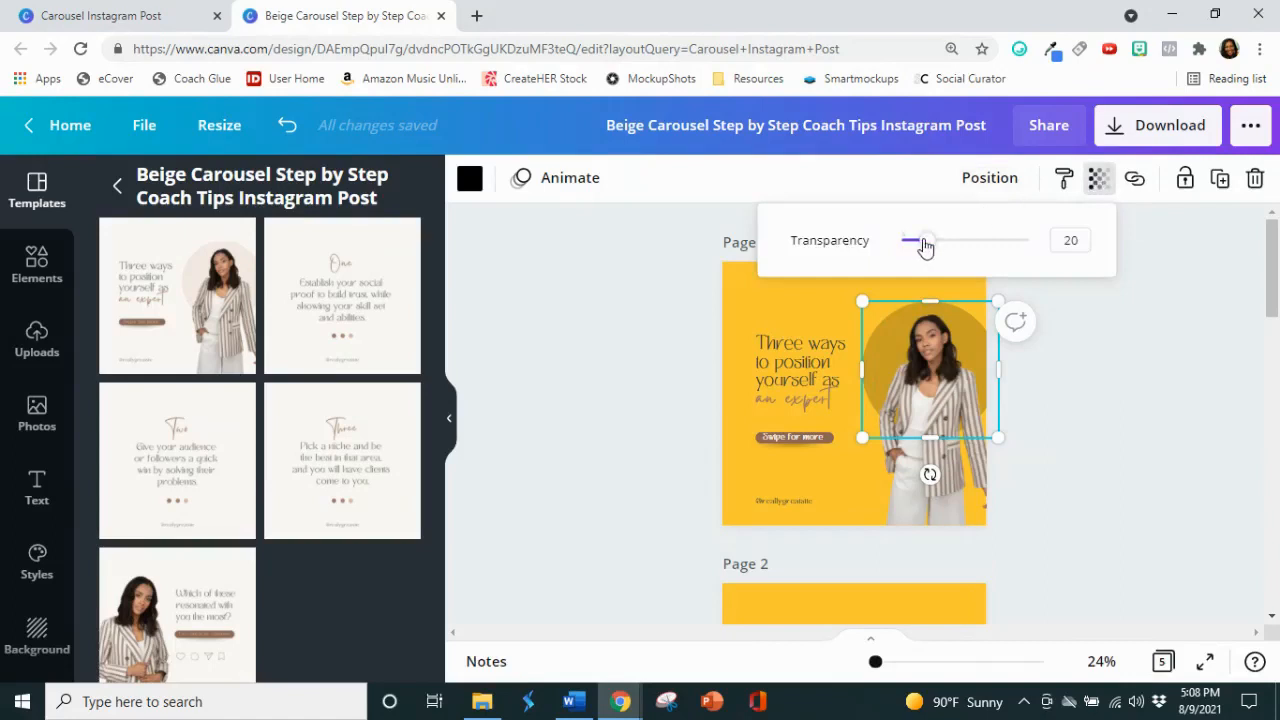
drag(929, 245, 960, 248)
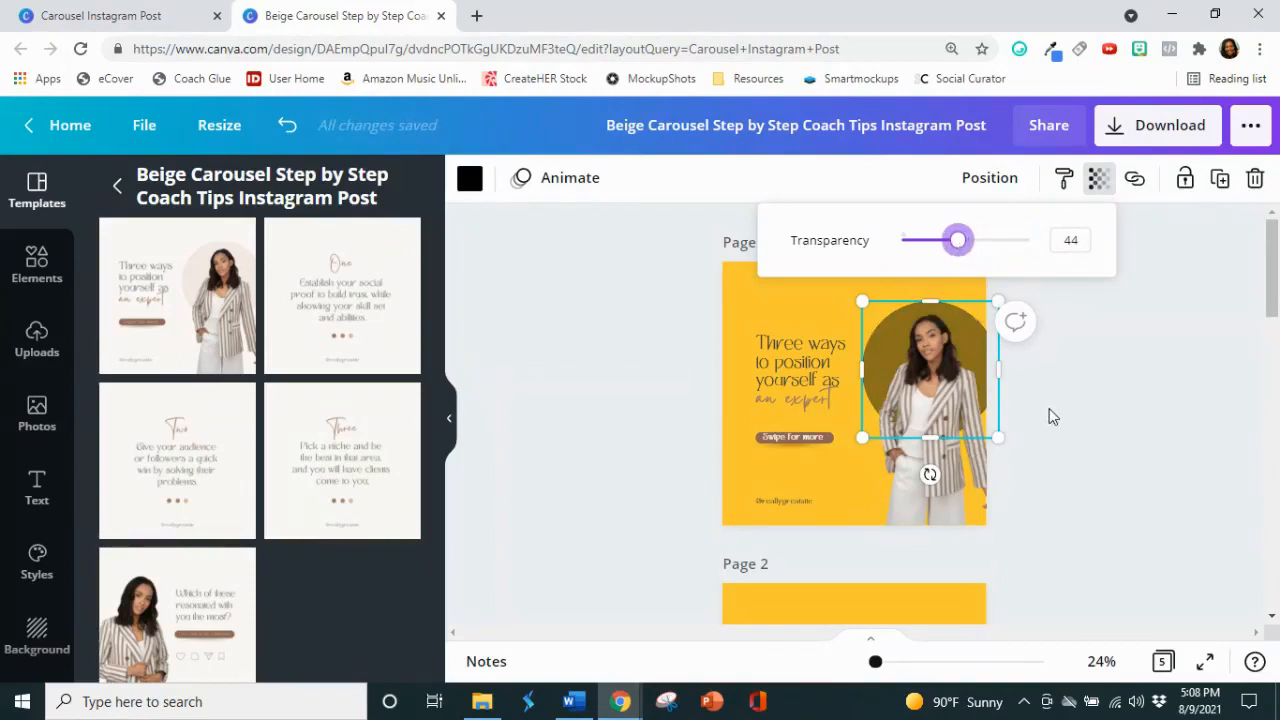
scroll(1074, 423, down, 1)
click(1086, 405)
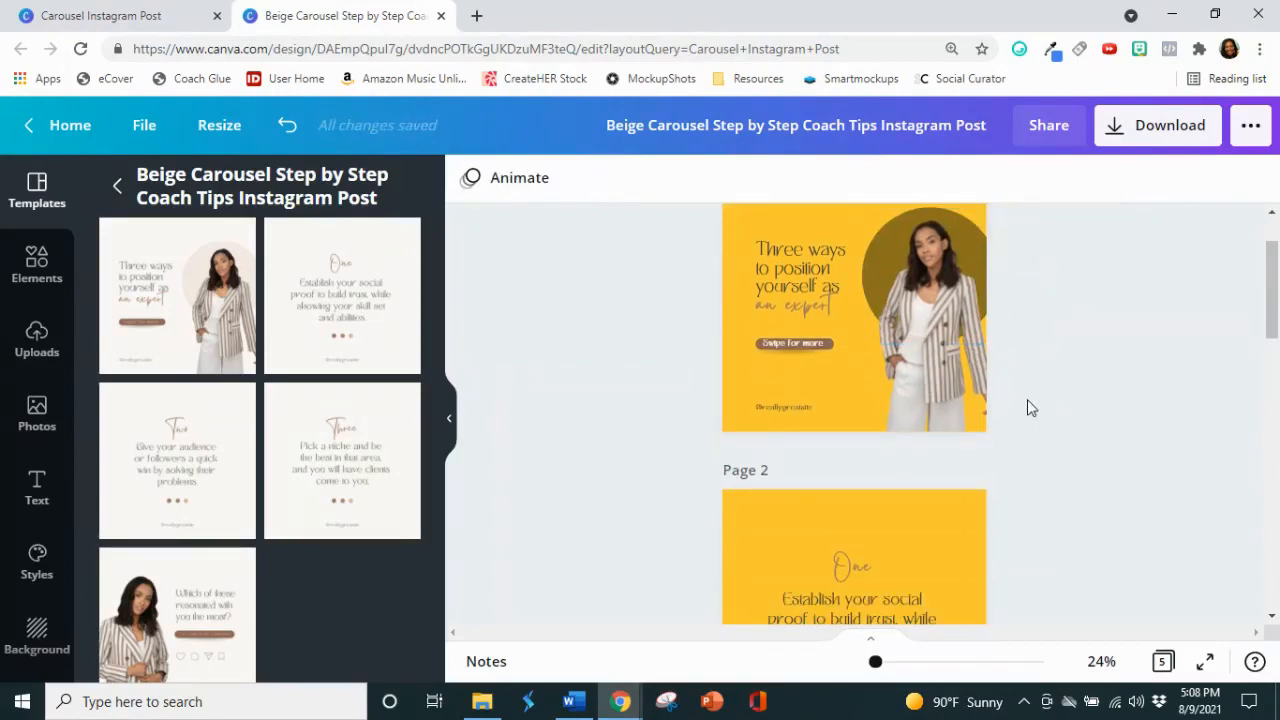
Step: Delete the template woman's photo from page 1 and browse the uploaded images for a replacement portrait
click(939, 413)
key(Delete)
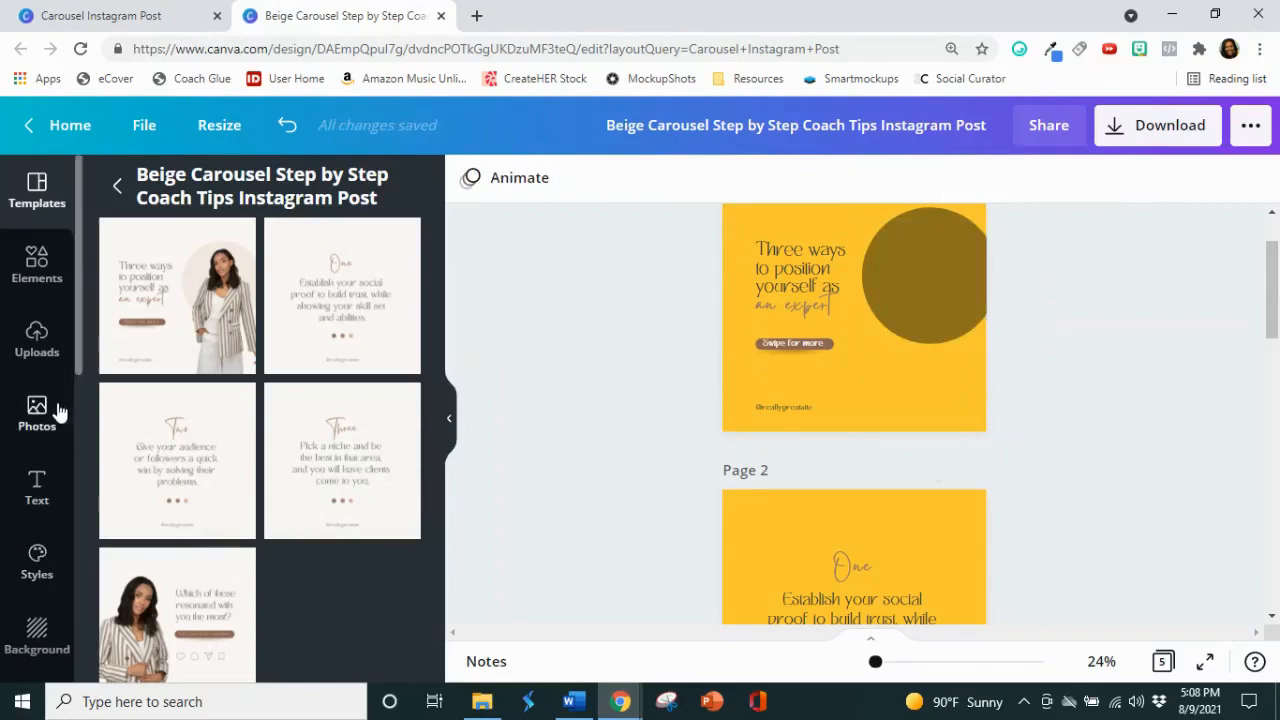
click(36, 338)
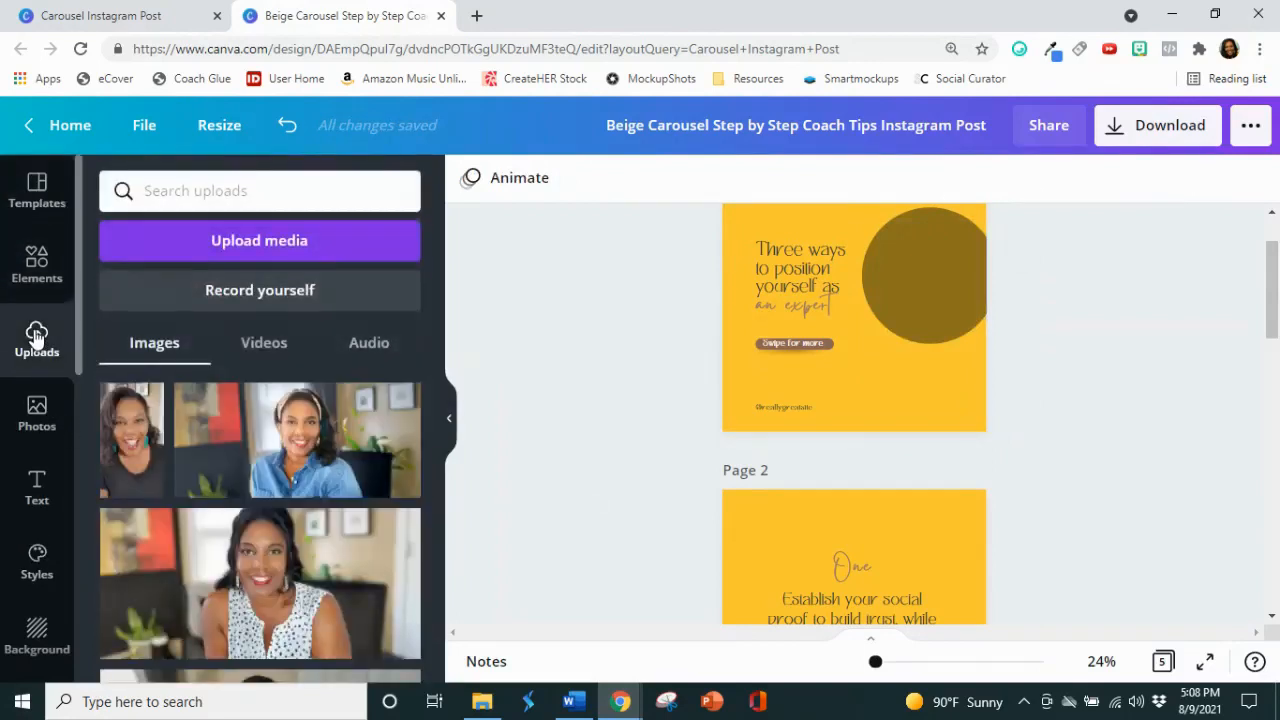
scroll(272, 389, down, 5)
scroll(274, 388, down, 10)
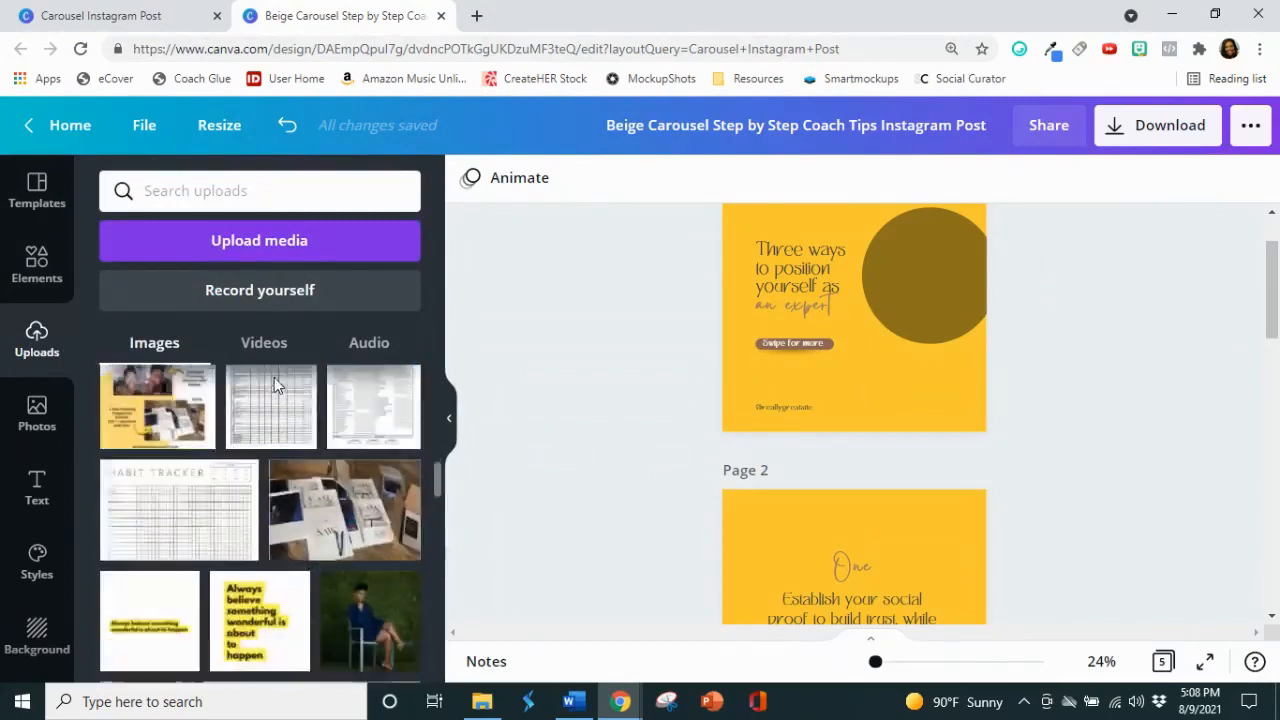
scroll(277, 388, down, 10)
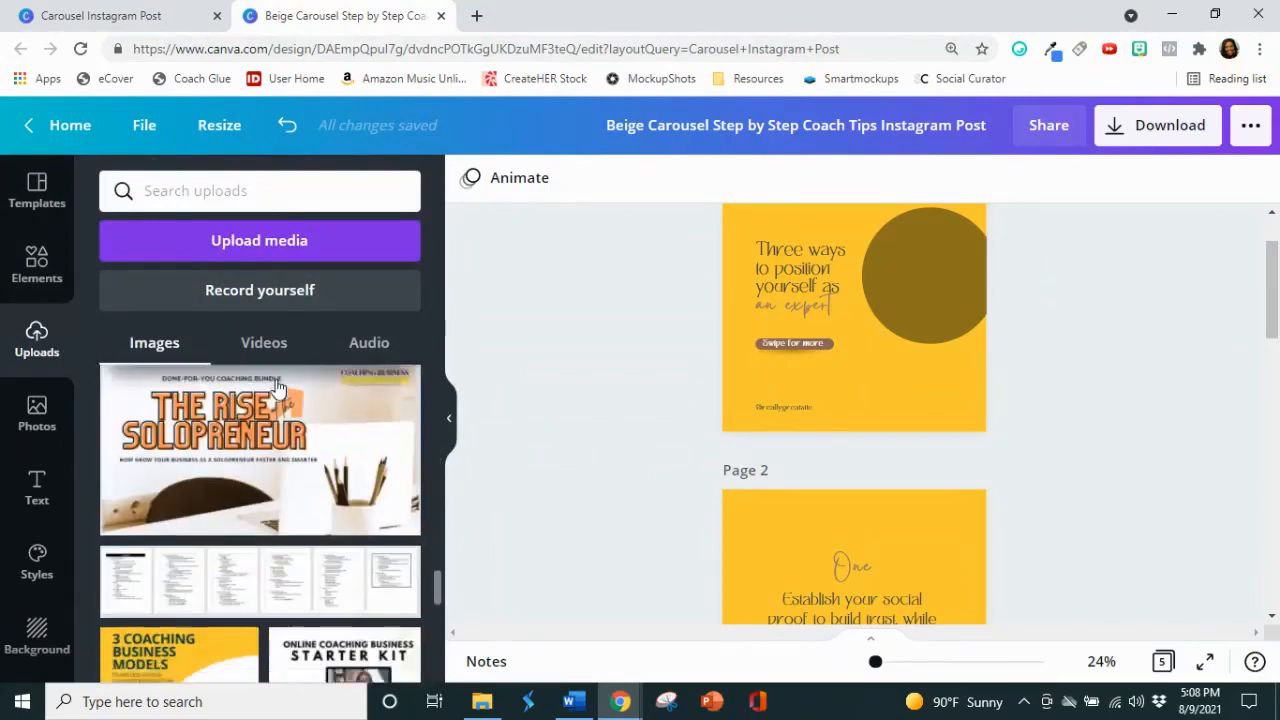
scroll(277, 388, down, 10)
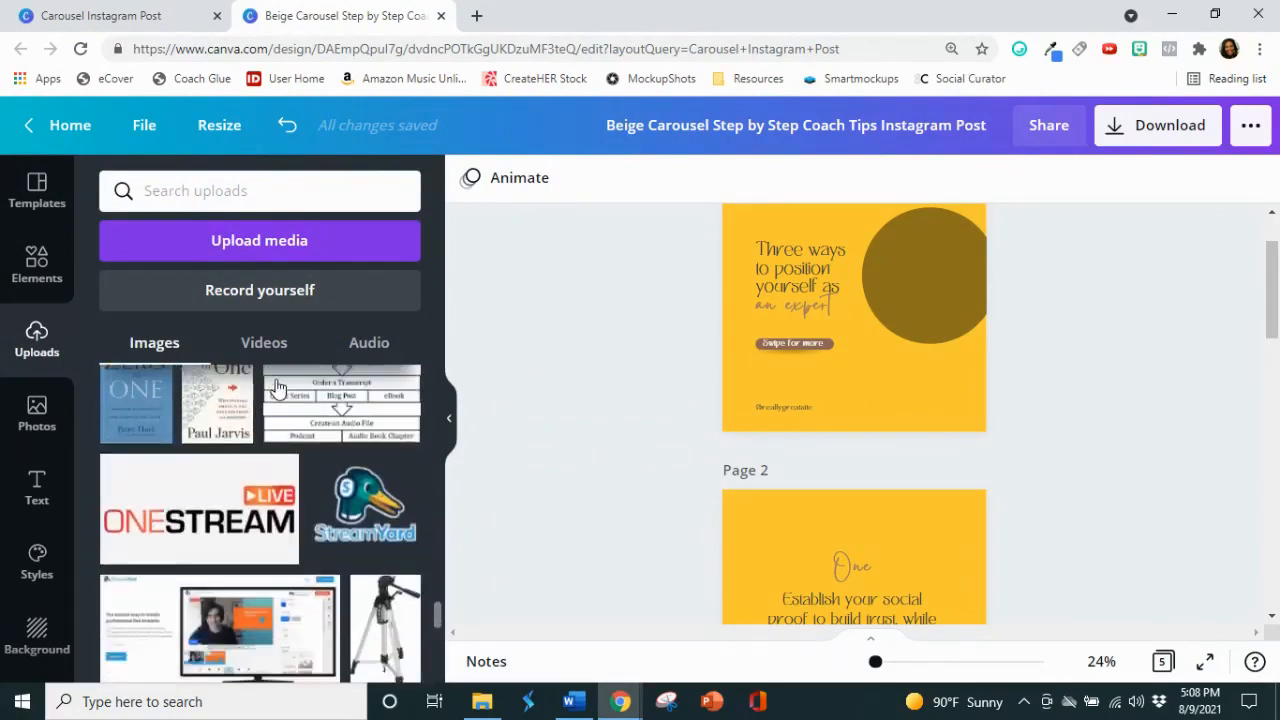
scroll(277, 388, down, 5)
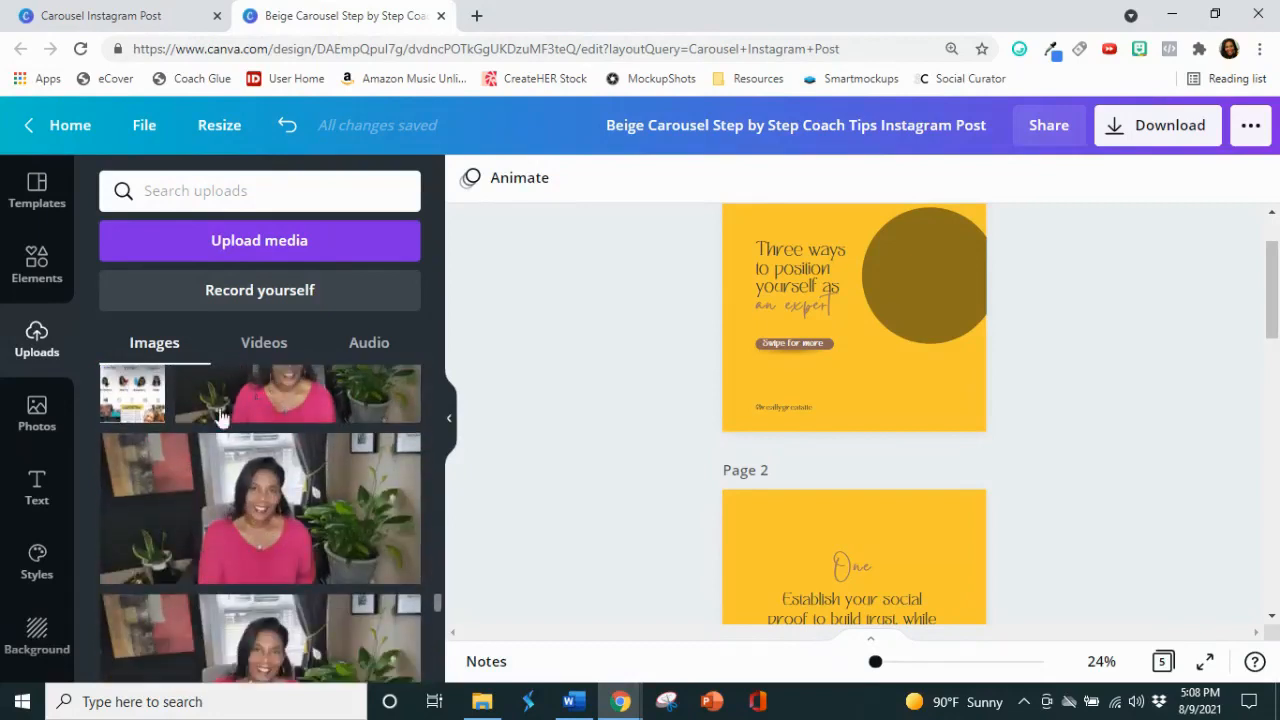
Step: Add the white-top portrait with the yellow backdrop from the ME photo folder to page 1, overlapping the circle at the page's right edge
scroll(55, 608, down, 2)
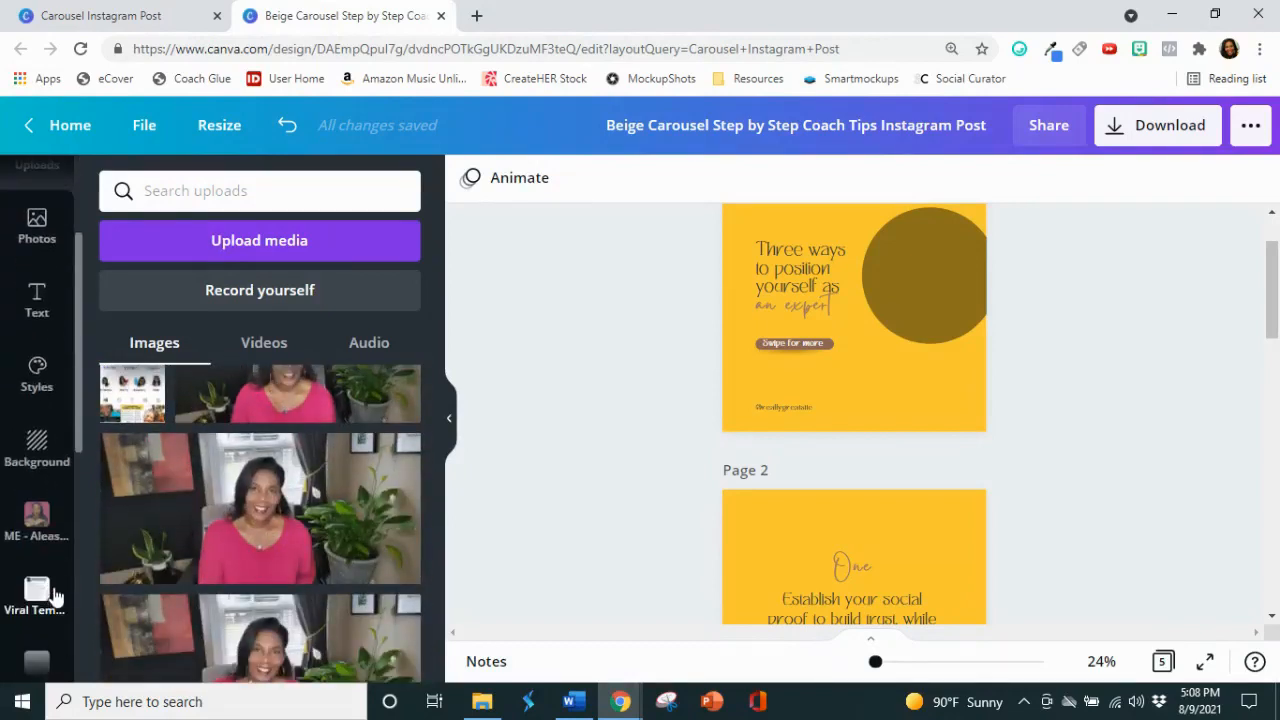
click(36, 520)
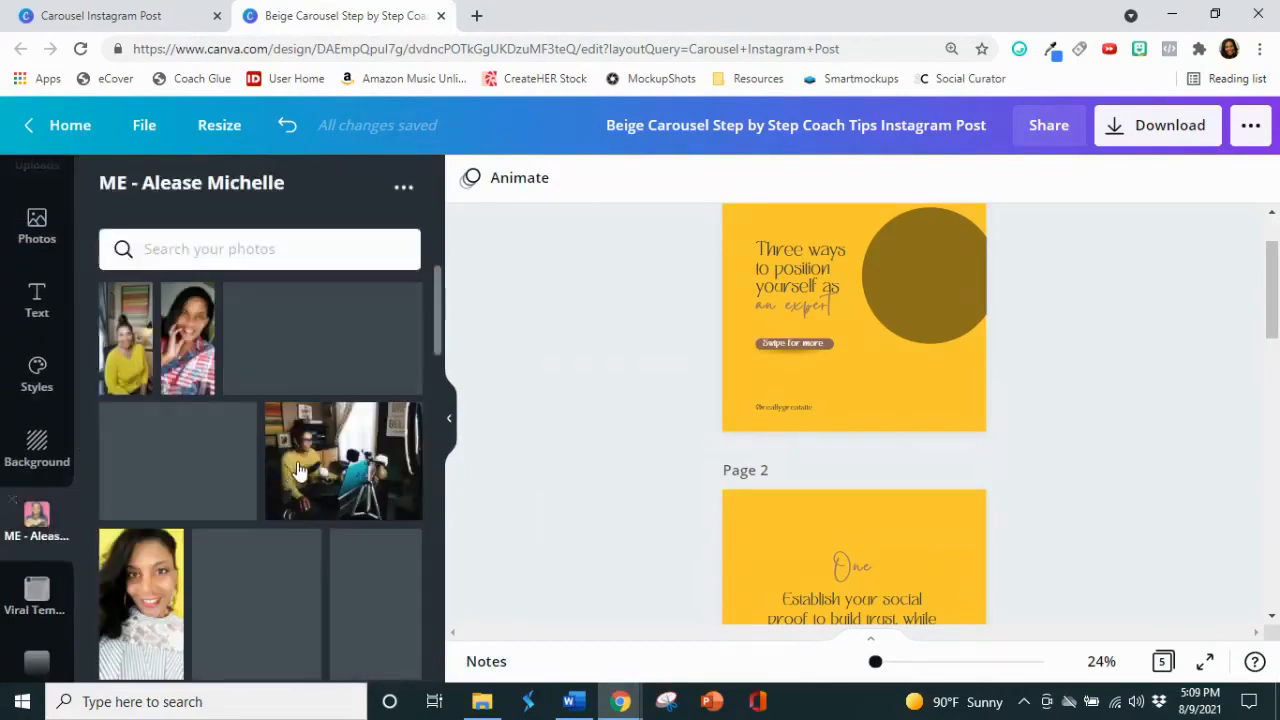
scroll(305, 463, down, 3)
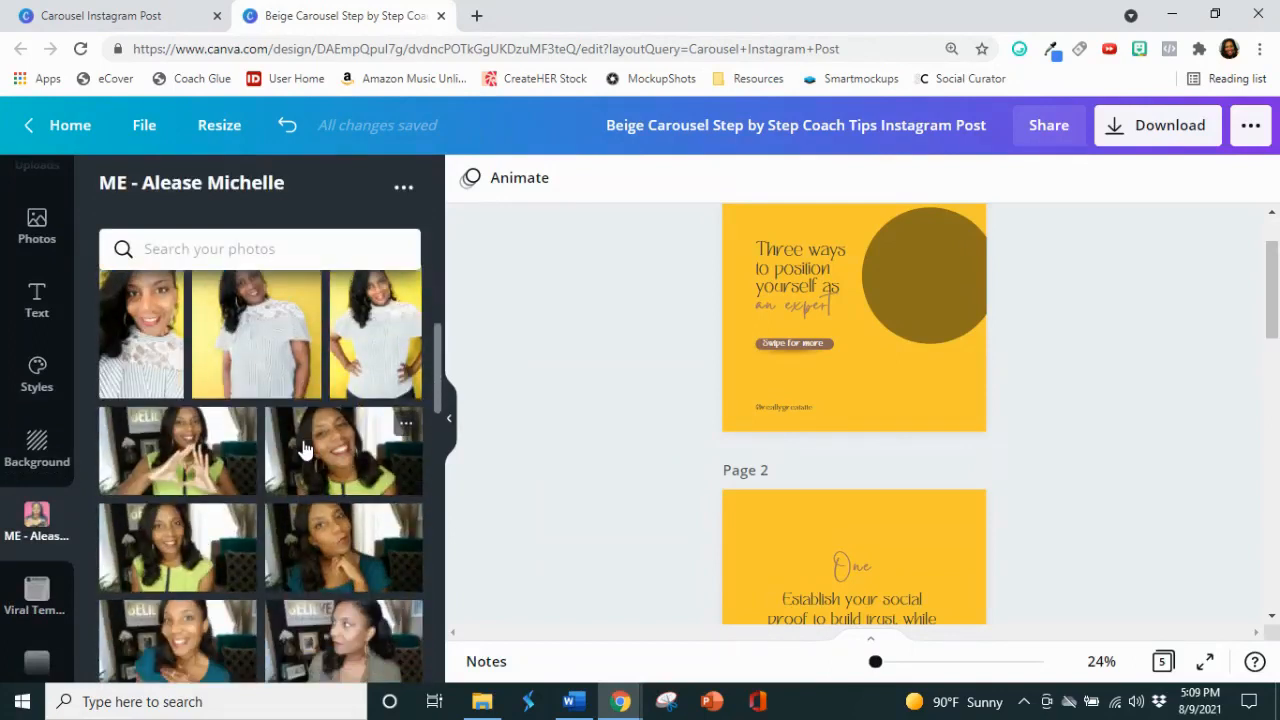
scroll(305, 450, up, 2)
click(273, 443)
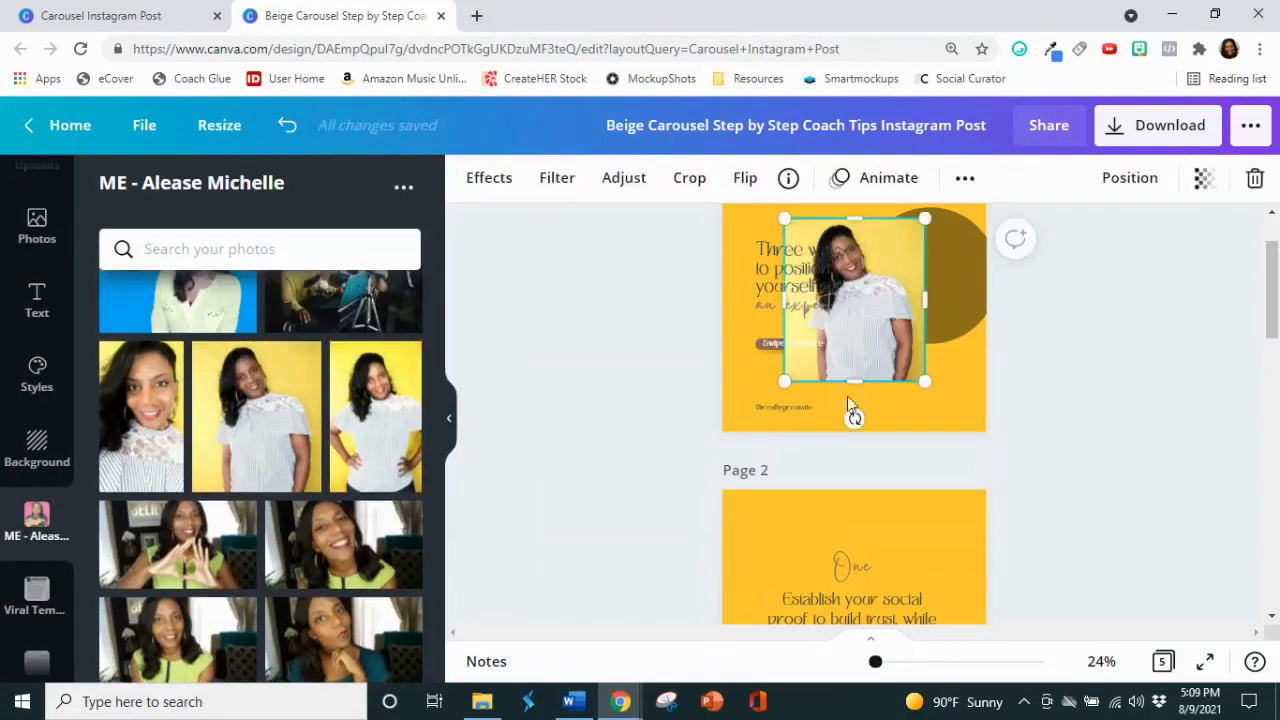
drag(890, 368, 945, 382)
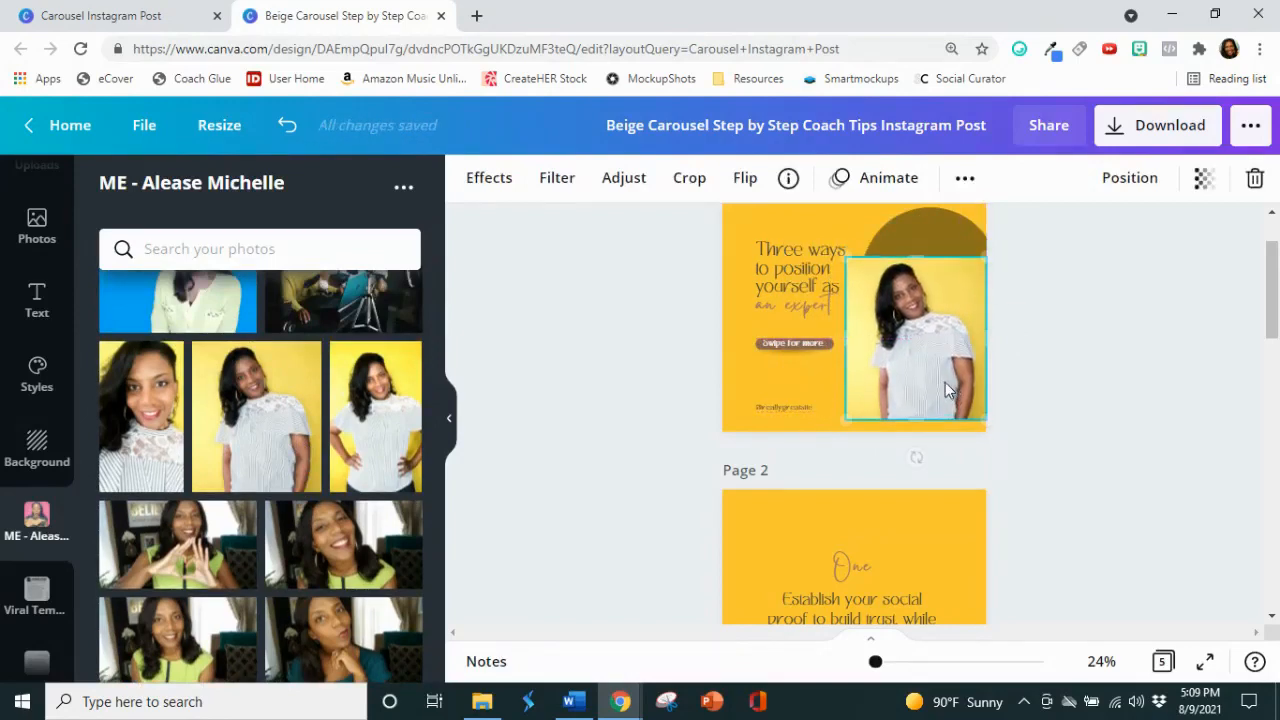
click(1090, 392)
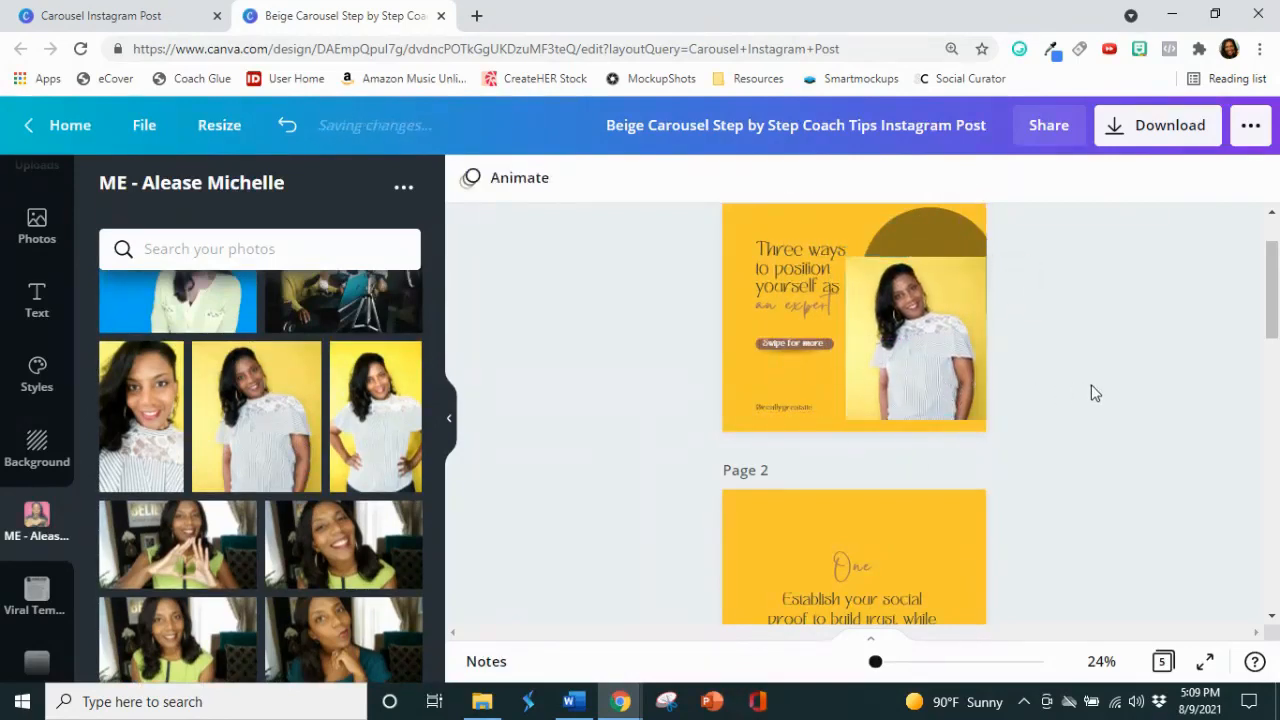
Step: Remove the yellow backdrop from the new portrait on page 1 with the Background Remover effect
click(915, 381)
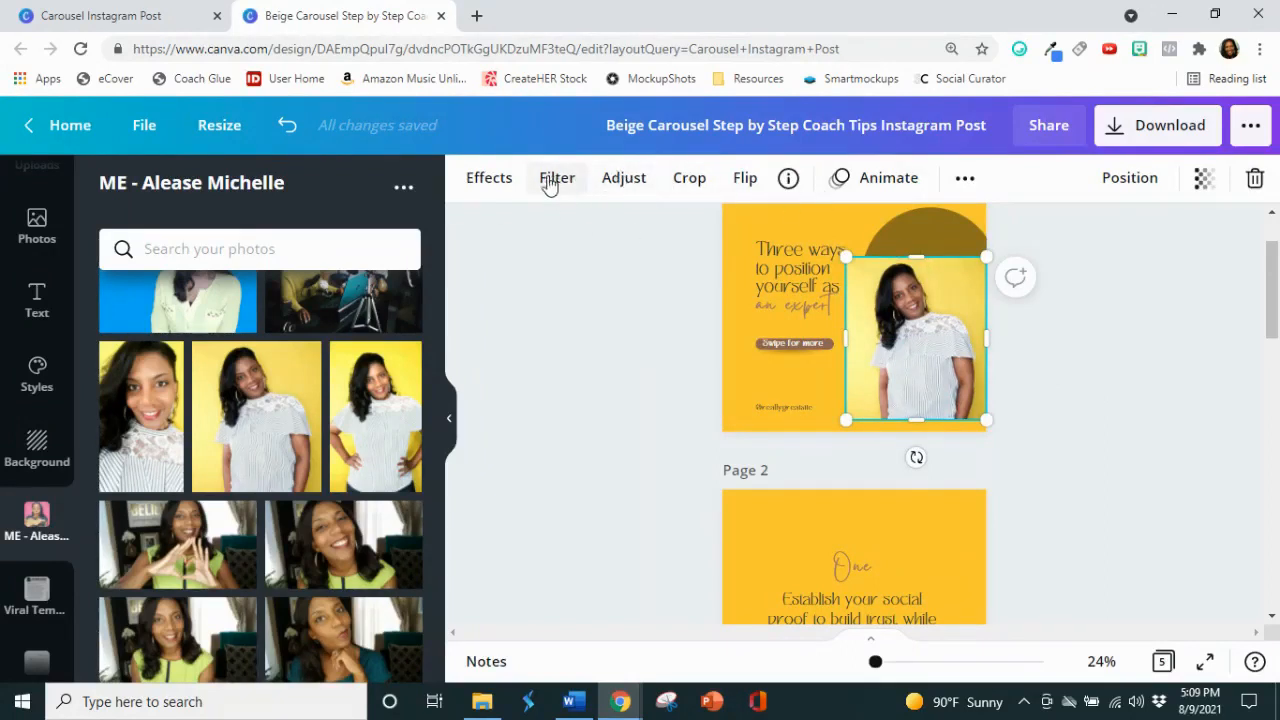
click(489, 178)
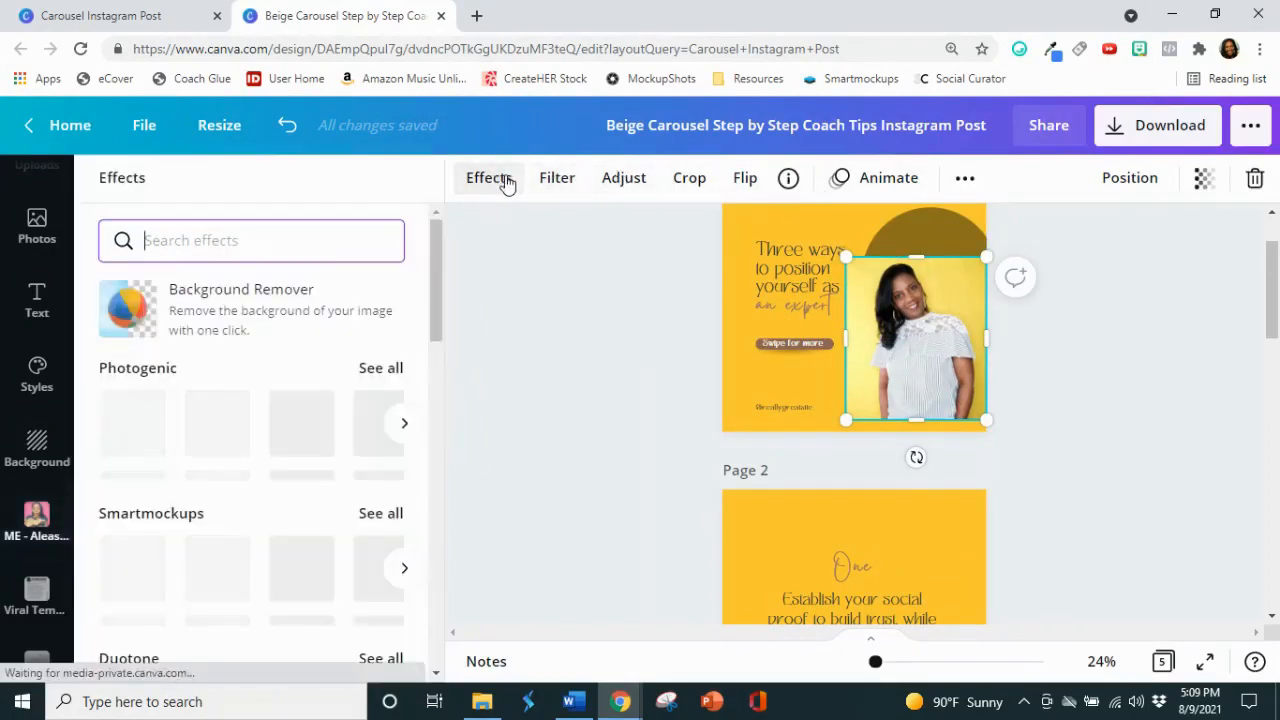
click(258, 293)
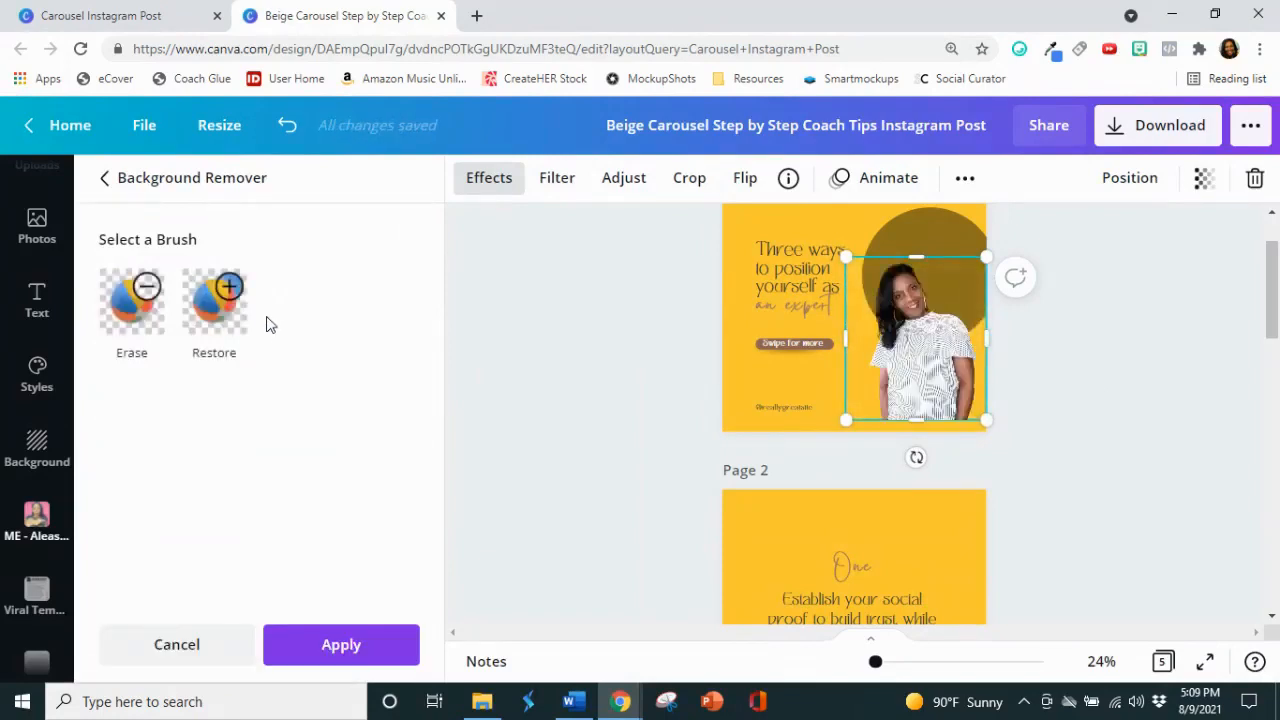
click(340, 645)
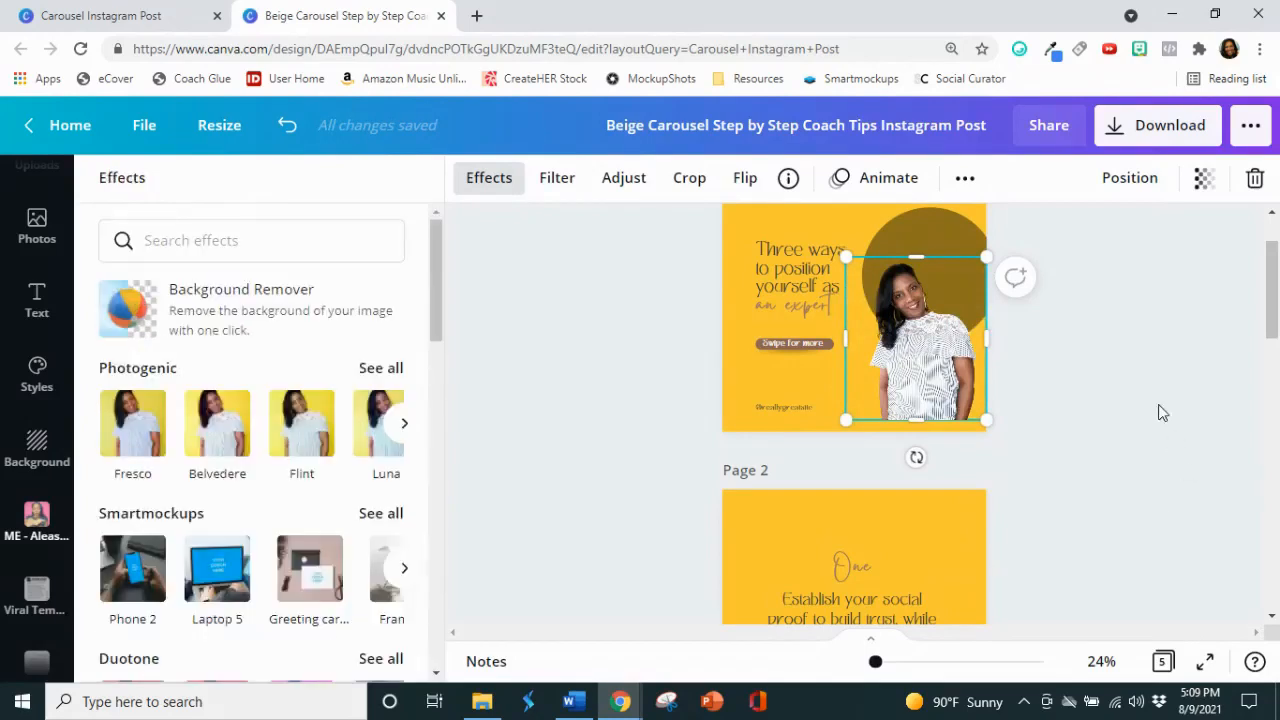
Step: Crop both sides of the cut-out portrait and enlarge it to overlap the circle and reach the bottom edge of page 1
drag(840, 340, 855, 340)
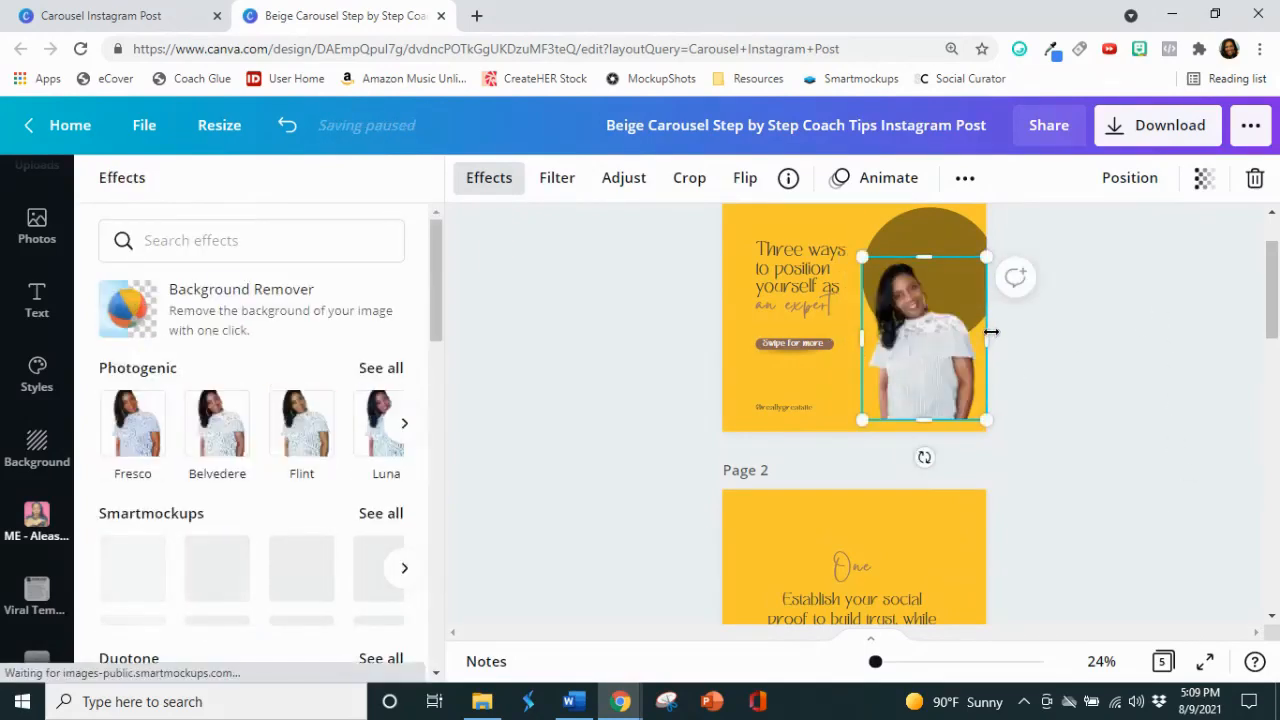
drag(986, 338, 979, 341)
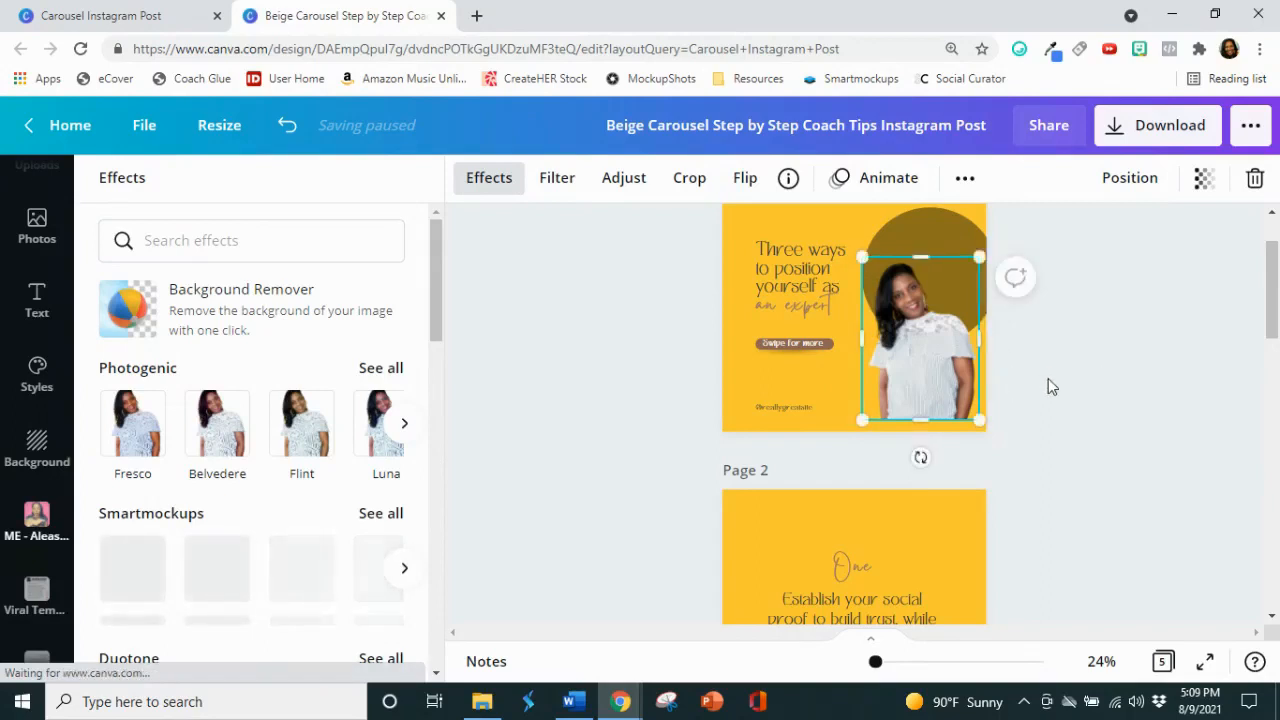
click(926, 405)
drag(987, 255, 1006, 219)
drag(862, 421, 850, 437)
click(1100, 401)
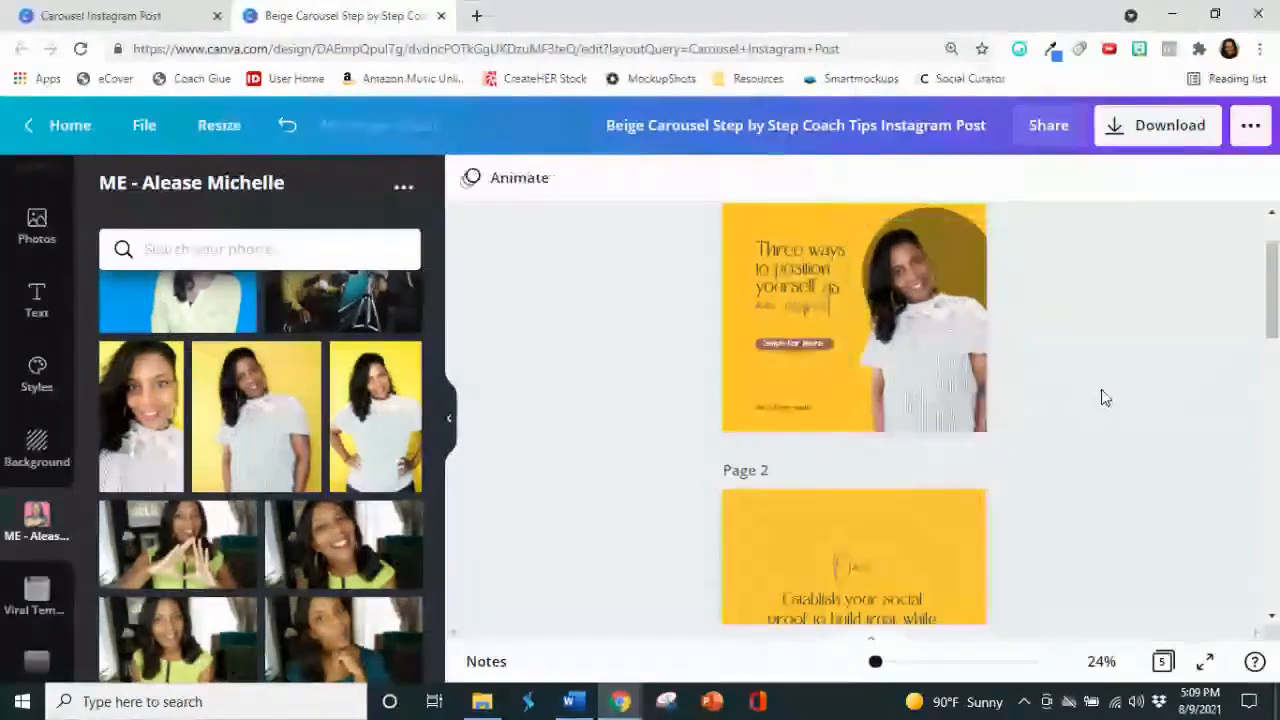
Step: Try flipping the portrait on page 1 horizontally and flip it back to its original direction
click(966, 390)
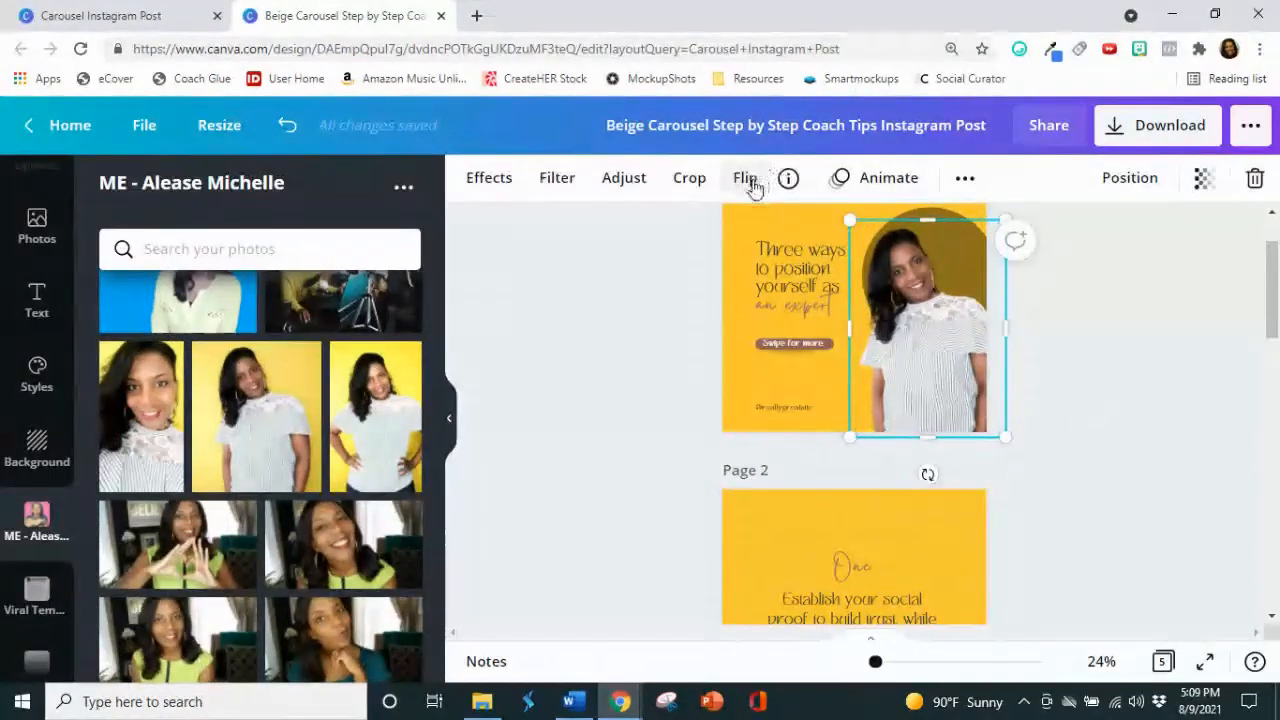
click(750, 184)
click(808, 240)
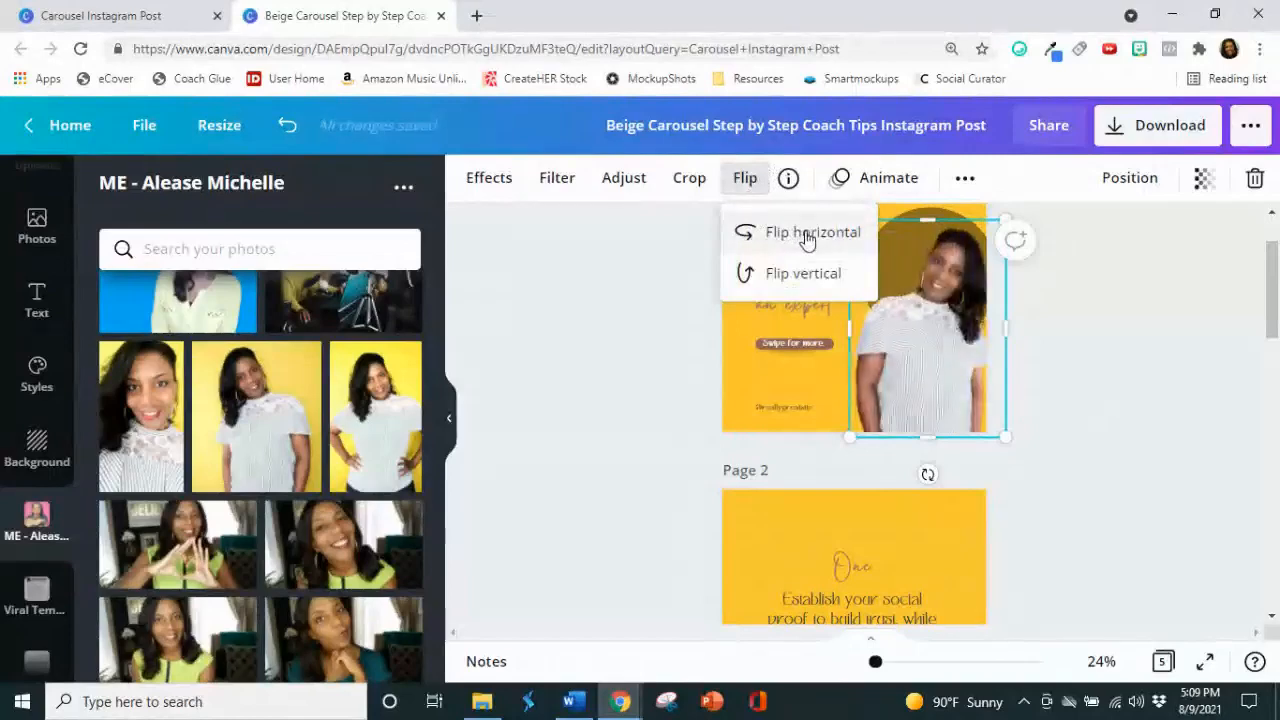
click(942, 391)
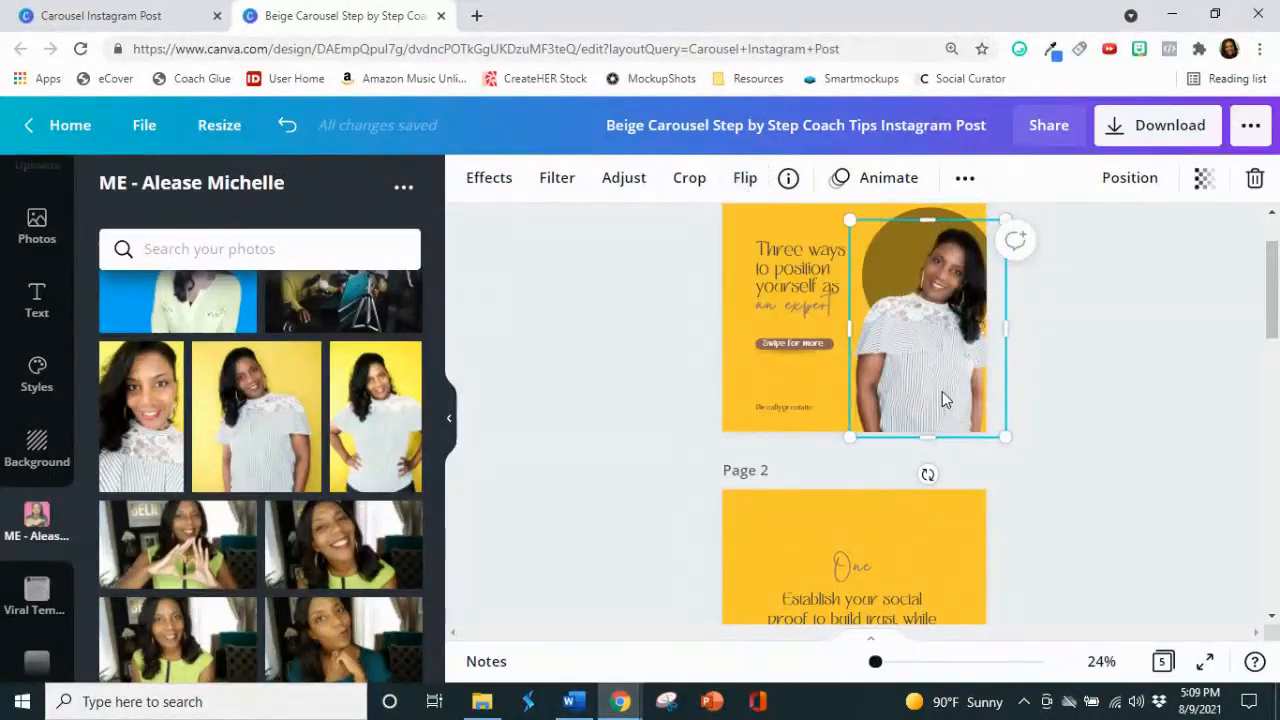
click(750, 180)
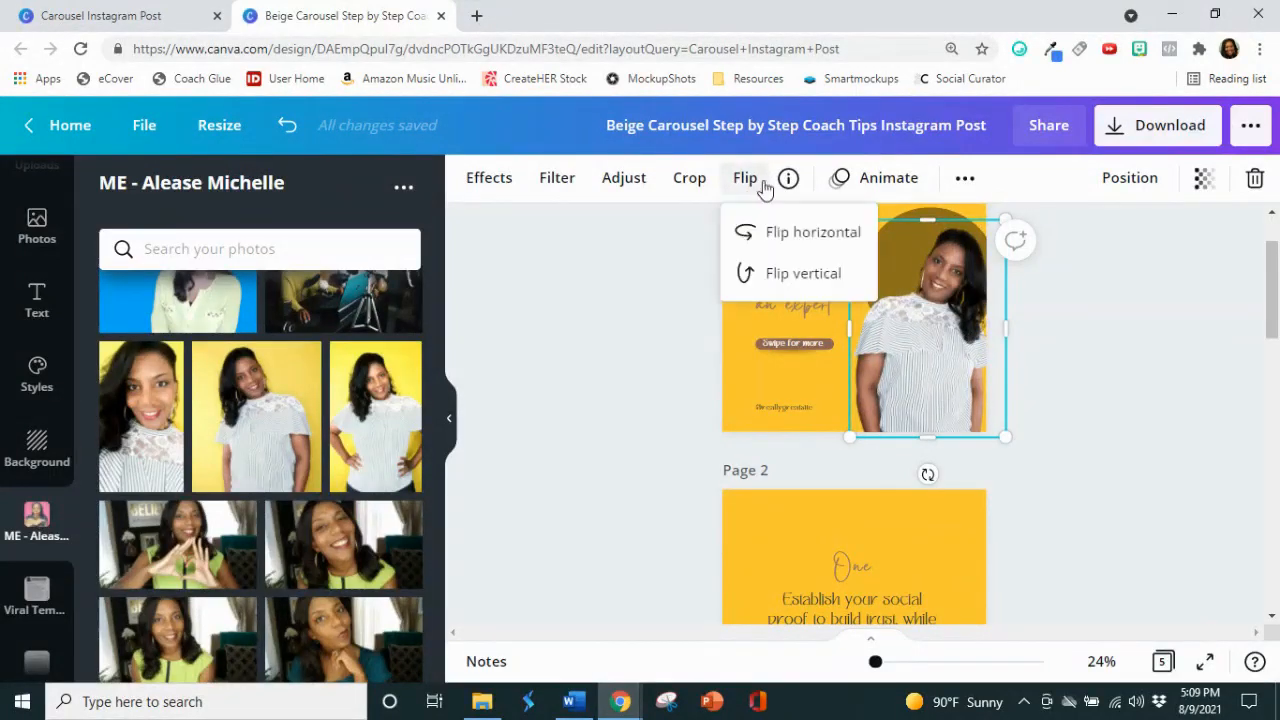
click(770, 244)
click(1062, 358)
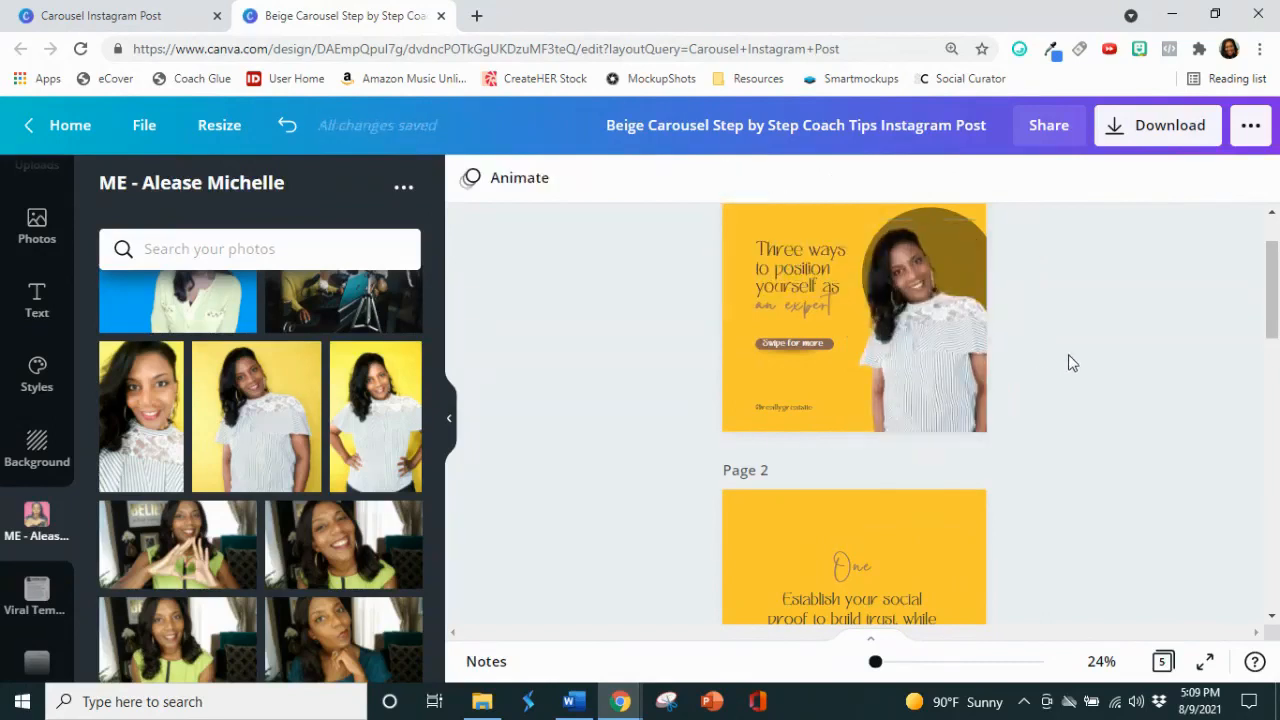
click(936, 366)
click(1100, 328)
Step: Replace the template woman's photo on page 5 with the white-top, hands-on-hips portrait, placed beside the text on the page's left side
scroll(1163, 414, down, 6)
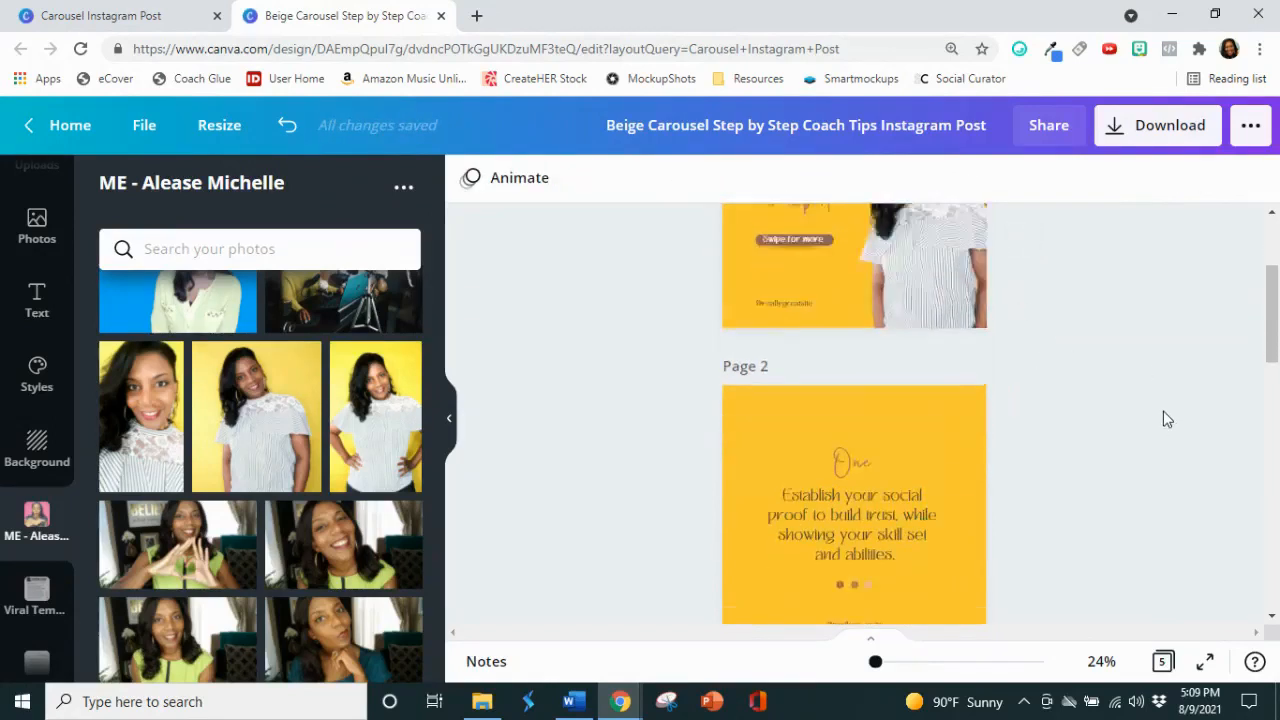
scroll(1163, 418, down, 5)
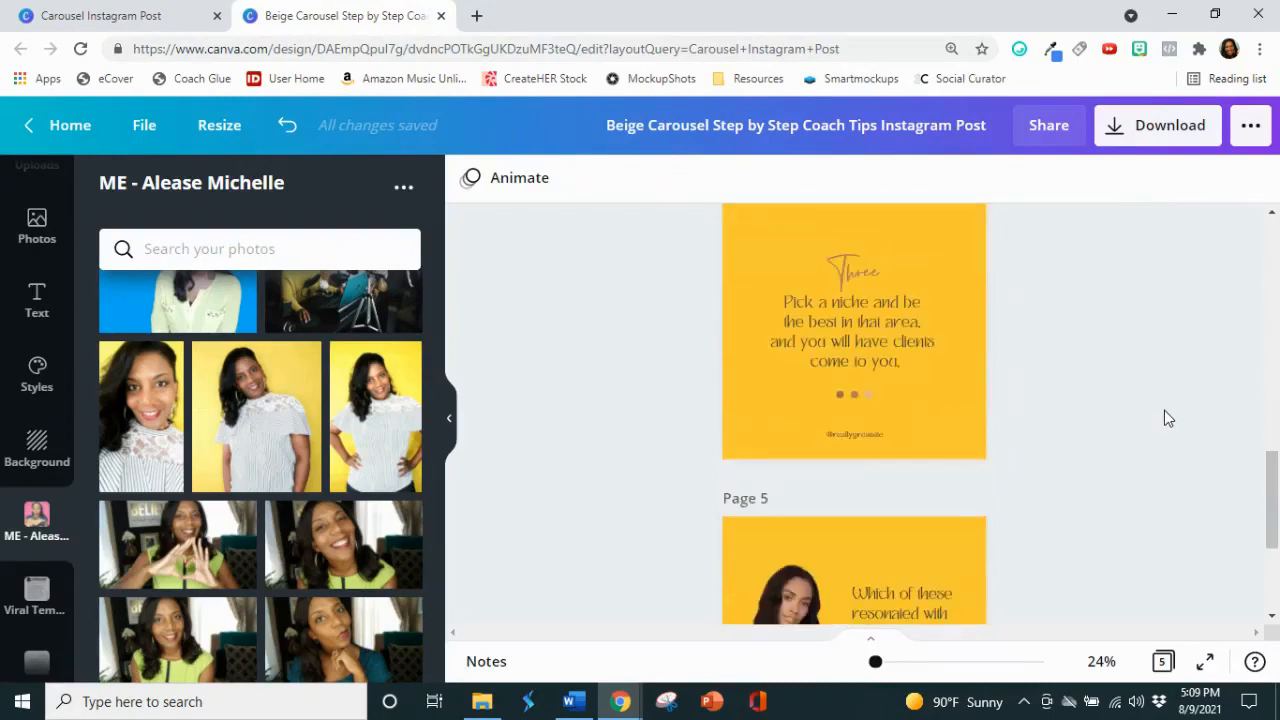
click(757, 458)
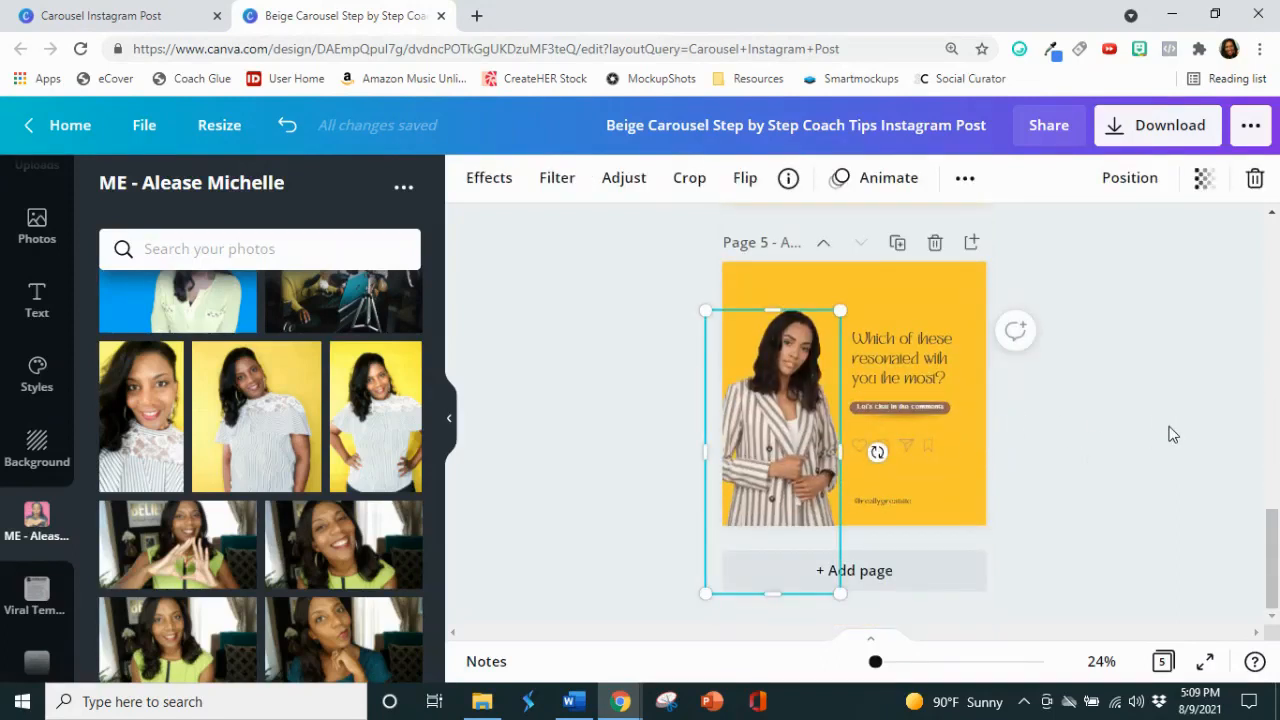
key(Delete)
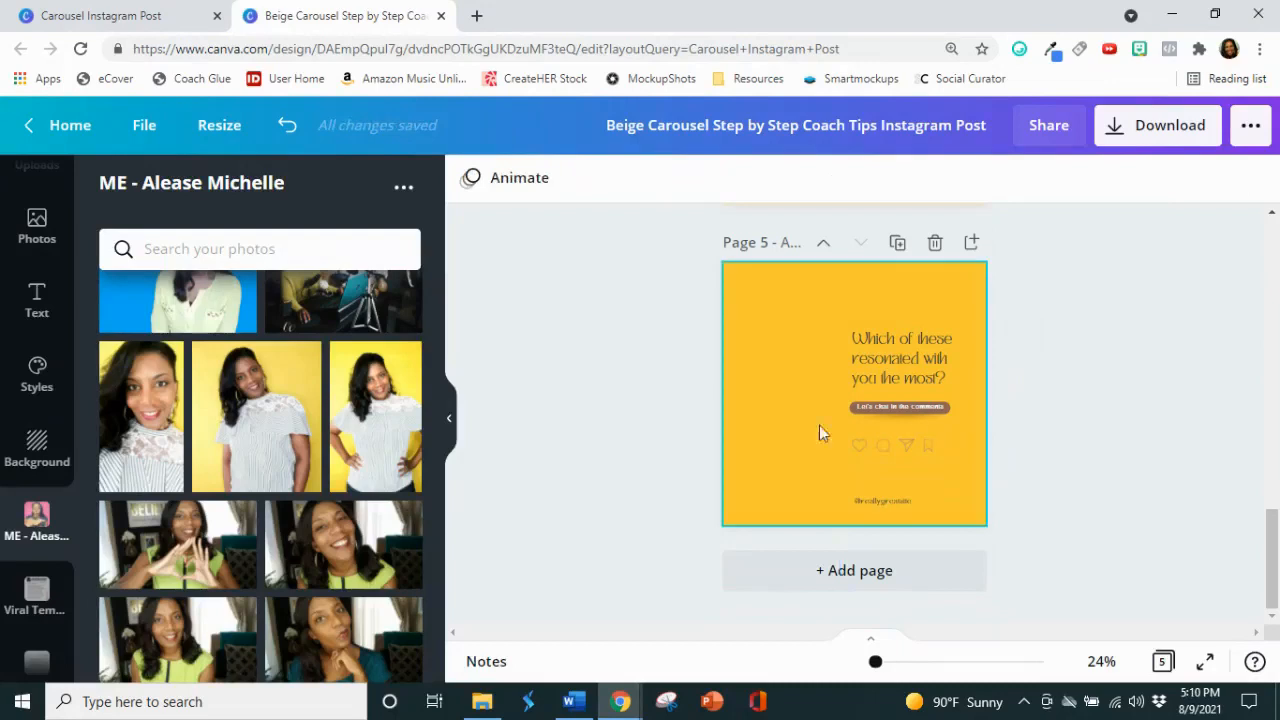
click(387, 440)
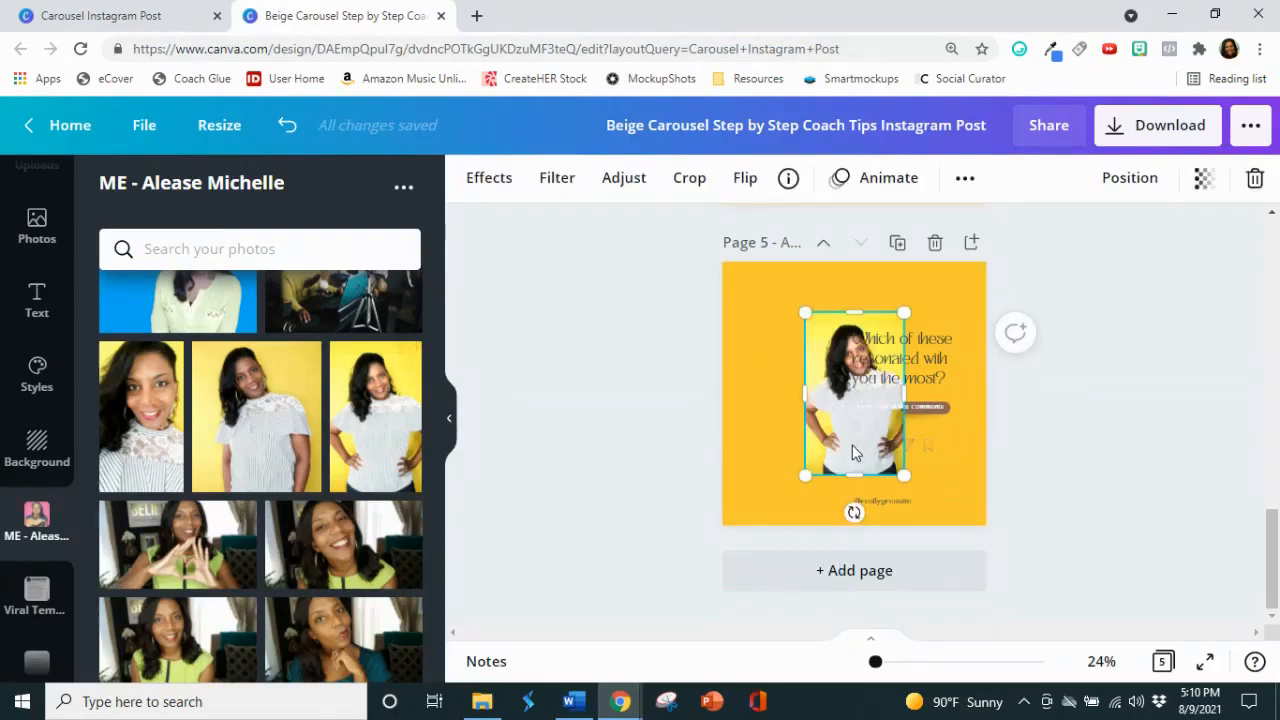
drag(853, 453, 783, 481)
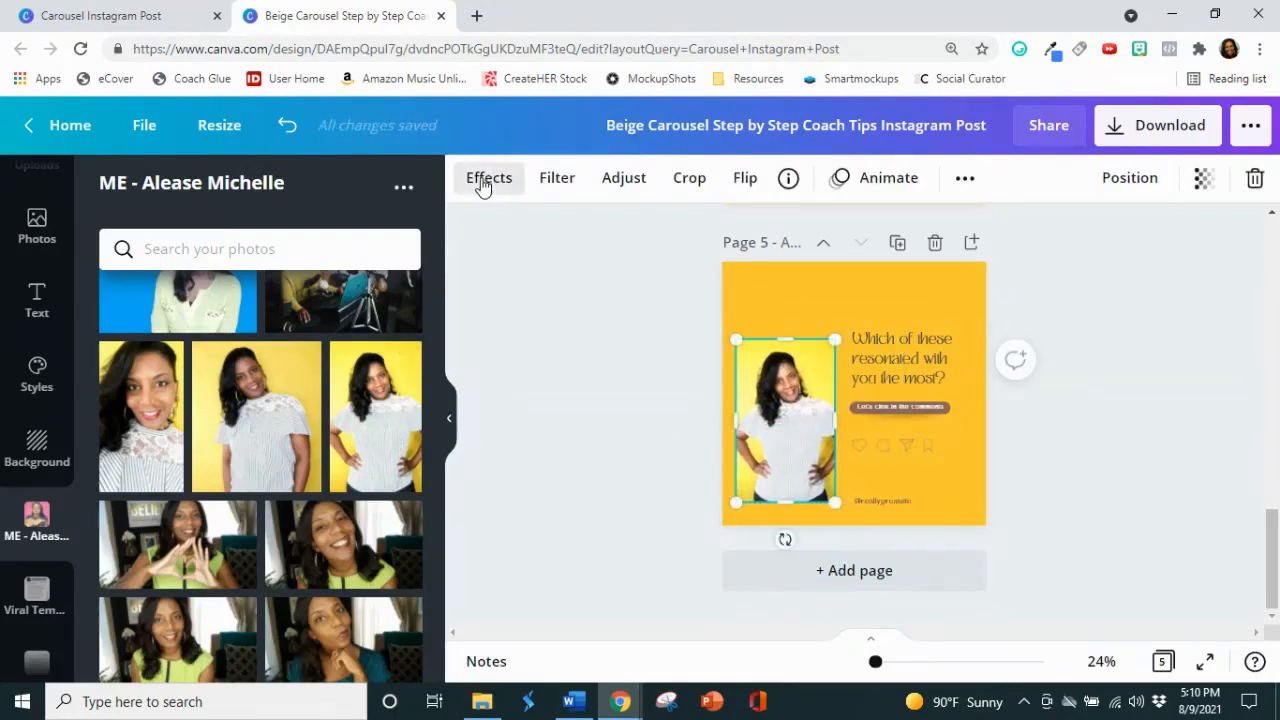
Step: Remove the yellow backdrop from the page 5 portrait with the Background Remover effect
click(483, 187)
click(223, 306)
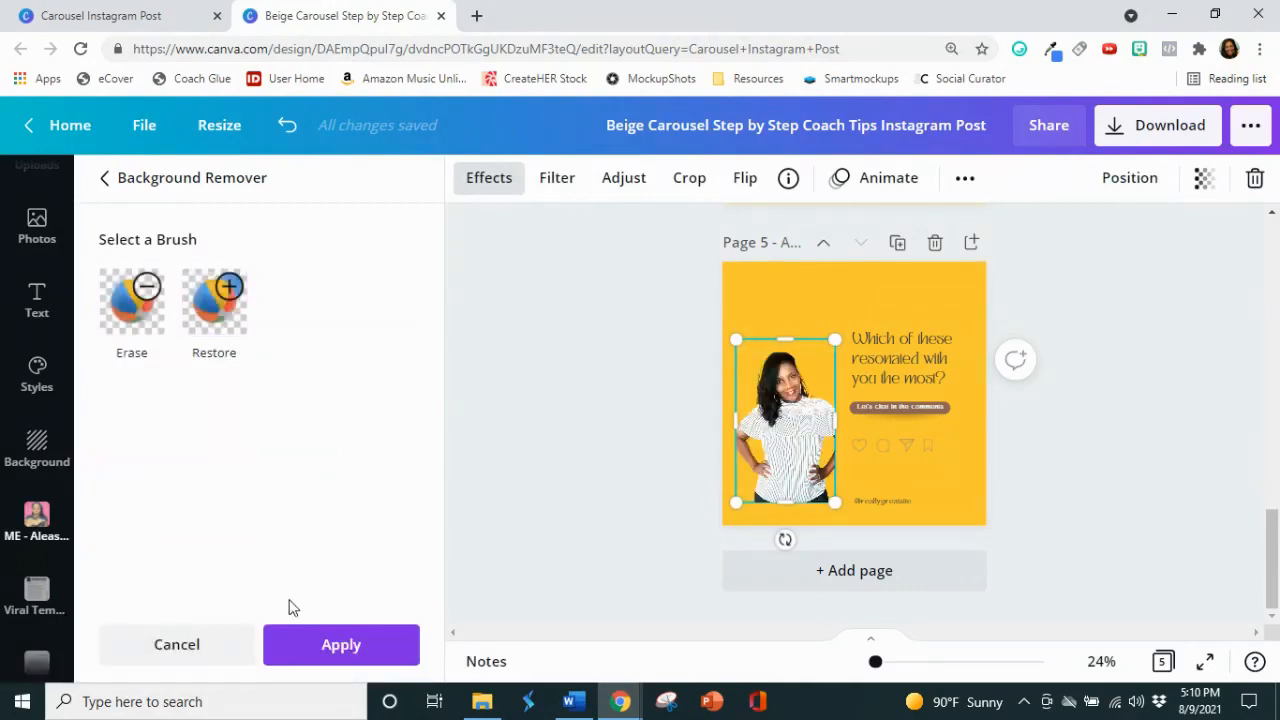
click(313, 667)
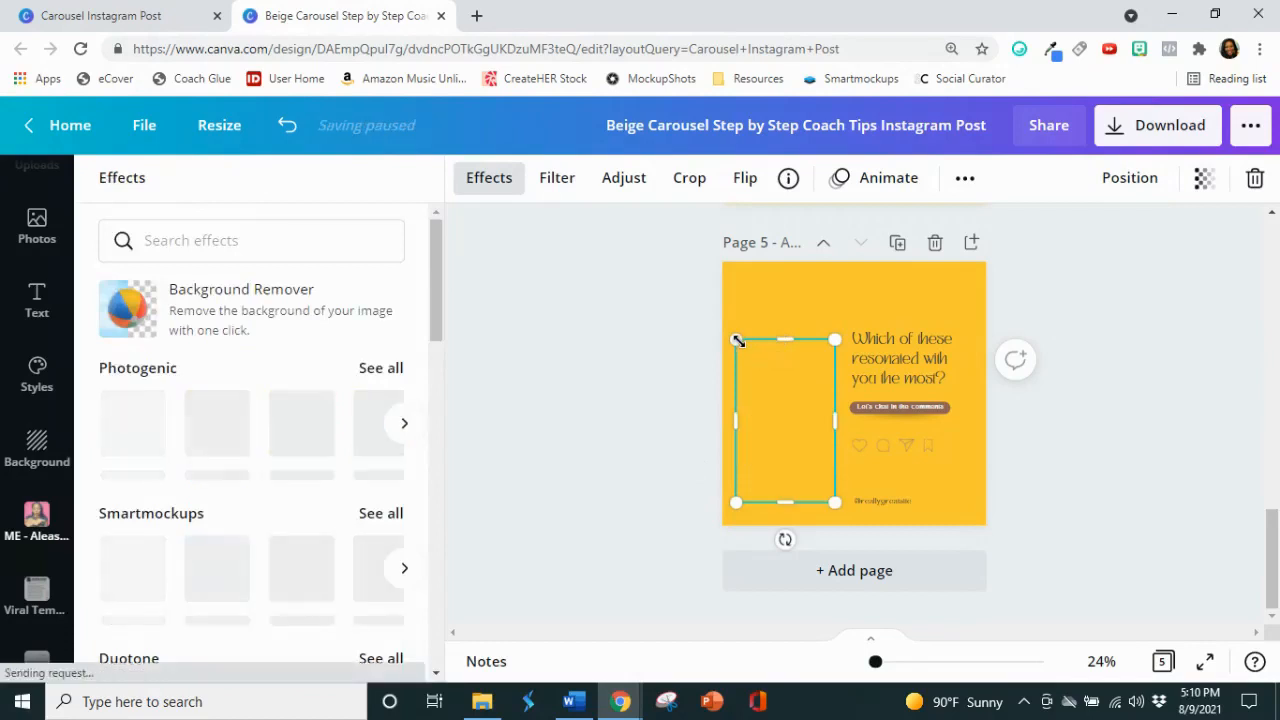
Step: Enlarge the cut-out portrait on page 5 to reach the page's left and bottom edges, and flip it horizontally
drag(730, 340, 688, 302)
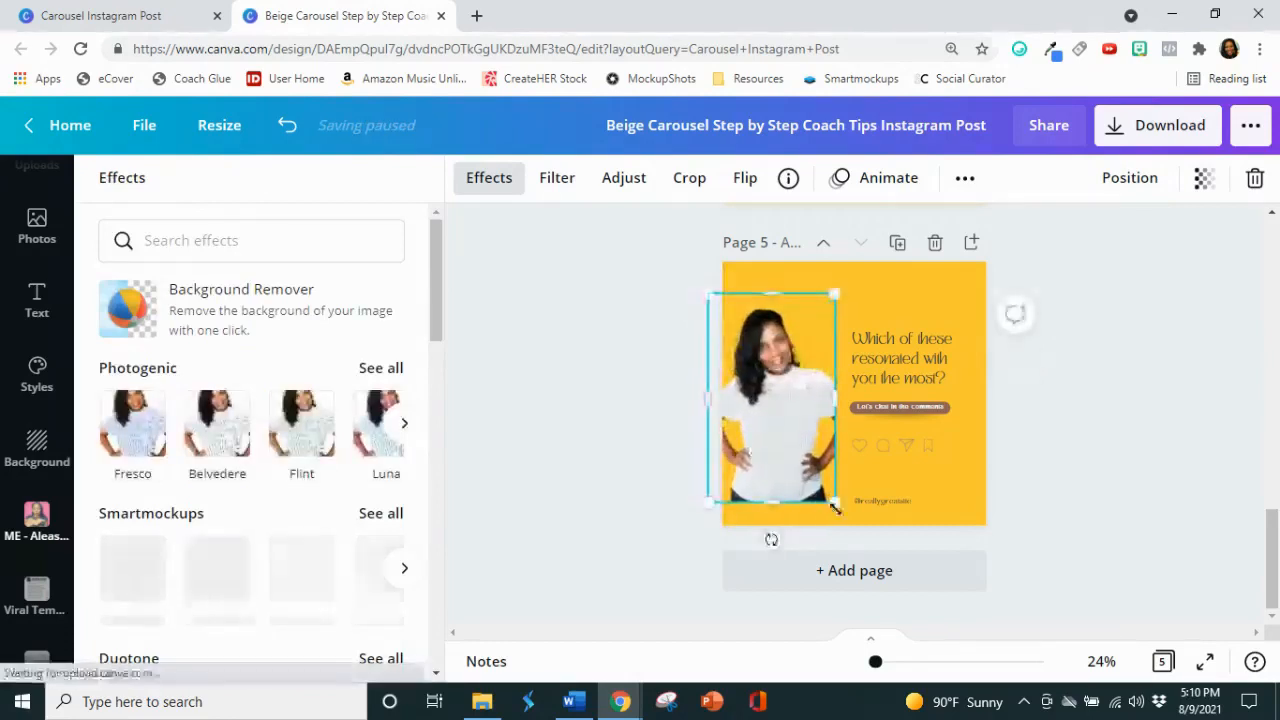
drag(836, 505, 849, 526)
click(748, 180)
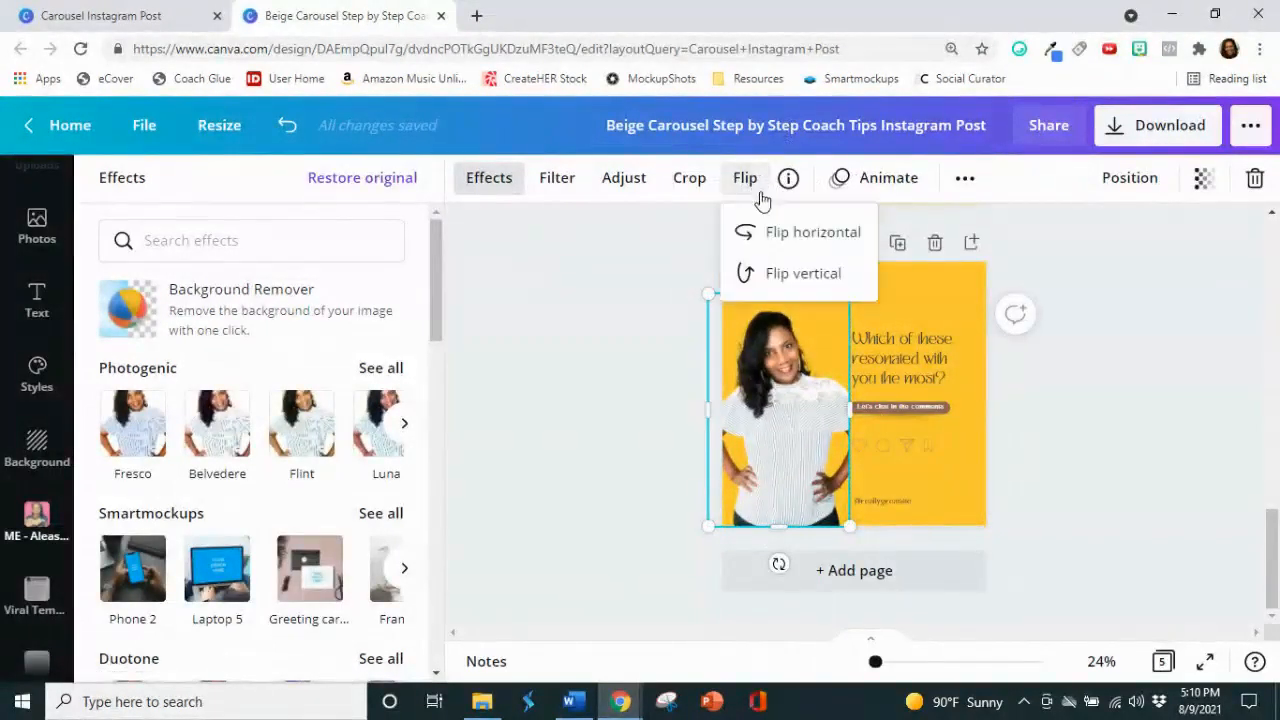
click(840, 234)
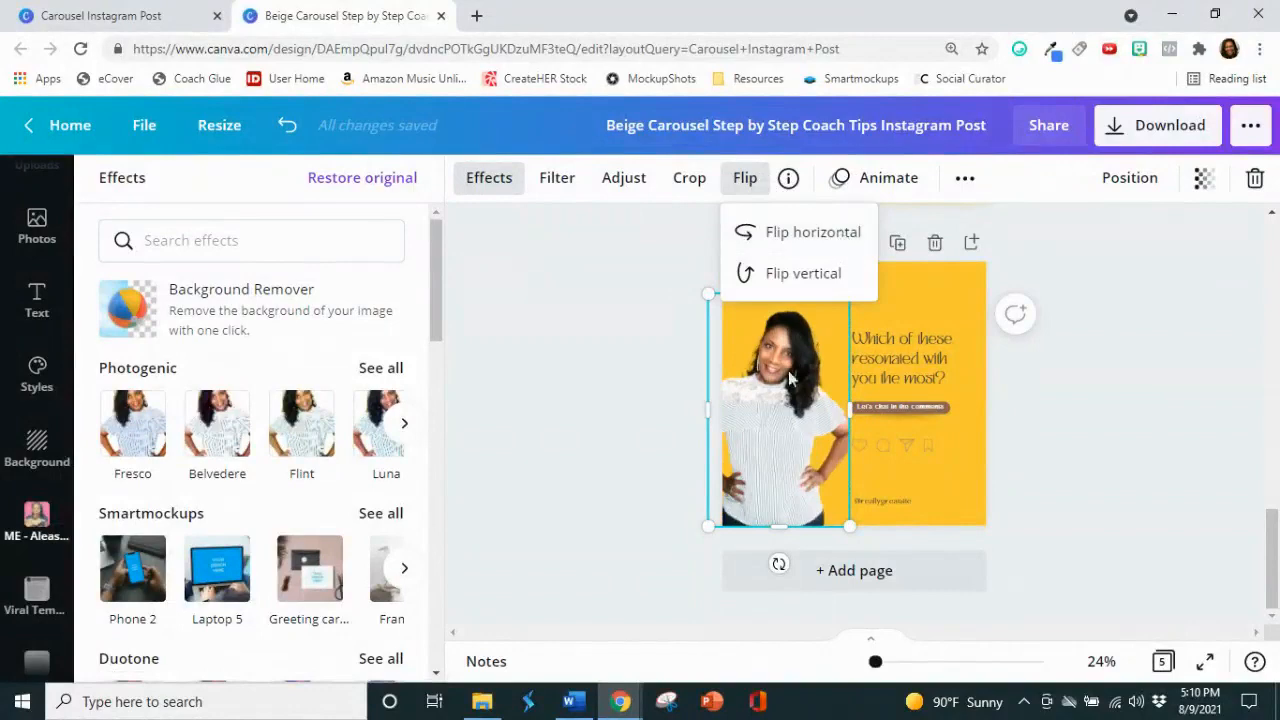
click(655, 403)
click(650, 404)
click(638, 405)
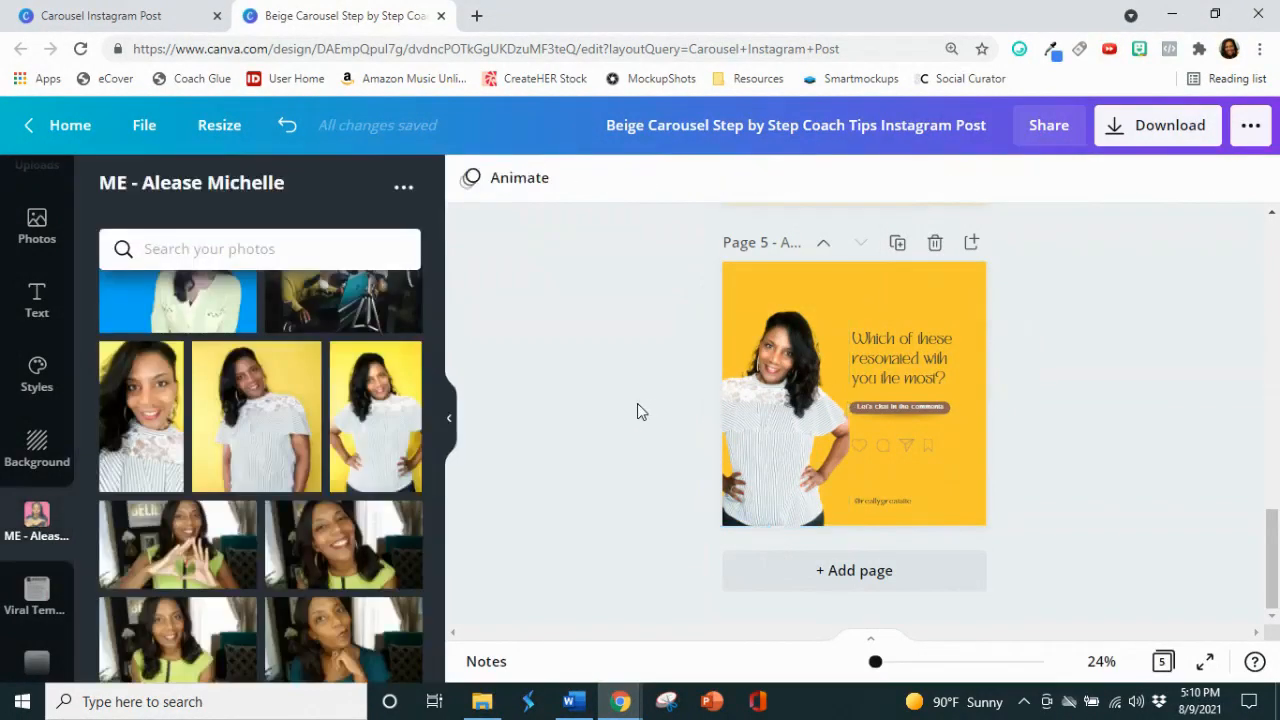
click(790, 430)
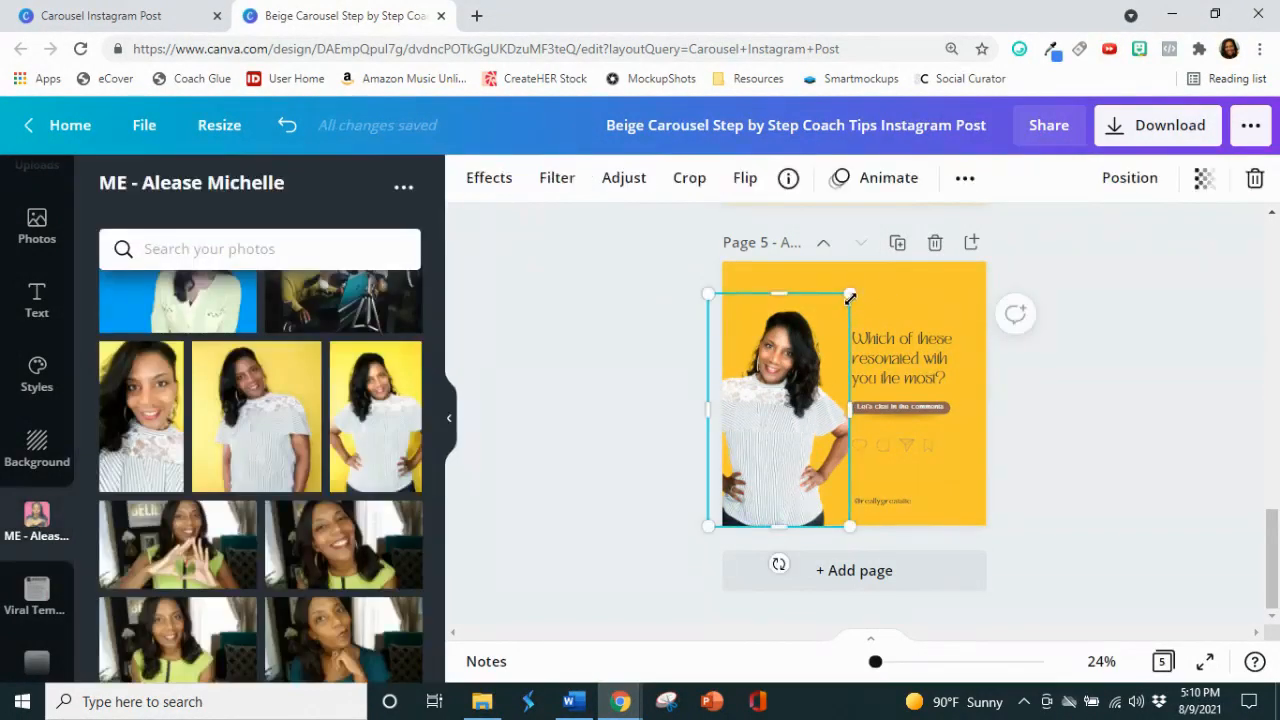
drag(850, 297, 852, 292)
click(1177, 527)
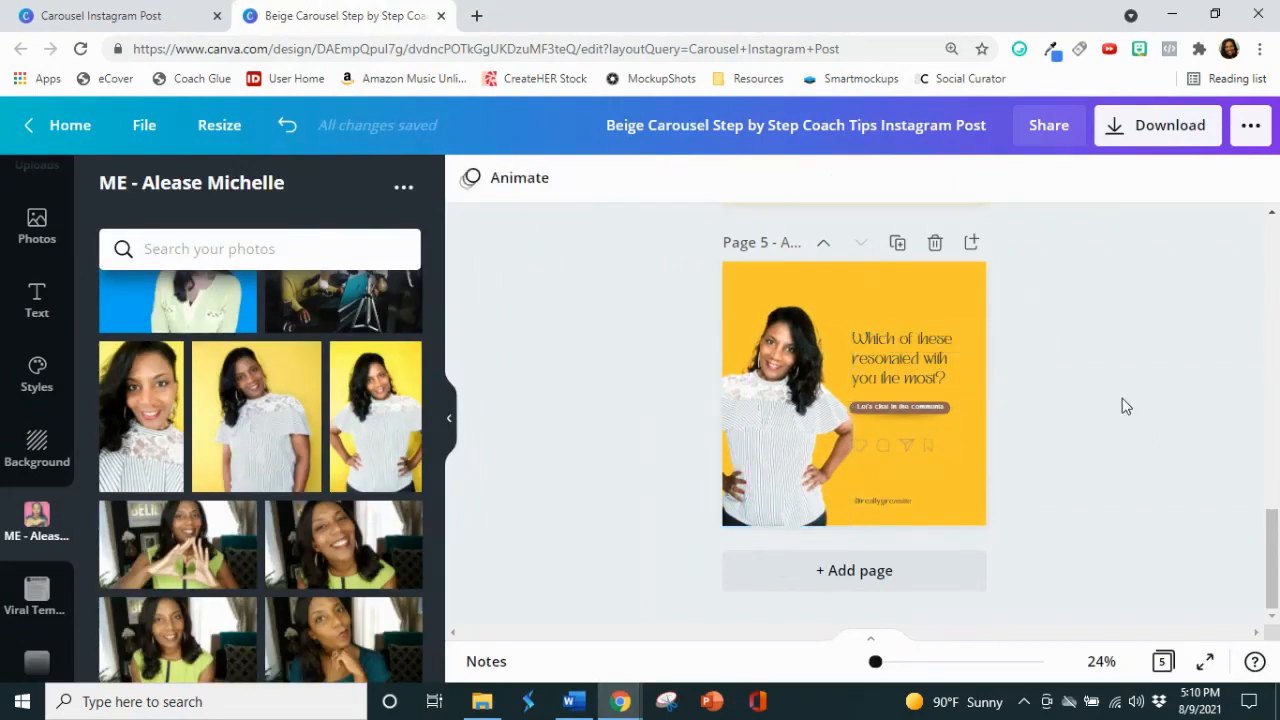
Step: Switch to the article in Word and copy the heading text "Tiny Improvements You Can Make Right Now" without the number 10
scroll(1058, 450, up, 7)
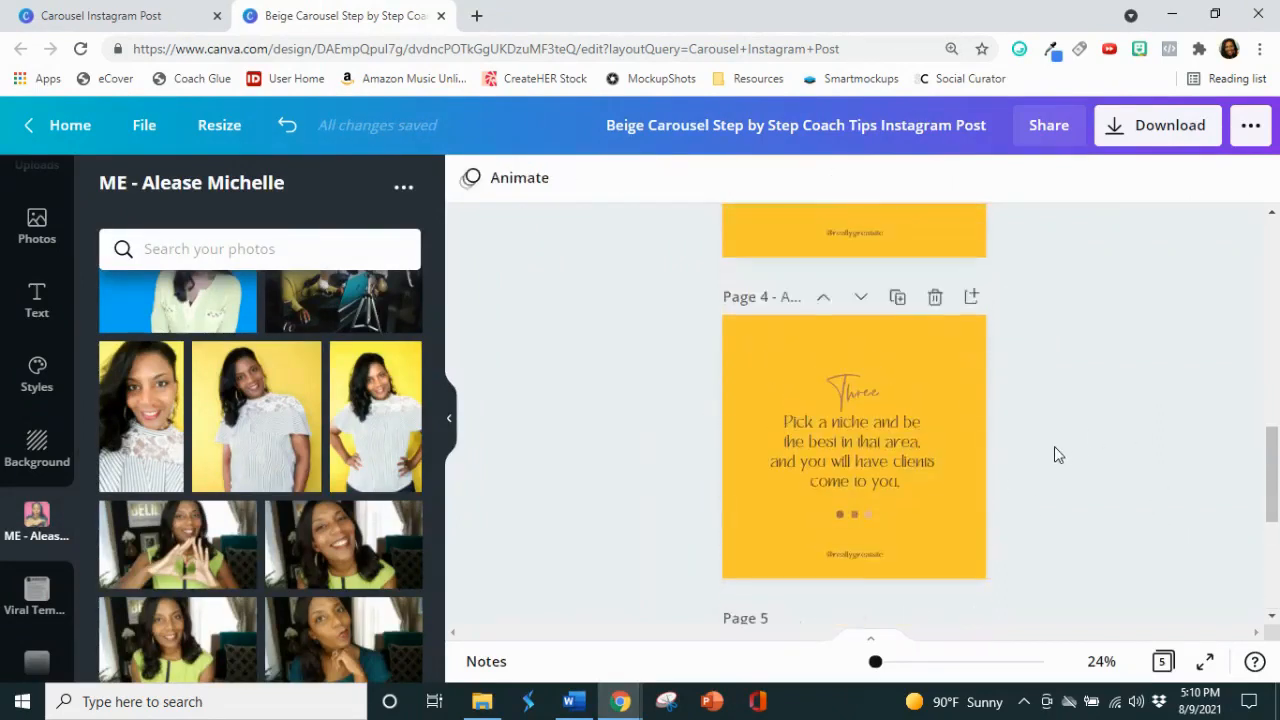
scroll(1054, 446, up, 7)
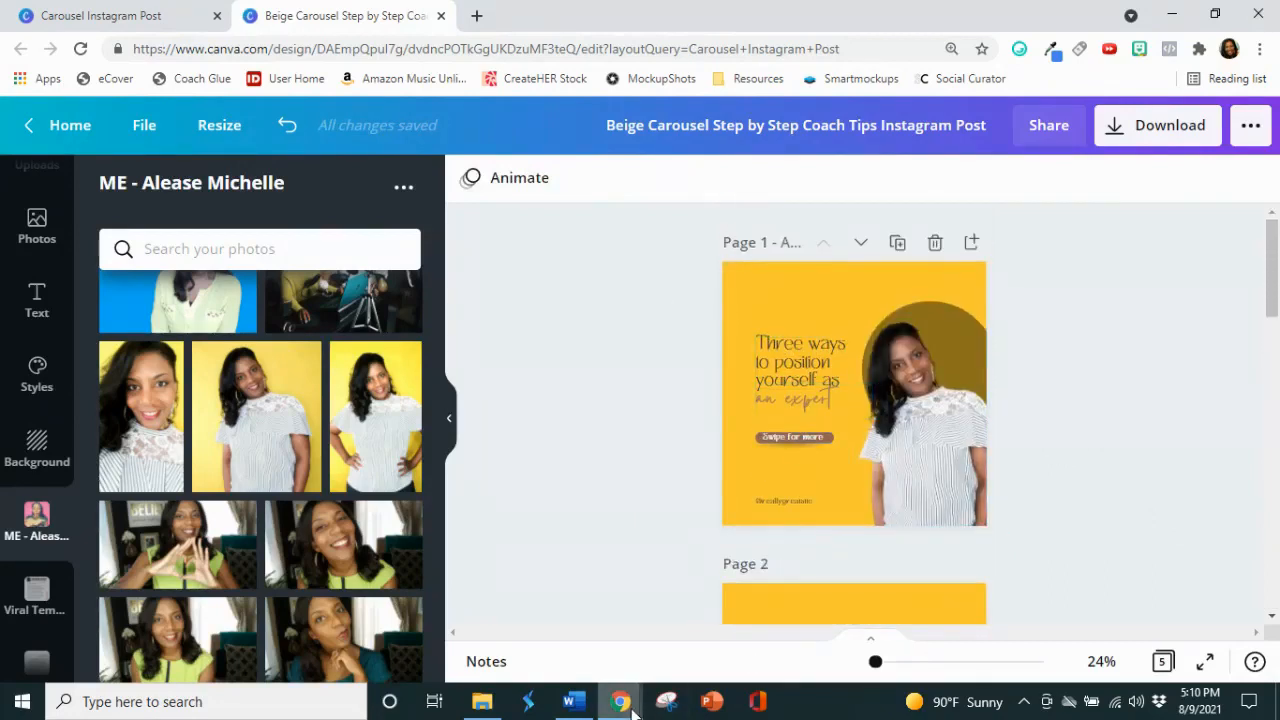
click(573, 703)
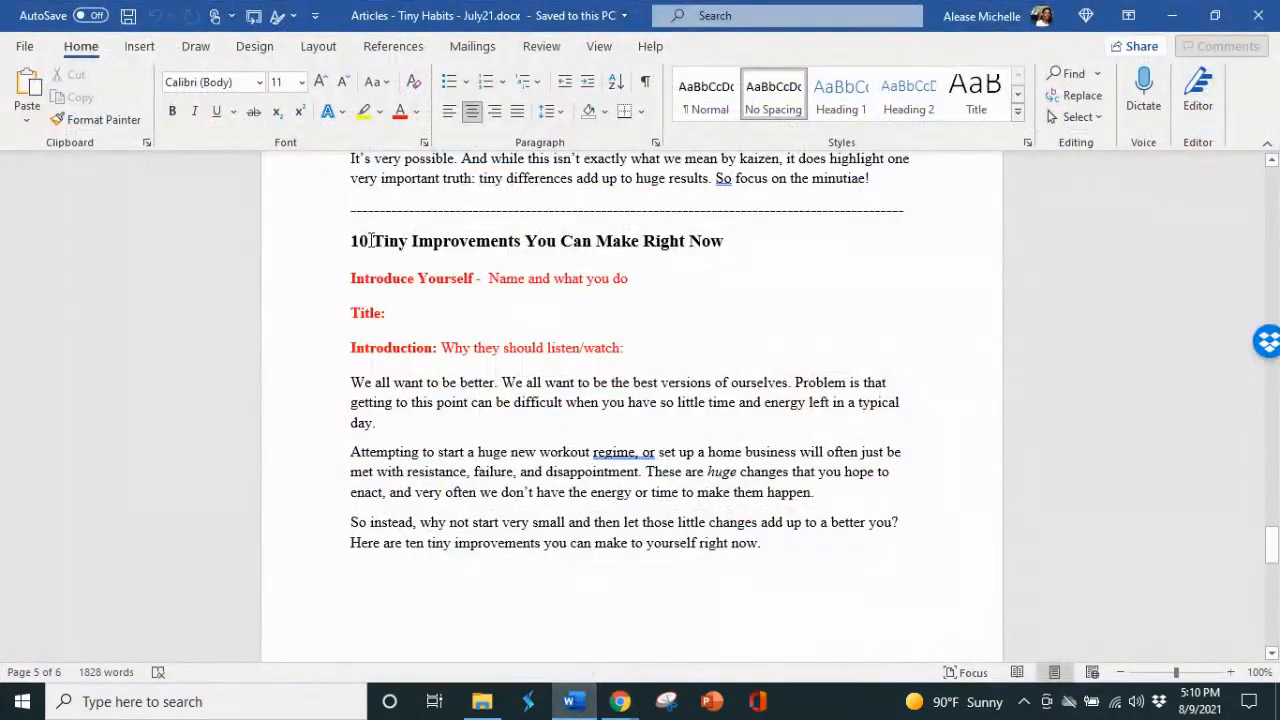
drag(371, 241, 442, 241)
double_click(441, 241)
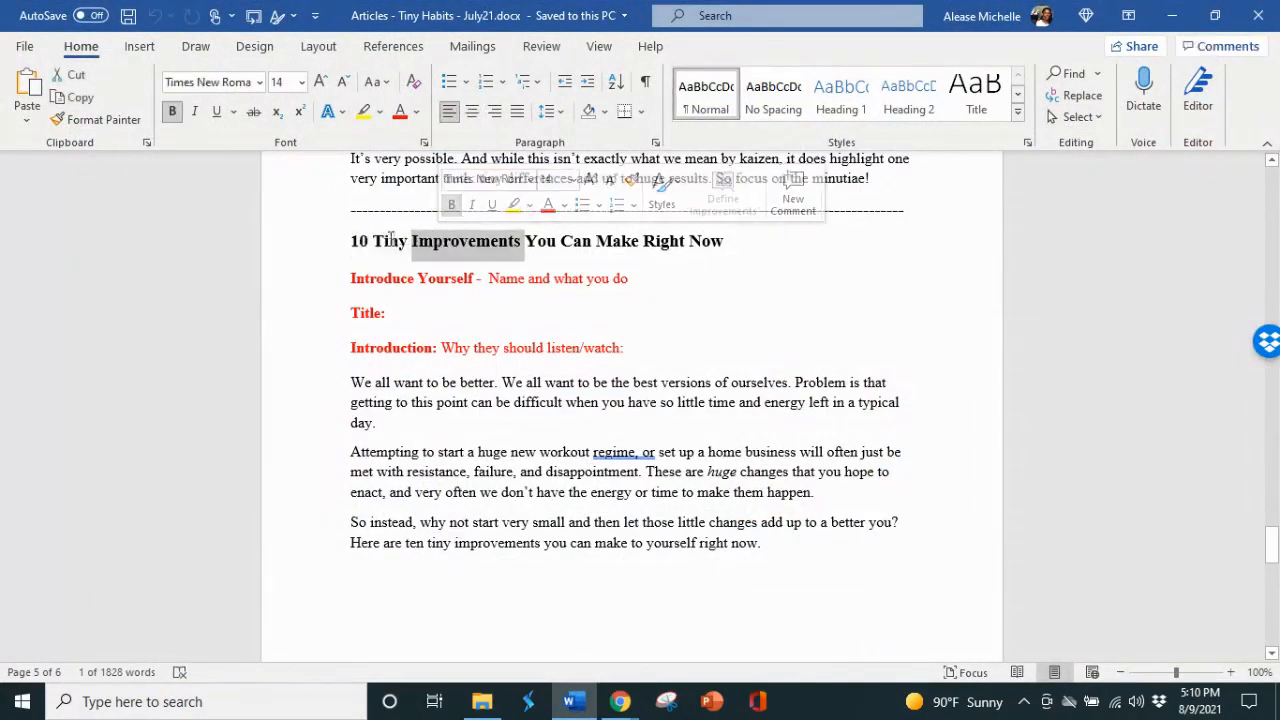
click(386, 241)
drag(405, 238, 715, 236)
click(400, 241)
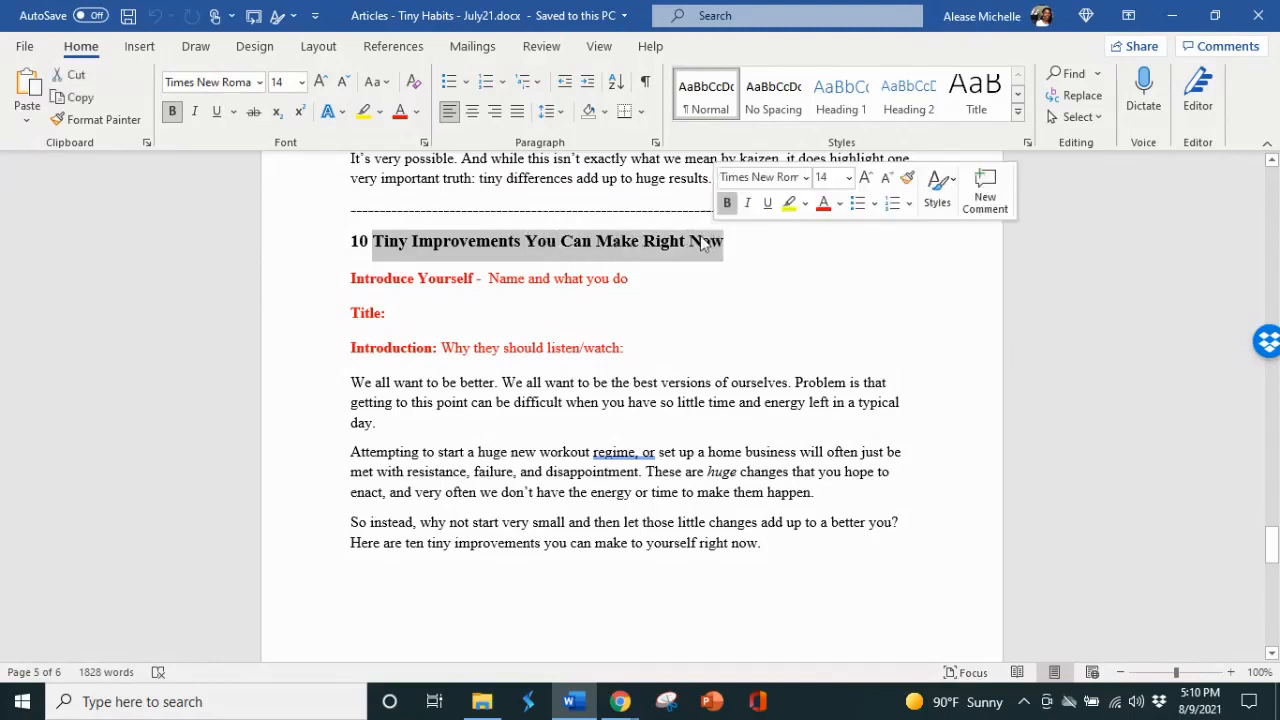
right_click(715, 238)
click(745, 277)
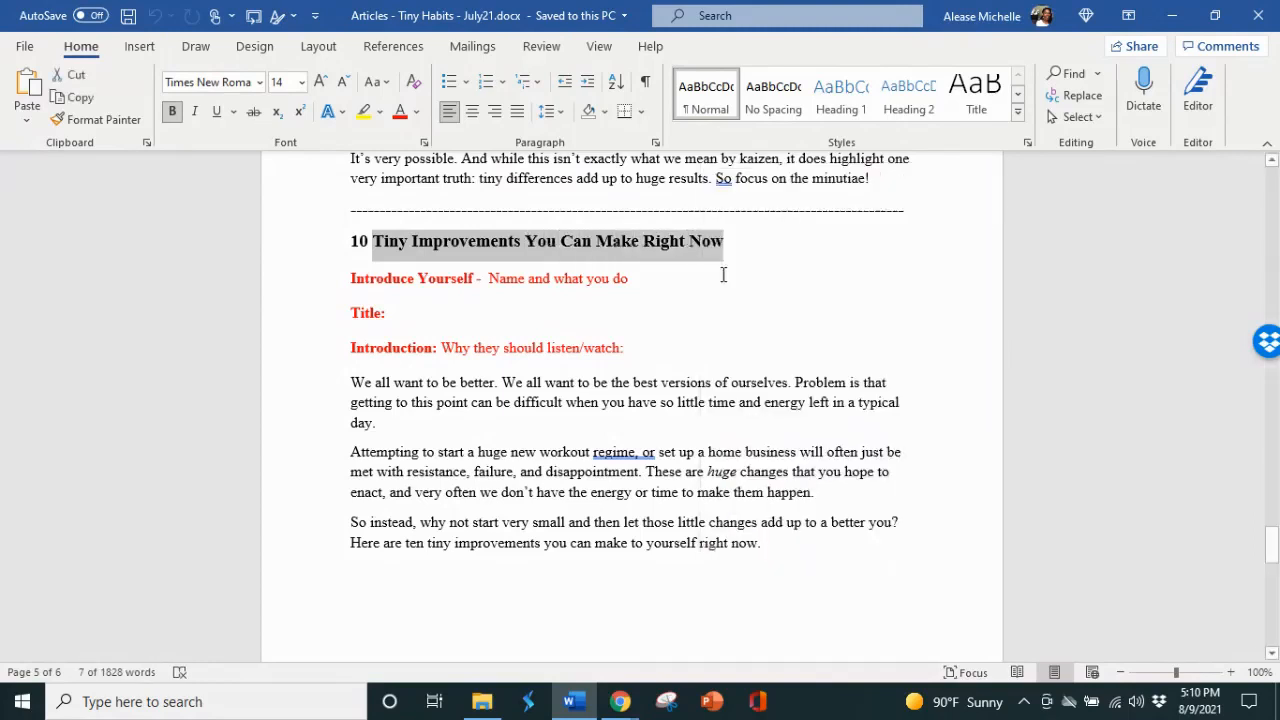
Step: Switch back to Canva, replace the page 1 headline with the copied title, and move it up clear of "an expert"
click(625, 698)
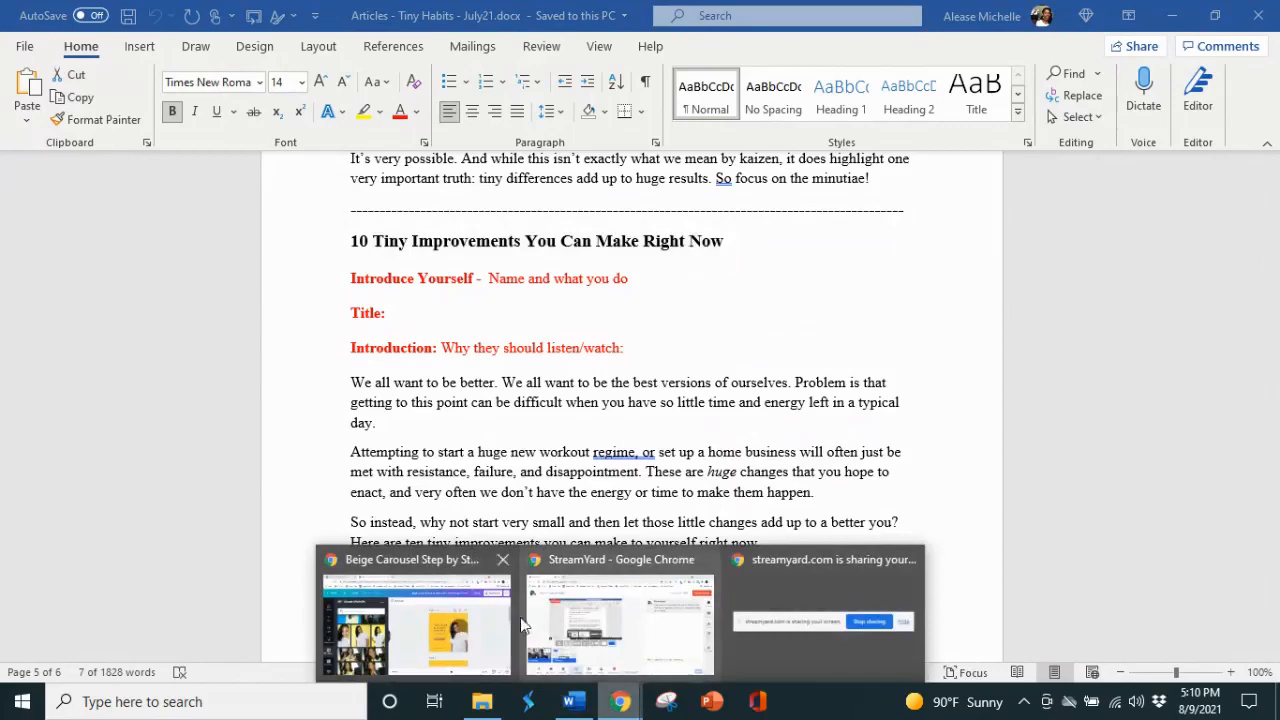
click(420, 620)
double_click(790, 353)
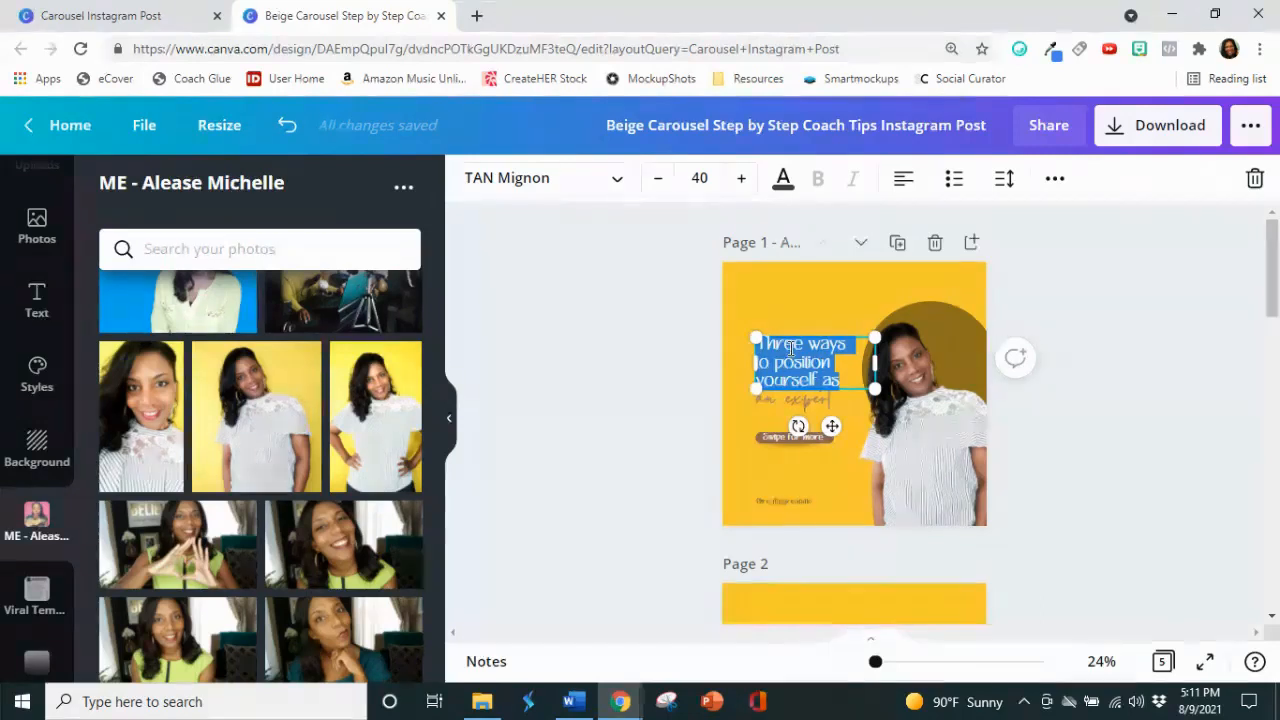
key(ctrl+v)
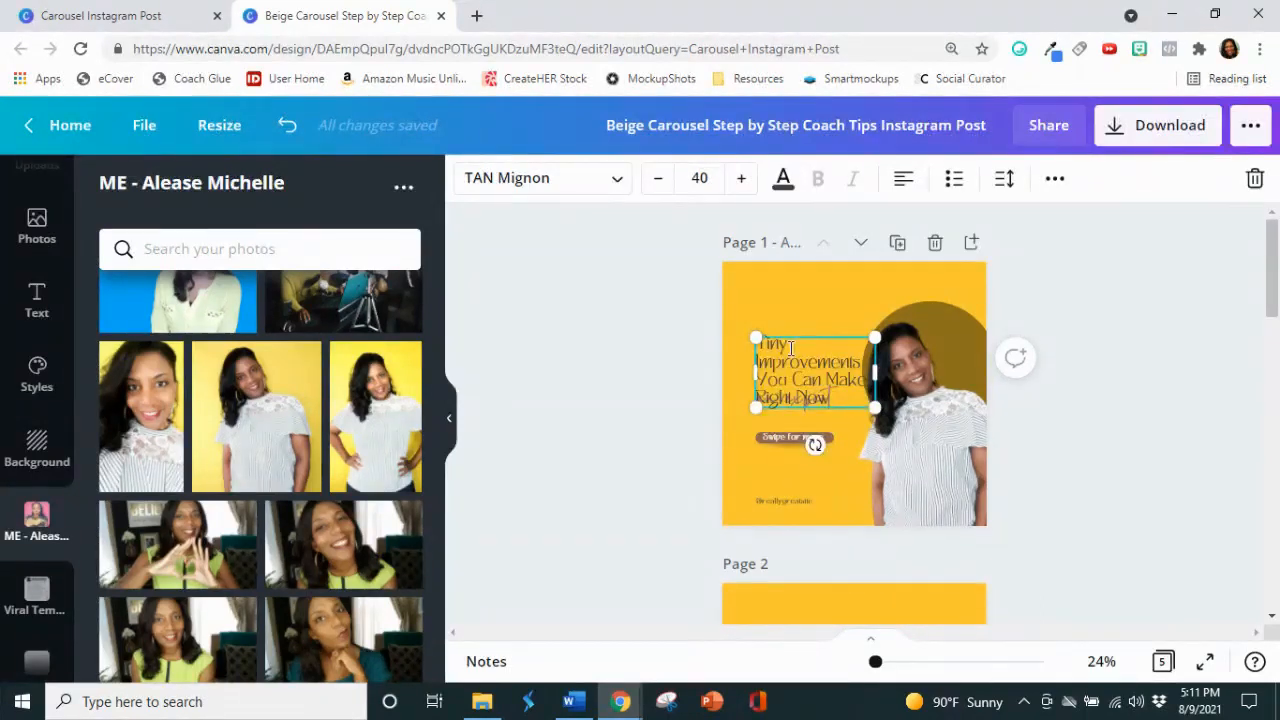
drag(803, 325, 796, 315)
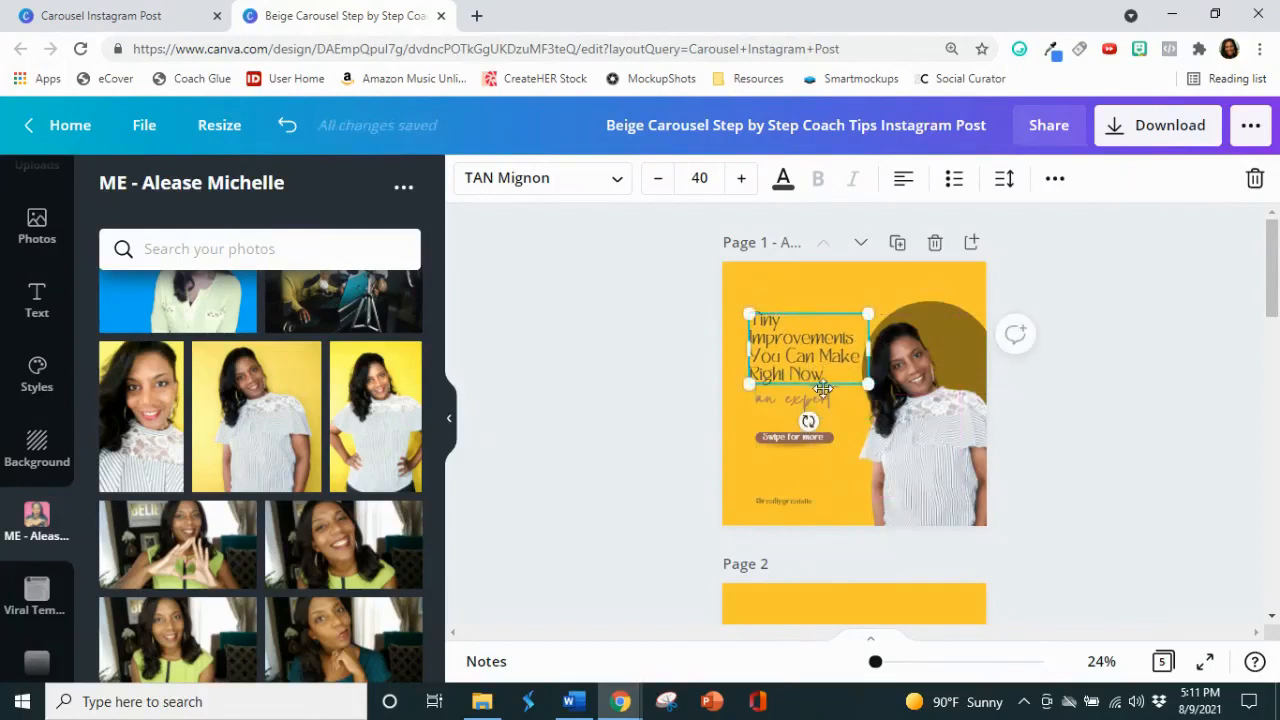
Step: Change the font of the whole page 1 headline to League Spartan
double_click(830, 374)
key(ctrl+a)
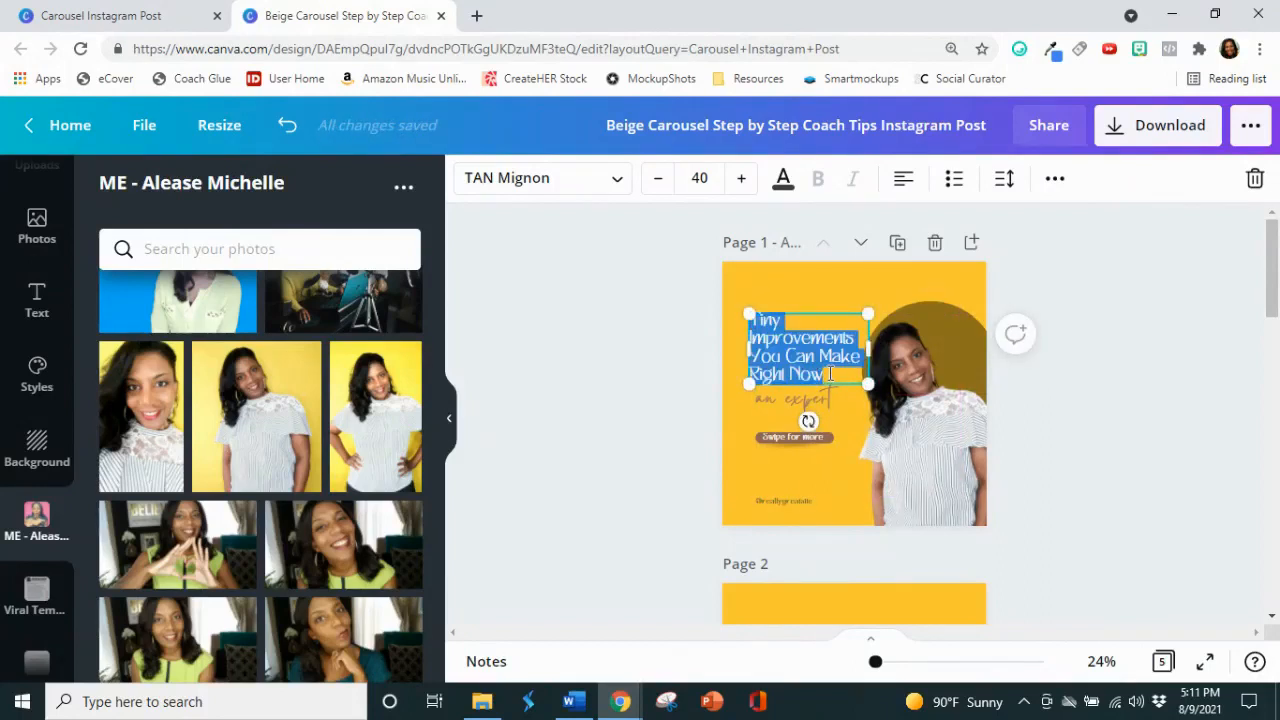
click(605, 190)
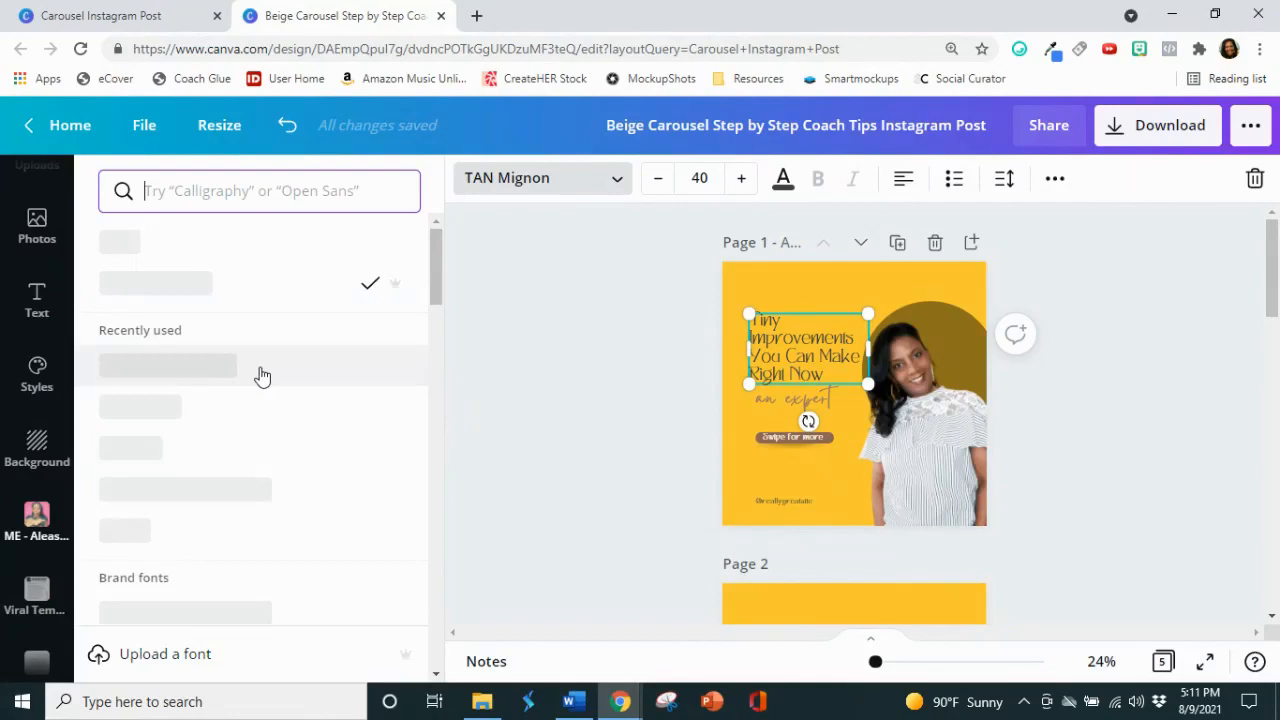
click(268, 377)
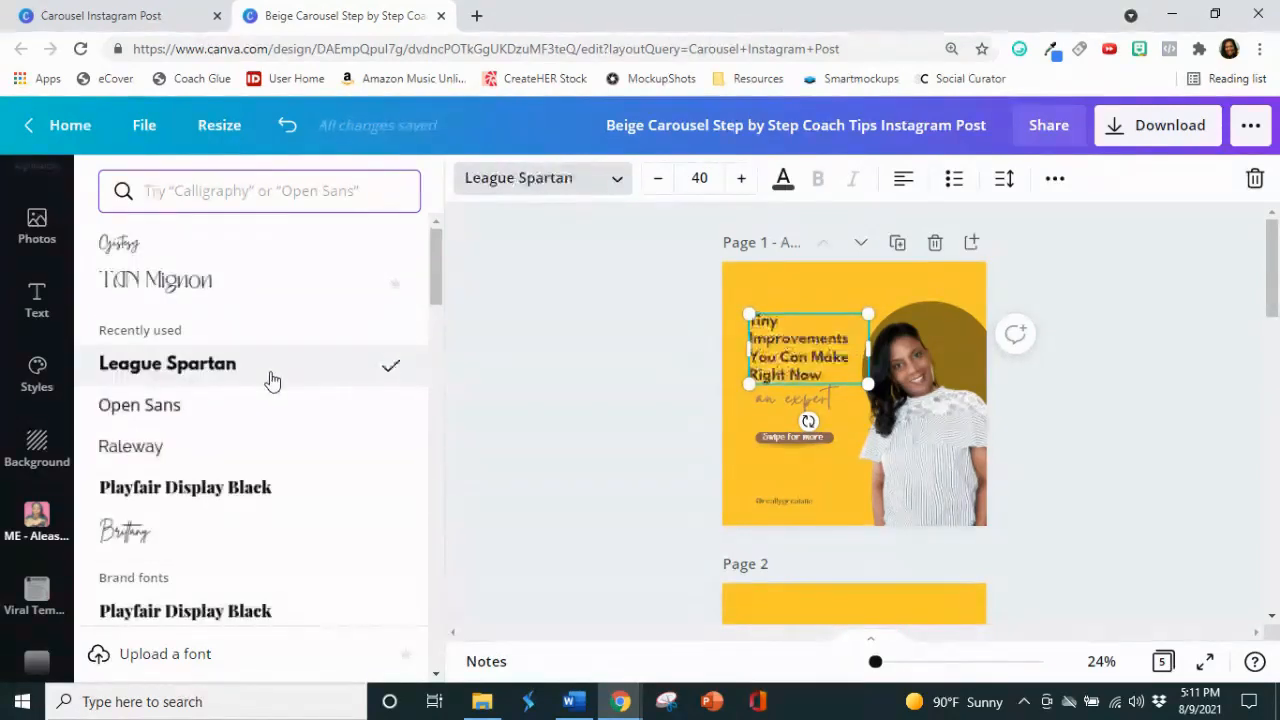
Step: Try underlining the page 1 headline and remove the underline again
click(1060, 182)
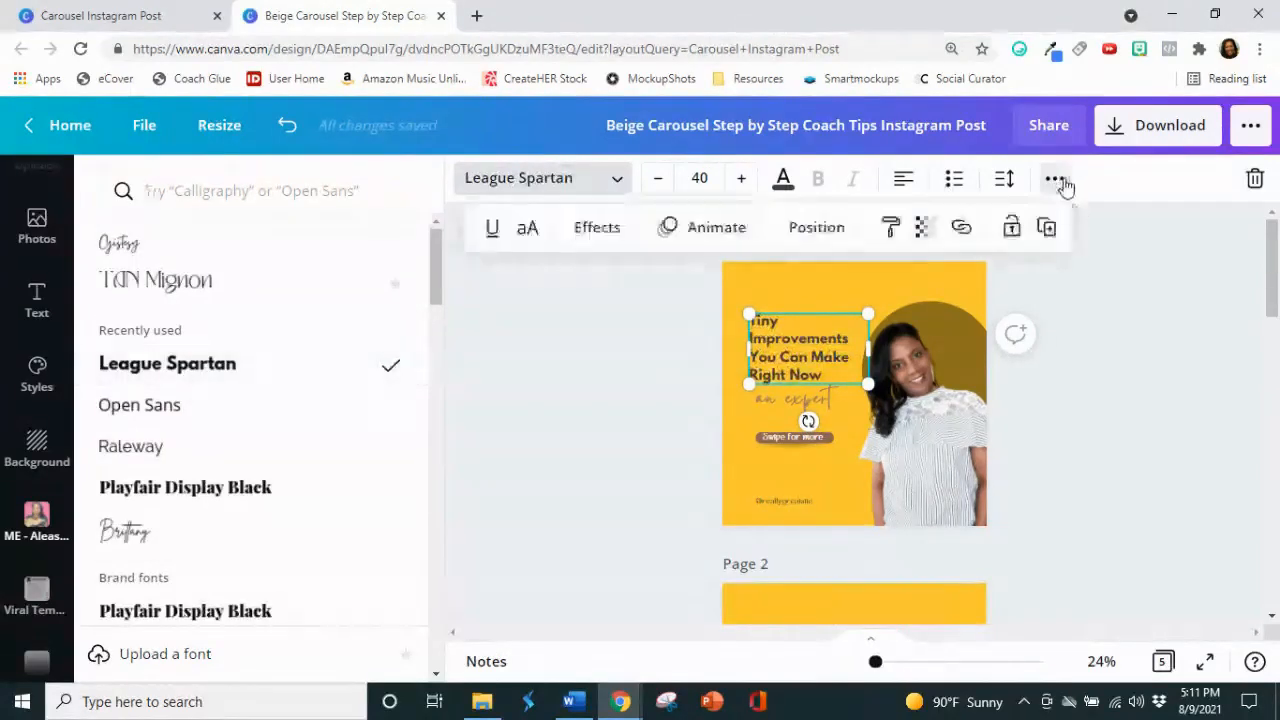
click(495, 236)
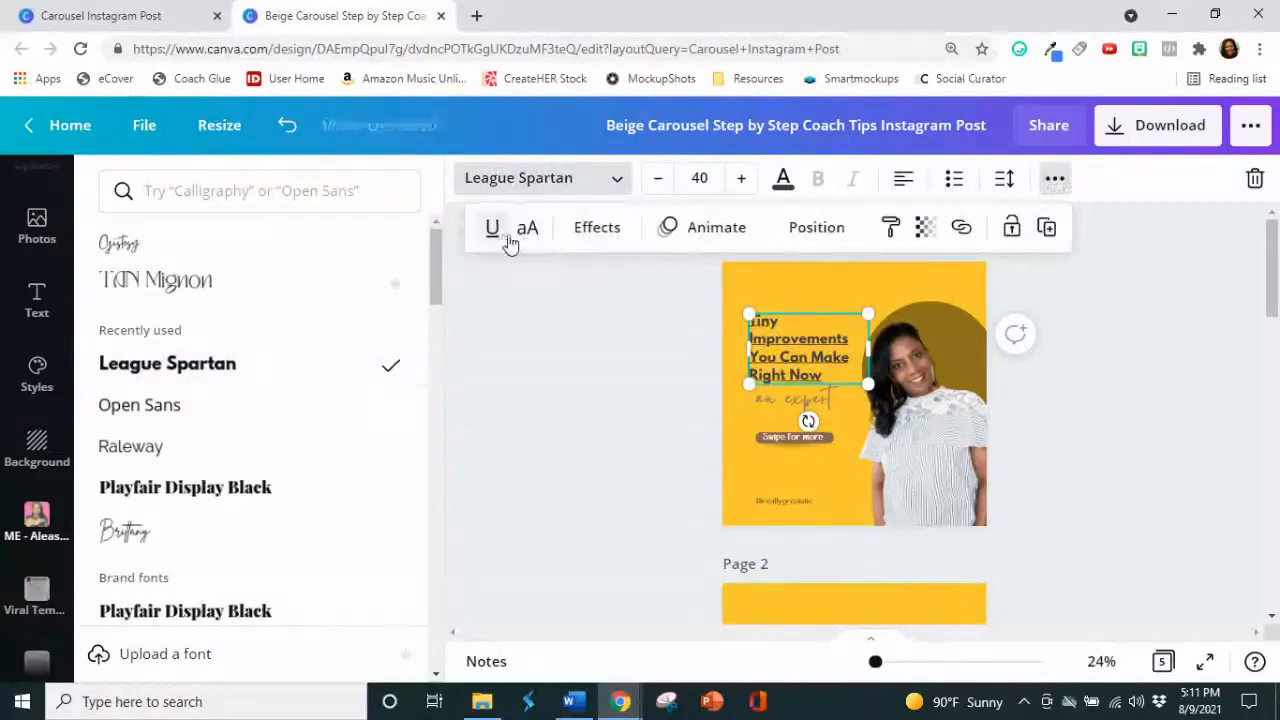
click(495, 236)
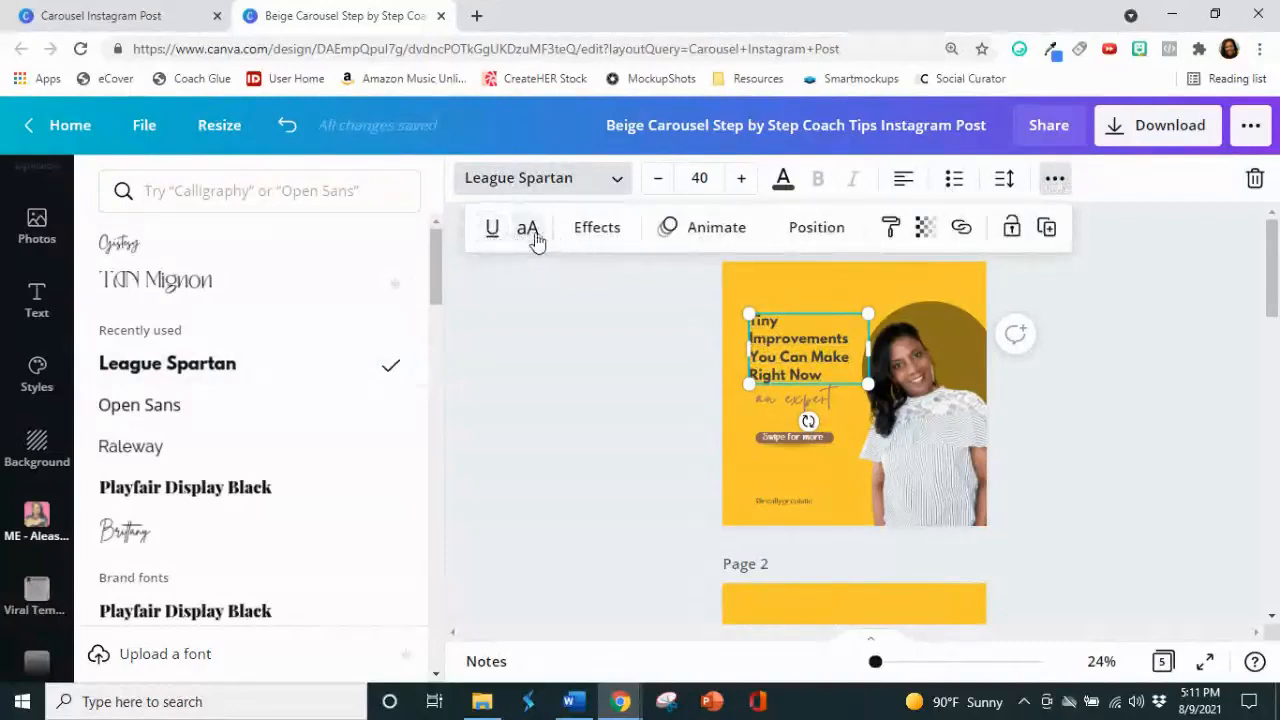
Step: Change the page 1 headline to uppercase and delete the "an expert" text below it
click(530, 230)
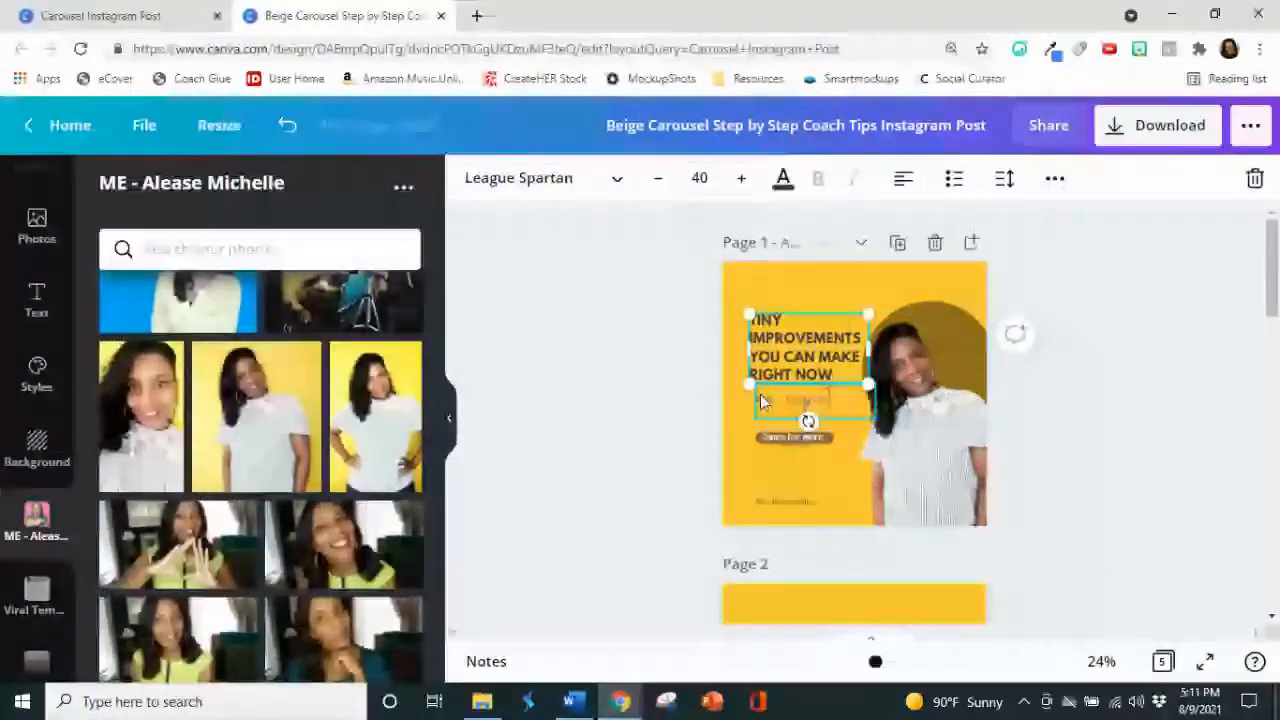
click(764, 402)
key(Delete)
Step: Resize the page 1 headline to font size 41.6 and place it just above the "Swipe for more" bar
click(800, 366)
drag(800, 366, 794, 404)
mouse_move(863, 352)
mouse_down()
mouse_move(874, 336)
mouse_move(854, 357)
mouse_up()
drag(763, 406, 762, 372)
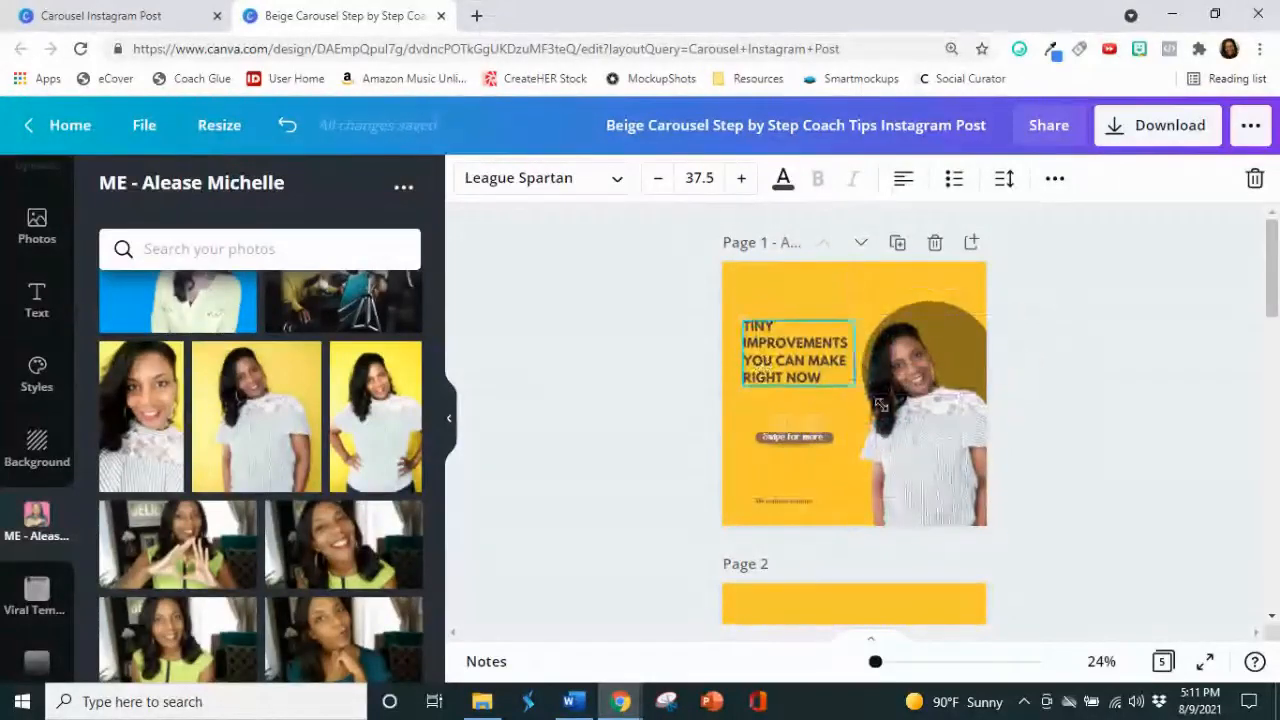
drag(853, 389, 866, 398)
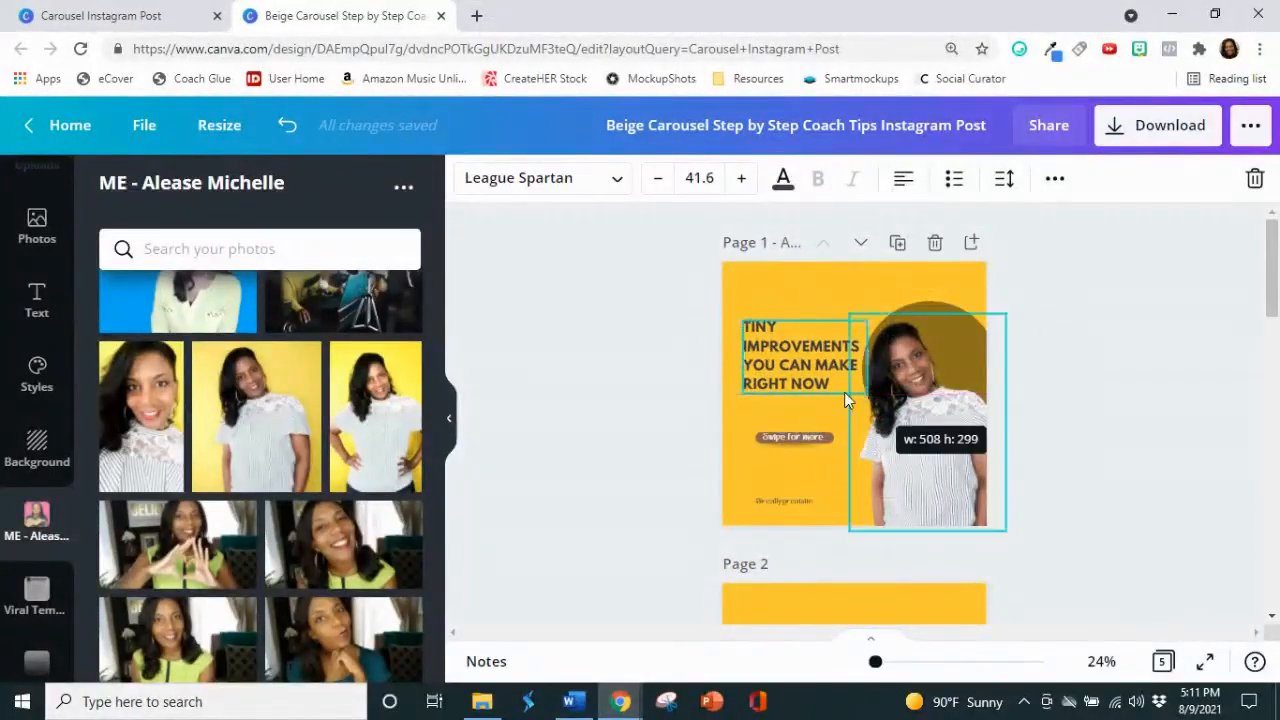
drag(756, 372, 757, 390)
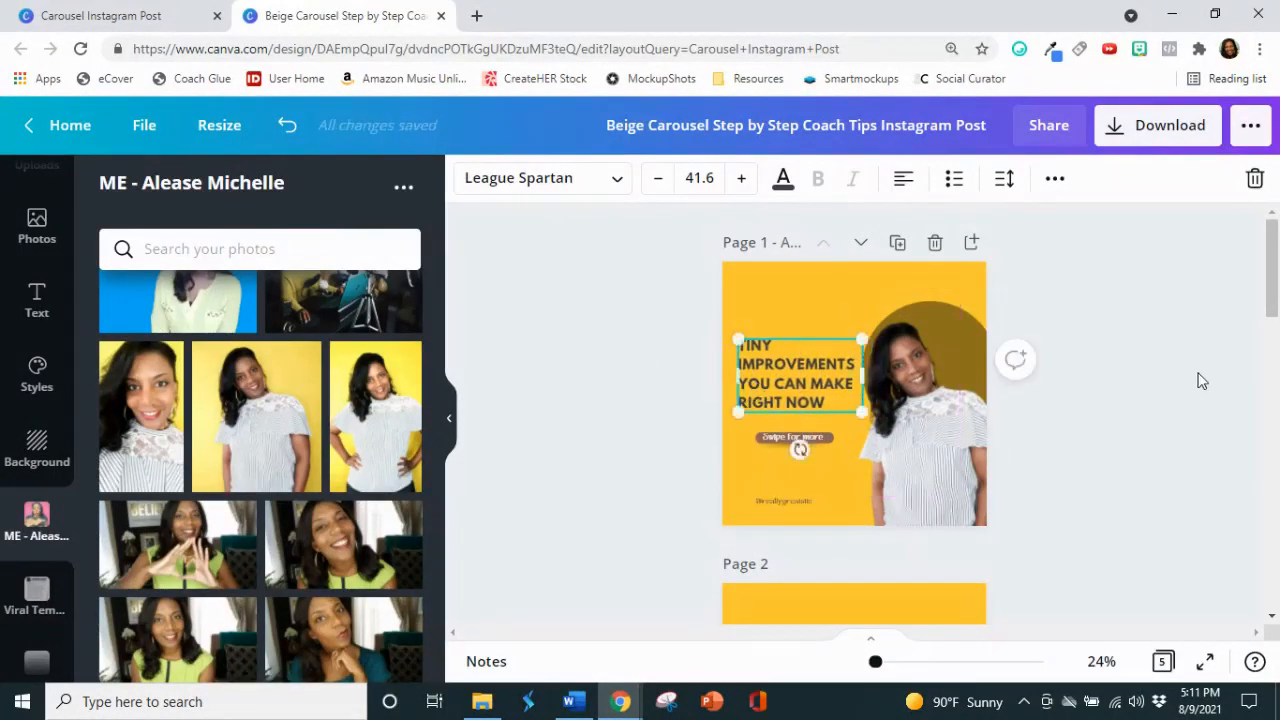
Step: Recolor the whole page 1 headline with the black from the 2021 Solitary Pineapple brand palette
click(1202, 387)
click(746, 385)
click(746, 385)
click(785, 180)
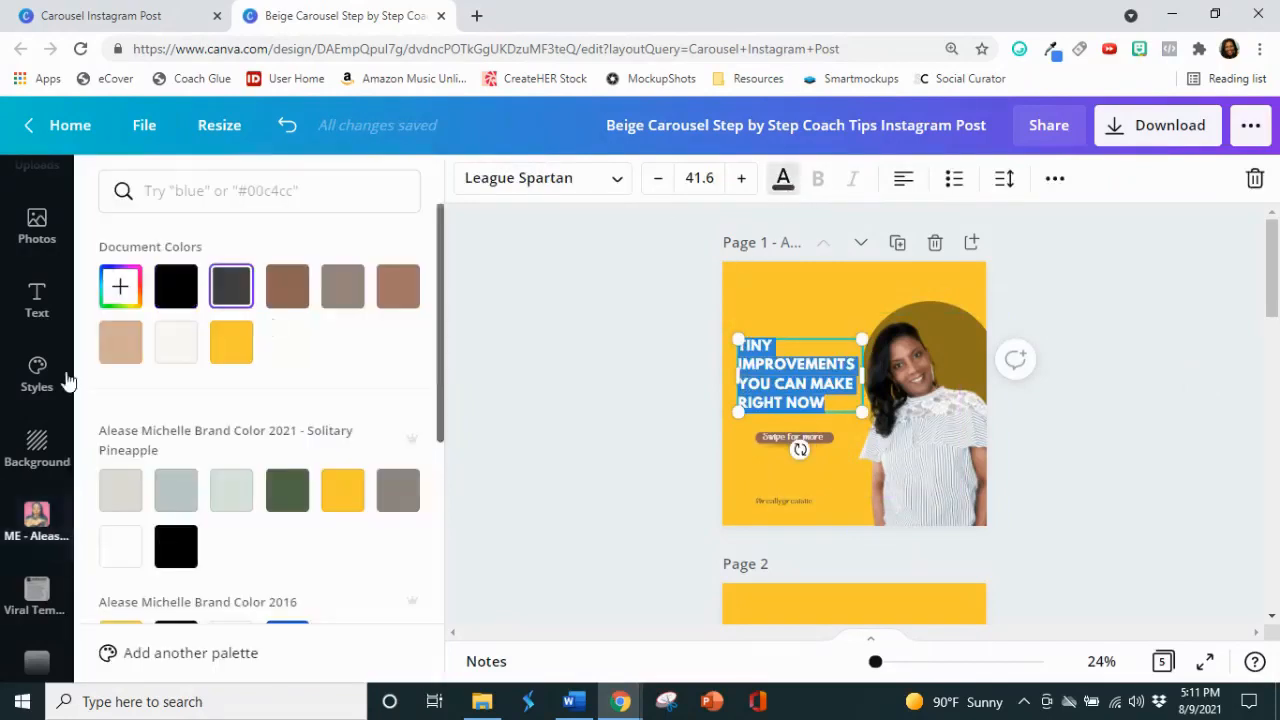
click(186, 537)
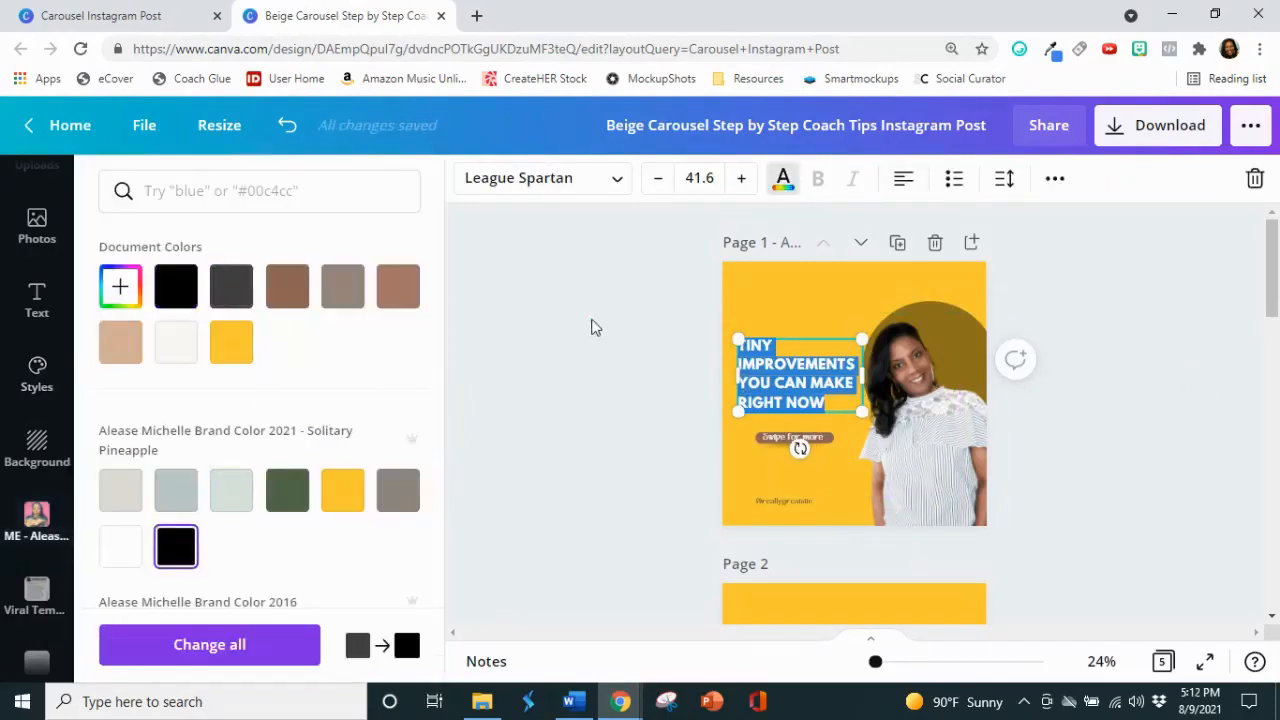
click(592, 327)
click(592, 327)
Step: Paste a copy of the headline onto page 1 above the original and replace the copy's text with 3
scroll(1054, 423, down, 3)
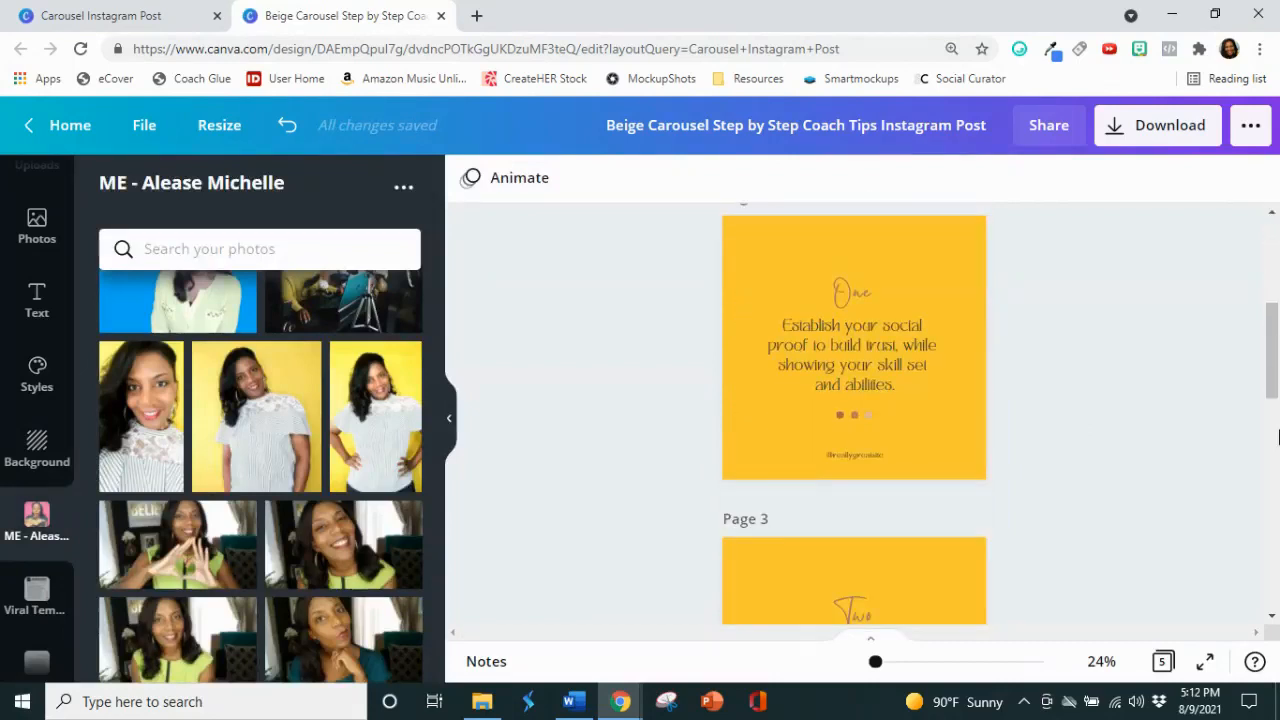
scroll(1258, 438, up, 3)
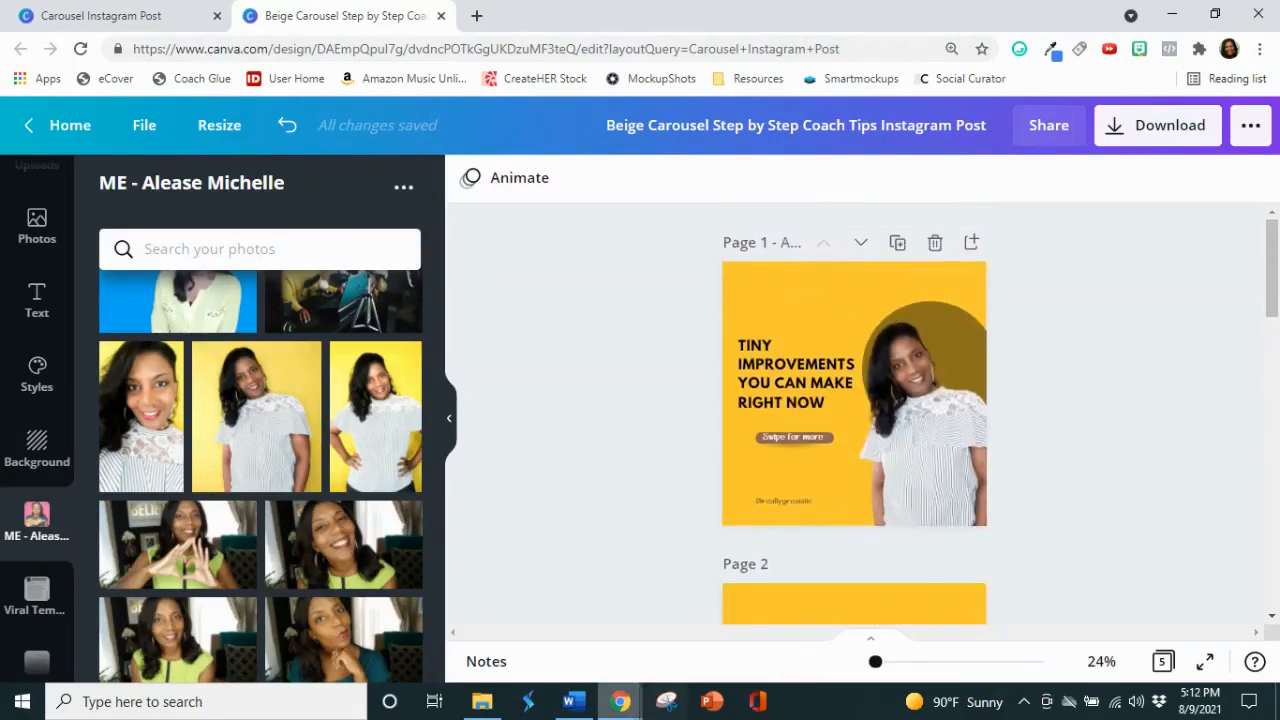
scroll(985, 430, down, 6)
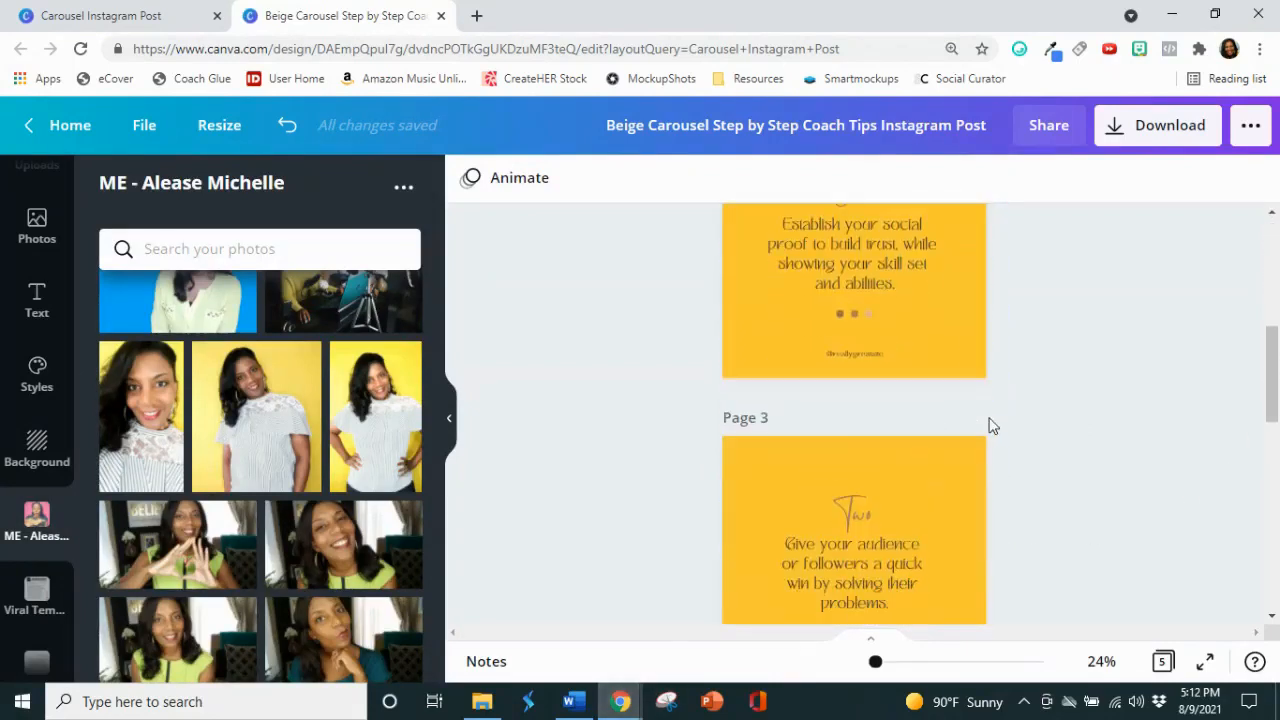
scroll(989, 433, down, 5)
scroll(991, 431, up, 7)
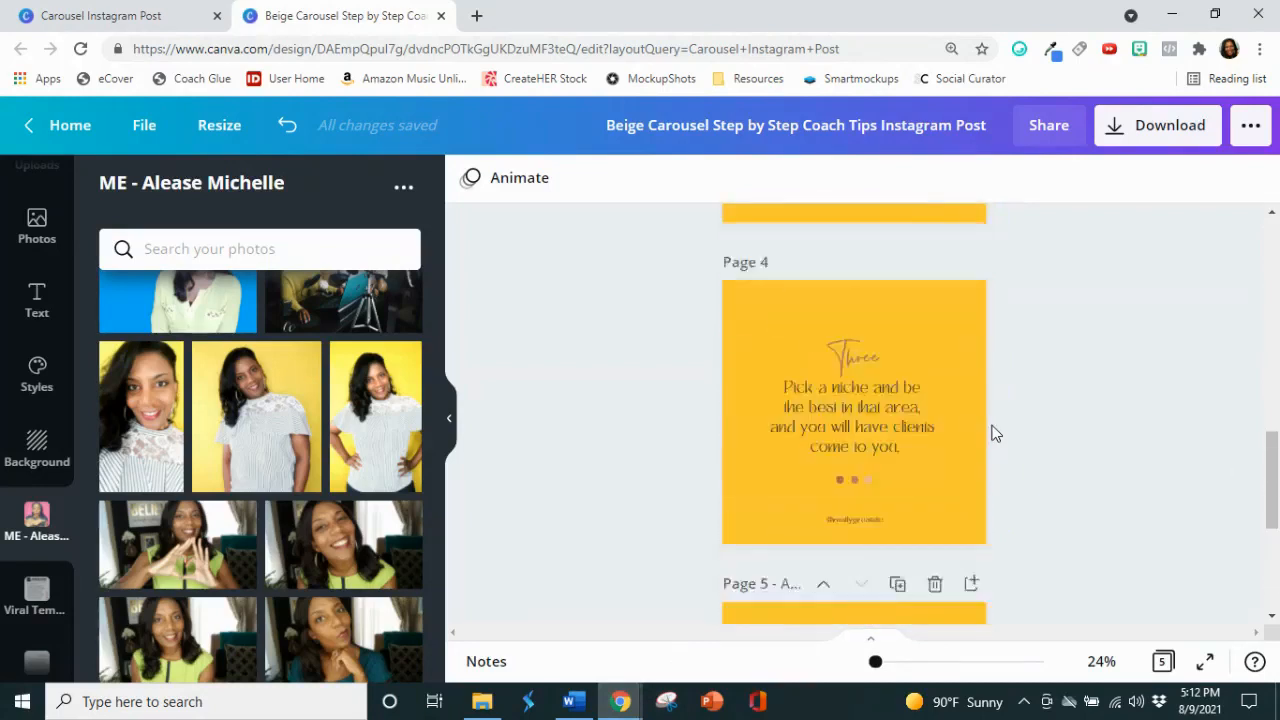
scroll(991, 431, up, 5)
click(805, 395)
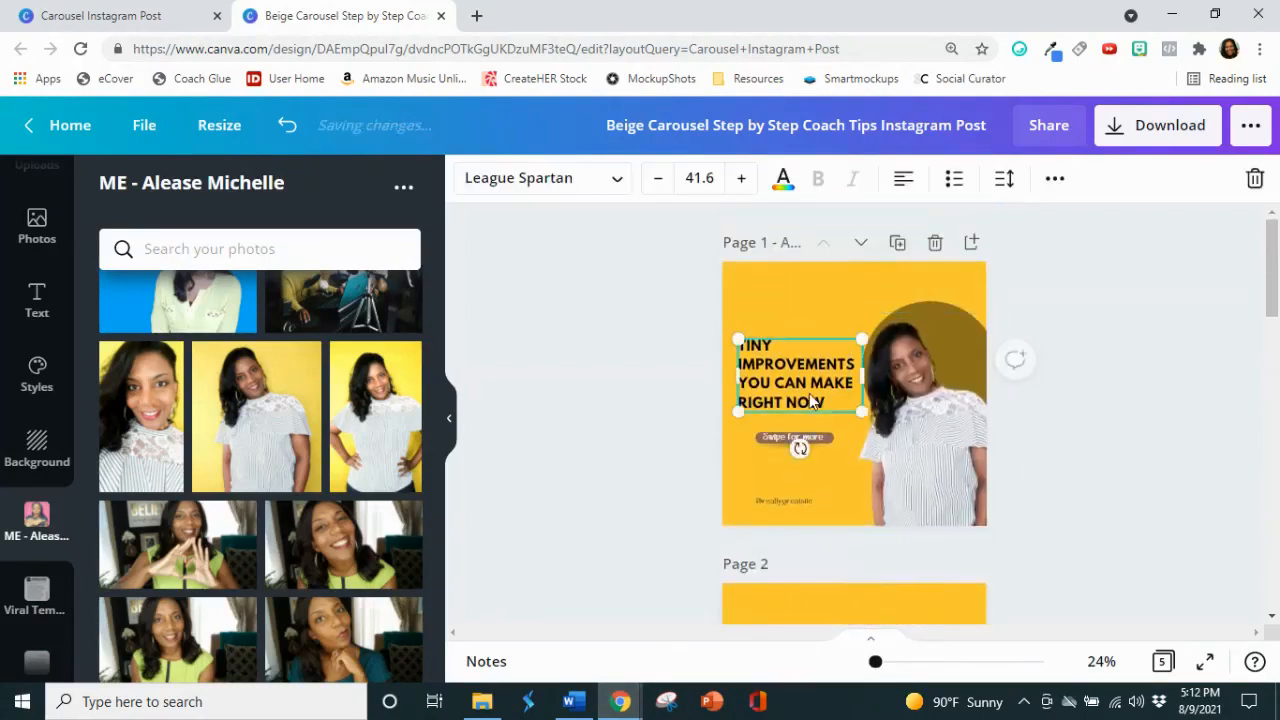
right_click(809, 386)
click(860, 325)
right_click(836, 312)
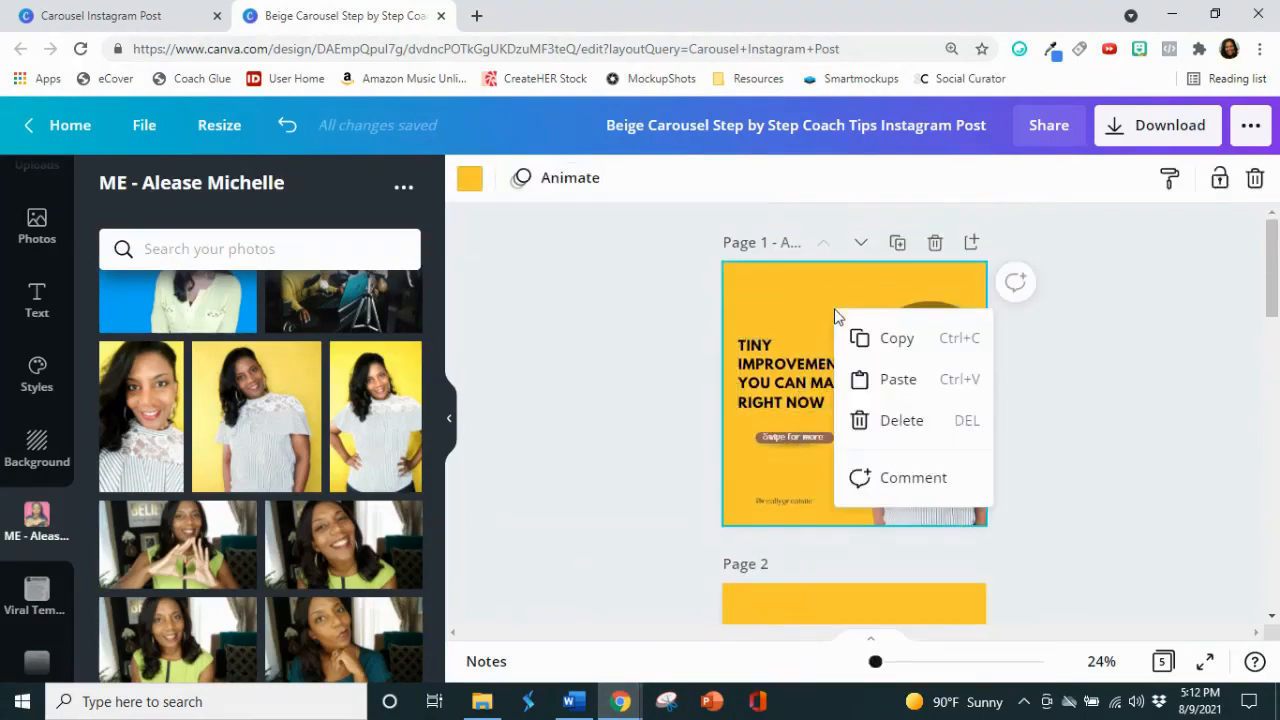
click(896, 379)
drag(846, 384, 763, 292)
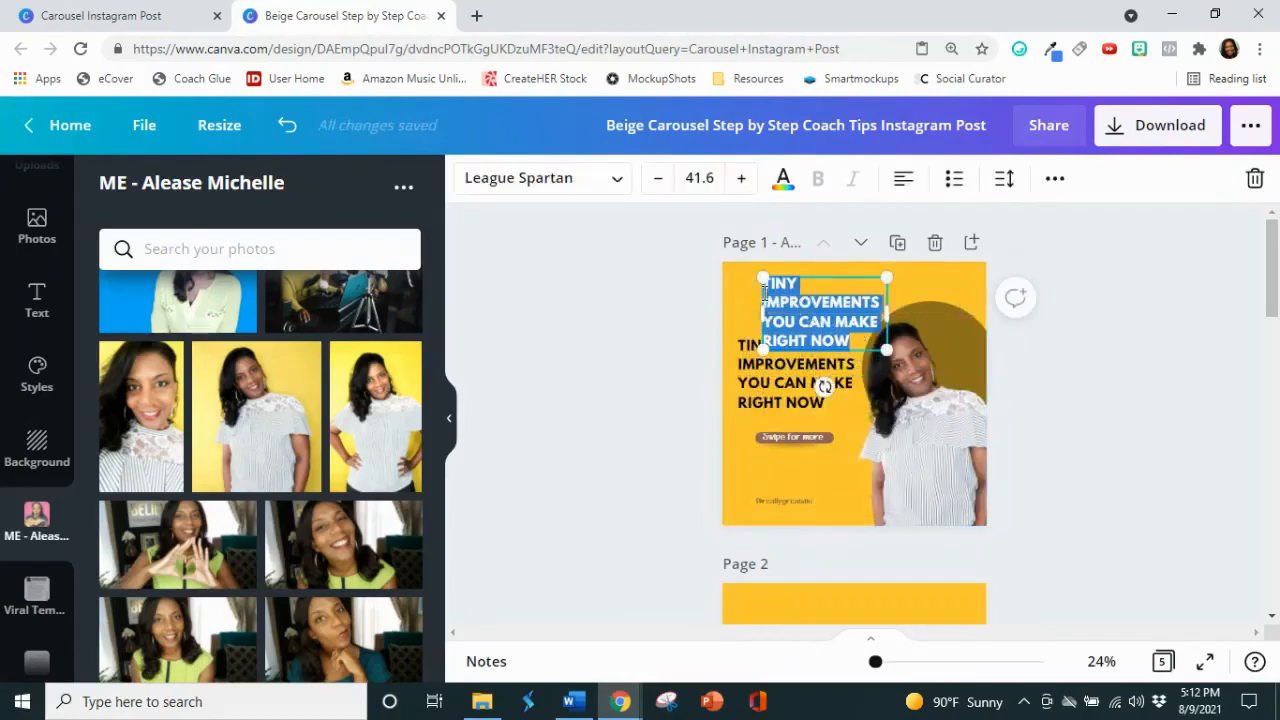
text(3)
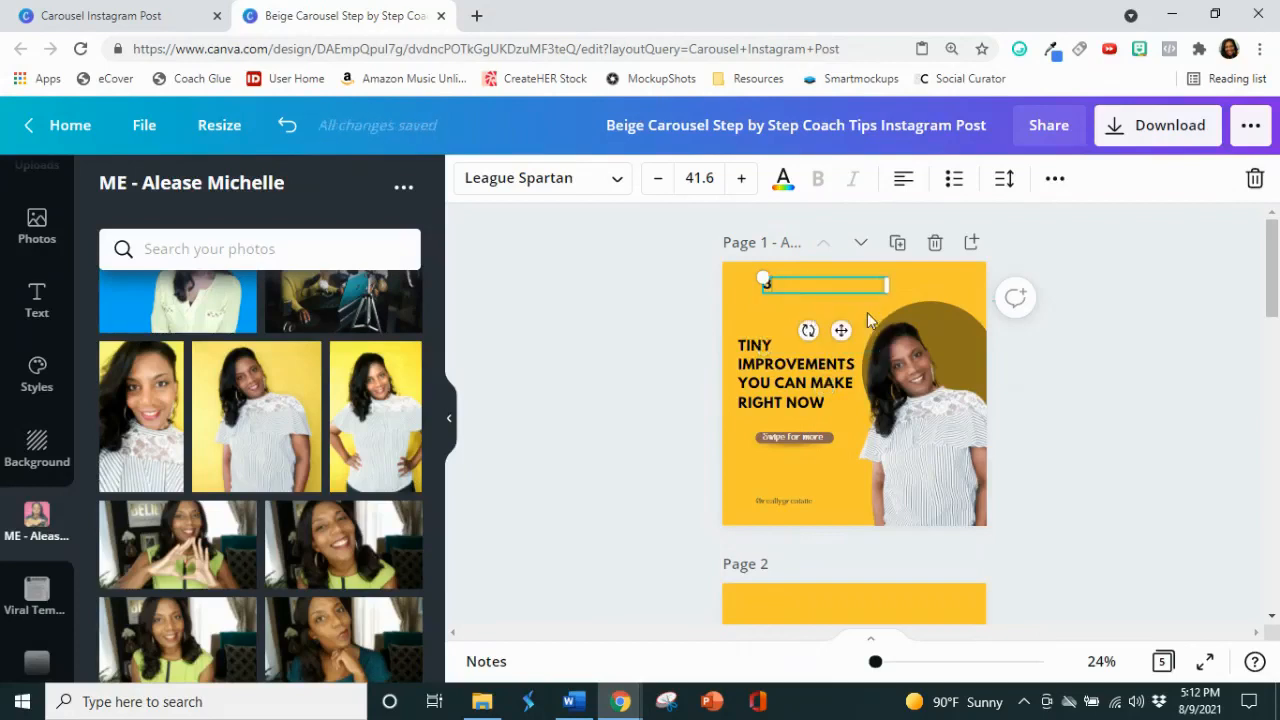
Step: Set the font size of the 3 to 100 and narrow its text box to fit the digit
drag(878, 282, 914, 282)
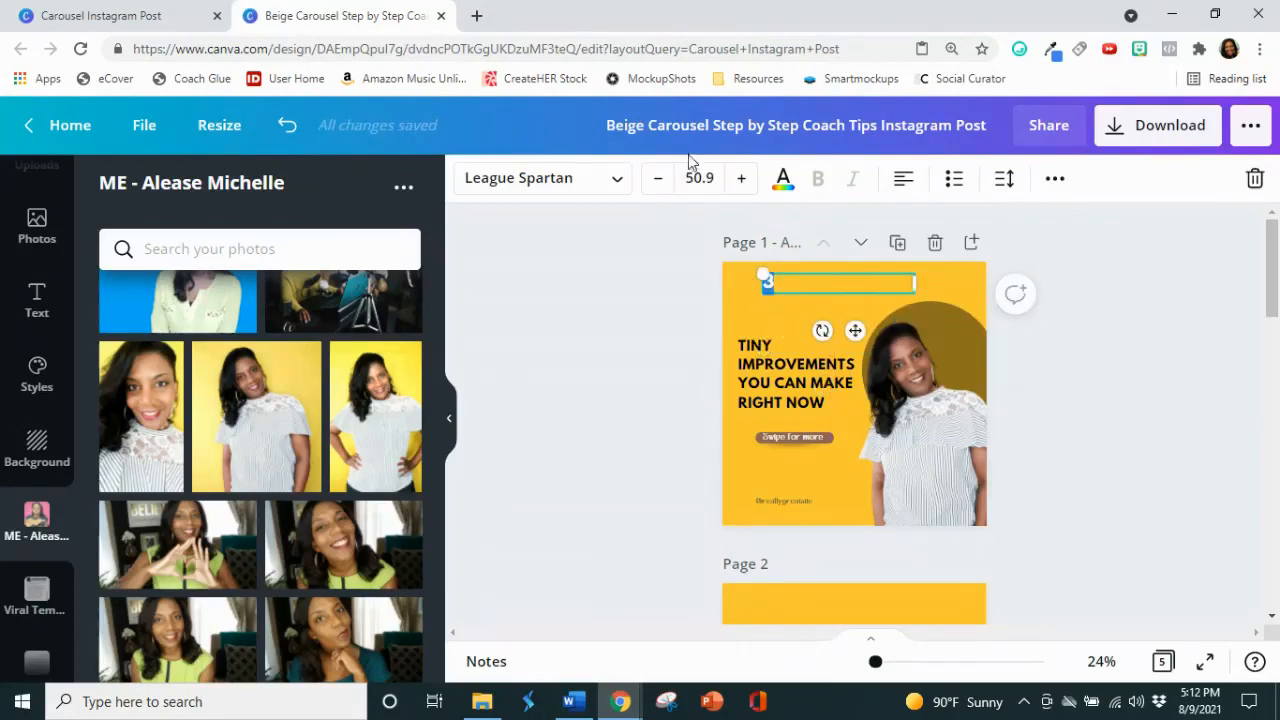
click(706, 177)
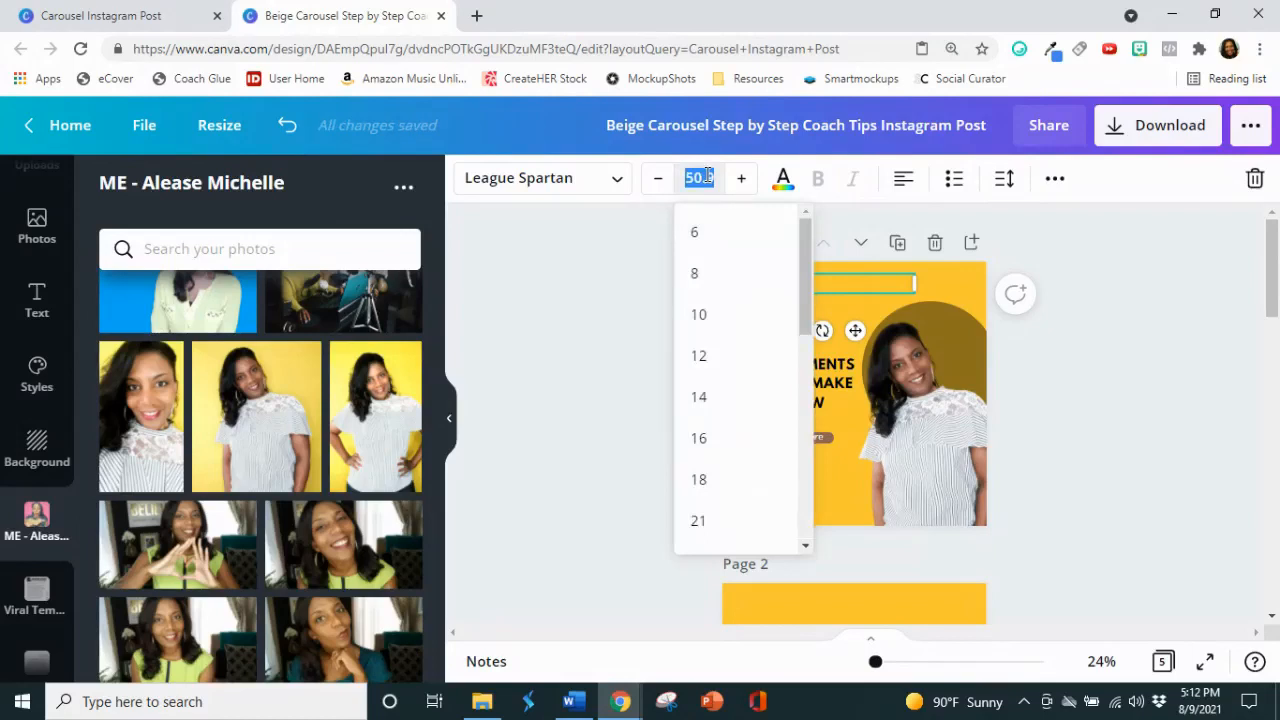
text(100)
key(Return)
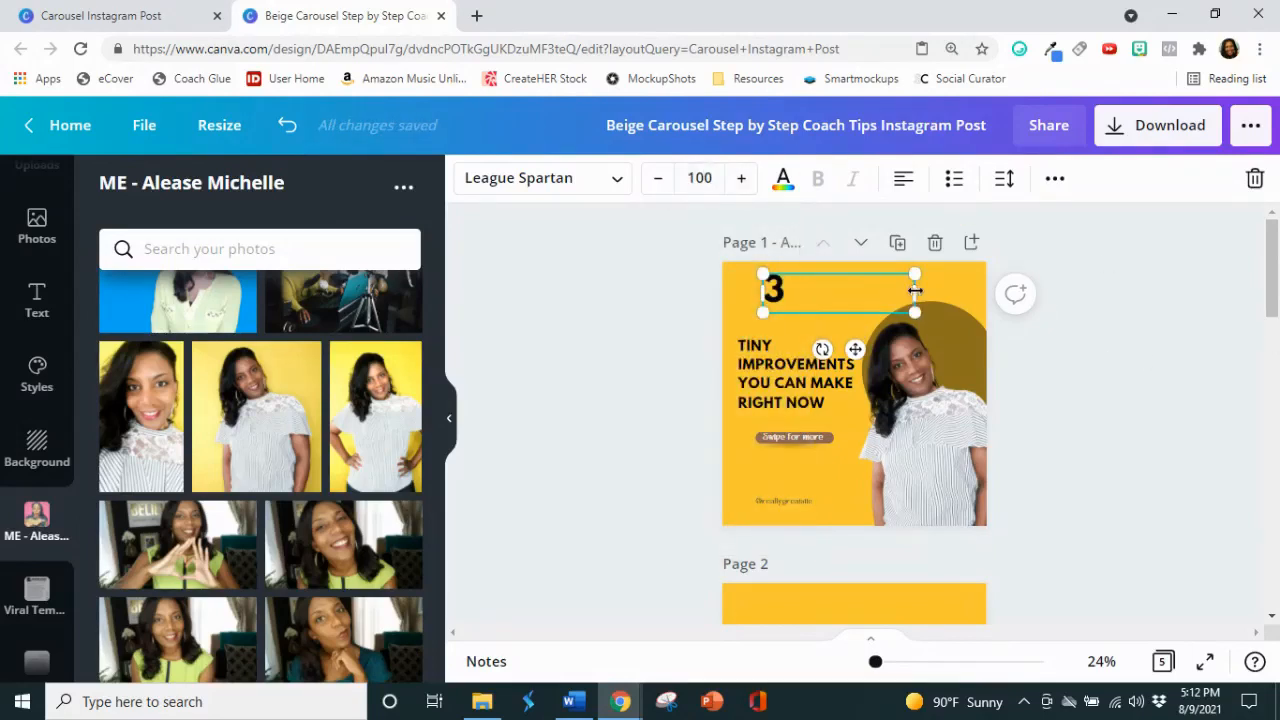
drag(915, 290, 795, 290)
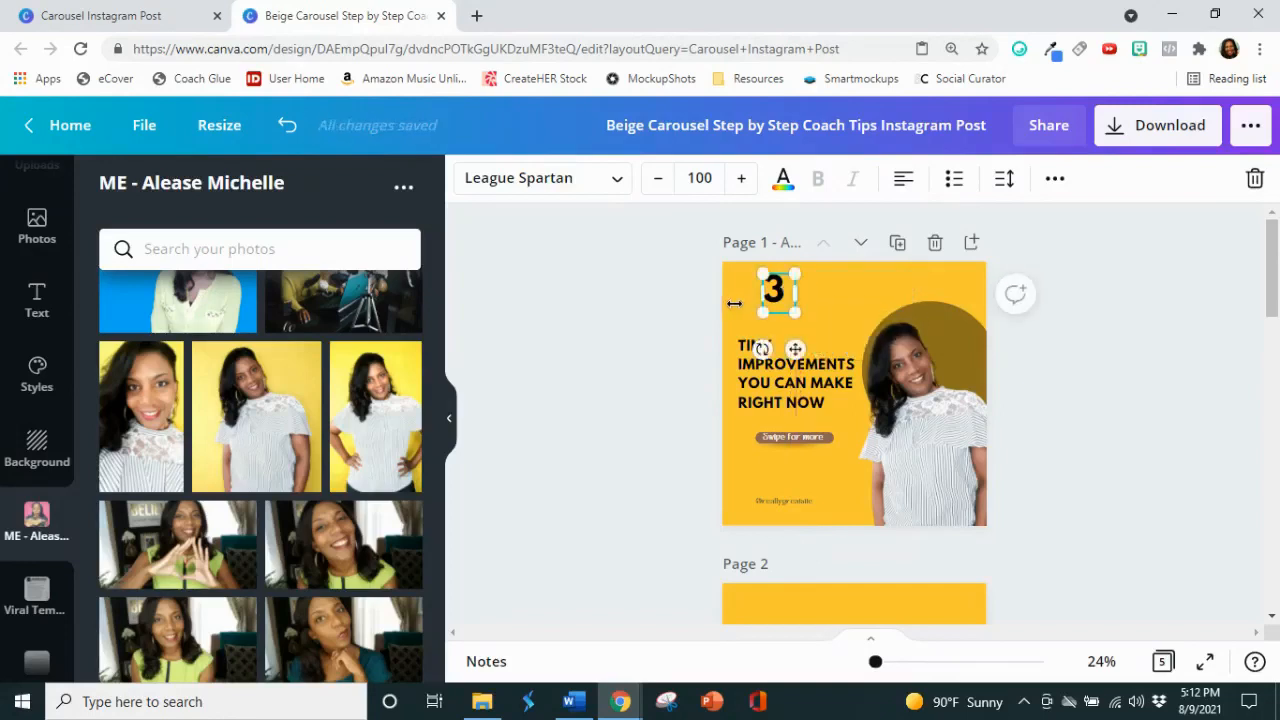
Step: Indent the word TINY in the headline's first line to leave room for the number
click(700, 316)
click(758, 350)
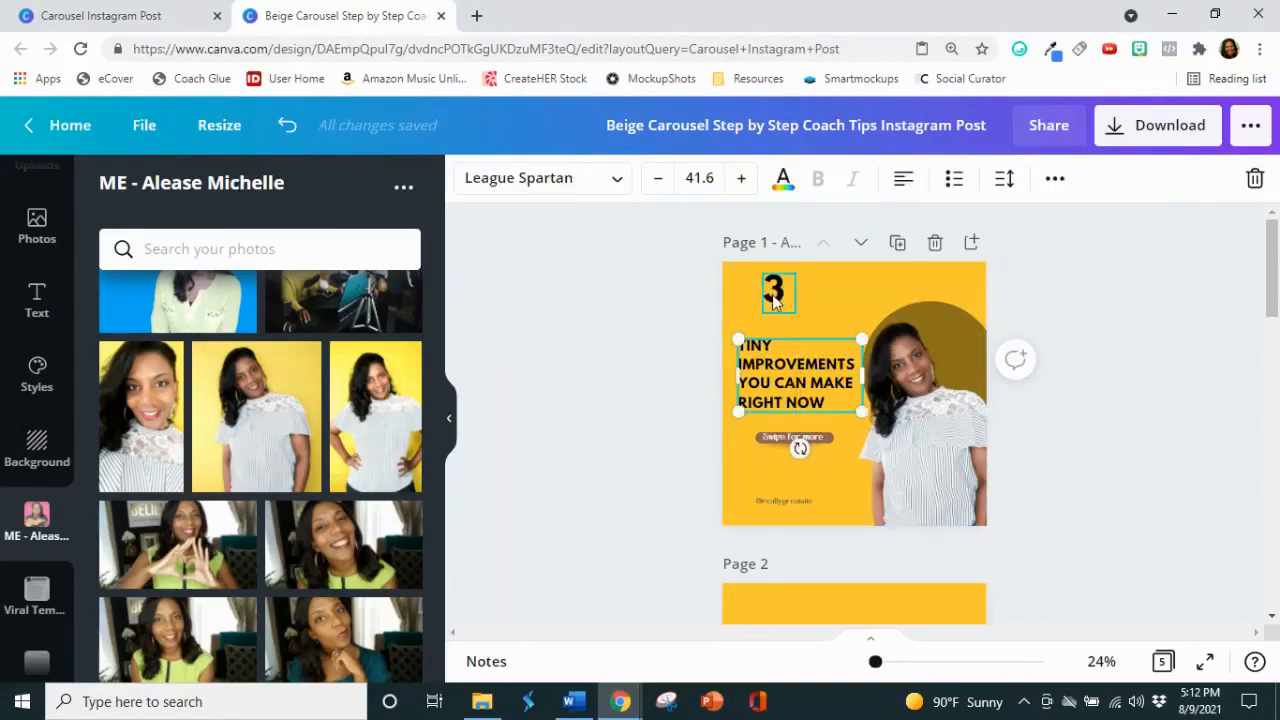
click(778, 292)
click(740, 357)
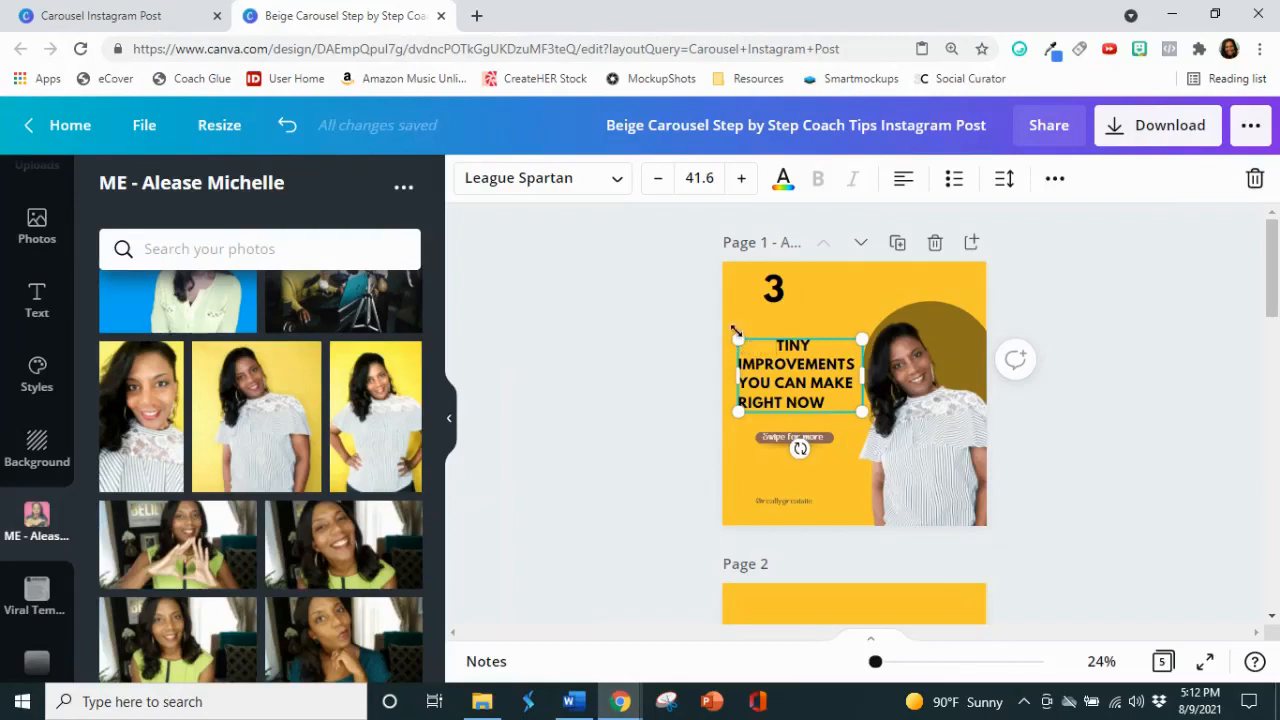
click(618, 420)
Step: Move the 3 into the gap in front of TINY and enlarge it to font size 126
drag(773, 290, 760, 338)
key(Down)
key(Down)
key(Down)
key(Down)
key(Down)
key(Down)
key(Down)
key(Down)
key(Down)
key(Down)
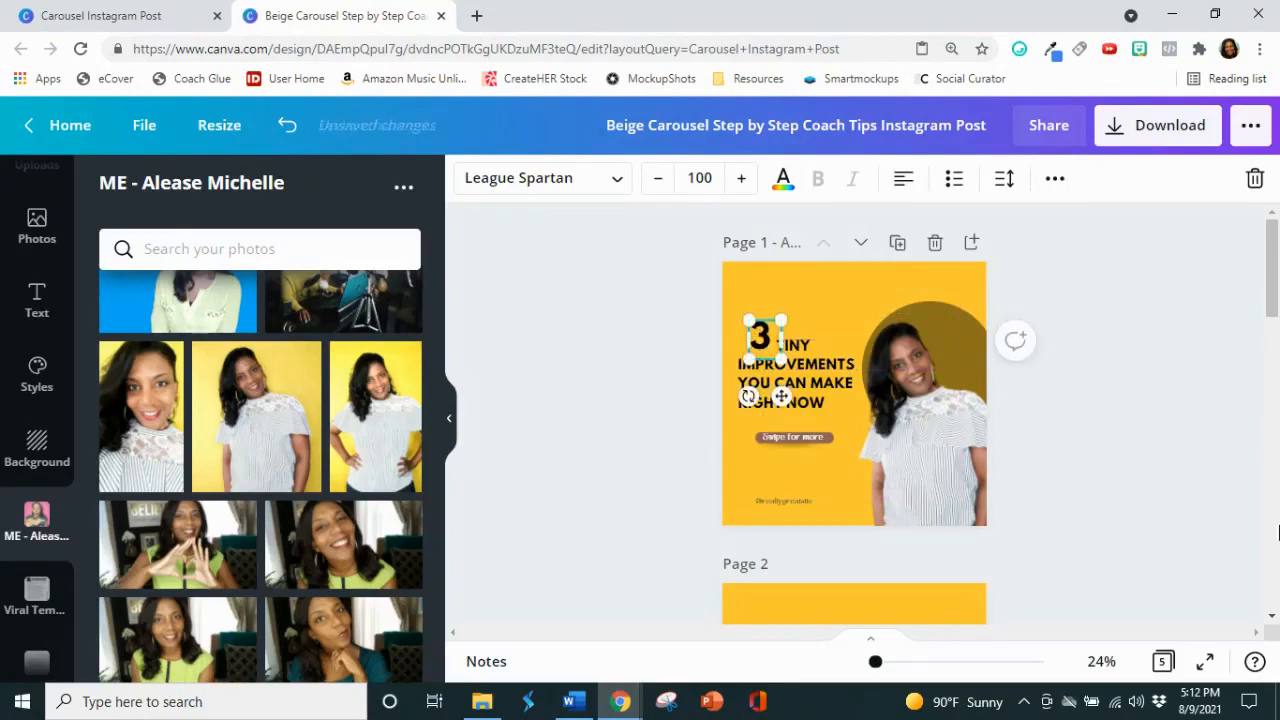
key(Down)
key(Down)
key(Down)
key(Down)
key(Down)
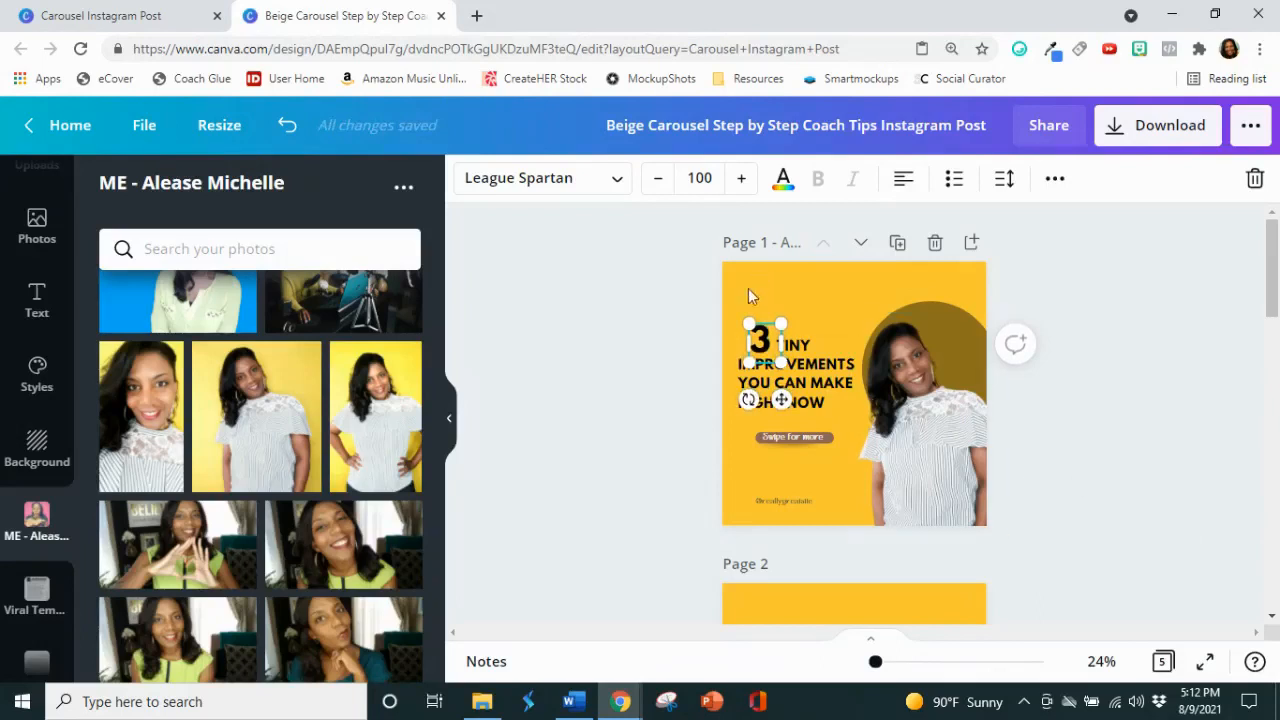
drag(785, 320, 790, 314)
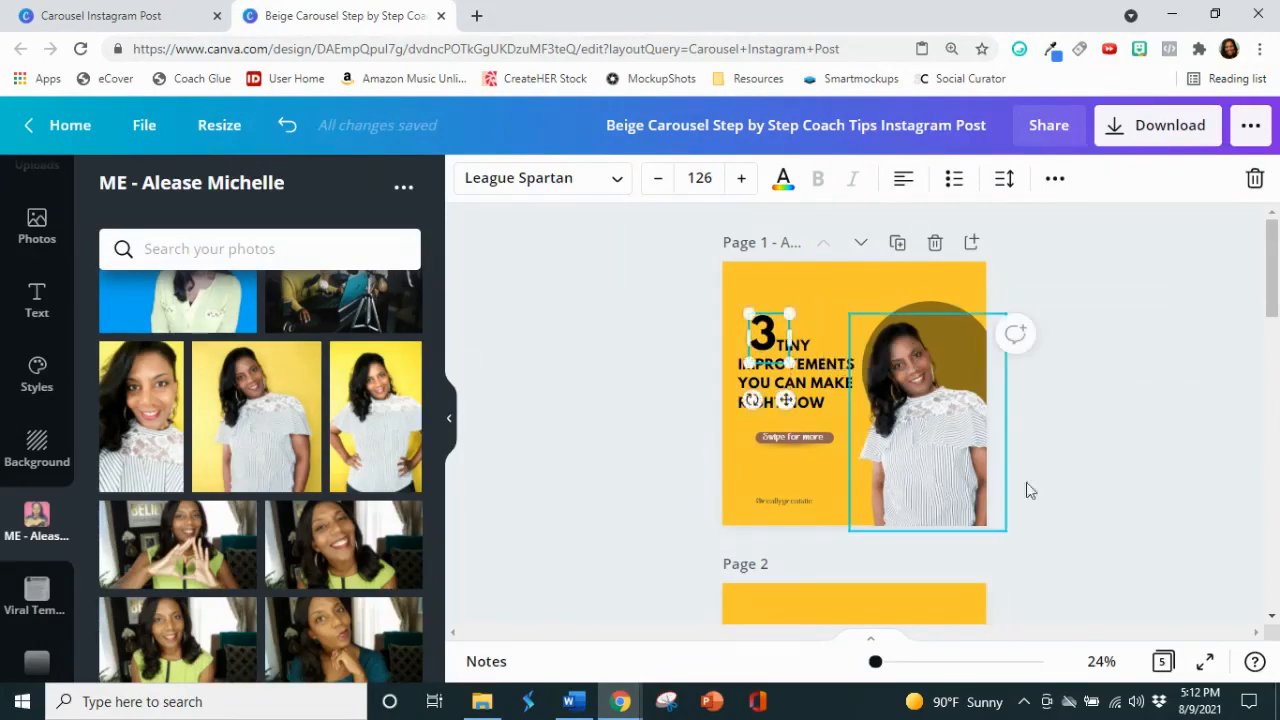
click(1145, 467)
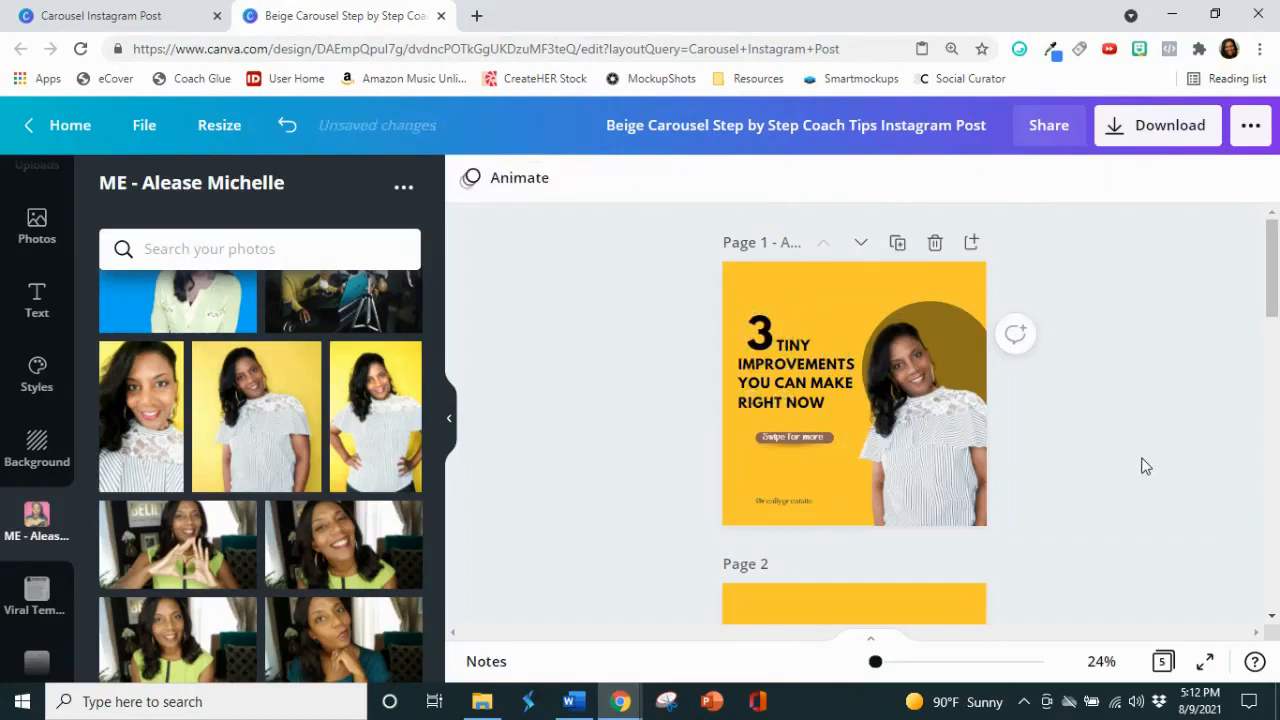
Step: Apply the Shadow text effect to the 3 and set the shadow color to the brand palette's white
click(772, 325)
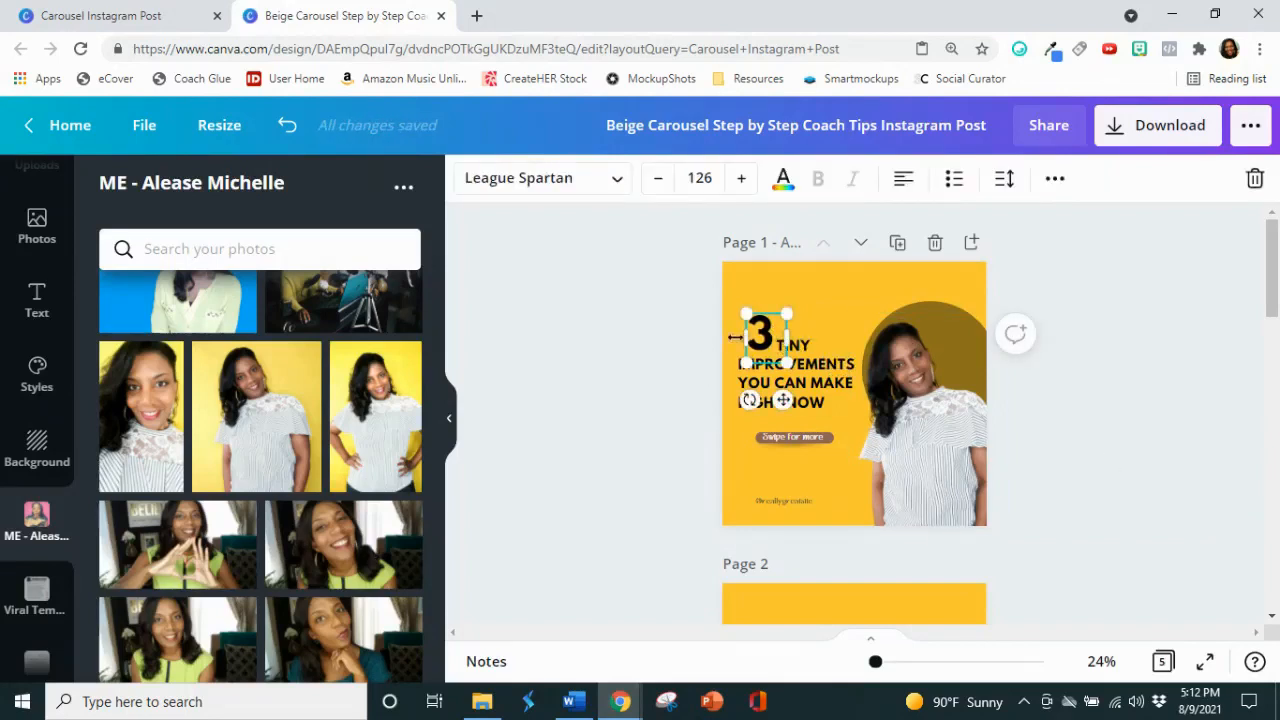
click(1055, 179)
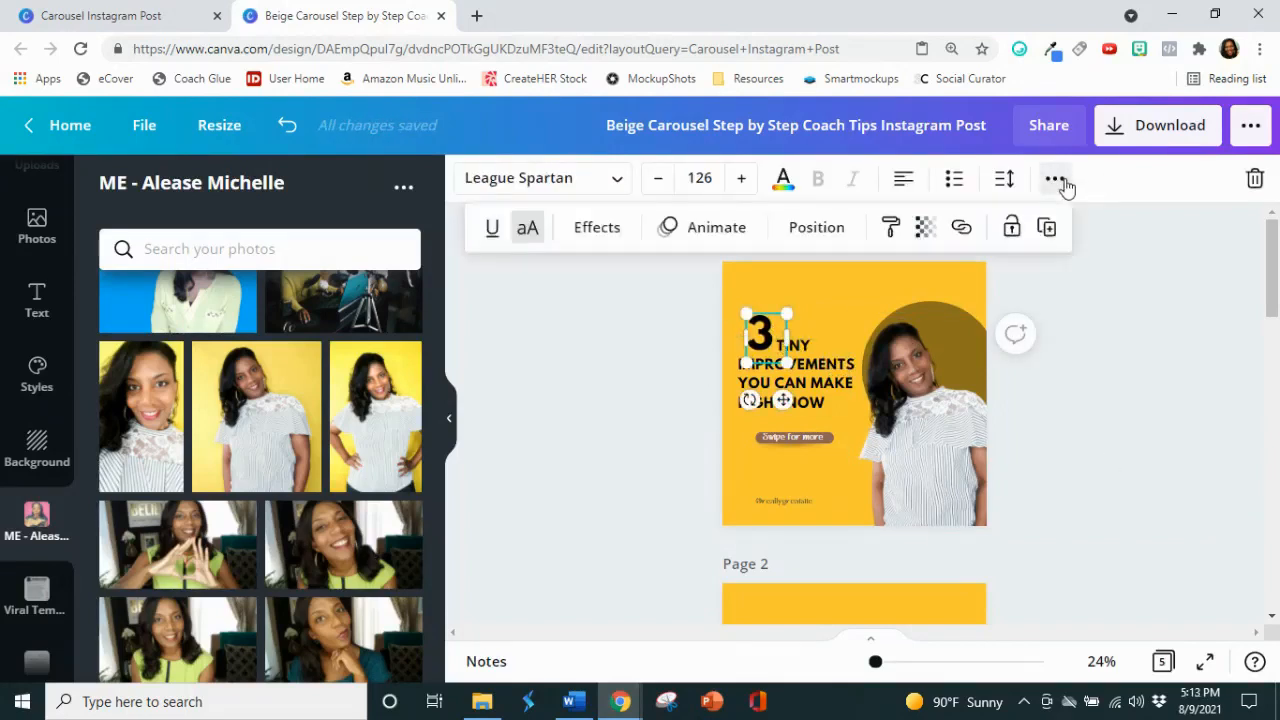
click(597, 228)
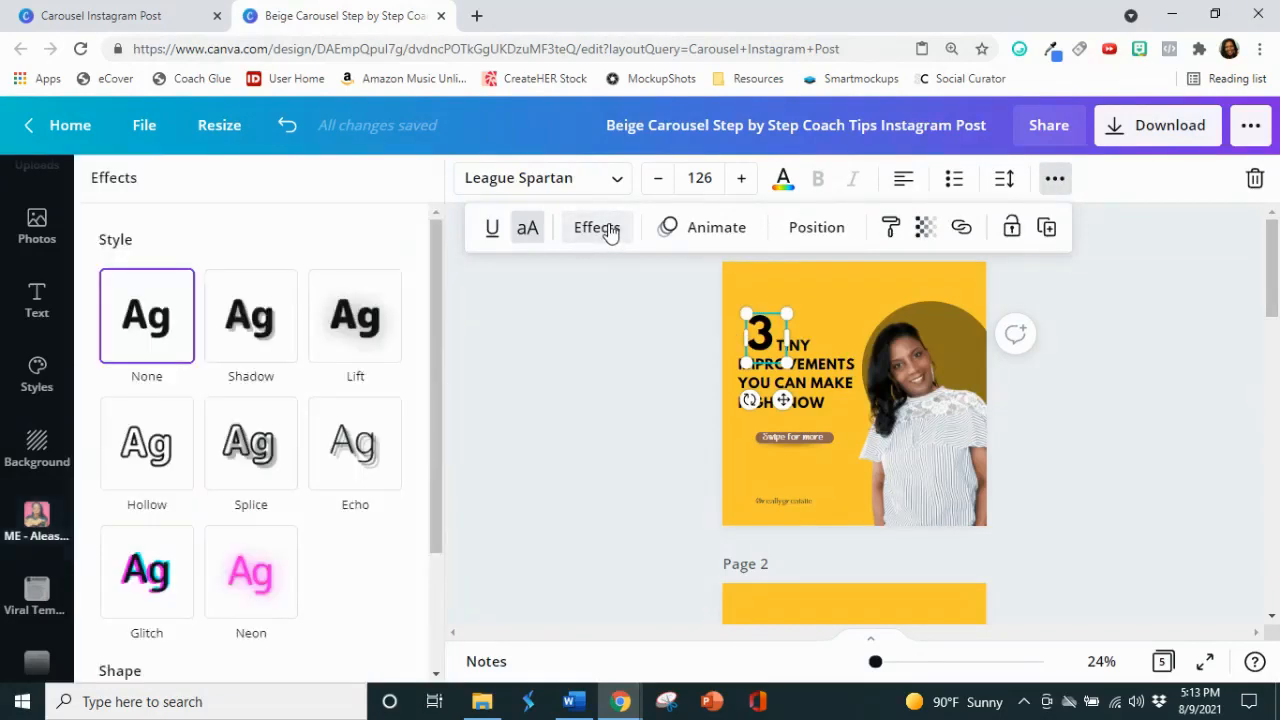
click(281, 311)
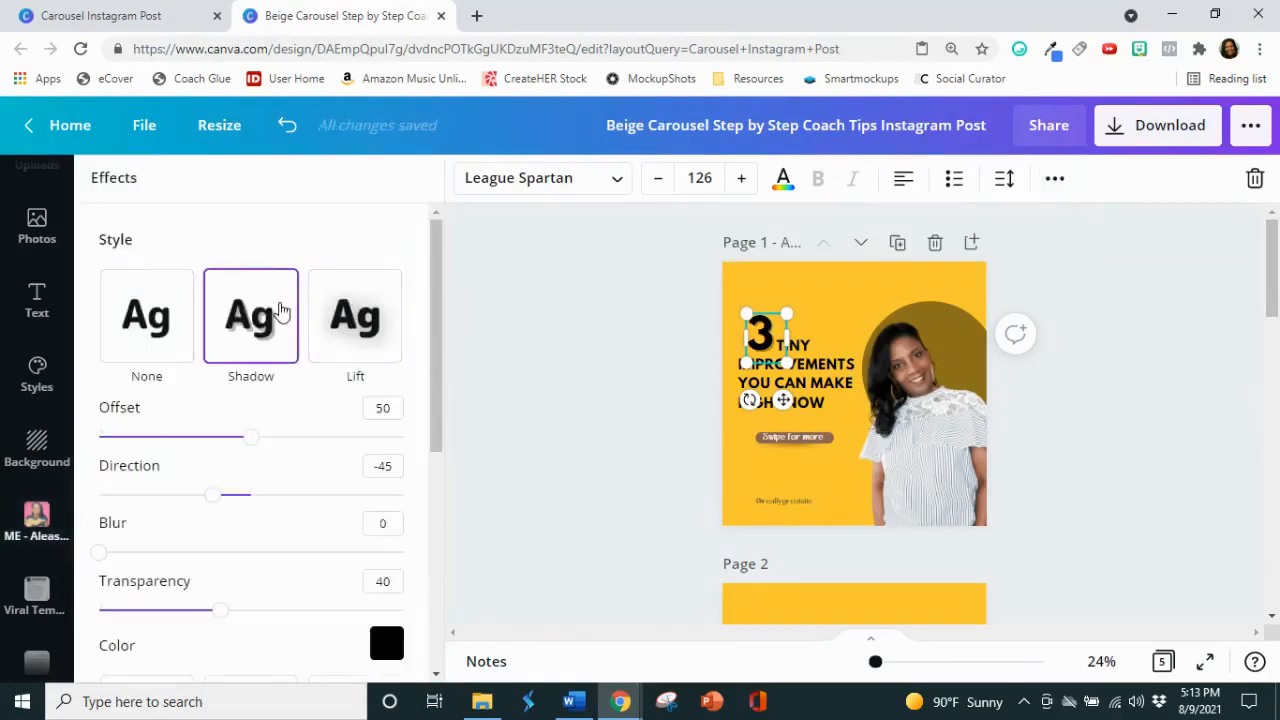
click(387, 643)
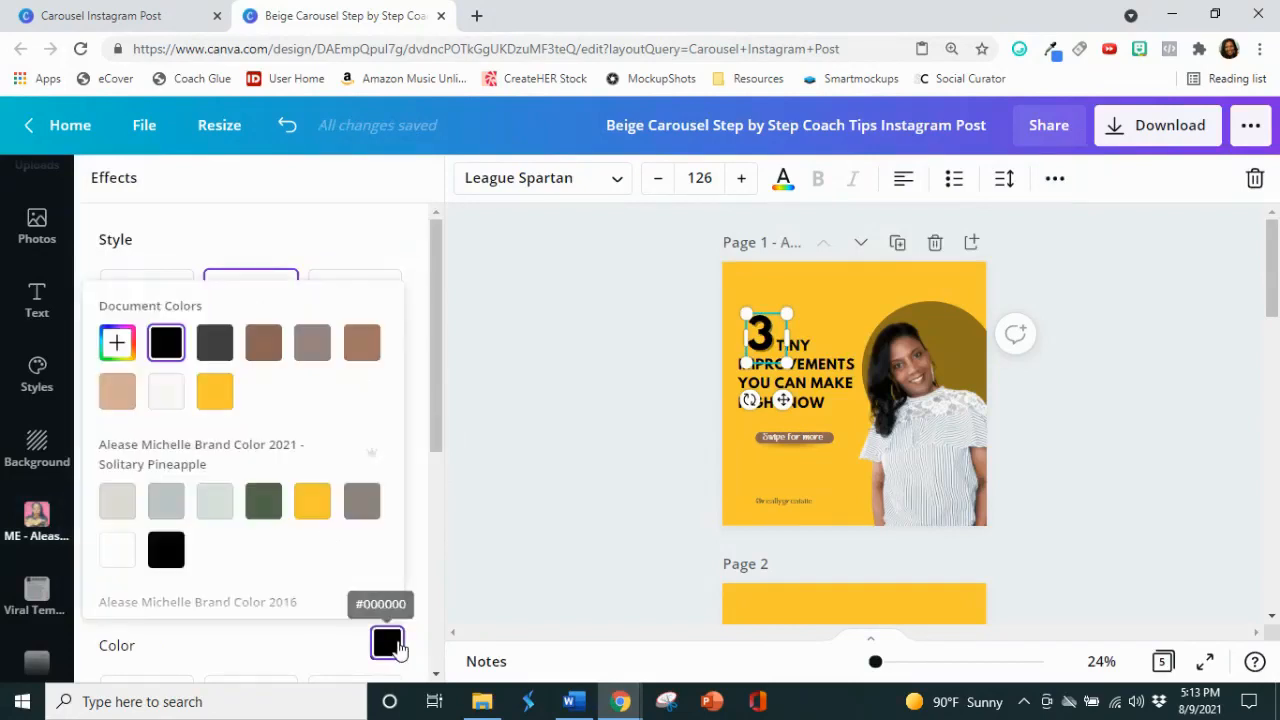
click(117, 549)
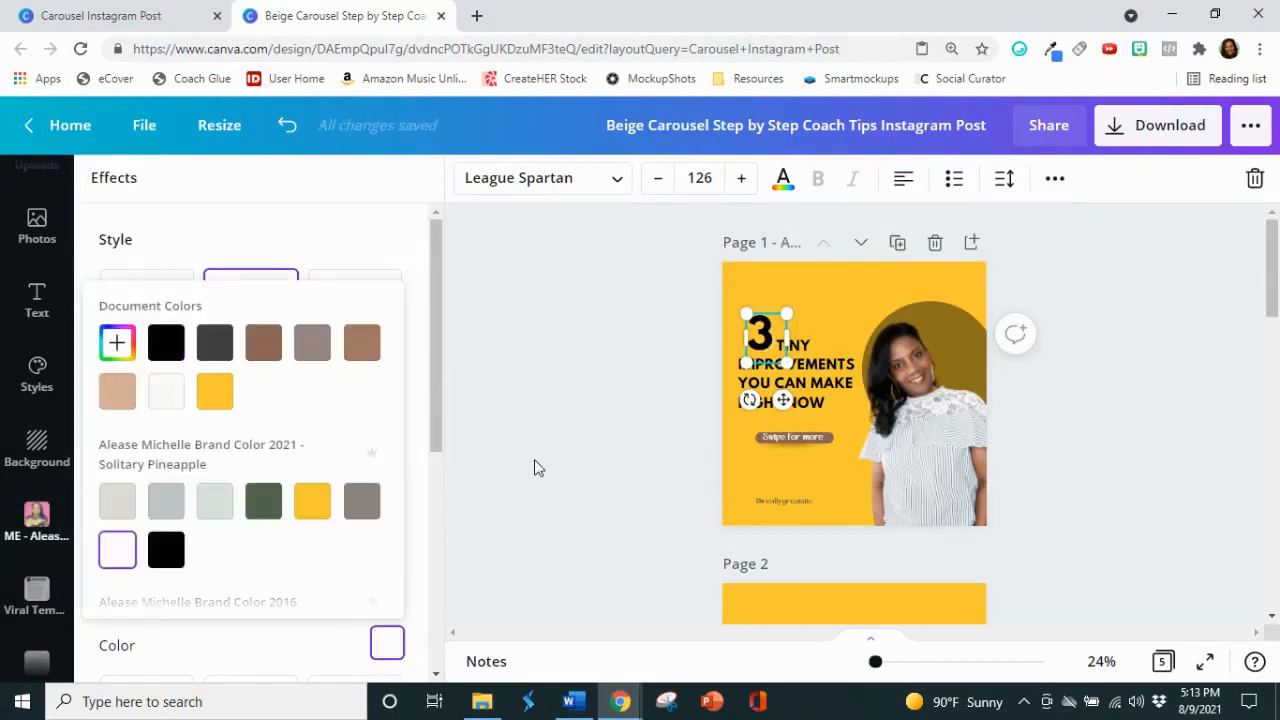
click(540, 466)
click(1073, 371)
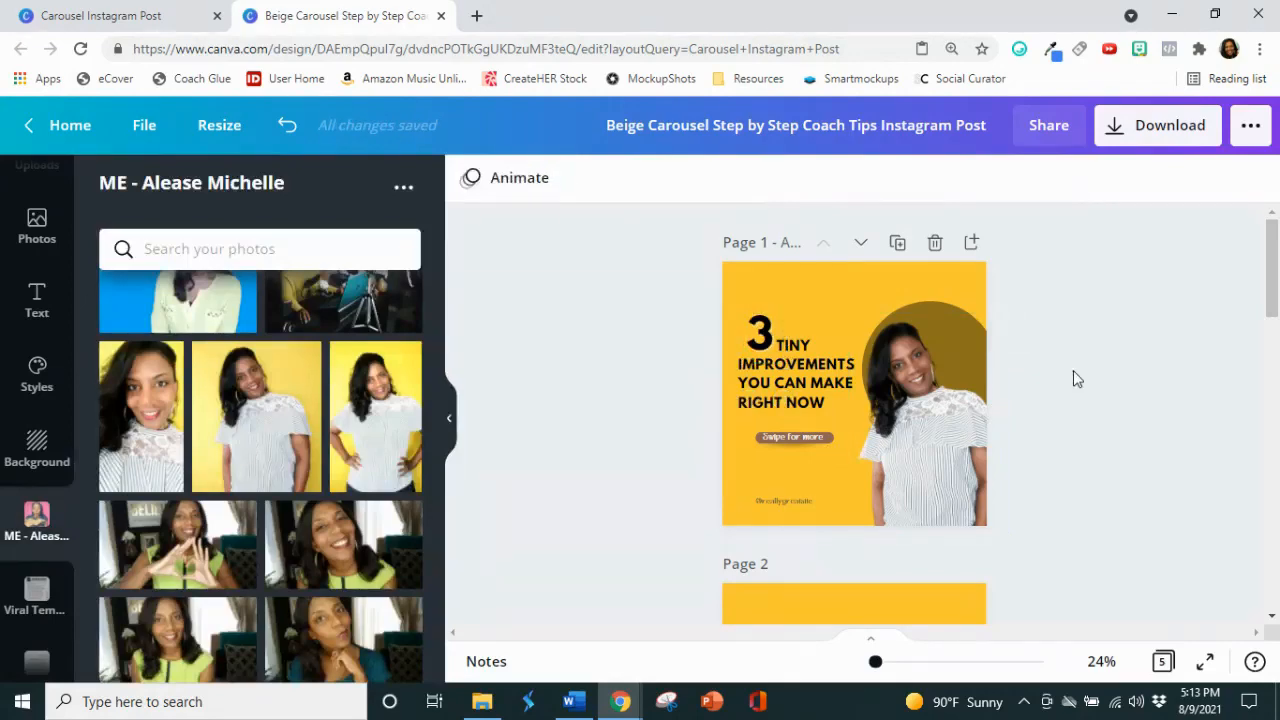
Step: Recolor the rounded bar behind the "Swipe for more" text on page 1 to the brand palette's black
scroll(1073, 371, down, 1)
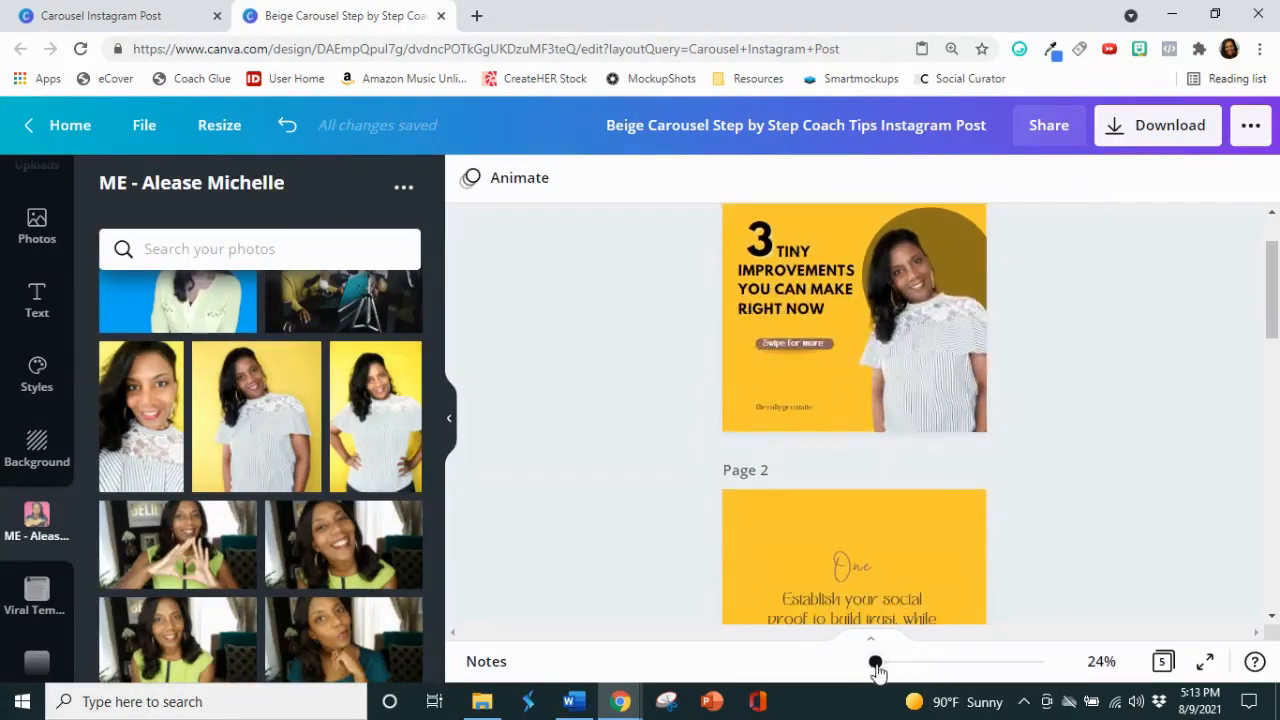
drag(876, 665, 881, 665)
scroll(1033, 516, up, 2)
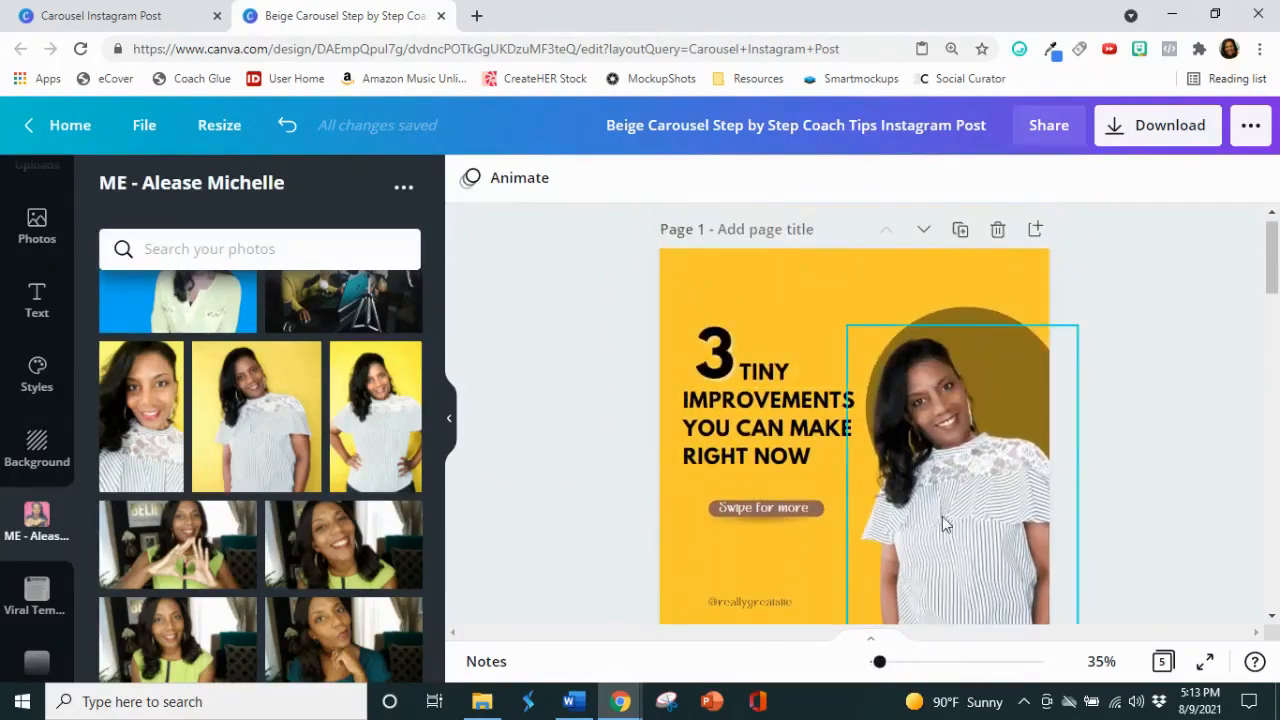
click(708, 506)
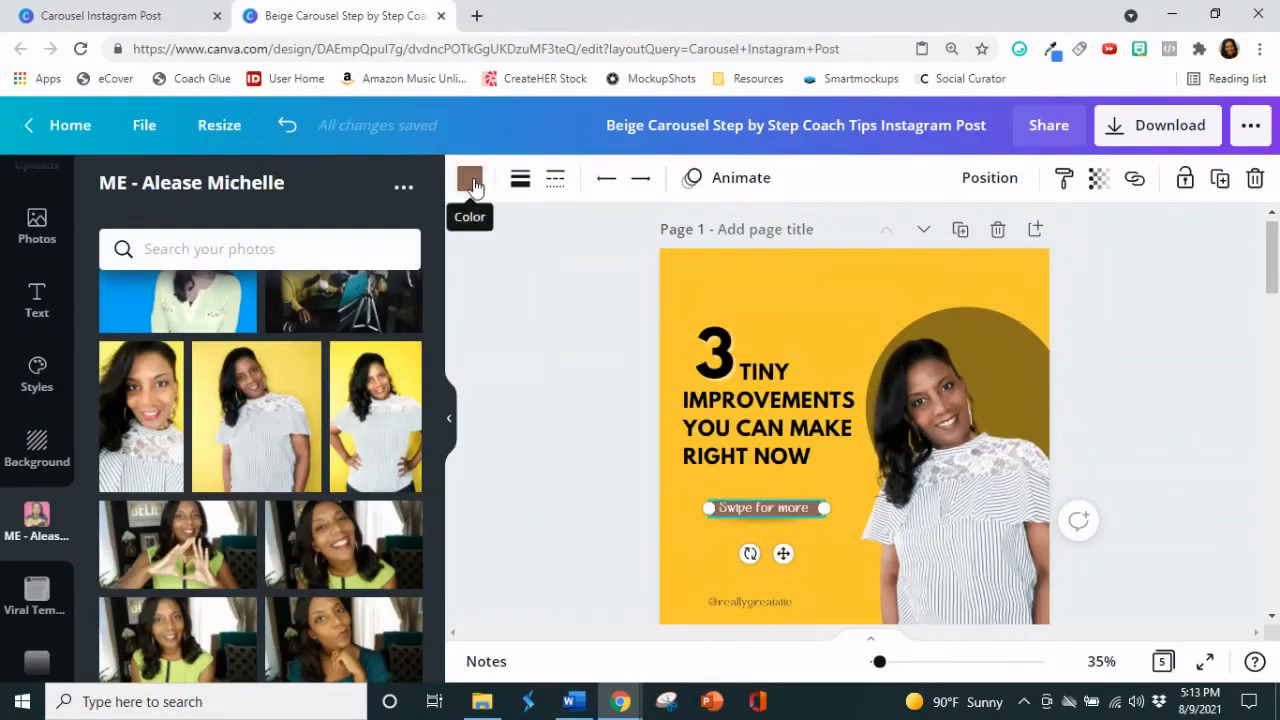
click(471, 181)
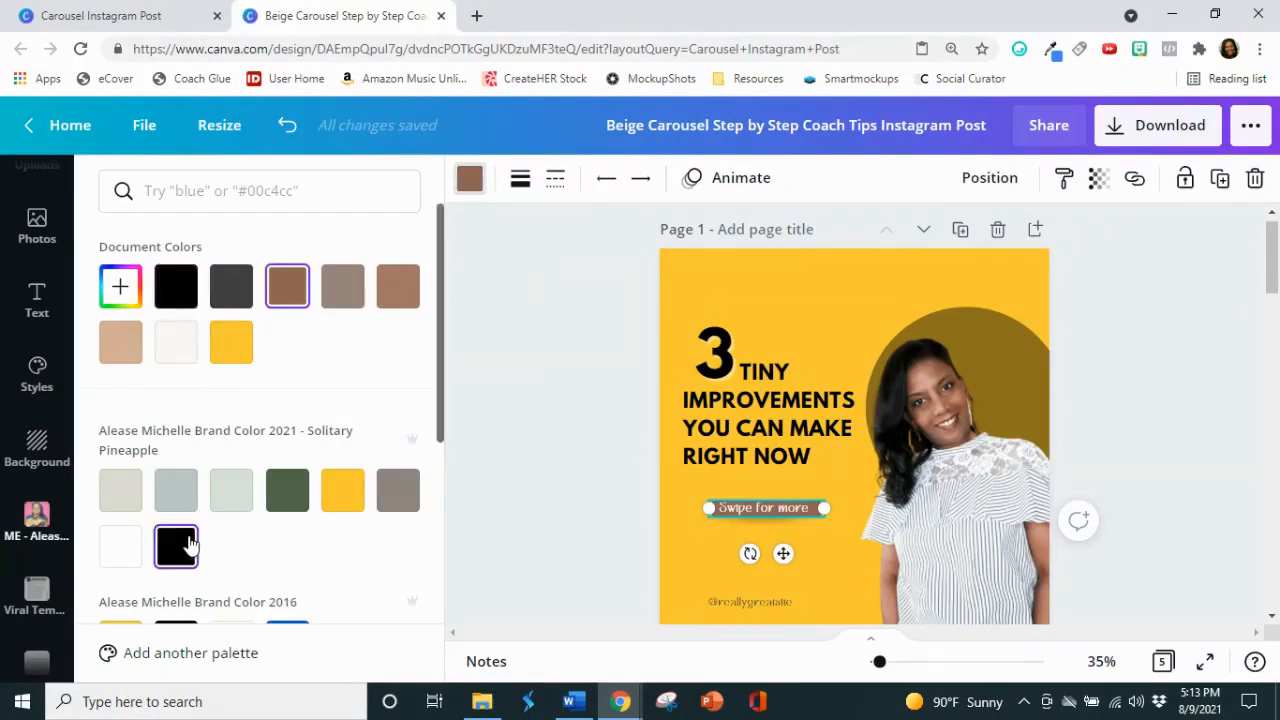
click(189, 545)
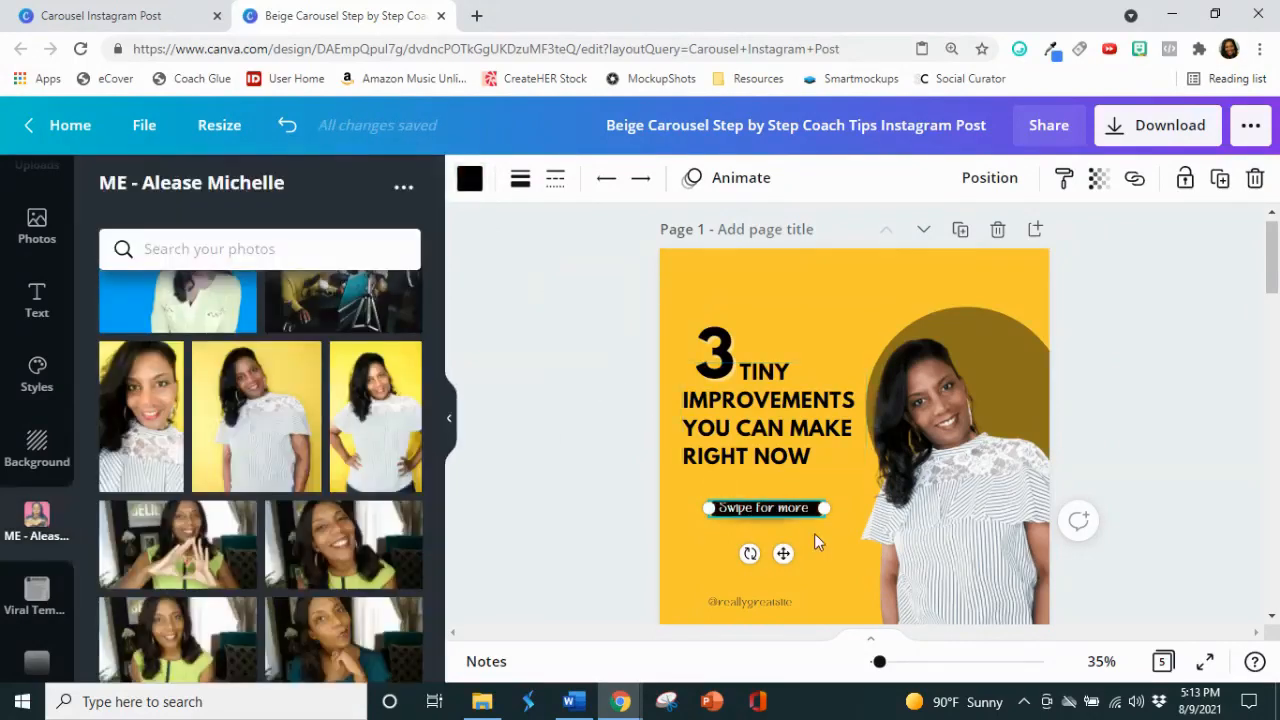
Step: Set the "Swipe for more" text on page 1 to the Open Sans font in uppercase
double_click(805, 512)
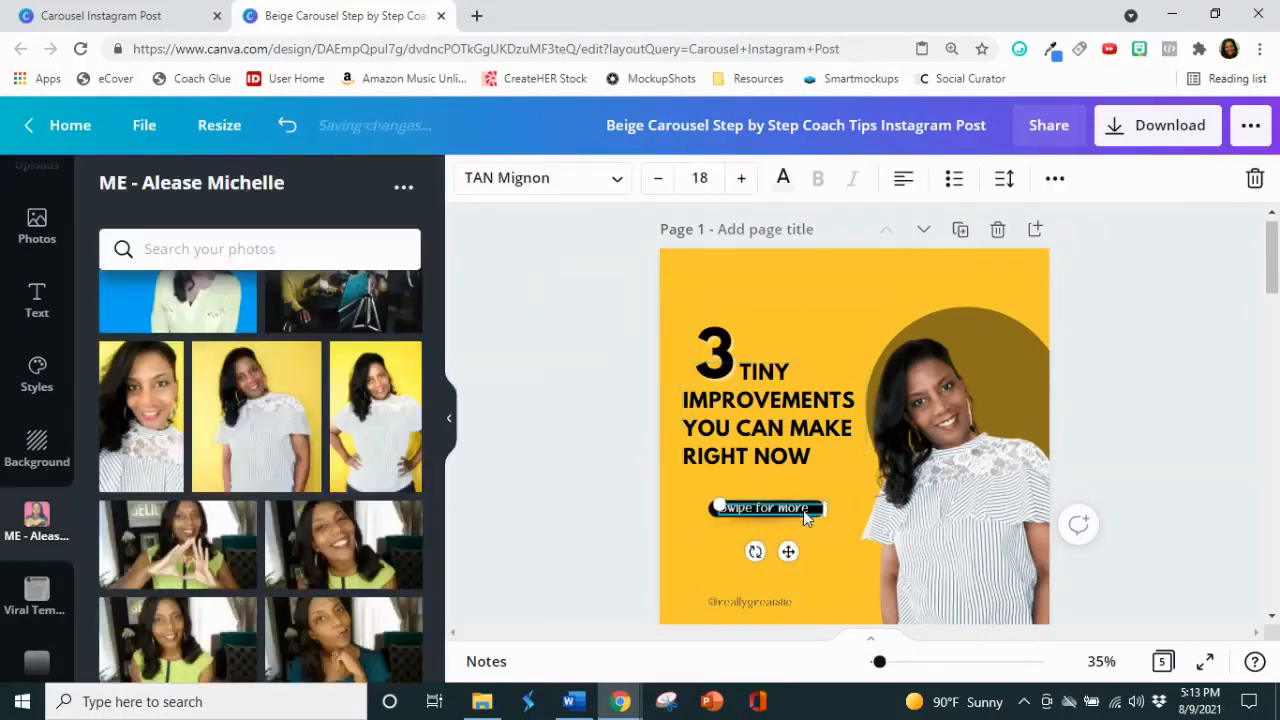
click(617, 180)
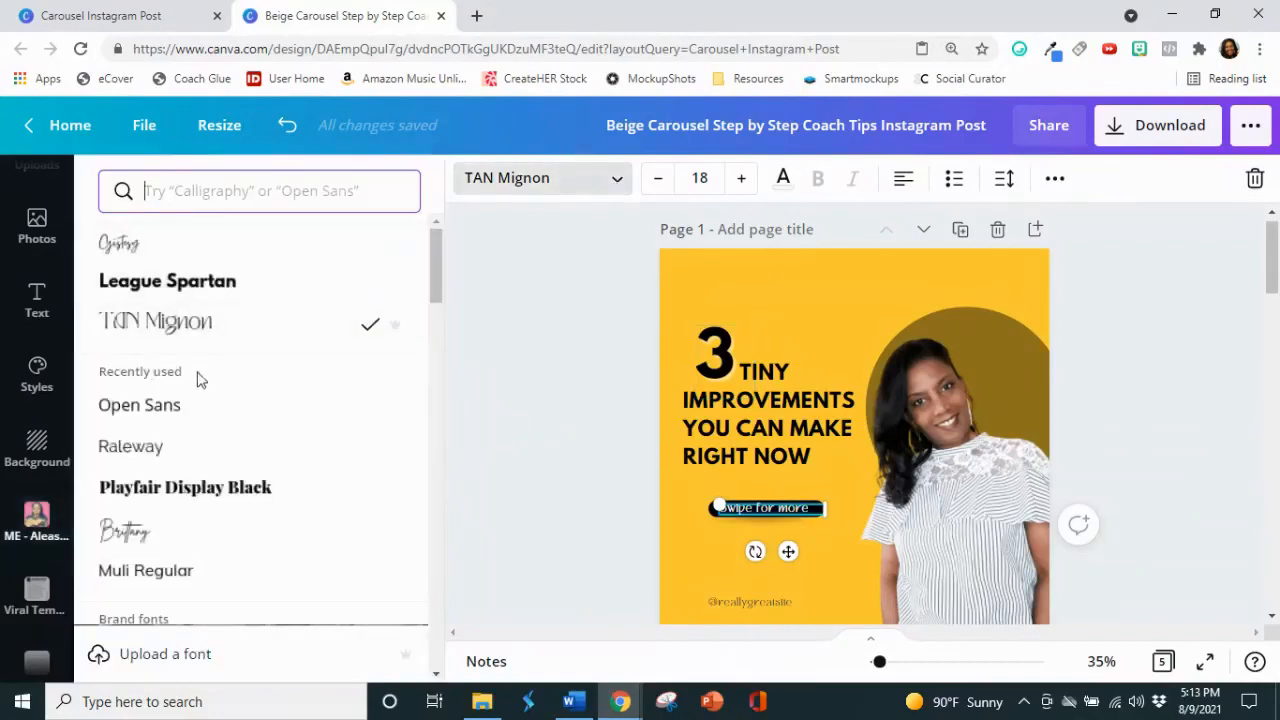
click(188, 408)
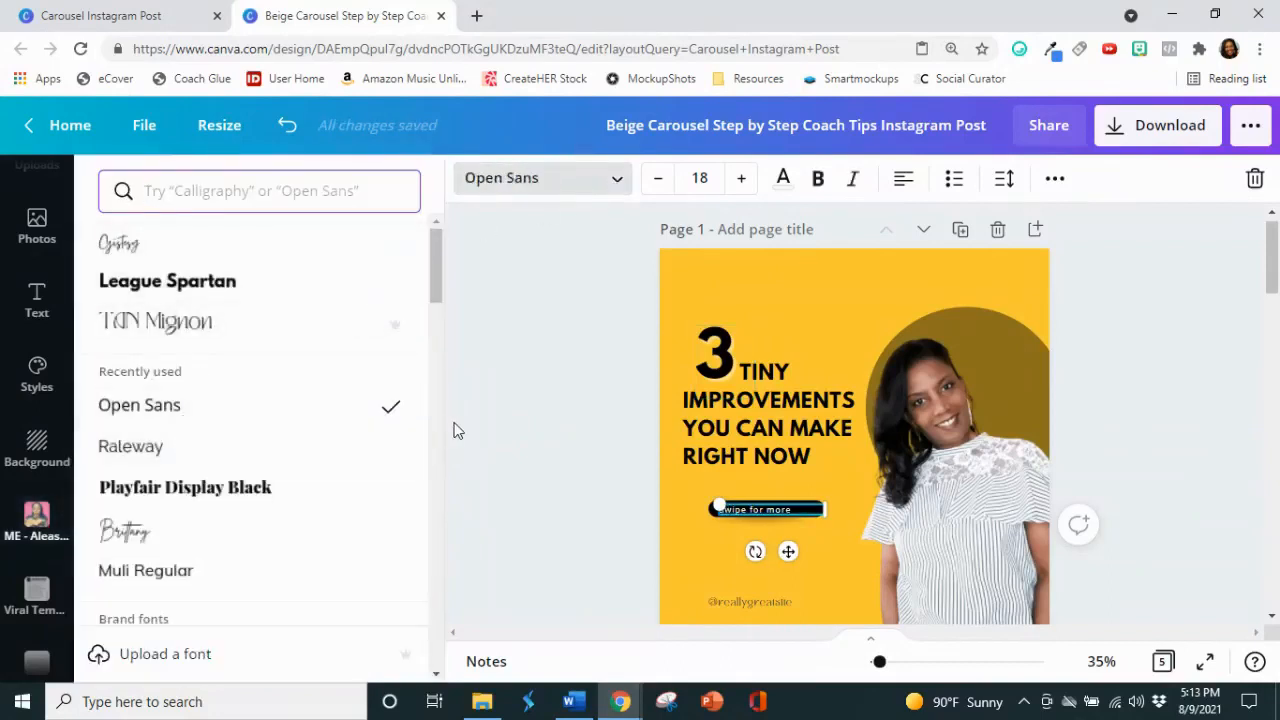
click(1053, 178)
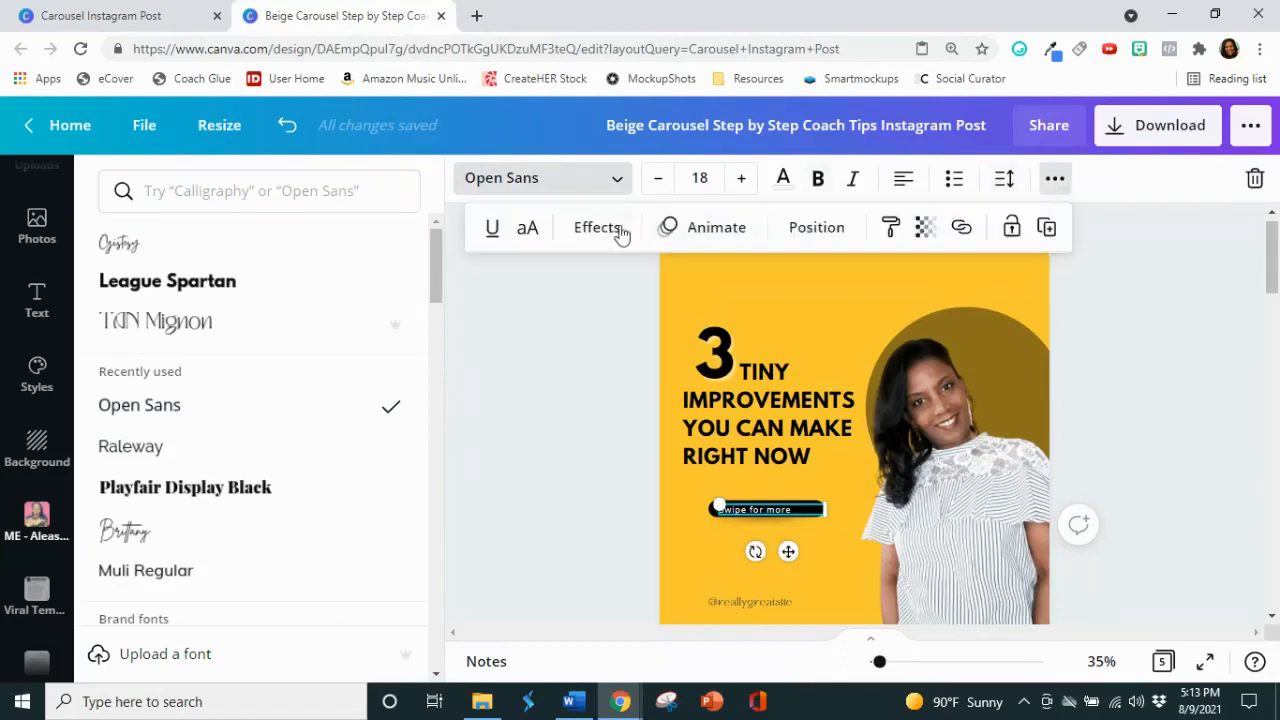
click(527, 237)
scroll(1100, 405, down, 2)
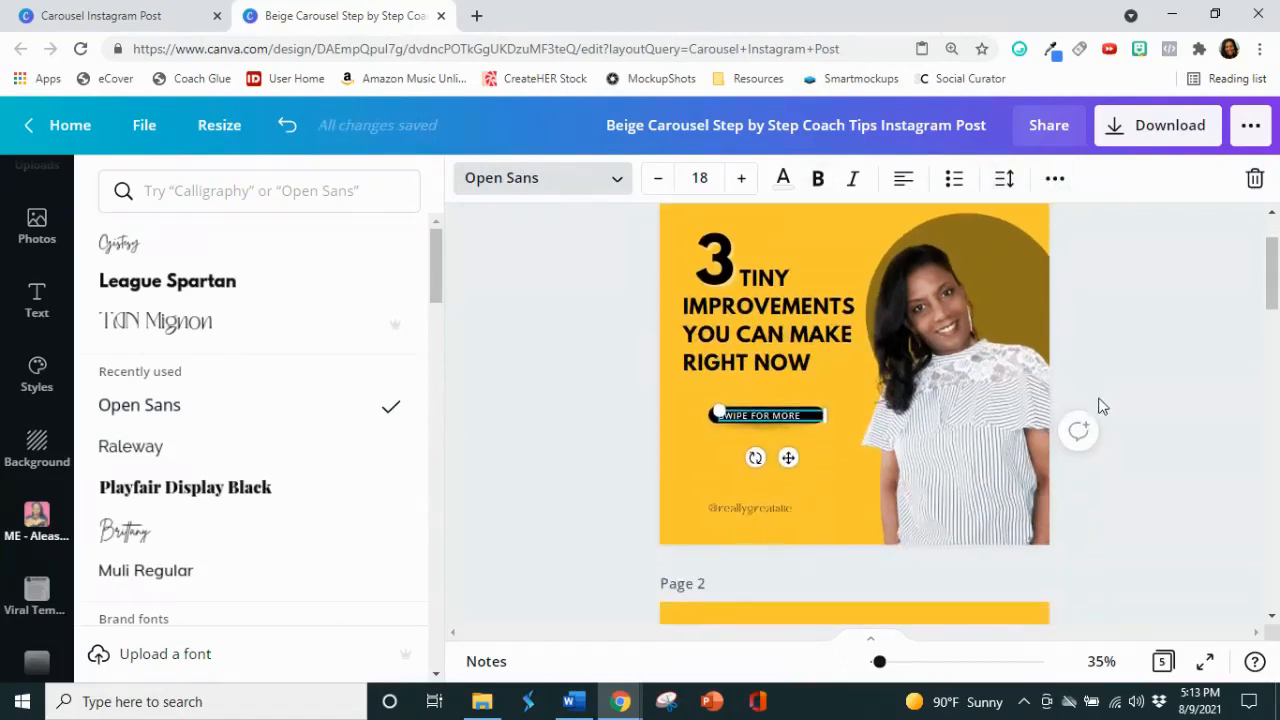
click(744, 507)
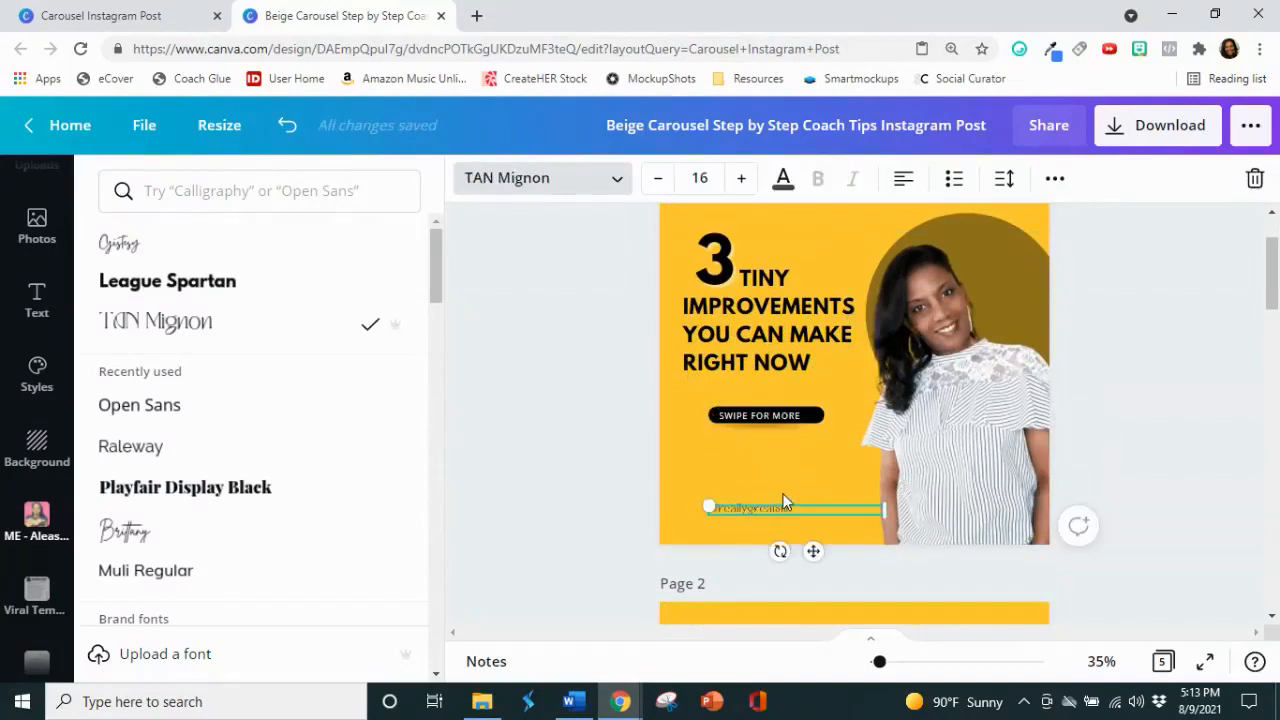
key(Delete)
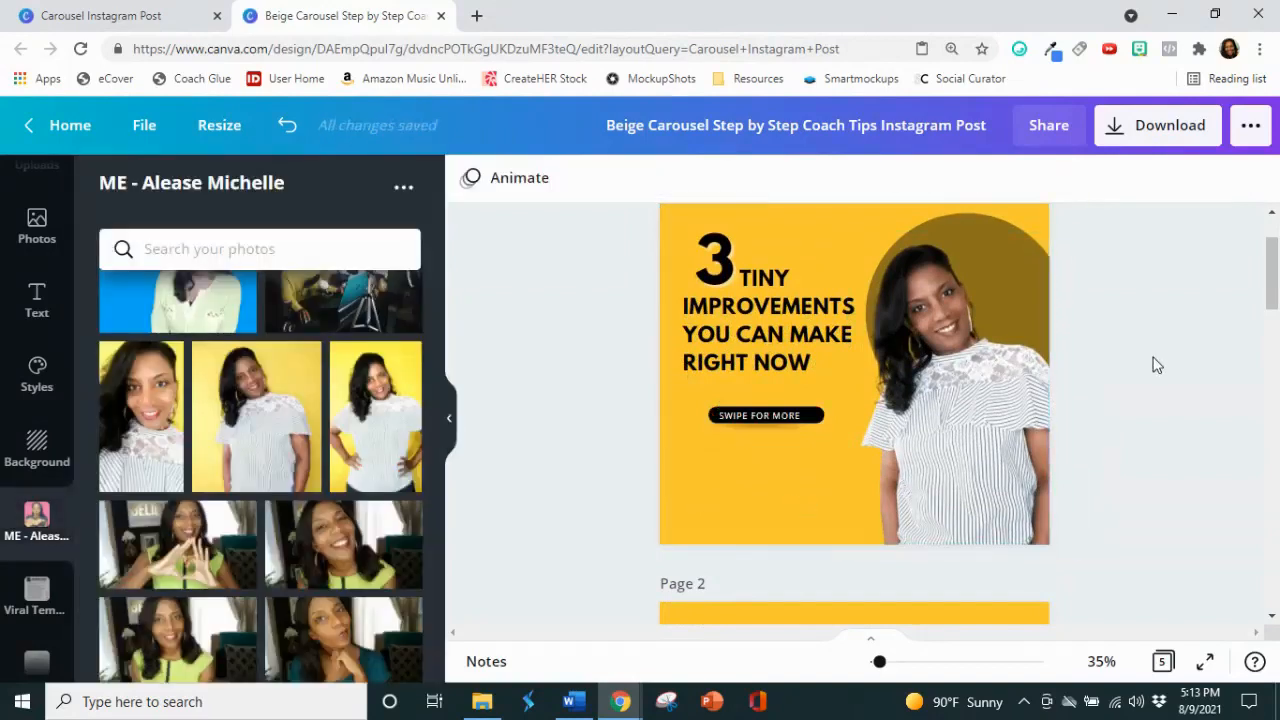
click(289, 128)
double_click(759, 509)
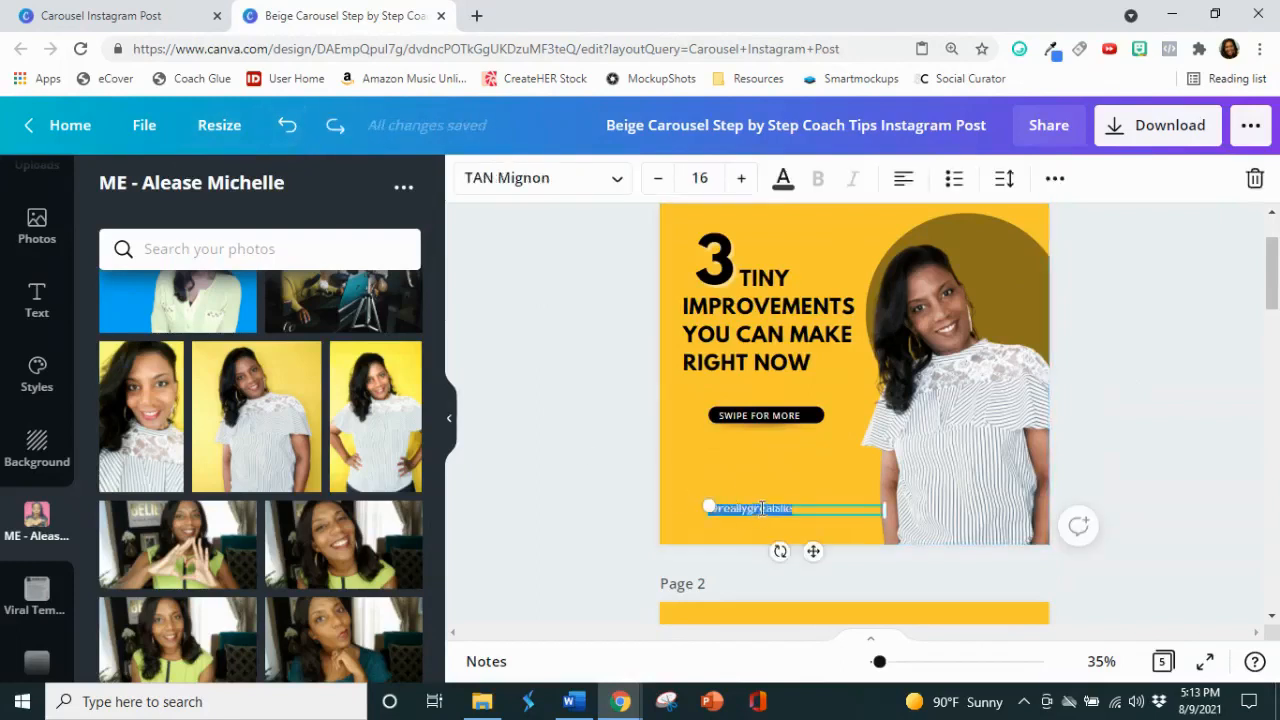
click(762, 509)
click(780, 502)
double_click(789, 507)
text(@alease)
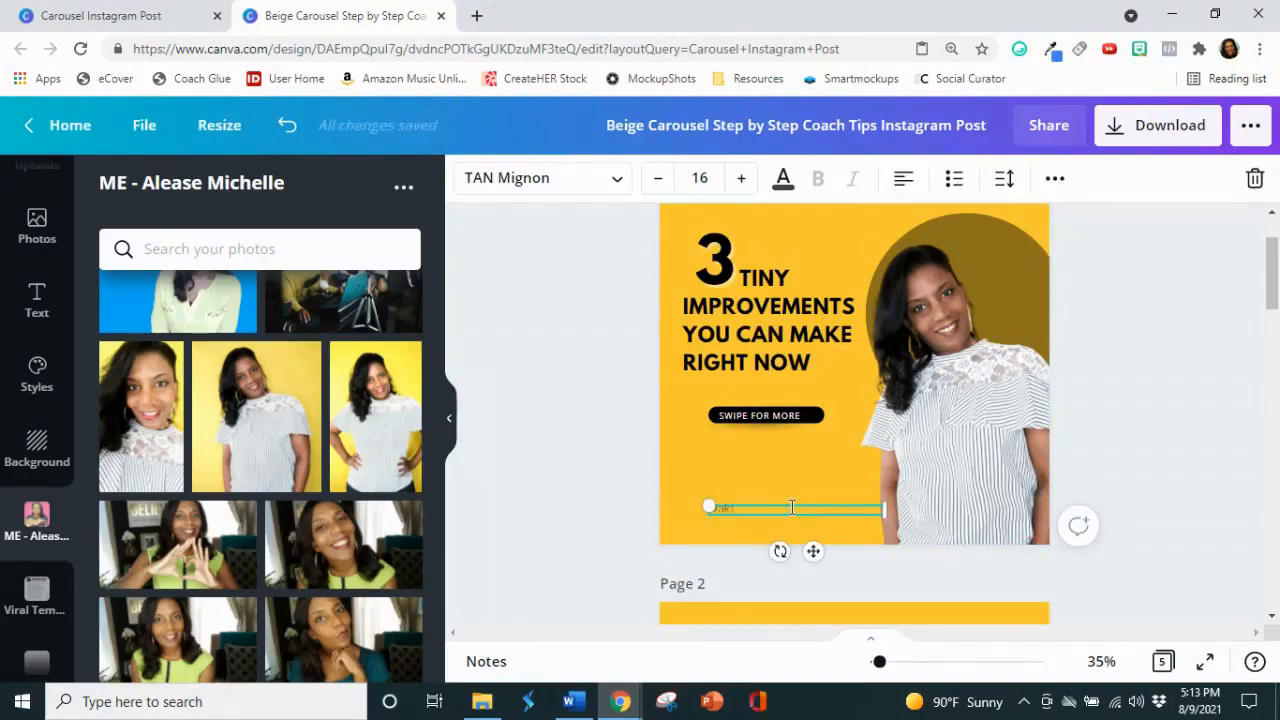
text(michelle)
Step: Set the social media handle on page 1 to the Raleway font and color it the brand palette's white
double_click(774, 510)
click(596, 190)
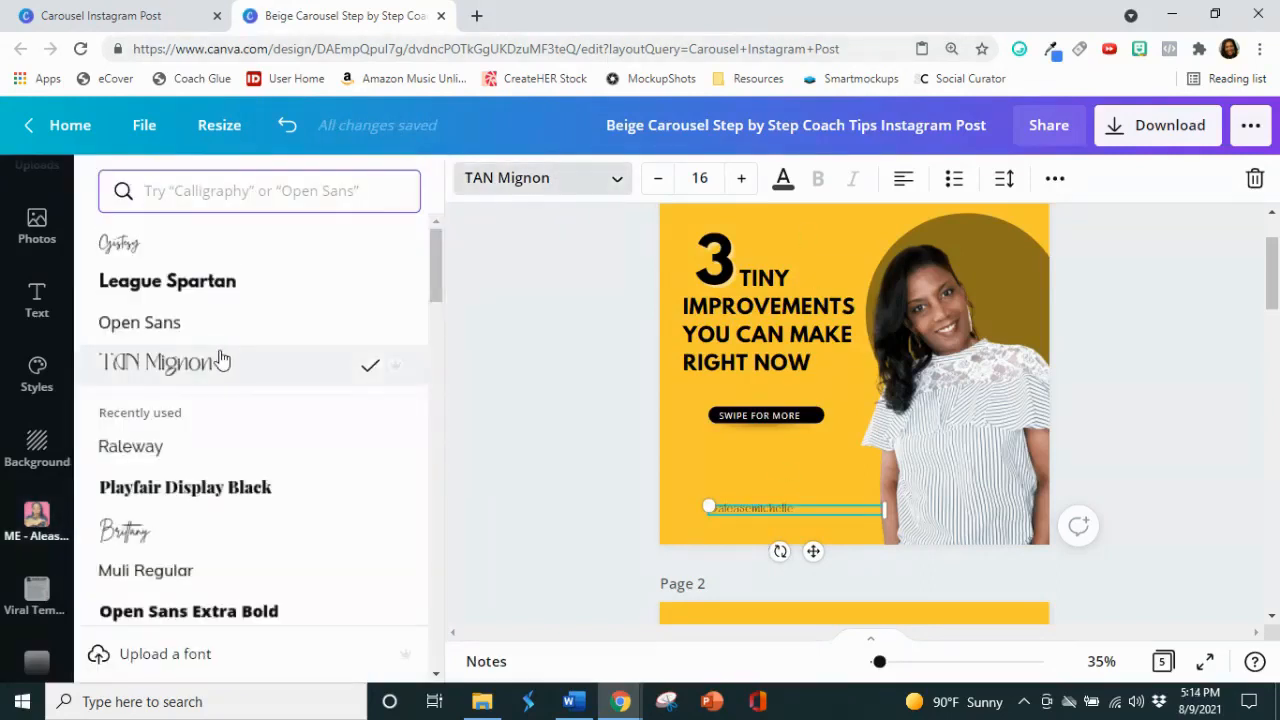
click(231, 445)
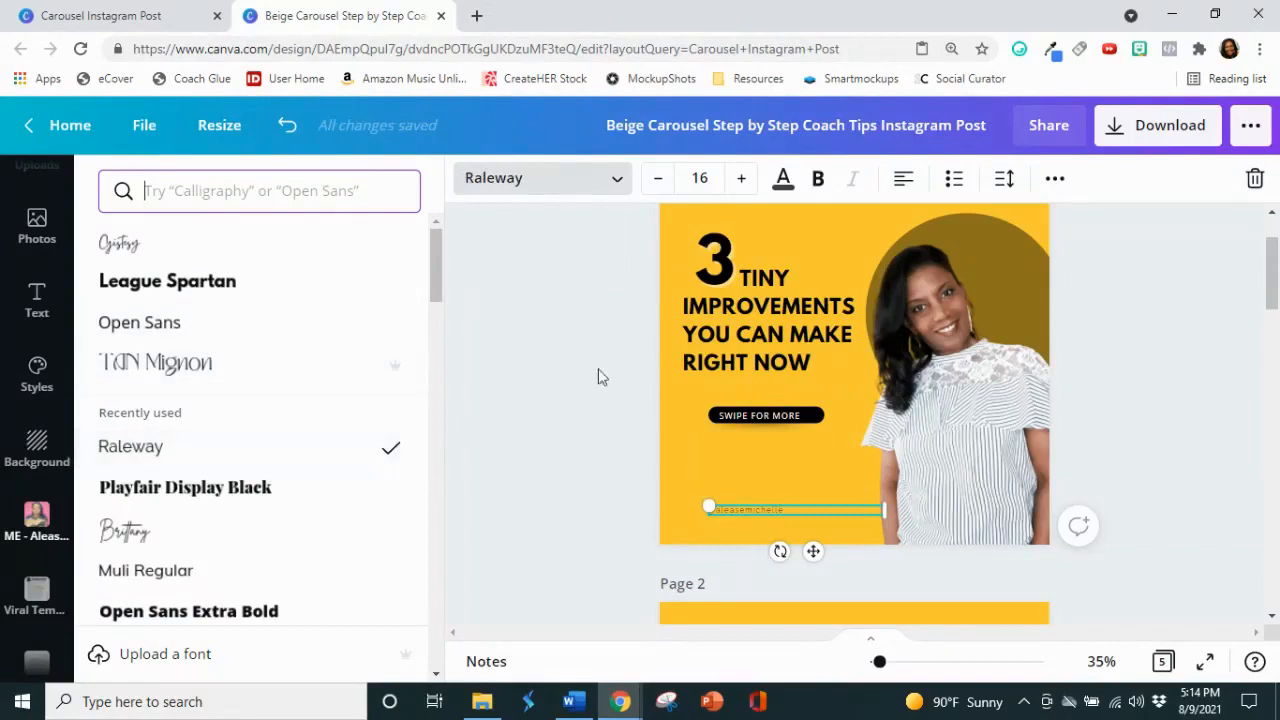
click(785, 179)
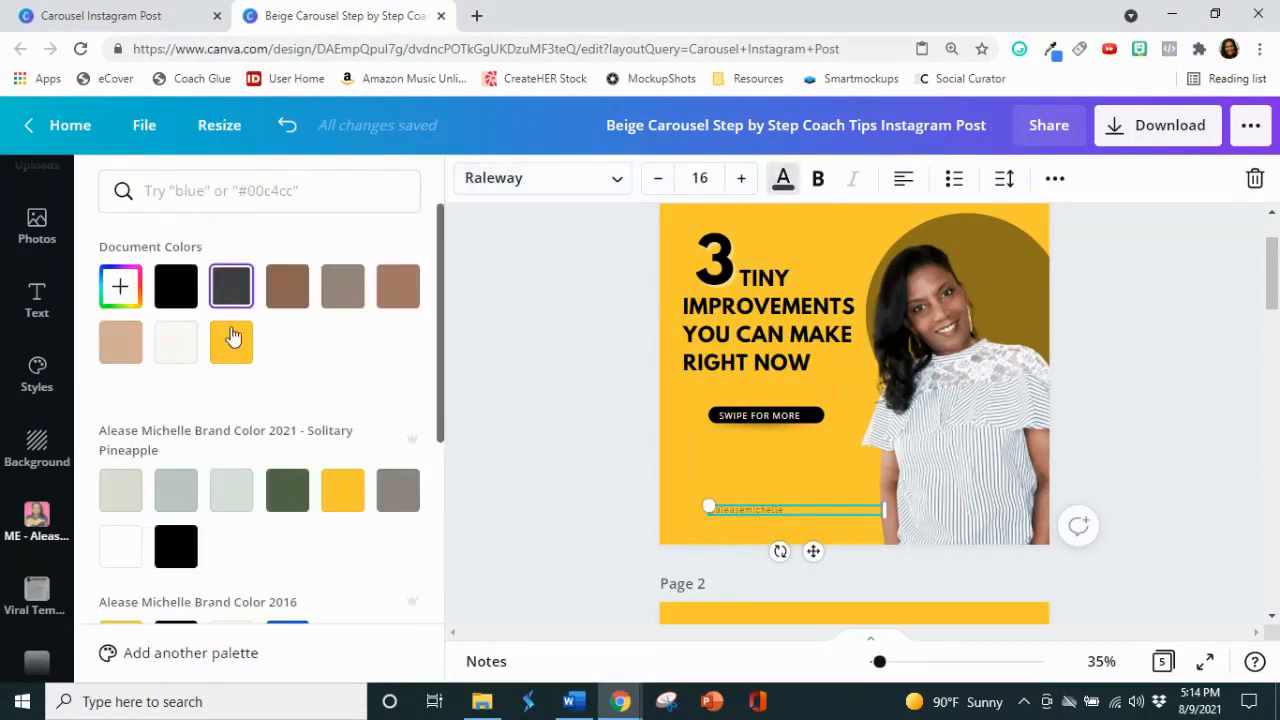
scroll(180, 560, down, 1)
click(125, 460)
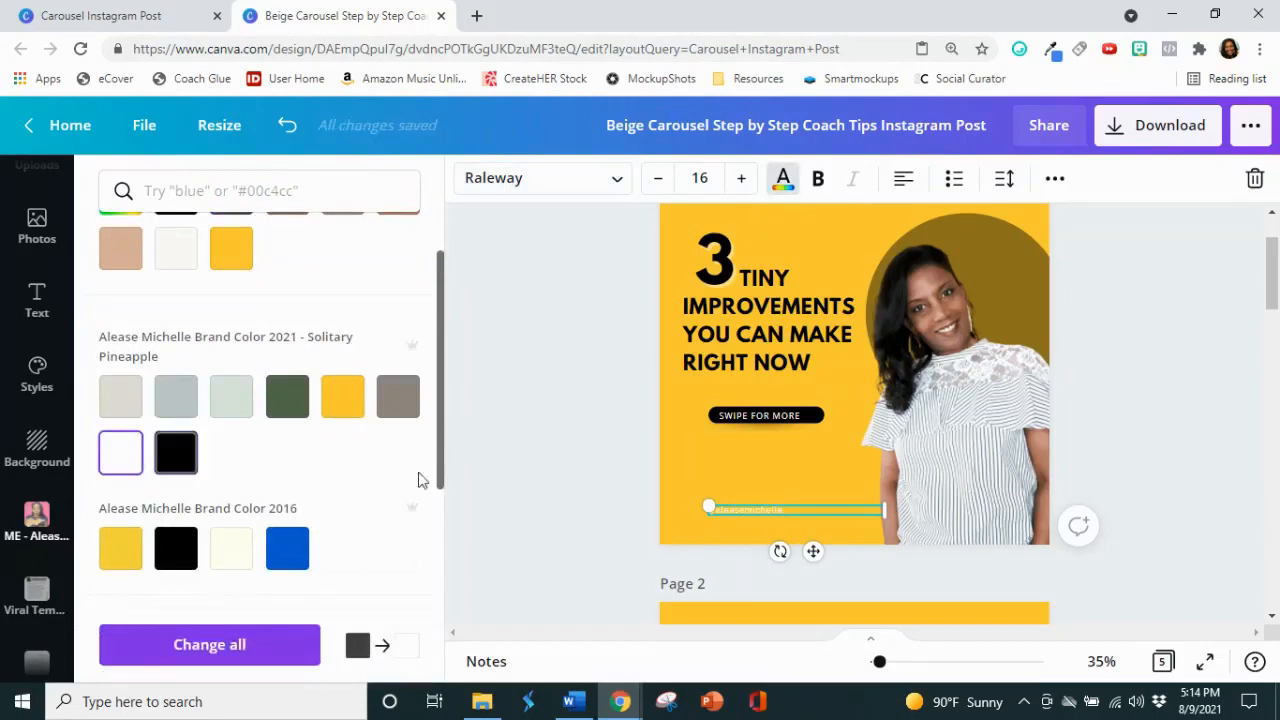
click(604, 477)
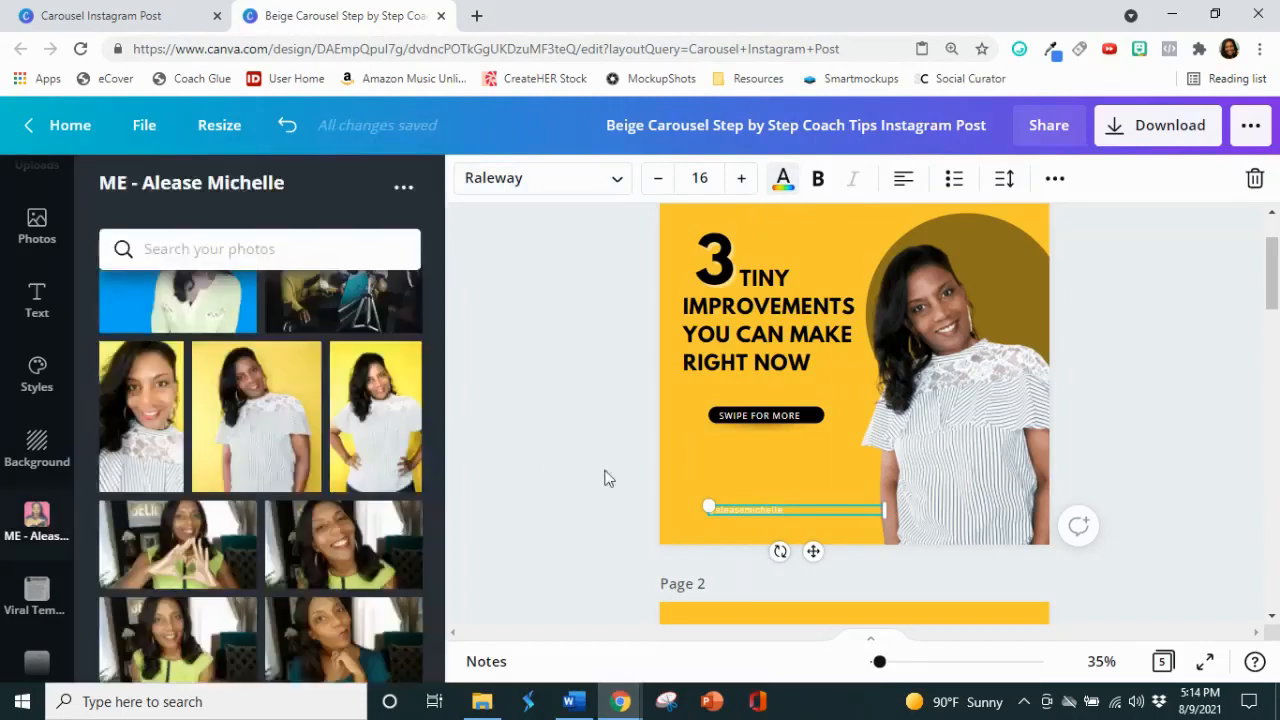
click(1119, 427)
Step: Recolor the "One" heading on page 2 to the brand palette's white
scroll(1134, 403, down, 4)
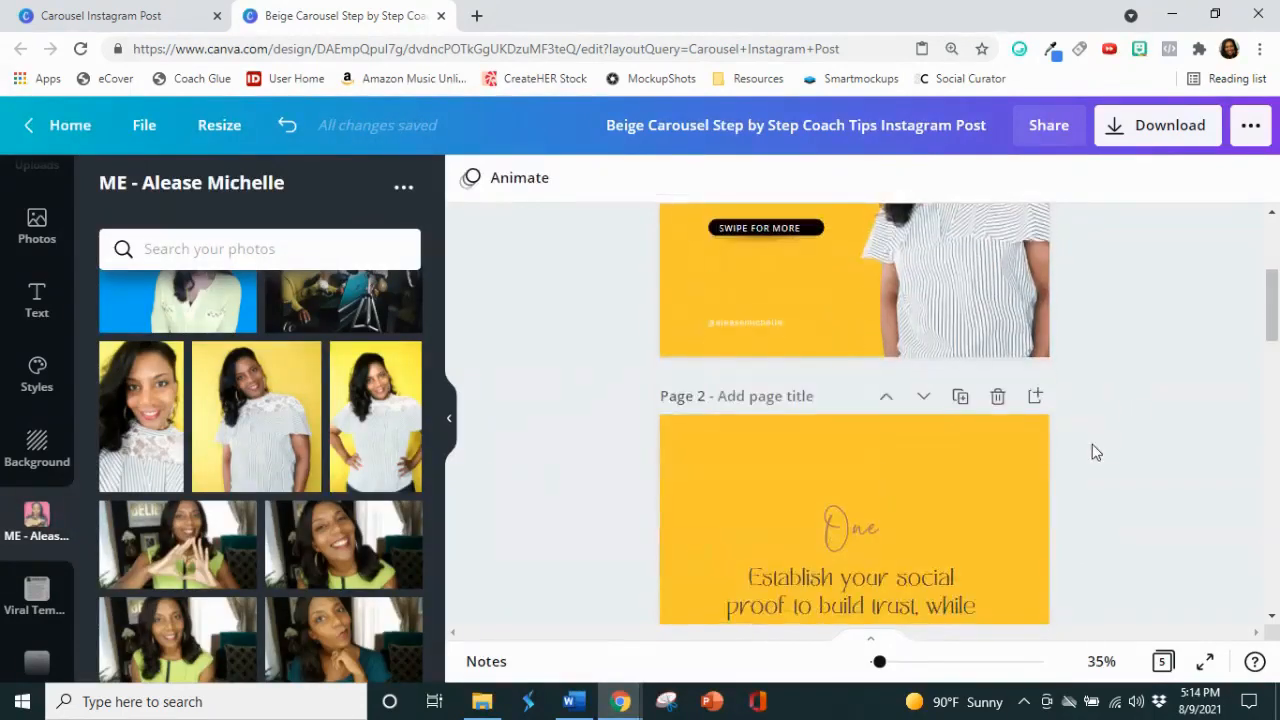
click(846, 352)
double_click(846, 348)
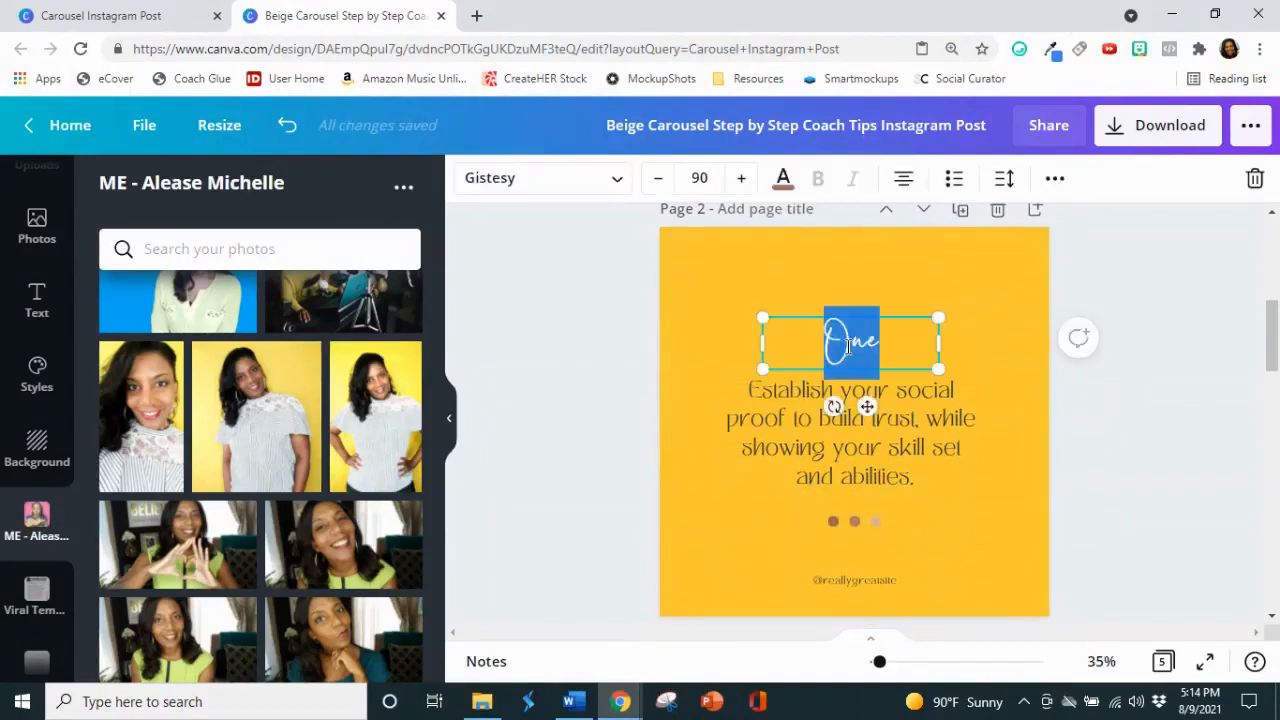
click(785, 178)
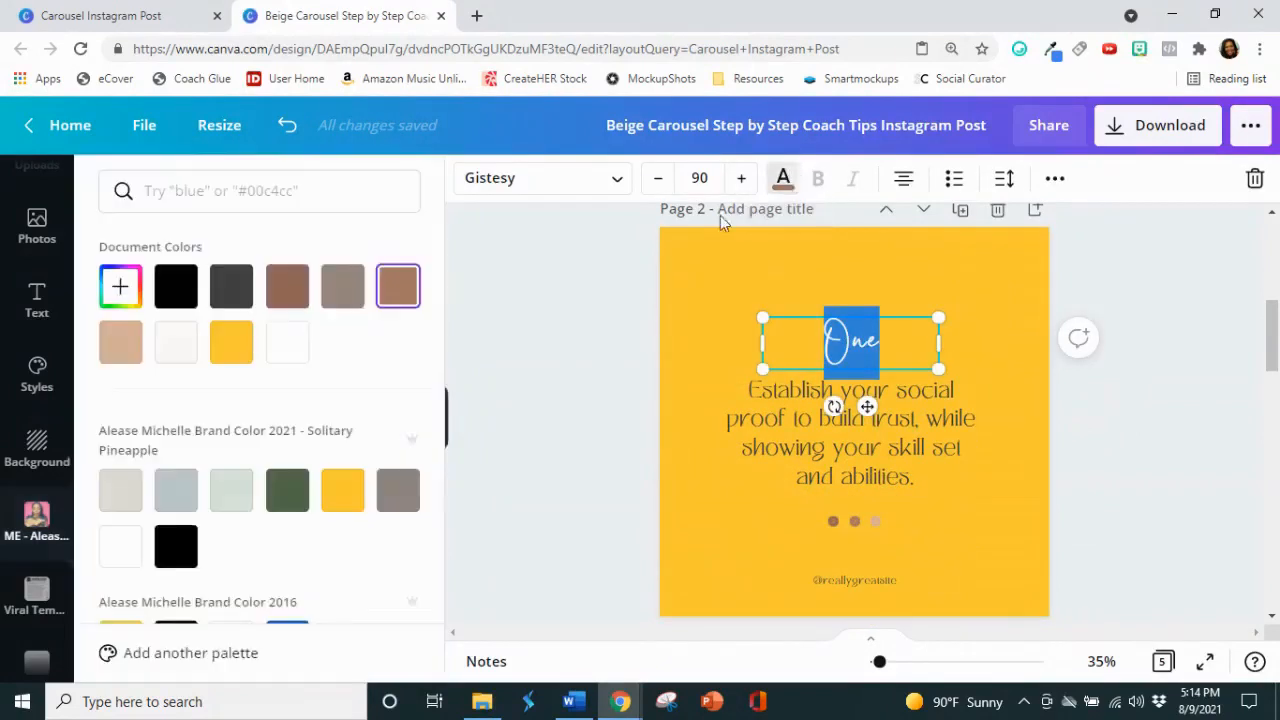
click(138, 539)
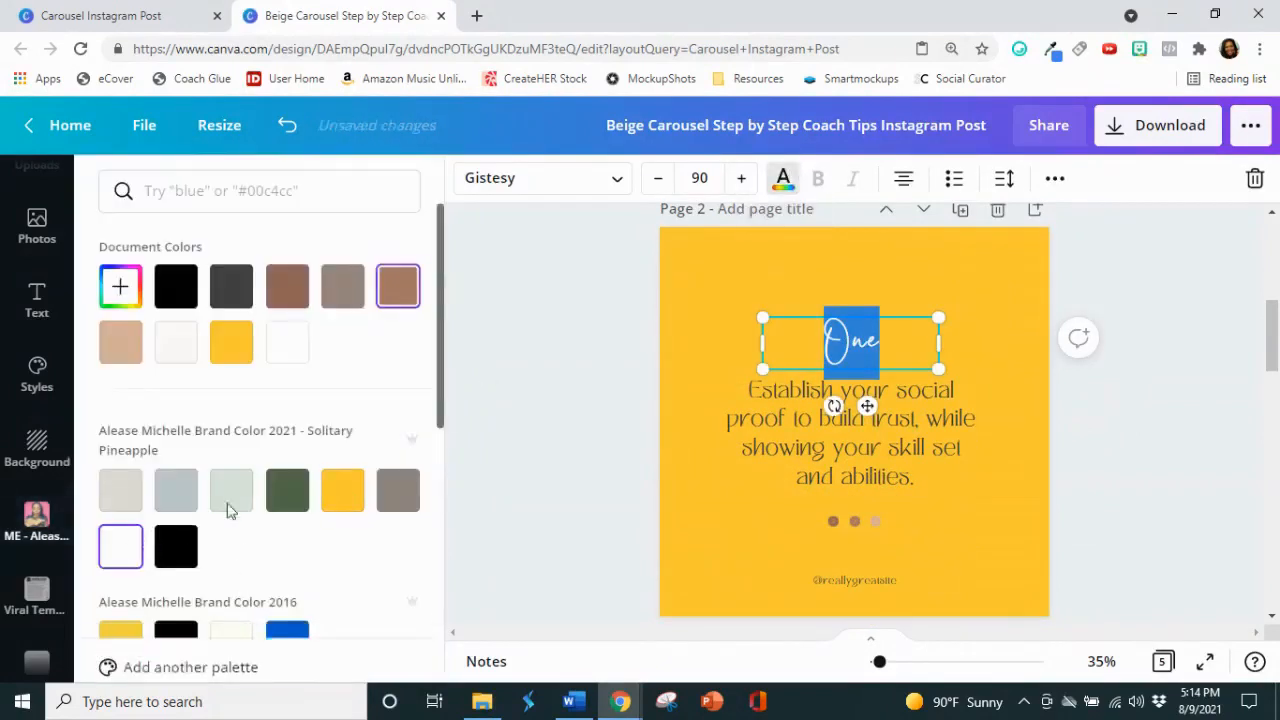
click(613, 310)
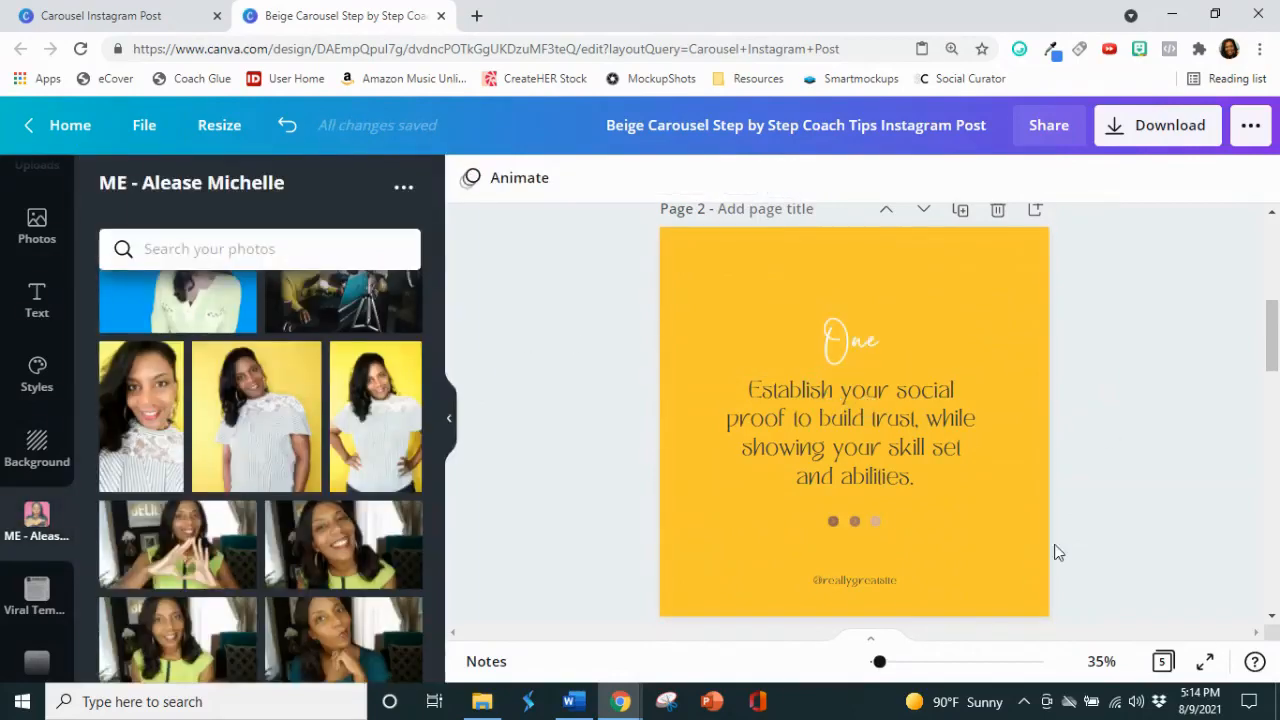
Step: Switch to the Tiny Habits article in Word and select the first tip's title, "Make Your Bed in the Morning", without its number
click(586, 706)
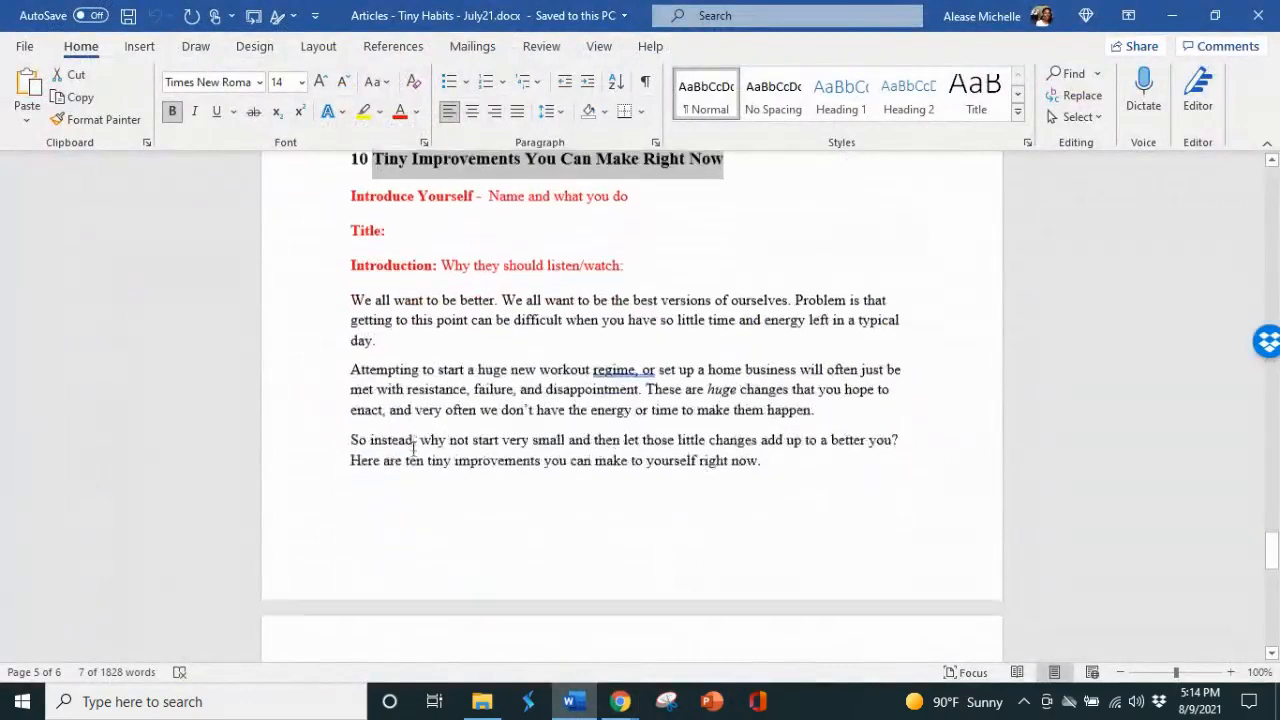
scroll(413, 449, down, 7)
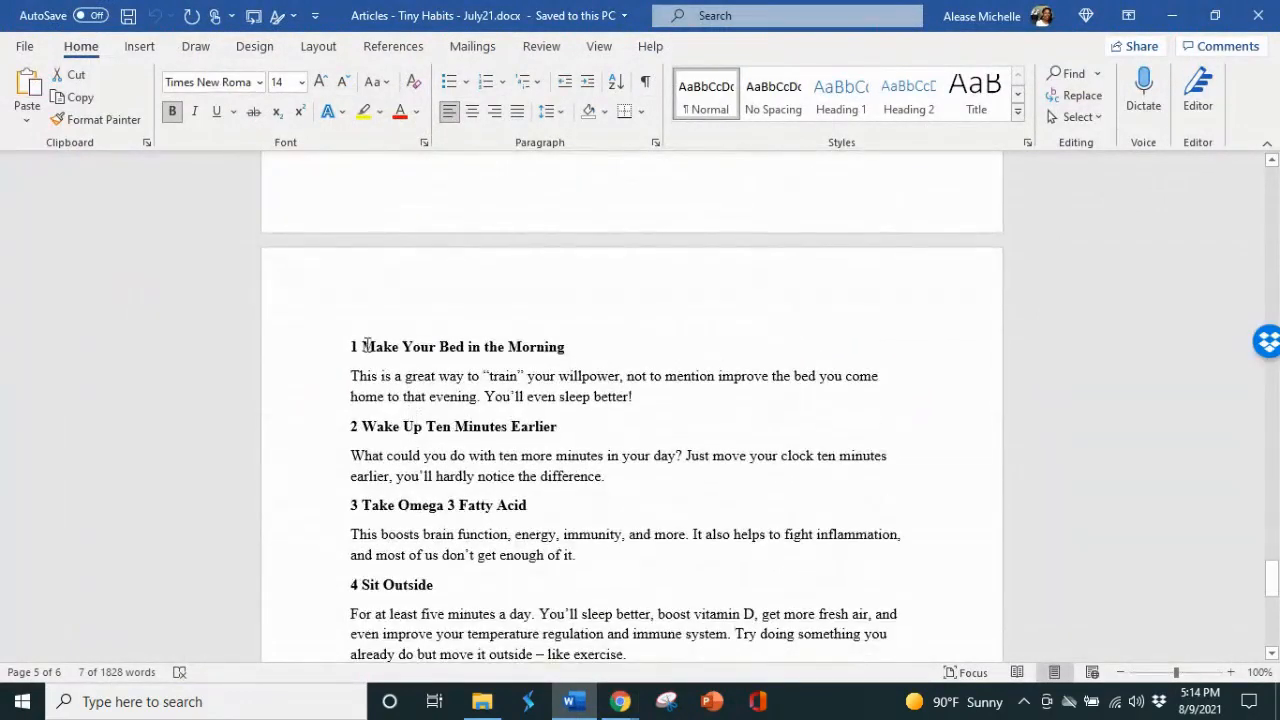
drag(363, 346, 564, 347)
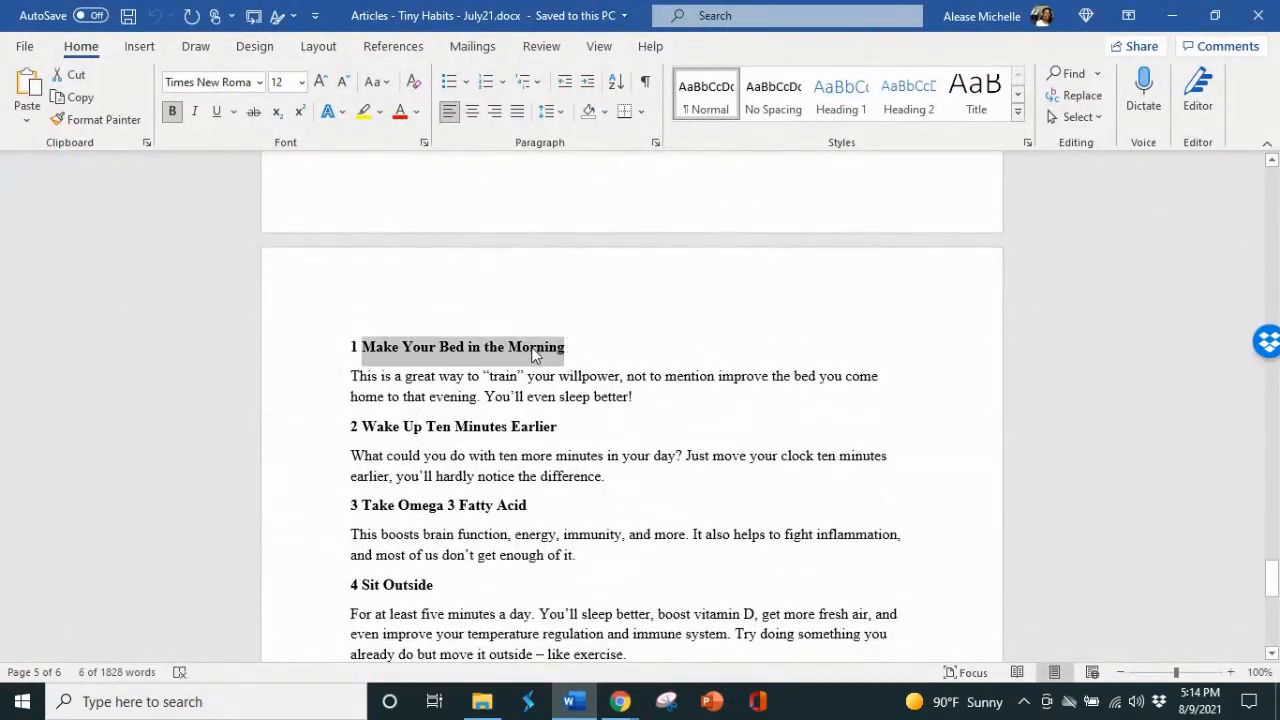
right_click(536, 352)
click(579, 113)
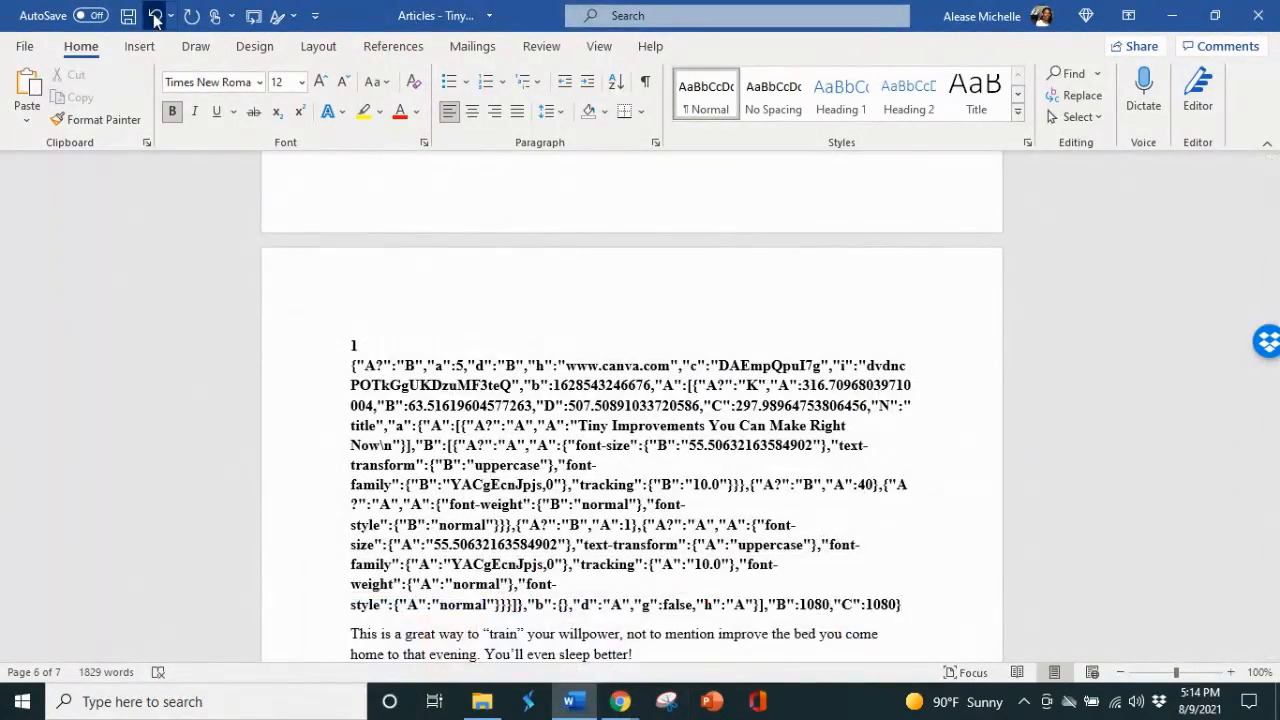
click(155, 16)
right_click(496, 337)
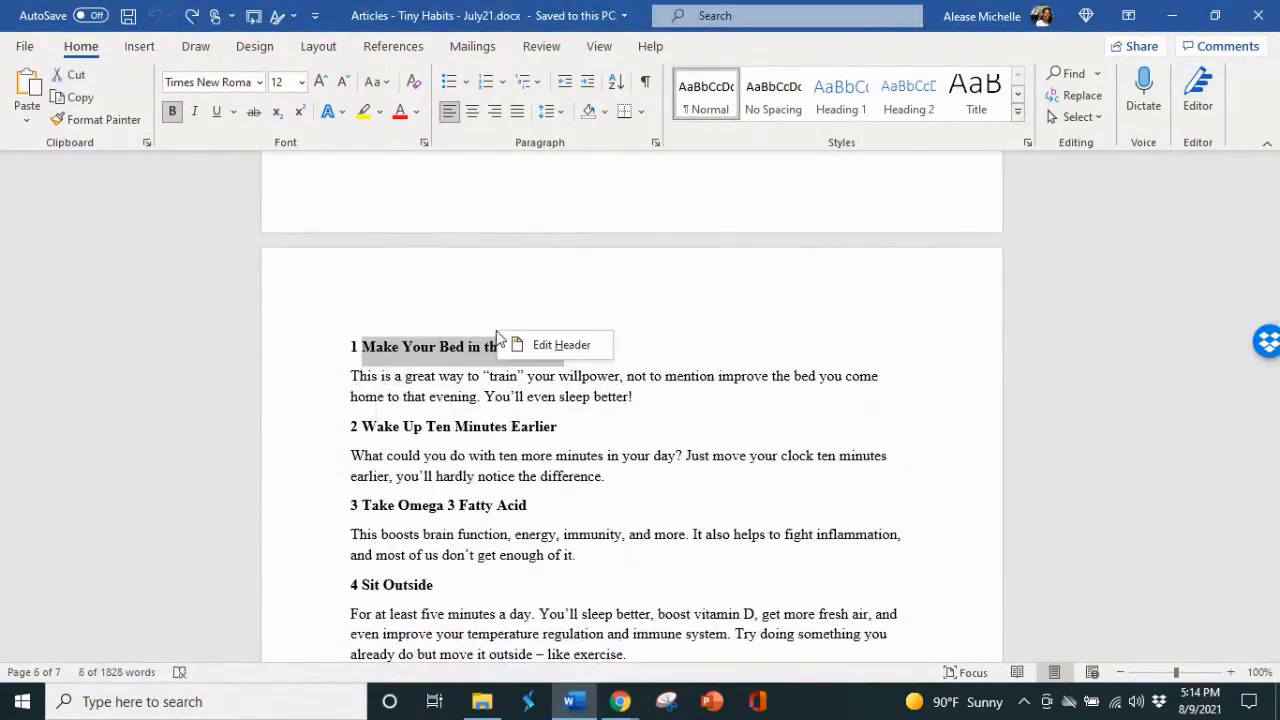
key(Escape)
Step: Copy the selected tip title from the article and switch back to the Canva carousel design
right_click(484, 349)
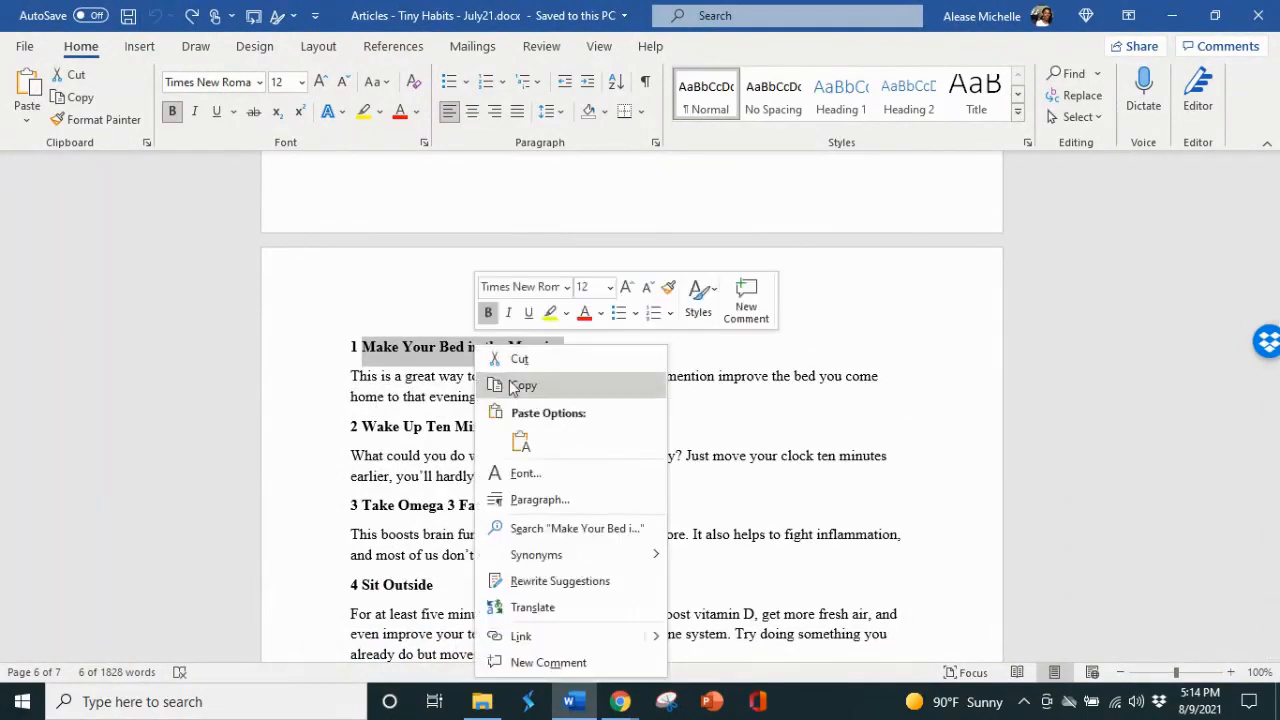
click(510, 380)
click(620, 701)
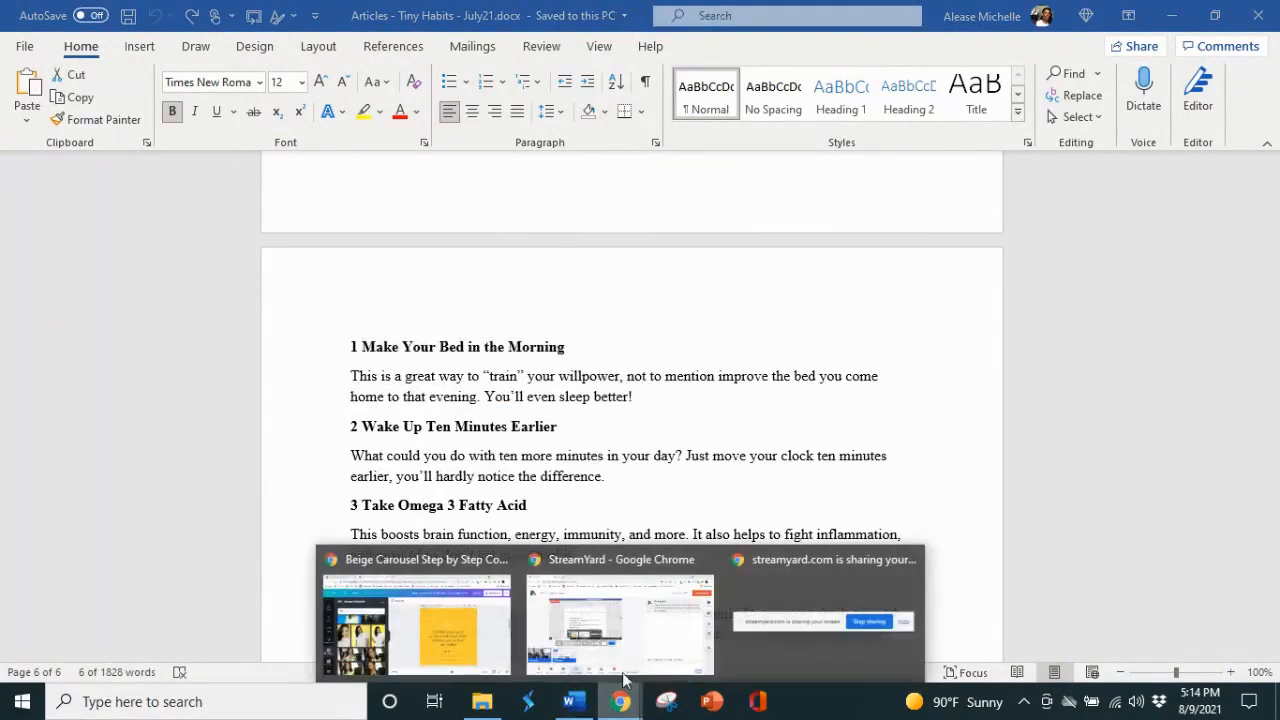
click(489, 646)
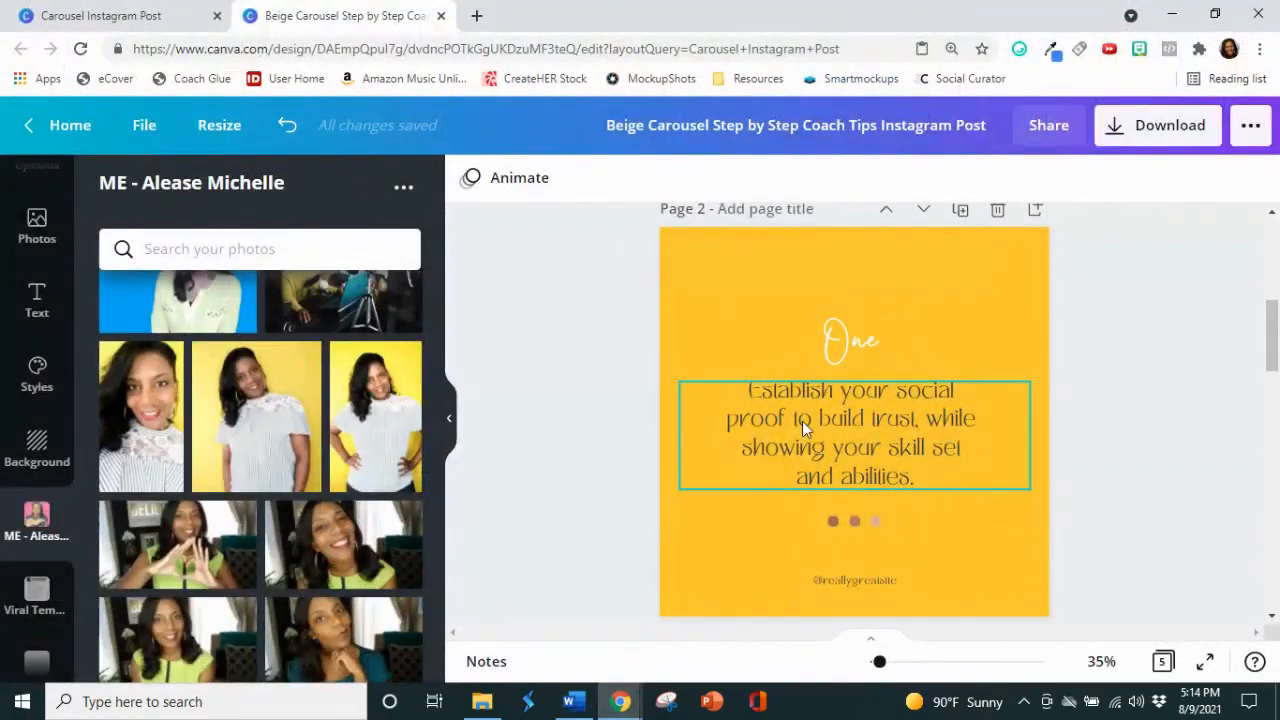
Step: Replace the whole body text on page 2 with the copied "Make Your Bed in the Morning", pasted as plain text
click(891, 447)
double_click(891, 441)
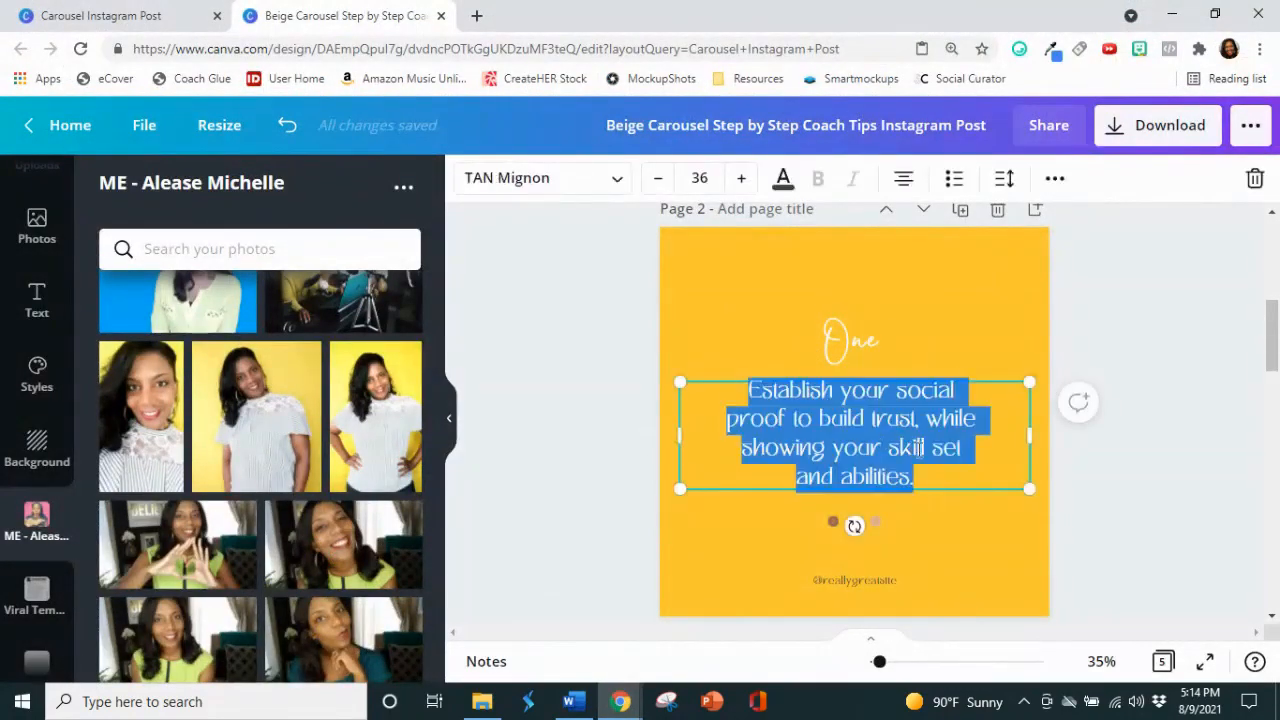
drag(930, 472, 741, 391)
right_click(779, 404)
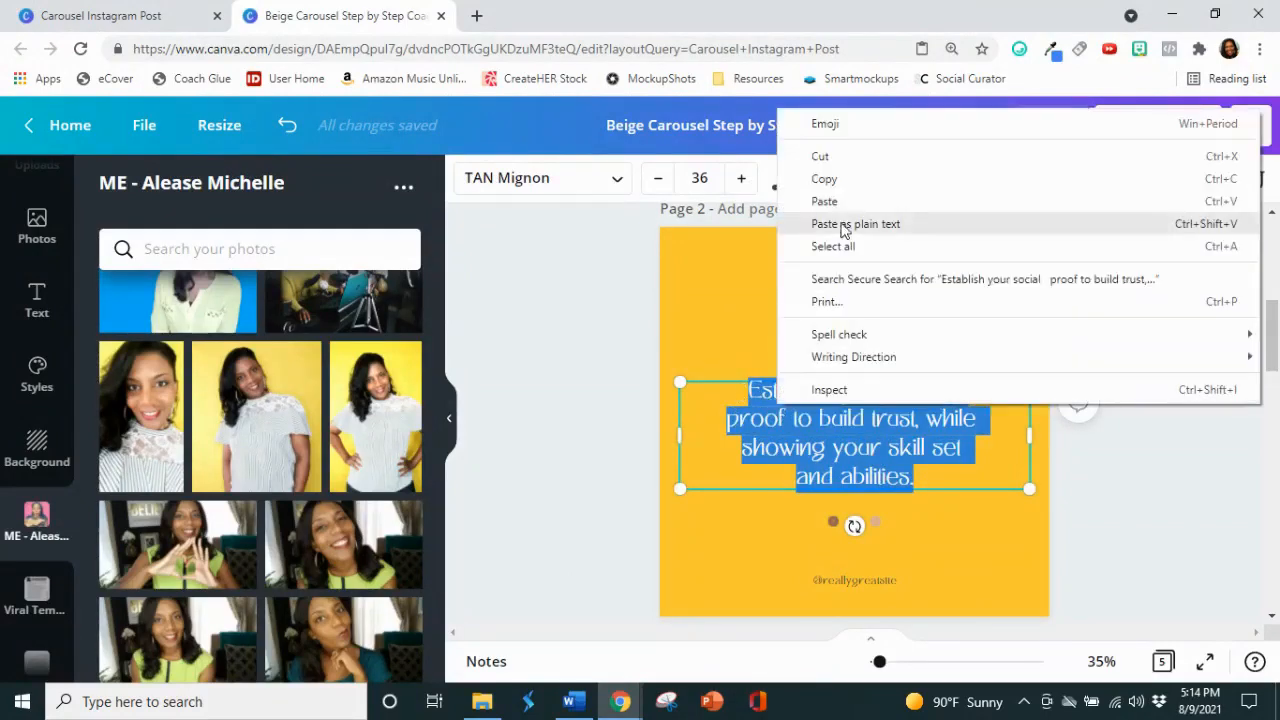
click(847, 224)
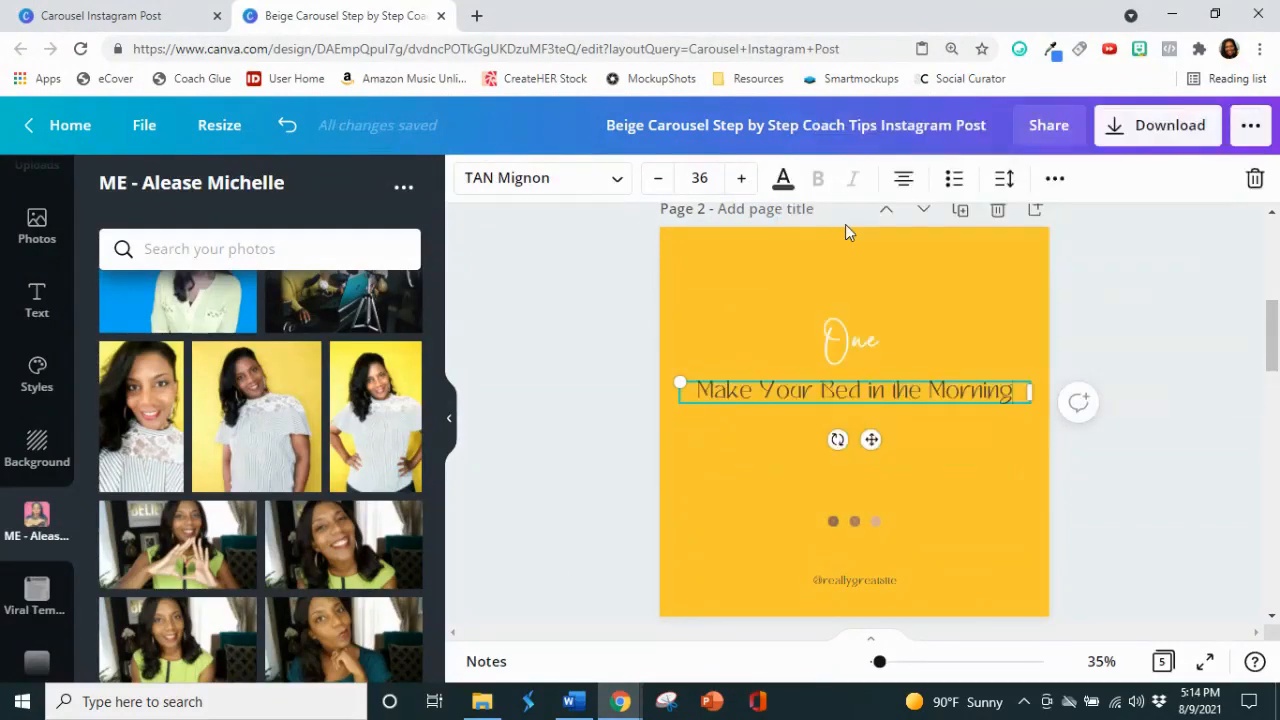
Step: Narrow the page 2 tip text box so it wraps onto two lines, and set its font to League Spartan
drag(1028, 391, 933, 380)
drag(916, 425, 622, 192)
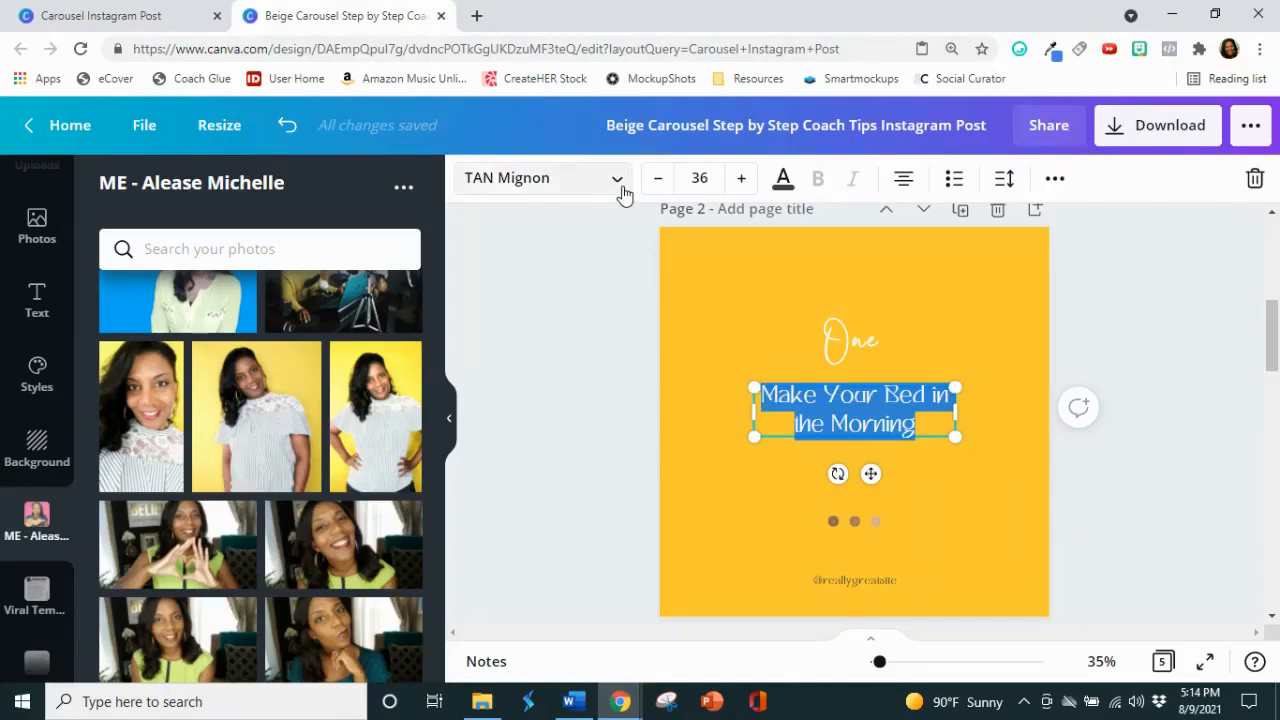
click(622, 190)
click(224, 284)
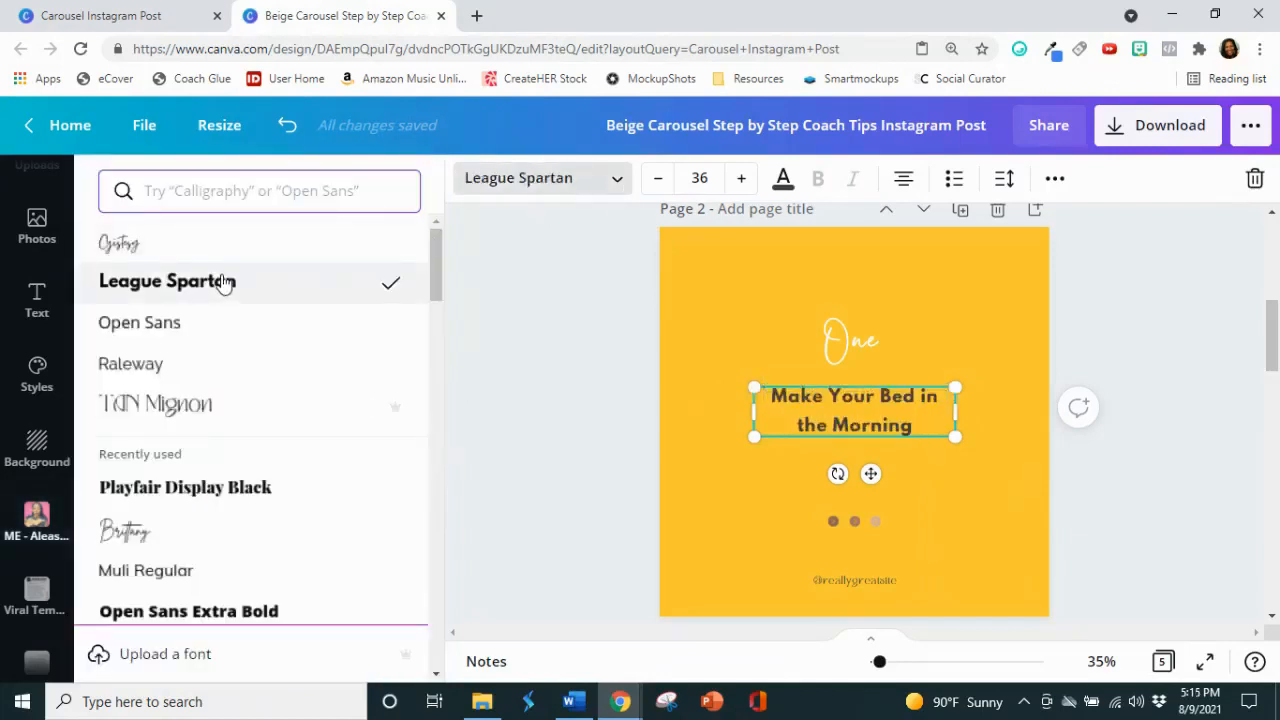
Step: Convert the page 2 tip text to uppercase and scale its text box up to a font size of about 55.8
click(1055, 178)
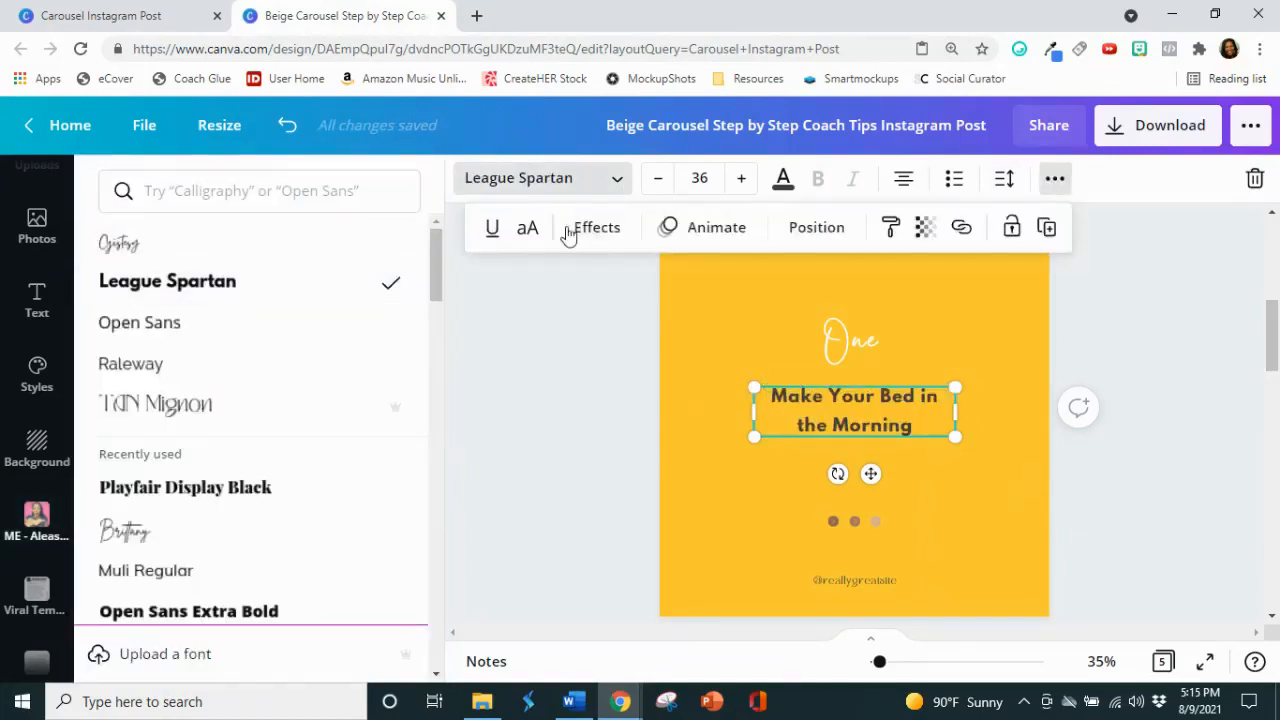
click(527, 230)
click(560, 364)
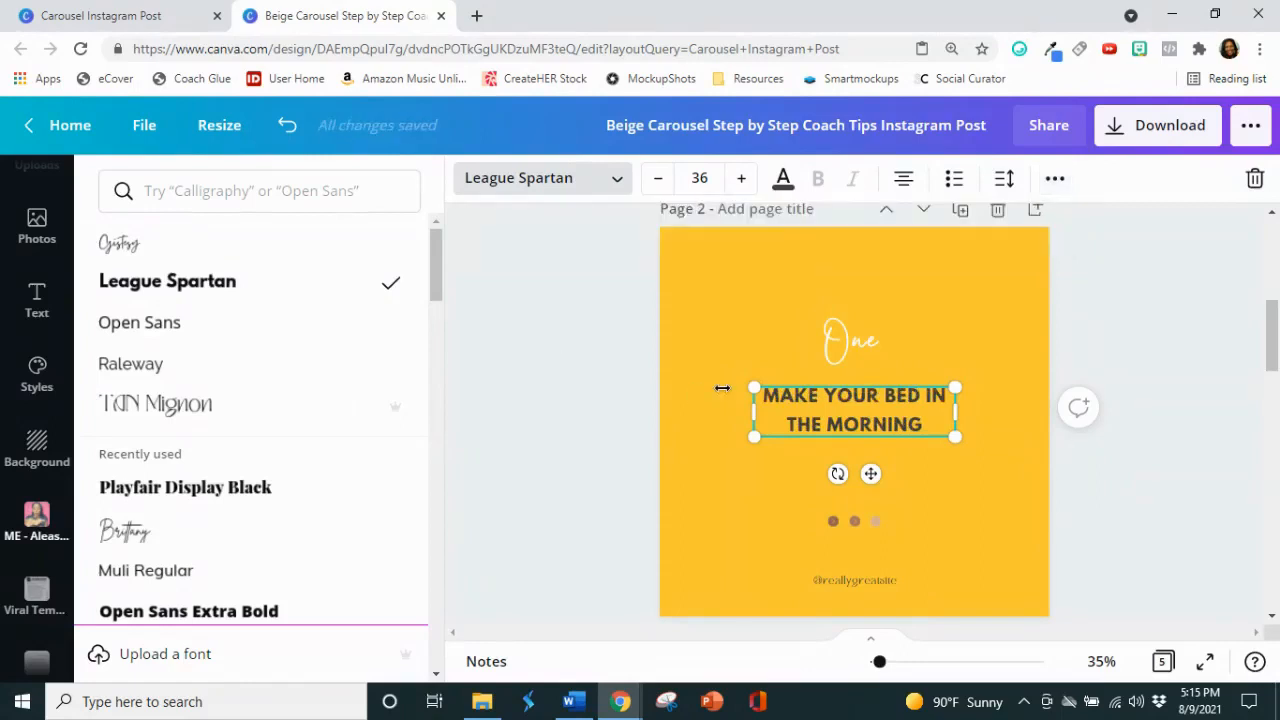
drag(758, 438, 700, 452)
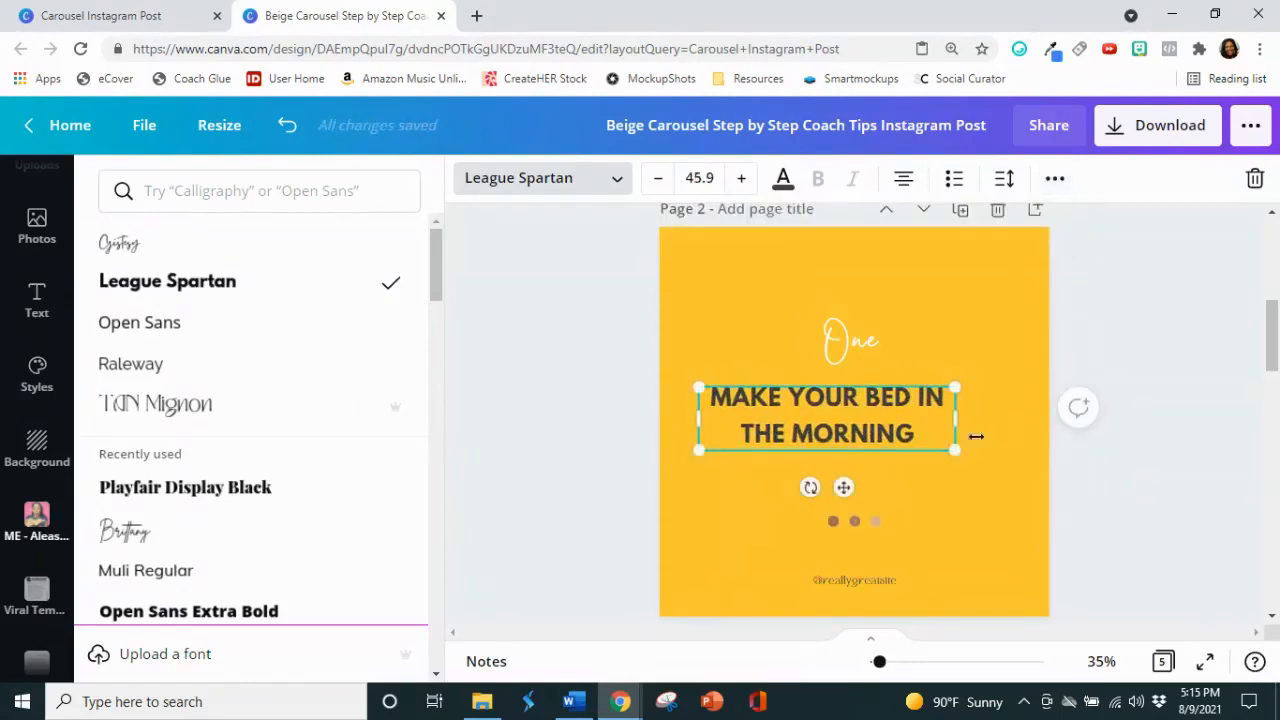
drag(957, 450, 1011, 463)
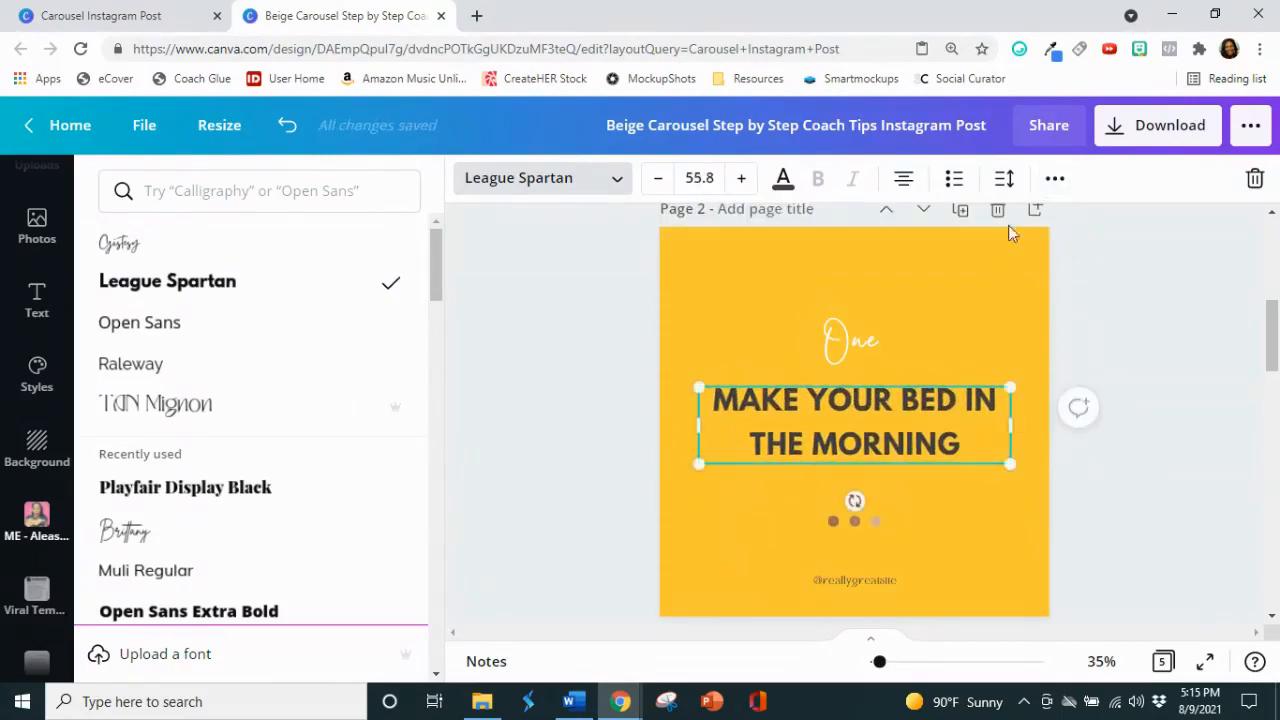
click(1143, 260)
click(1240, 238)
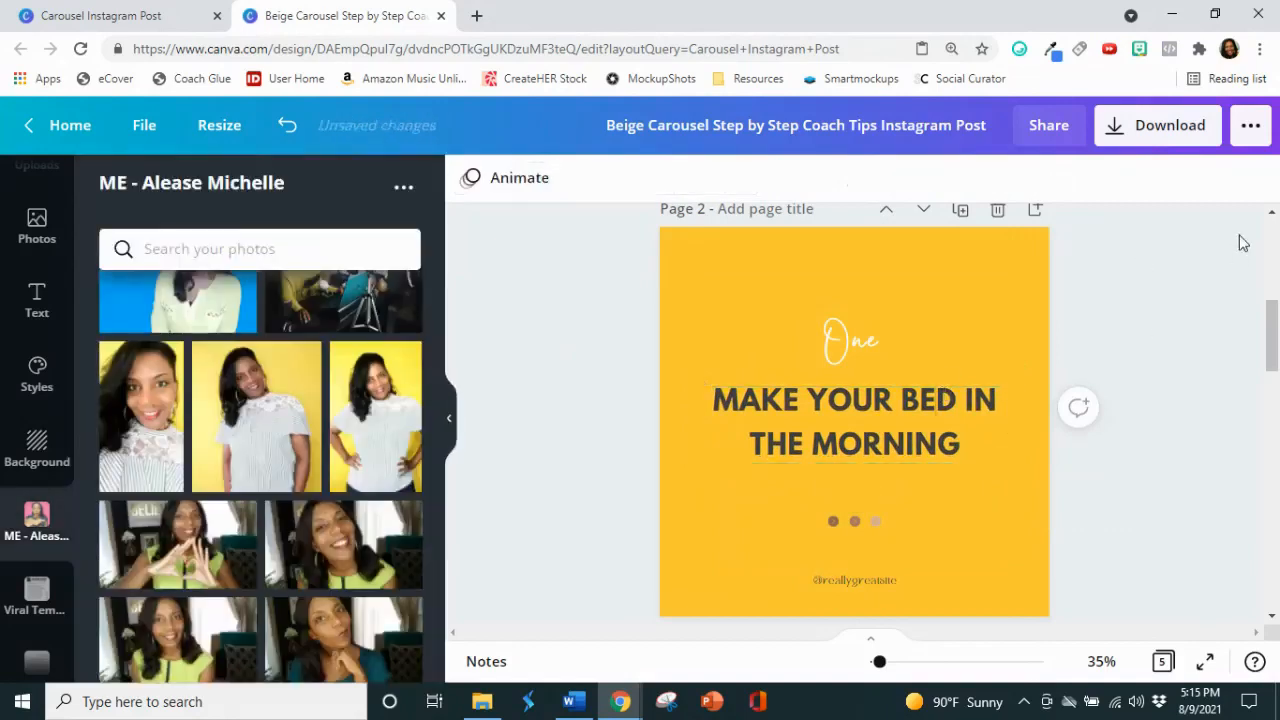
Step: Recolor the whole "Make Your Bed in the Morning" text on page 2 to black
click(943, 400)
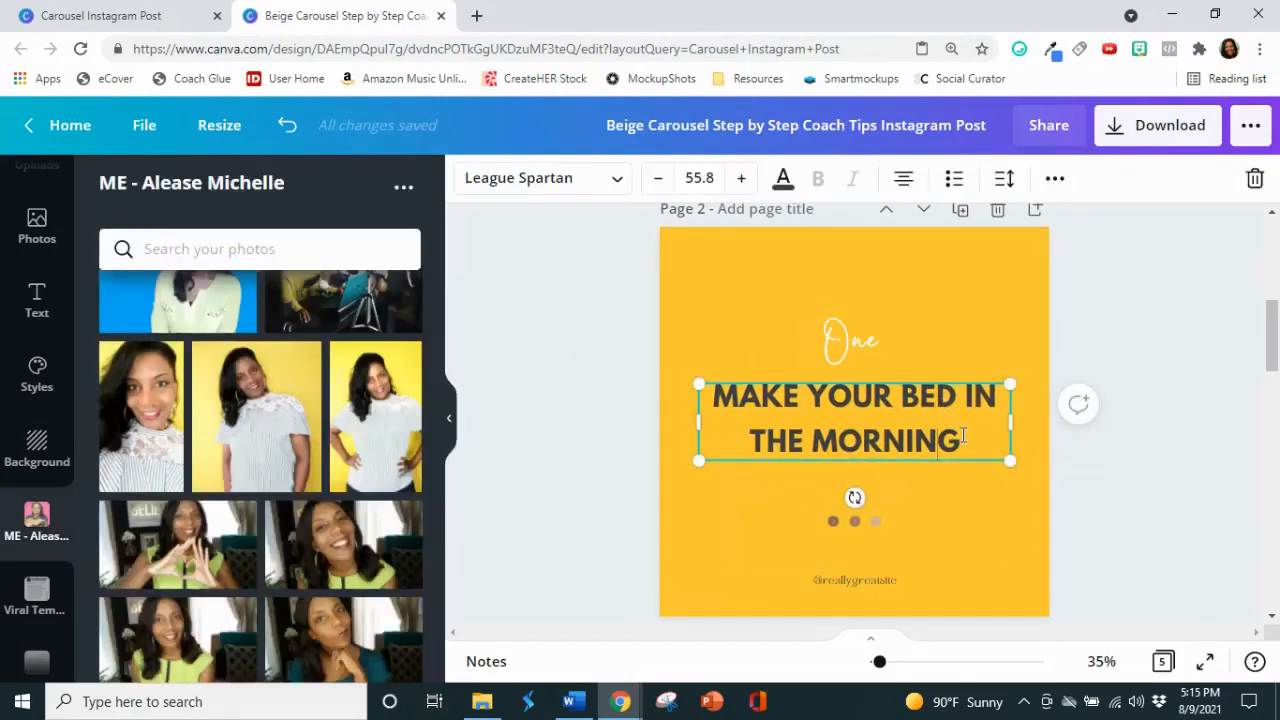
drag(963, 440, 716, 393)
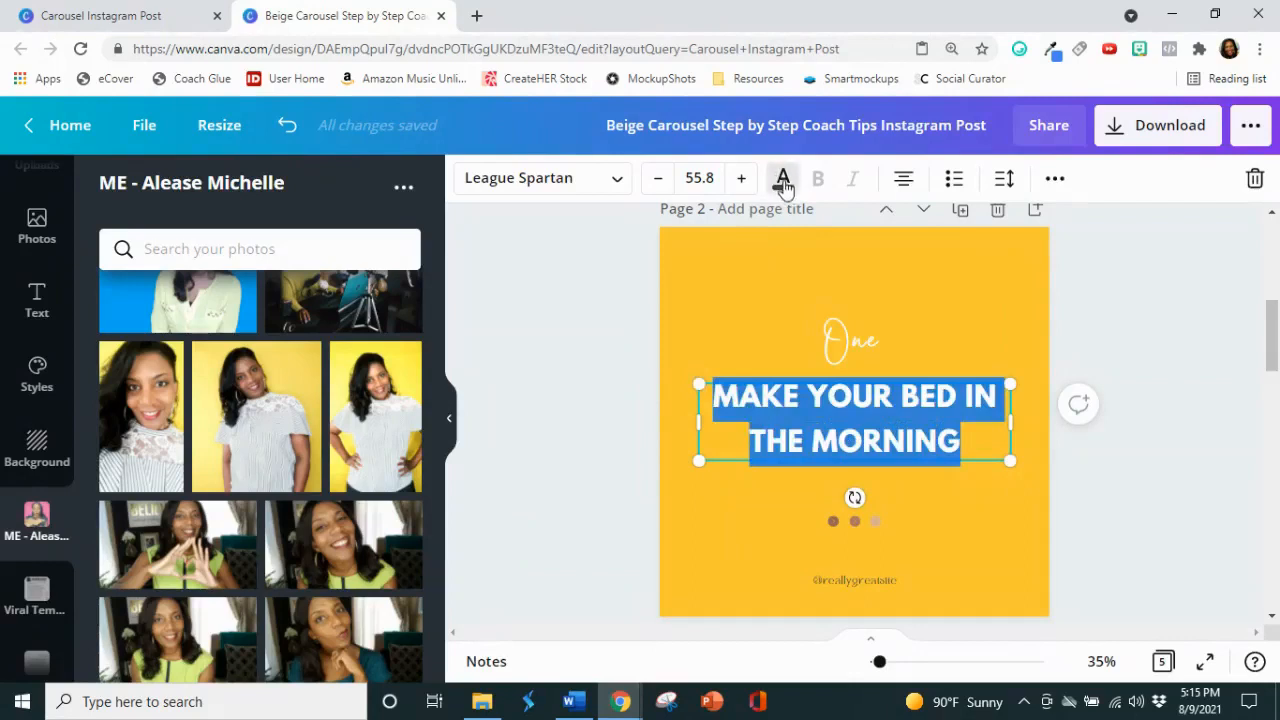
click(781, 178)
click(176, 546)
click(625, 360)
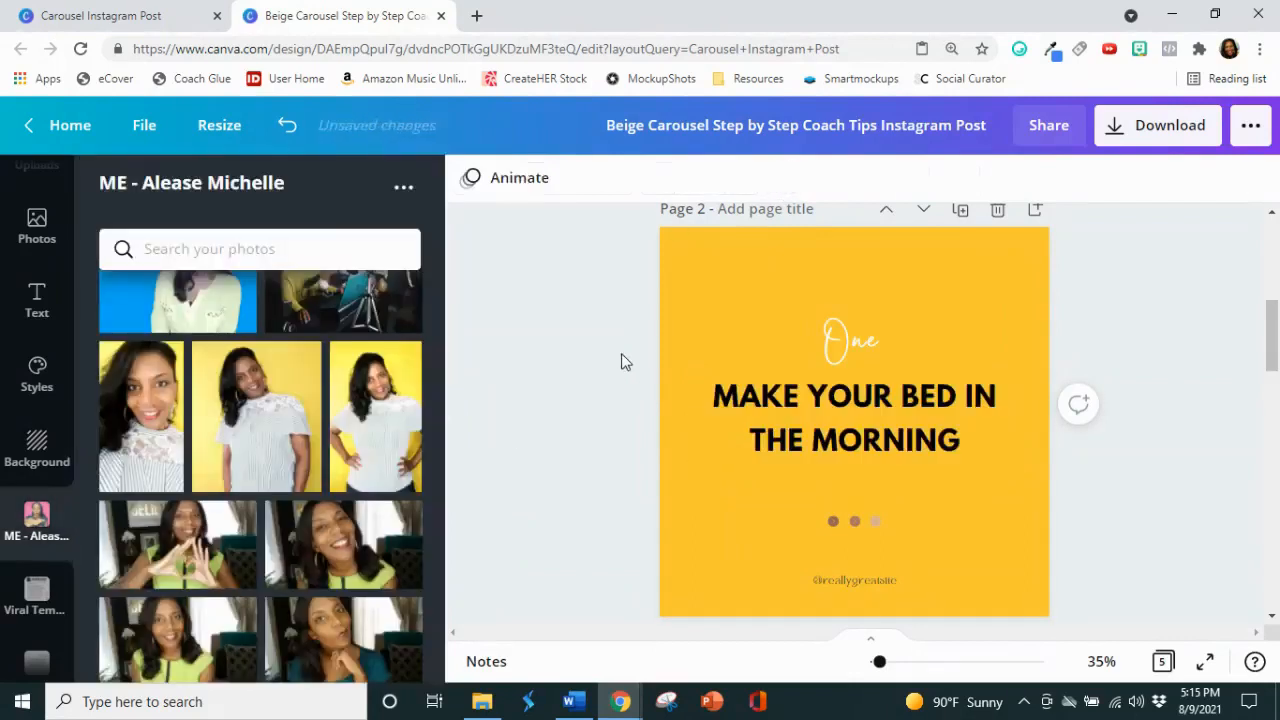
Step: Select the three small dots below the tip text on page 2 together and delete them
scroll(1000, 450, down, 2)
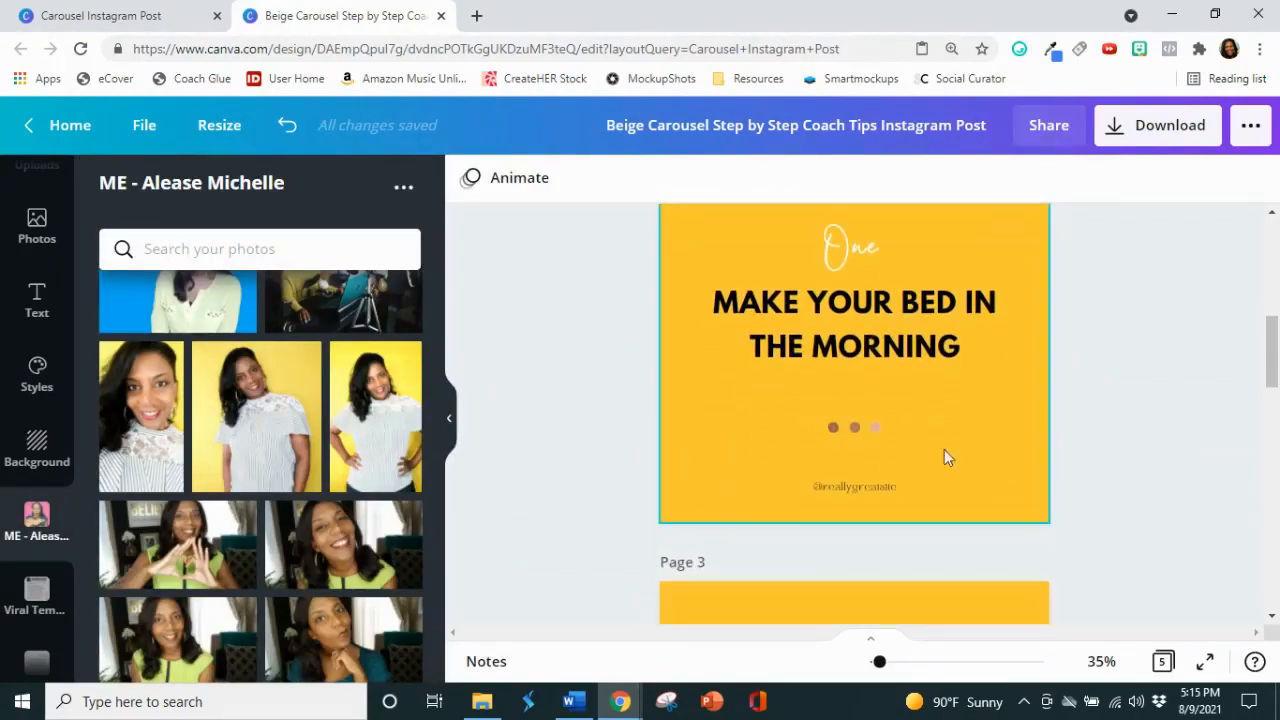
click(849, 419)
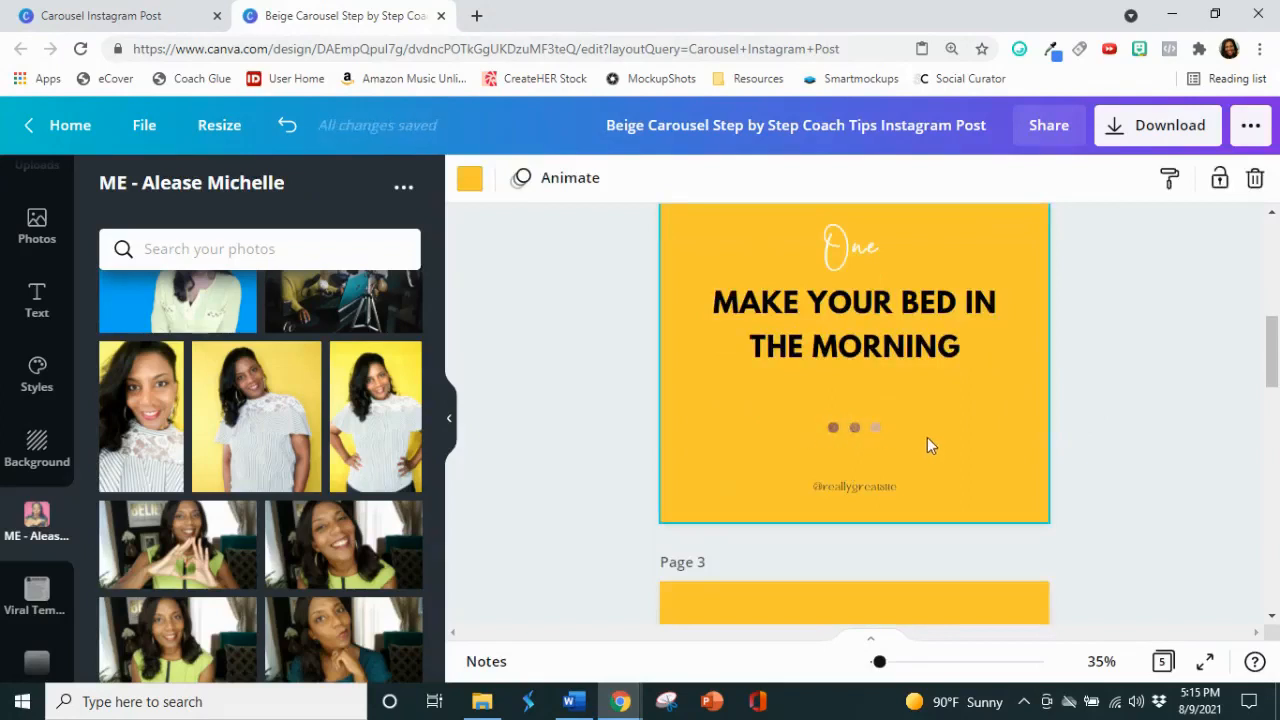
click(815, 422)
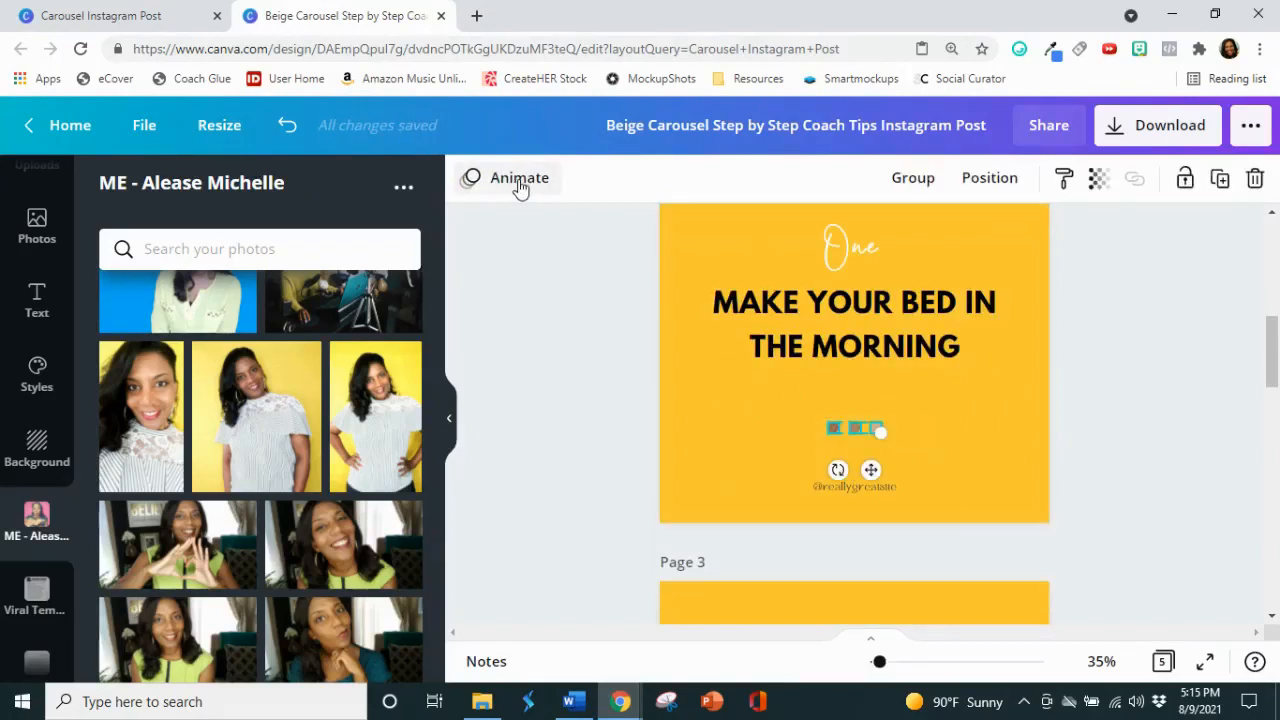
click(1189, 407)
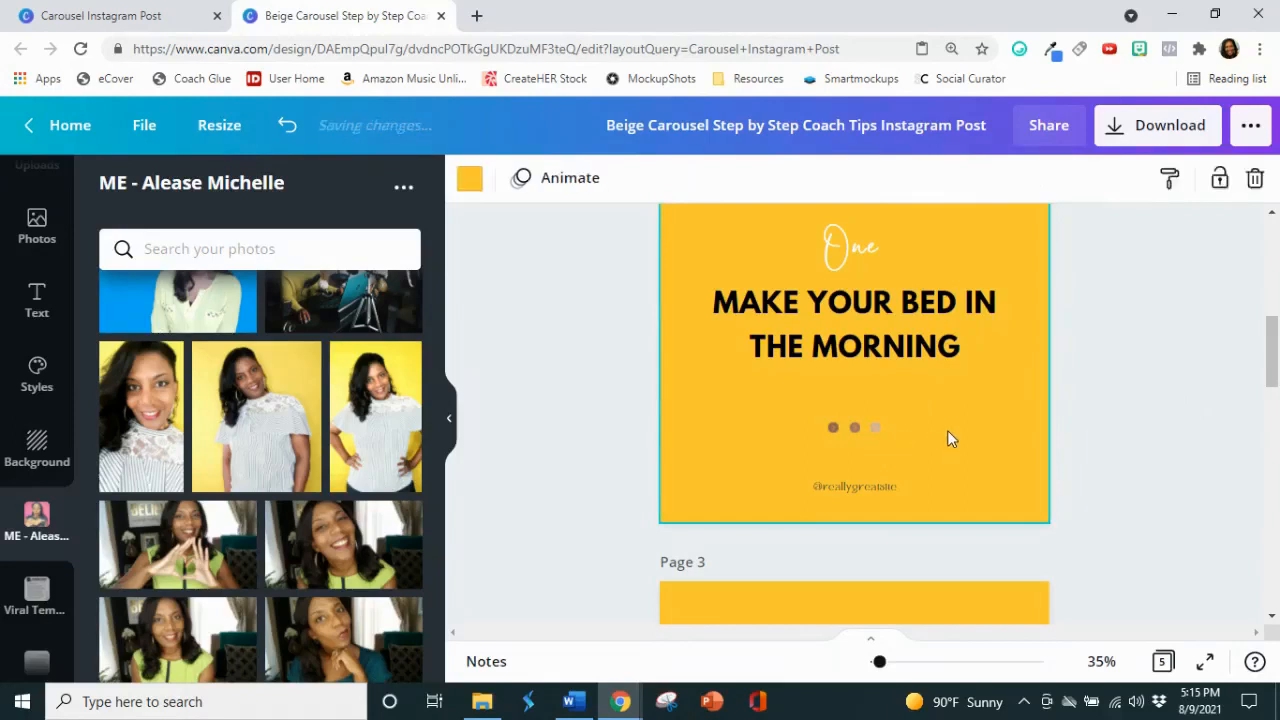
drag(947, 434, 814, 426)
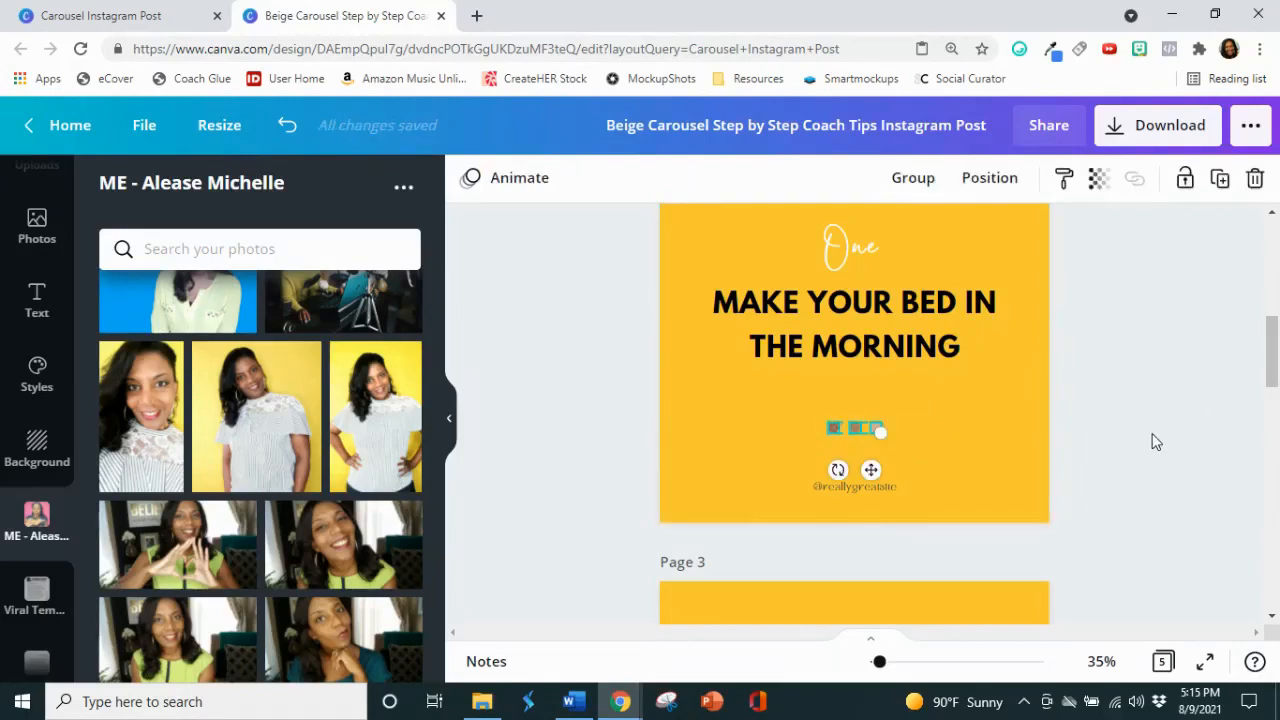
key(Delete)
Step: Delete the template's placeholder handle text at the bottom of page 2
click(847, 492)
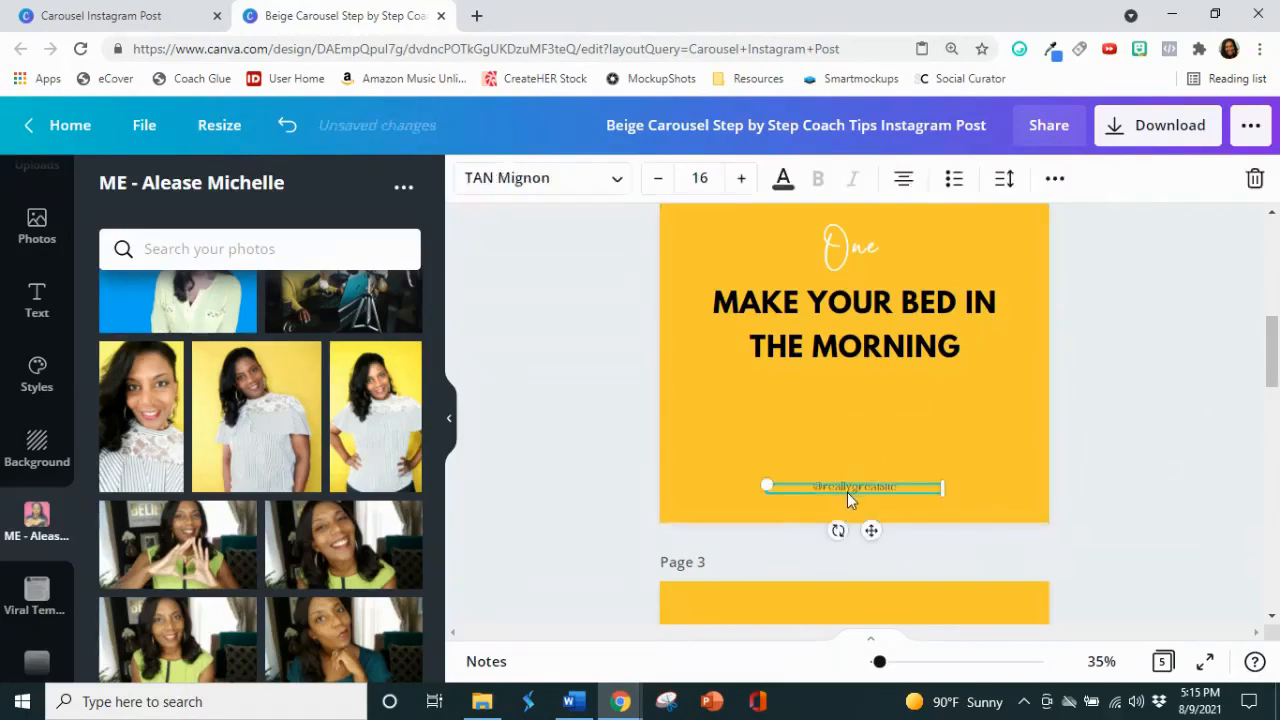
double_click(847, 492)
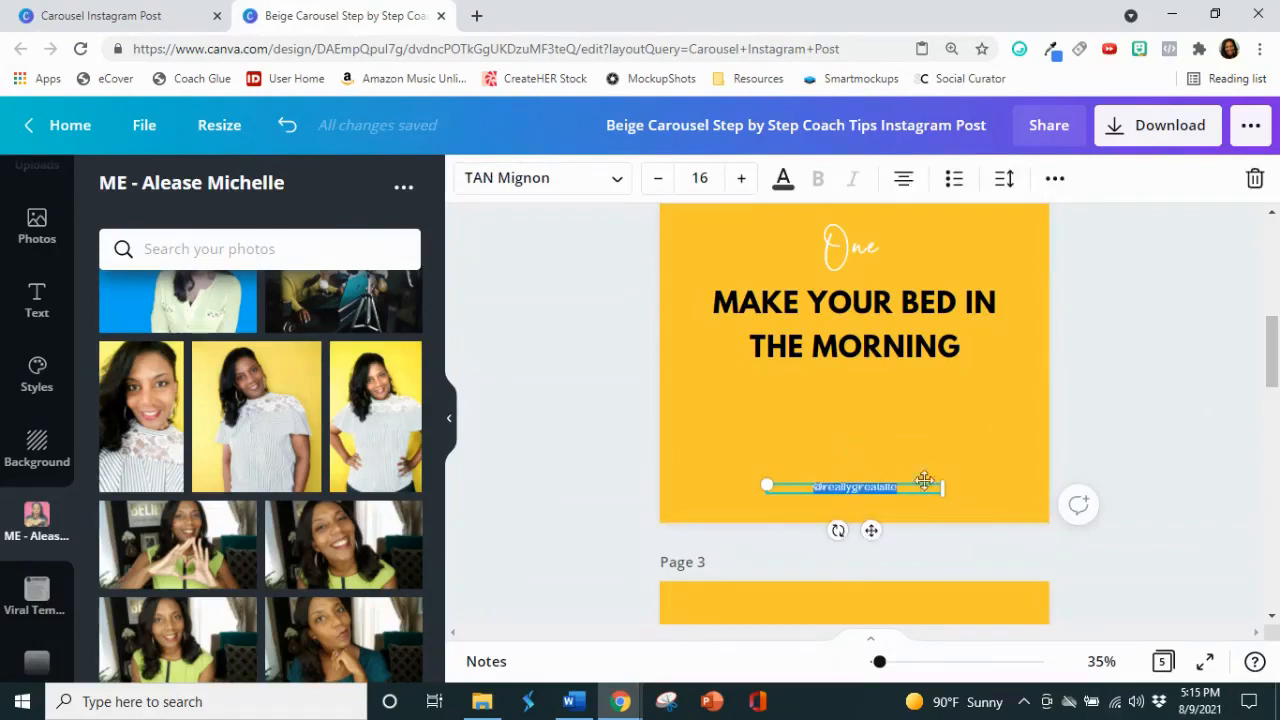
click(1253, 179)
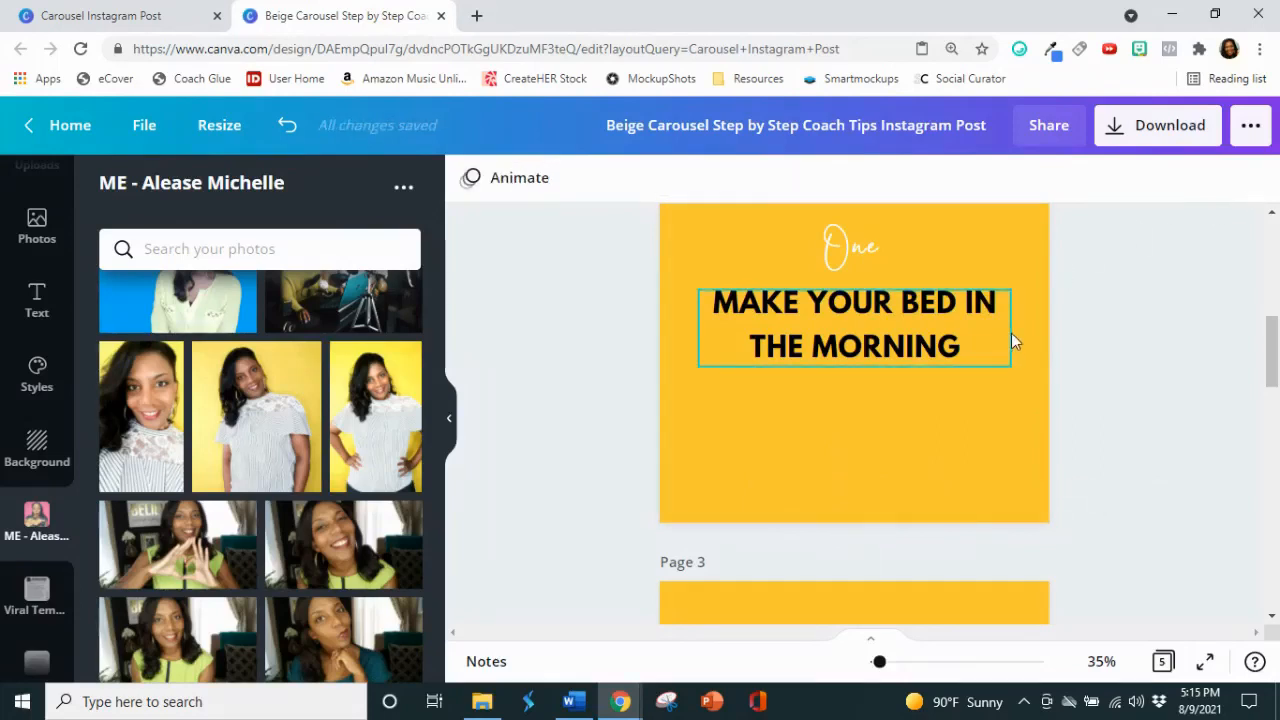
Step: Copy the brand's handle text from page 1 and paste it onto page 2
scroll(1008, 335, up, 3)
click(763, 321)
right_click(761, 321)
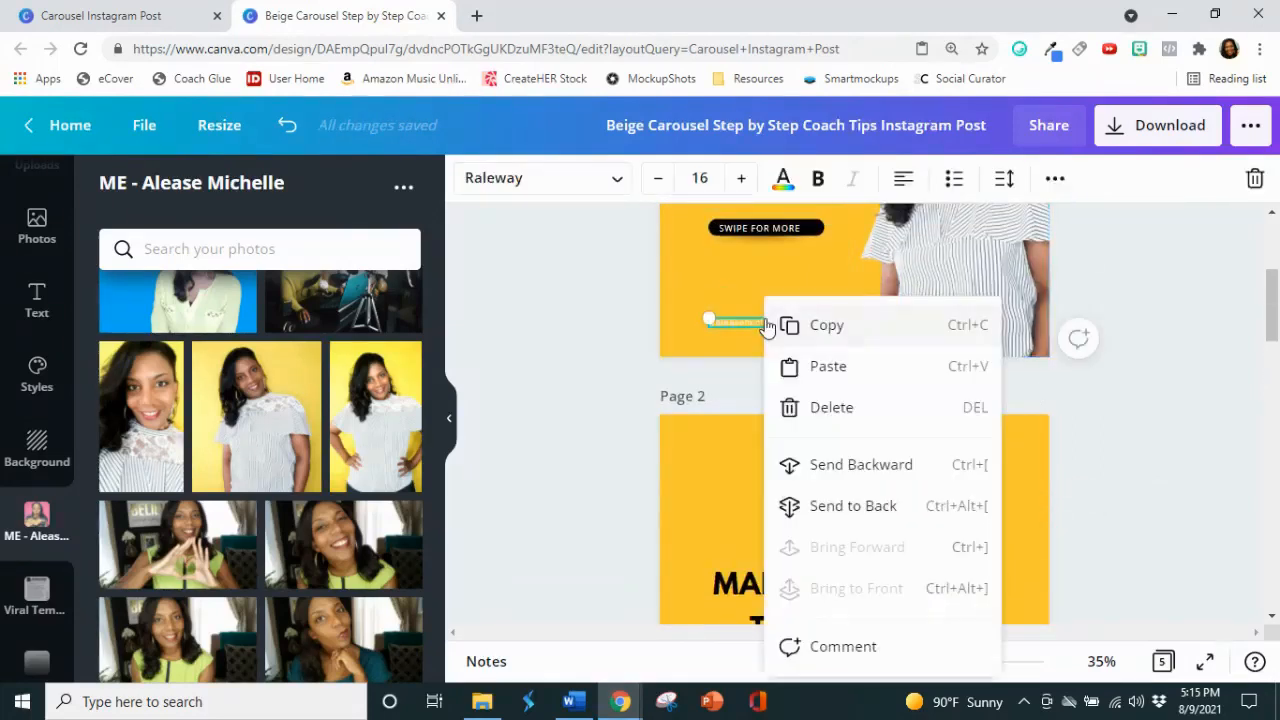
click(820, 328)
scroll(812, 380, down, 3)
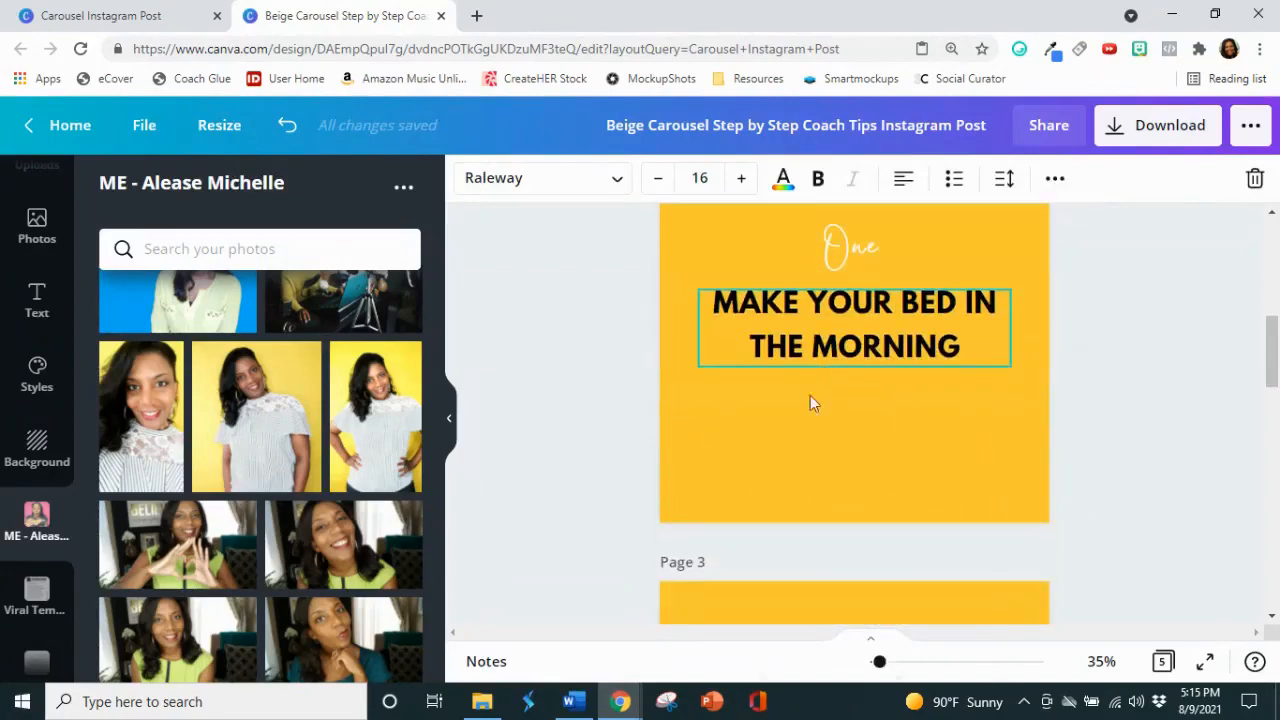
right_click(796, 490)
click(859, 548)
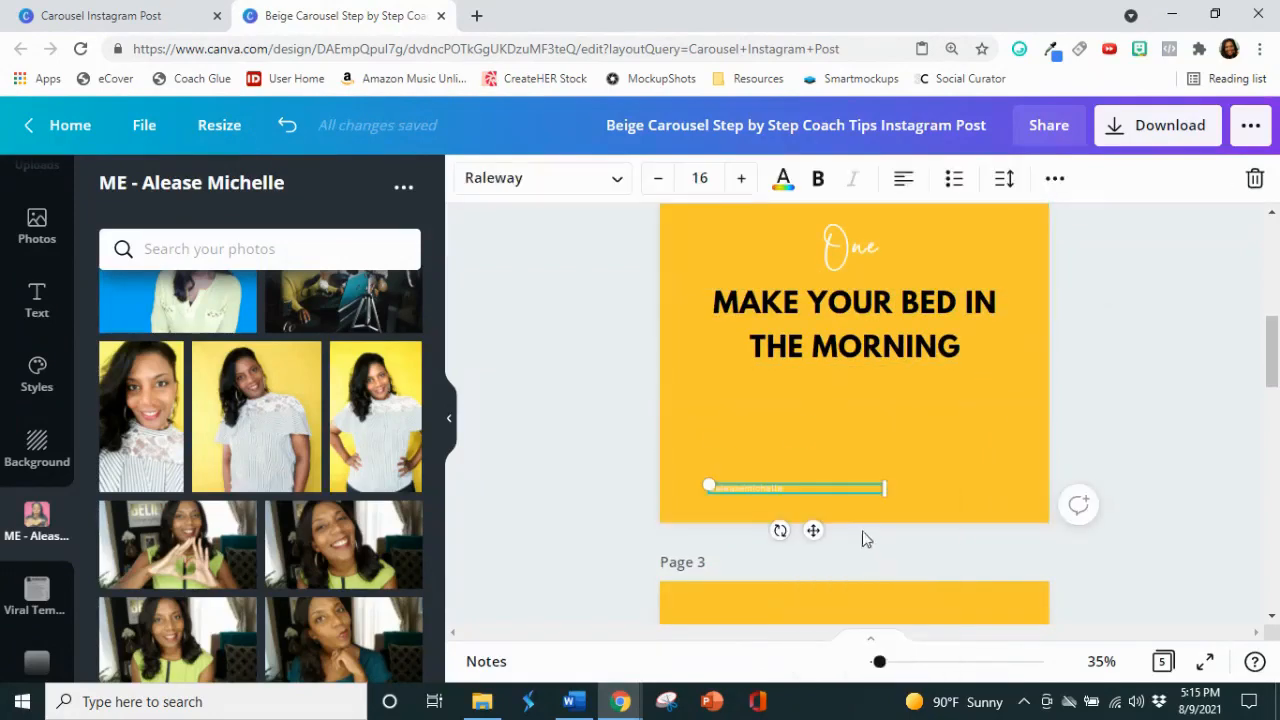
Step: Center-align the pasted handle text and move it to the horizontal center near the bottom edge of page 2
click(900, 180)
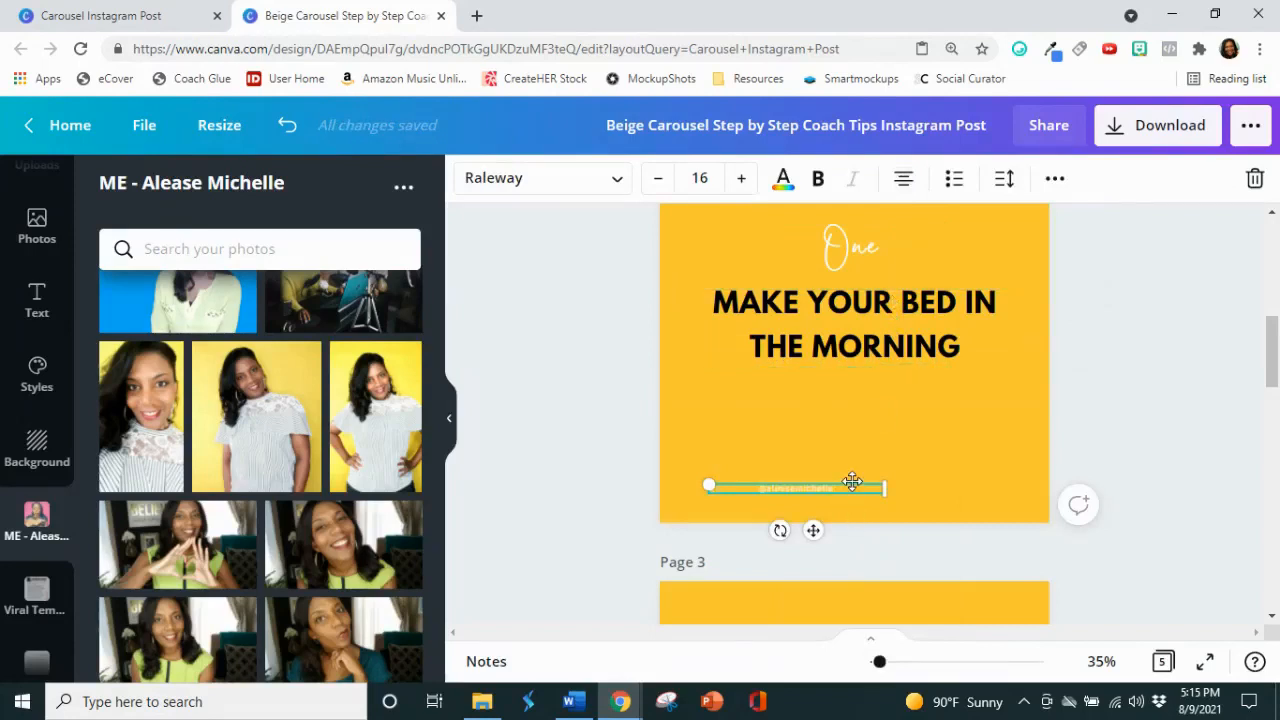
drag(852, 482, 911, 485)
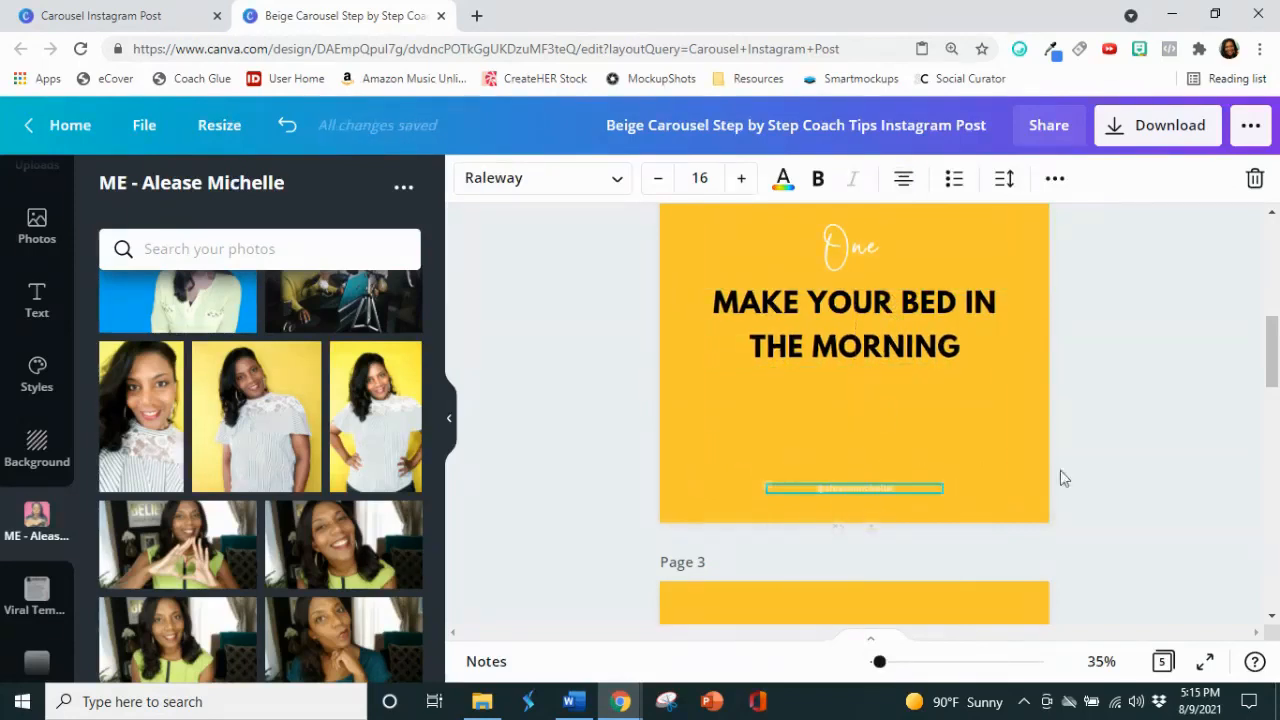
click(1140, 465)
scroll(1140, 465, down, 3)
scroll(1146, 461, up, 3)
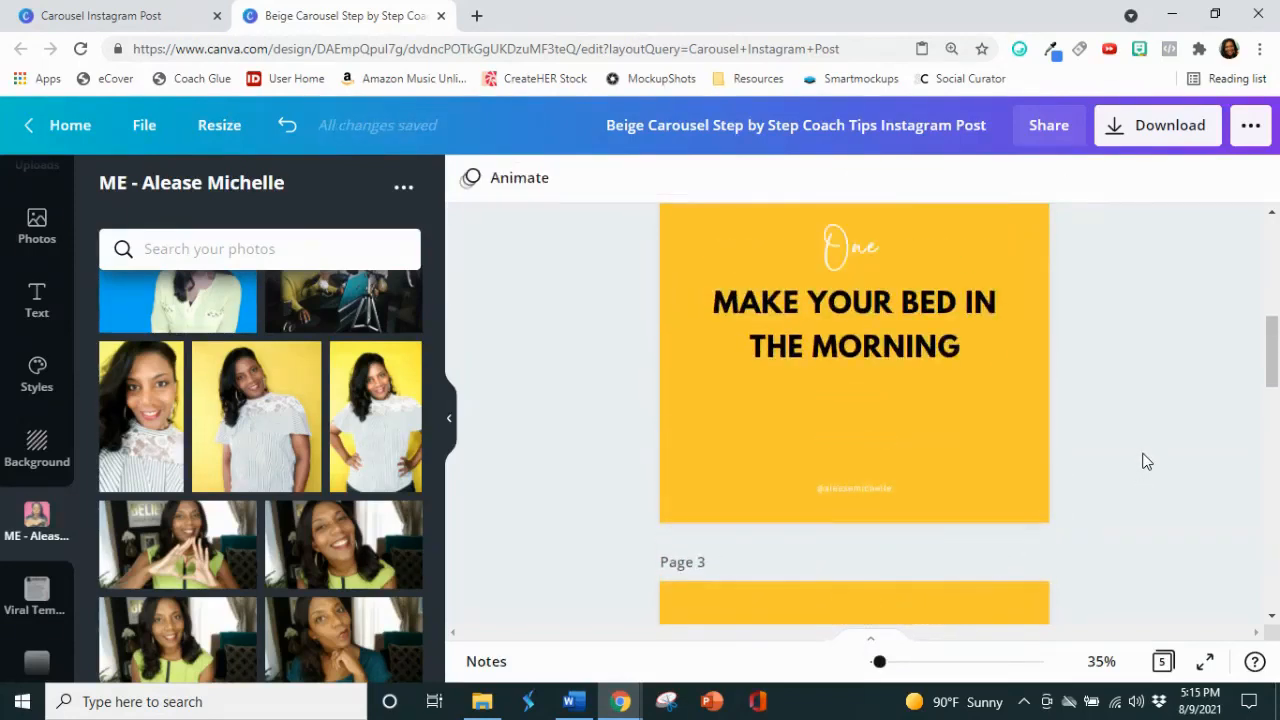
scroll(1145, 459, down, 1)
scroll(1143, 450, up, 2)
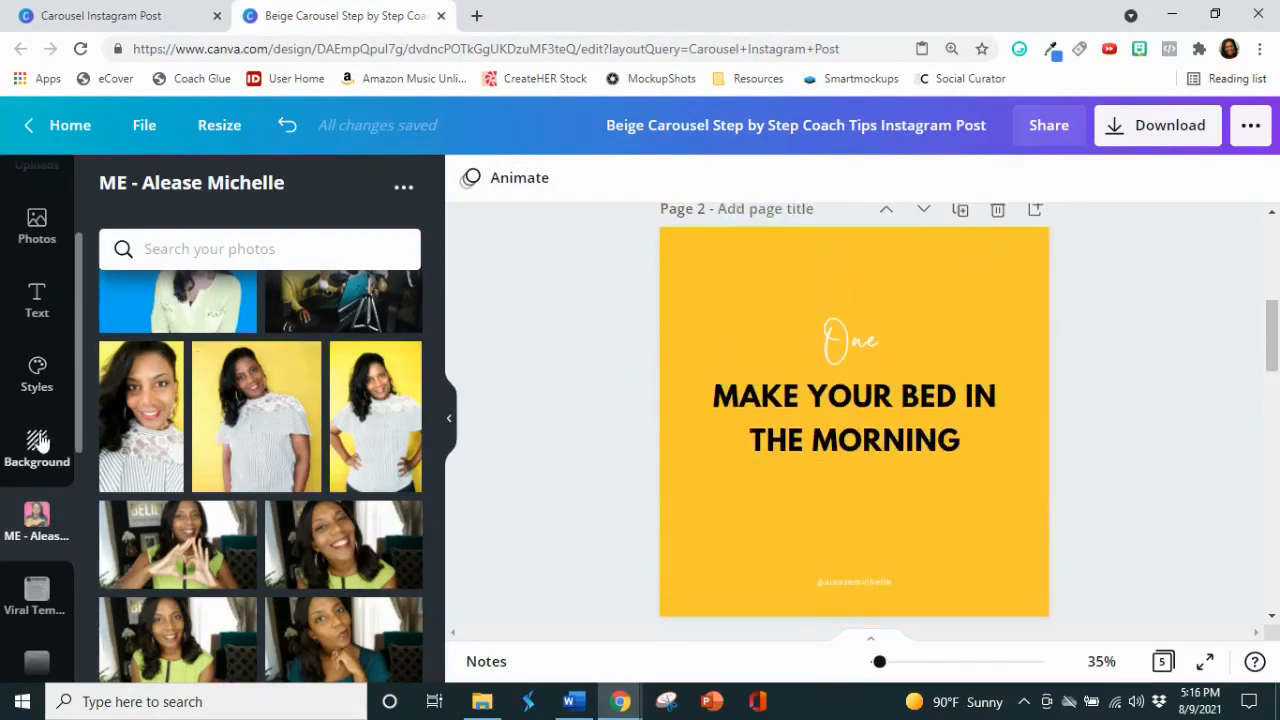
Step: Search the Canva elements for "bed" and add the blue bed illustration with the red frame to page 2
scroll(45, 395, down, 1)
scroll(46, 400, down, 2)
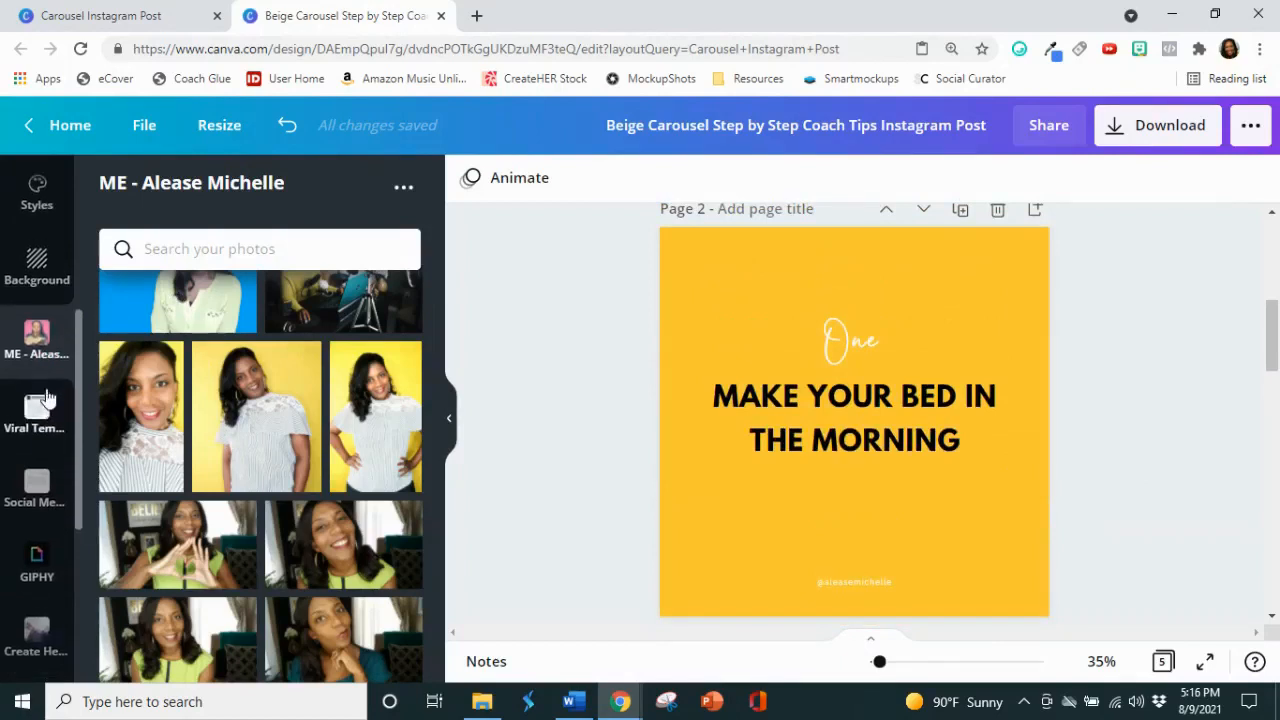
scroll(46, 371, up, 4)
click(36, 263)
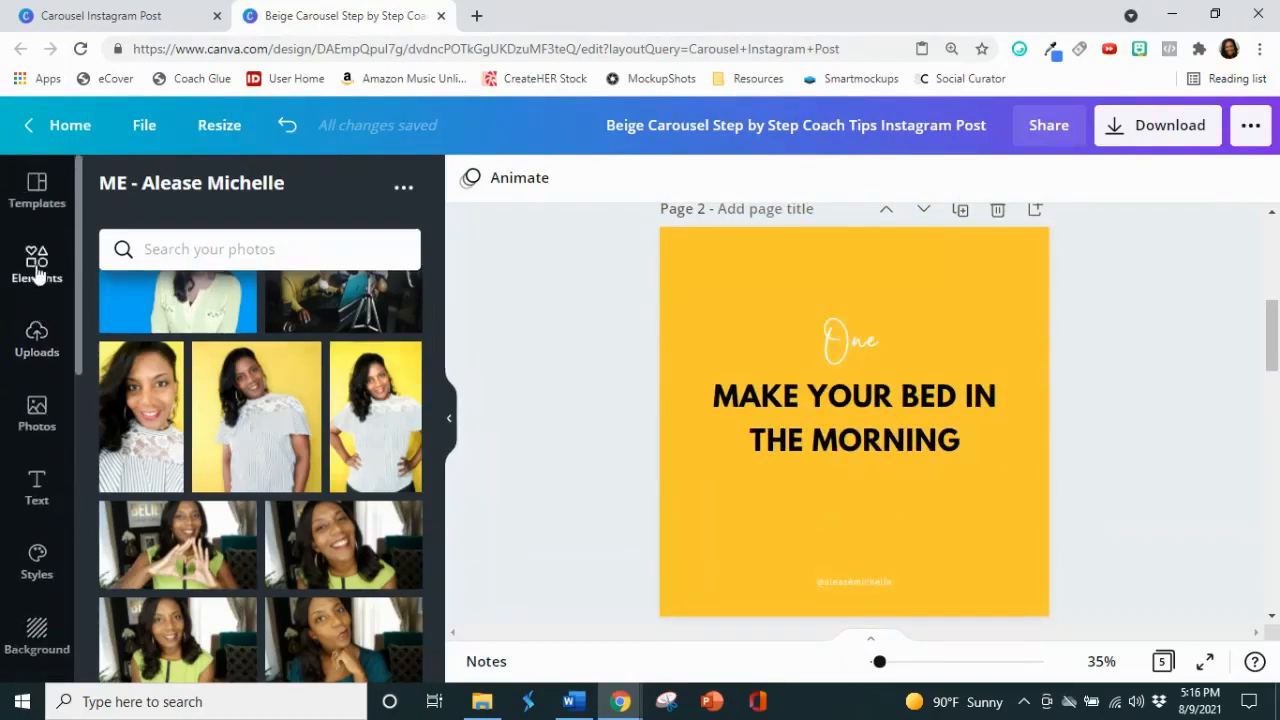
click(181, 190)
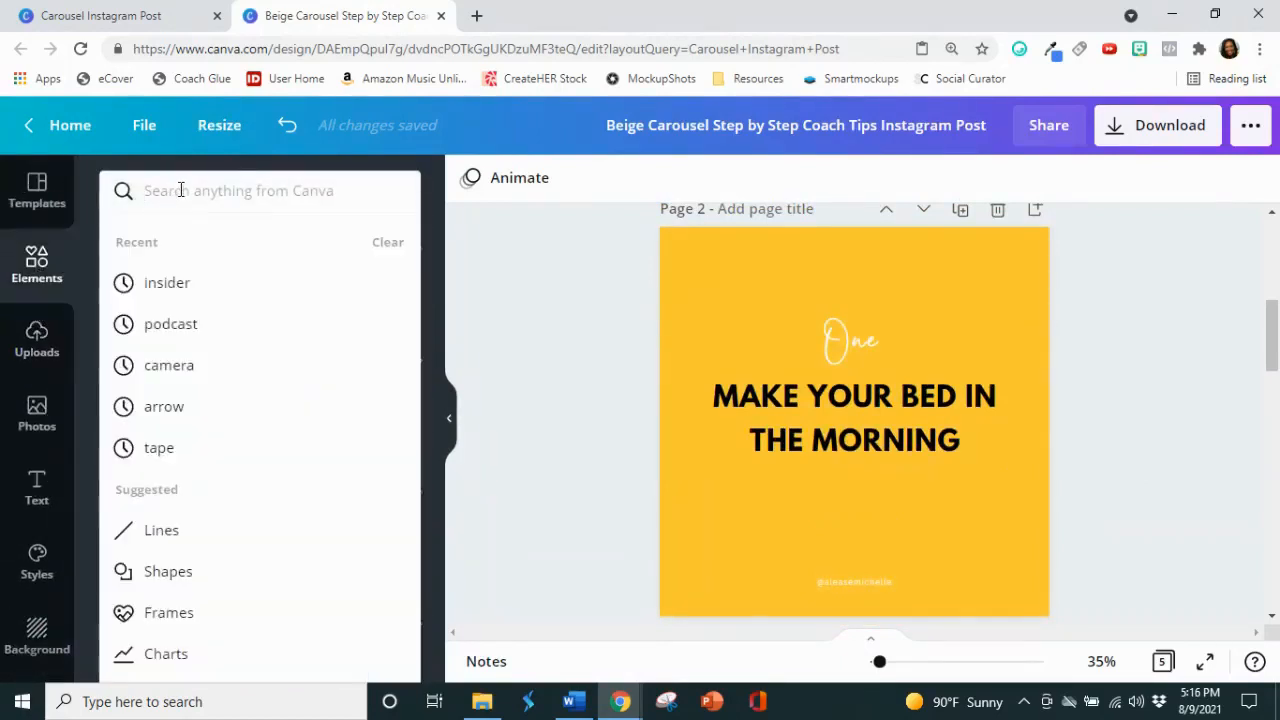
click(40, 257)
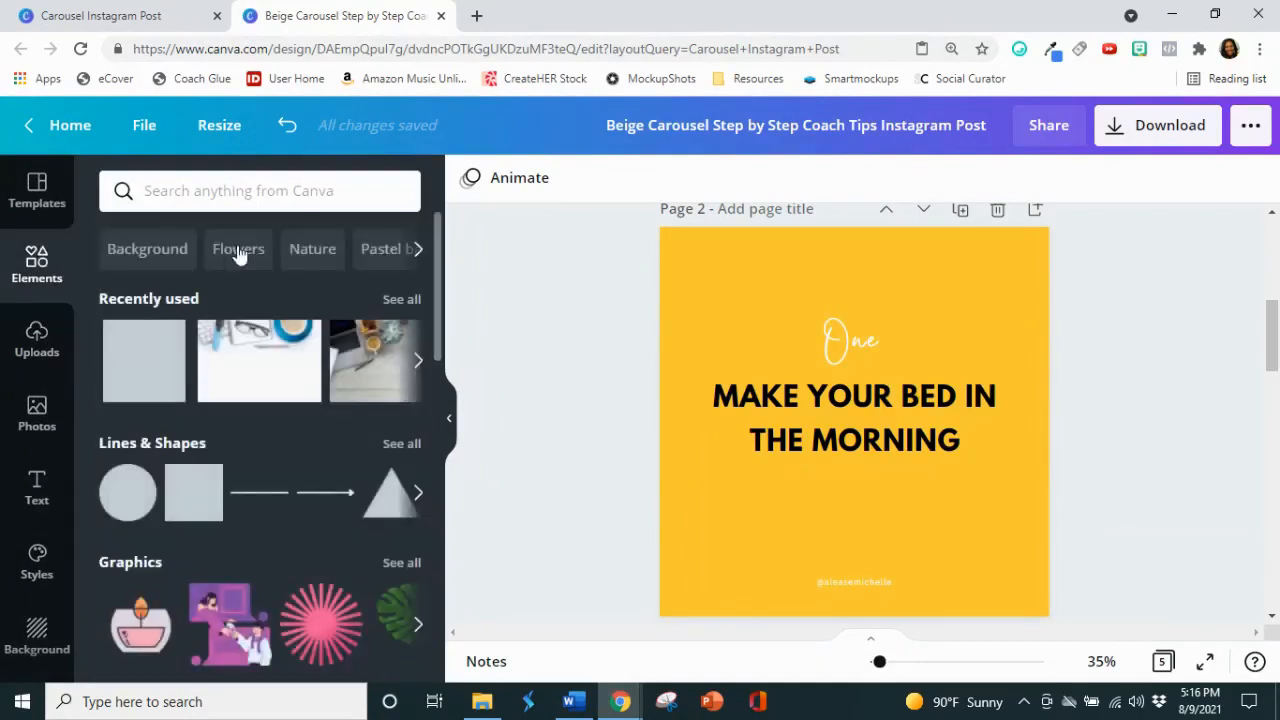
click(230, 204)
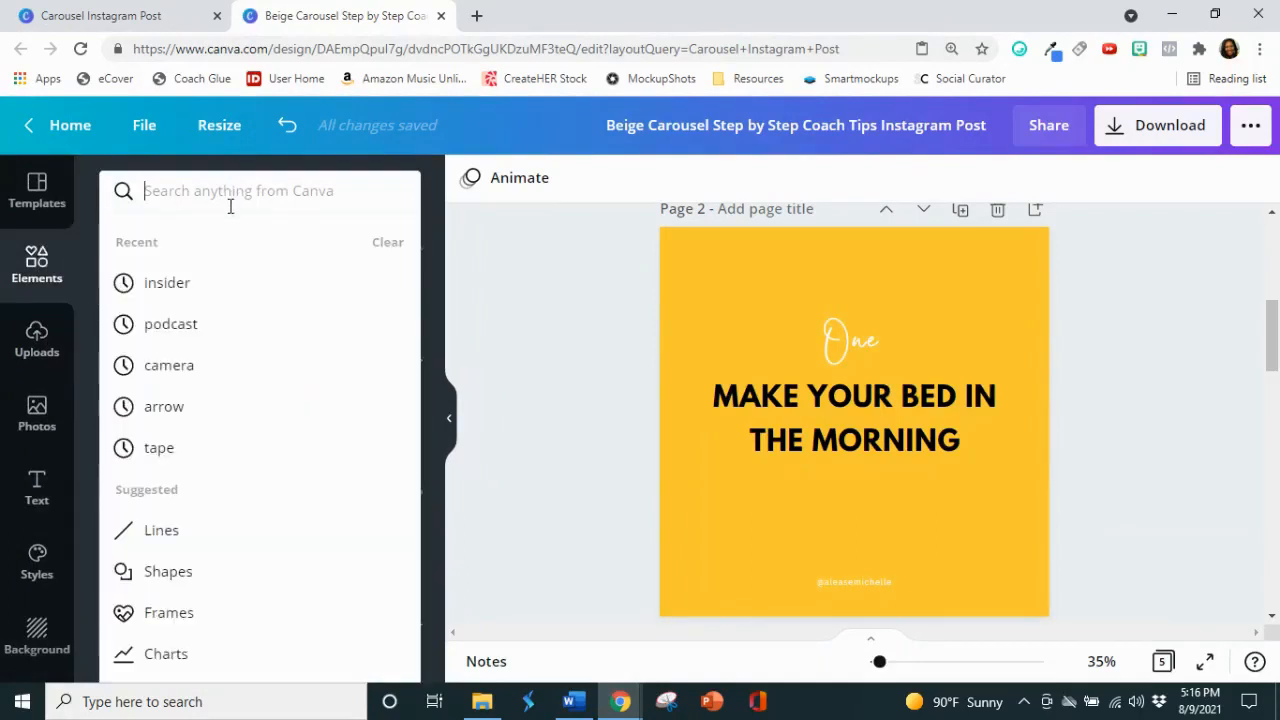
text(bed)
key(Return)
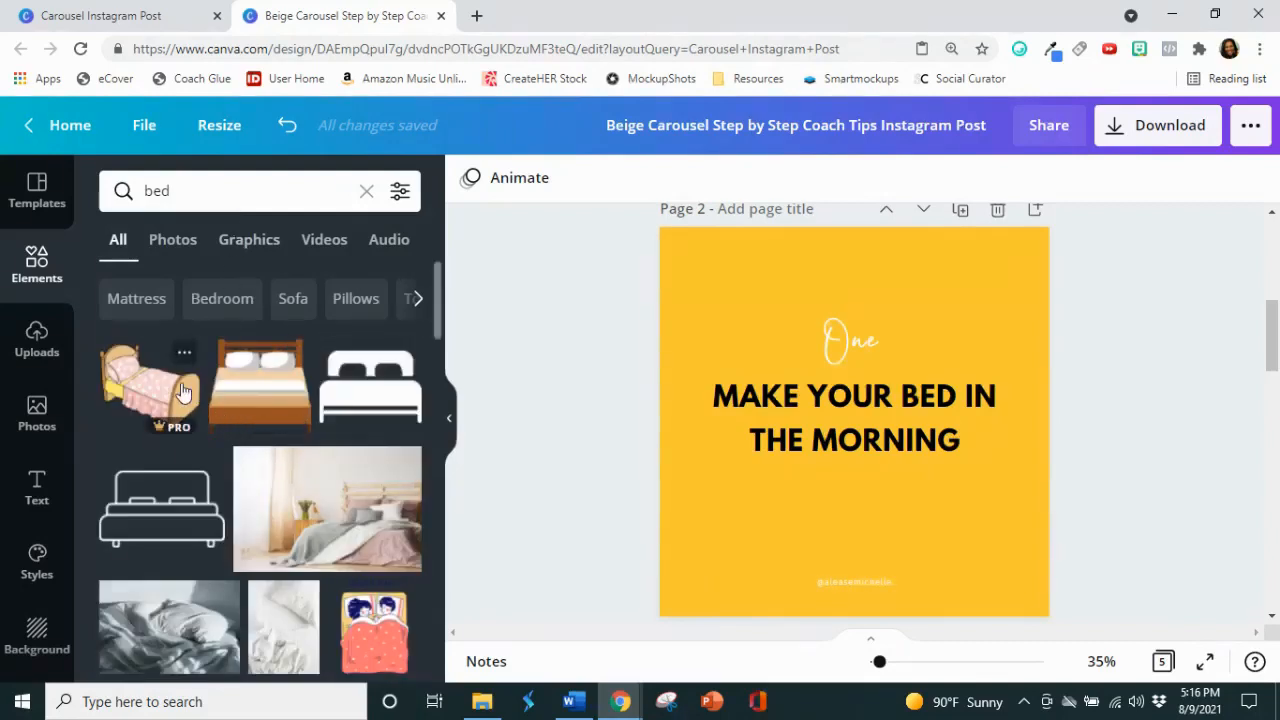
scroll(243, 380, down, 2)
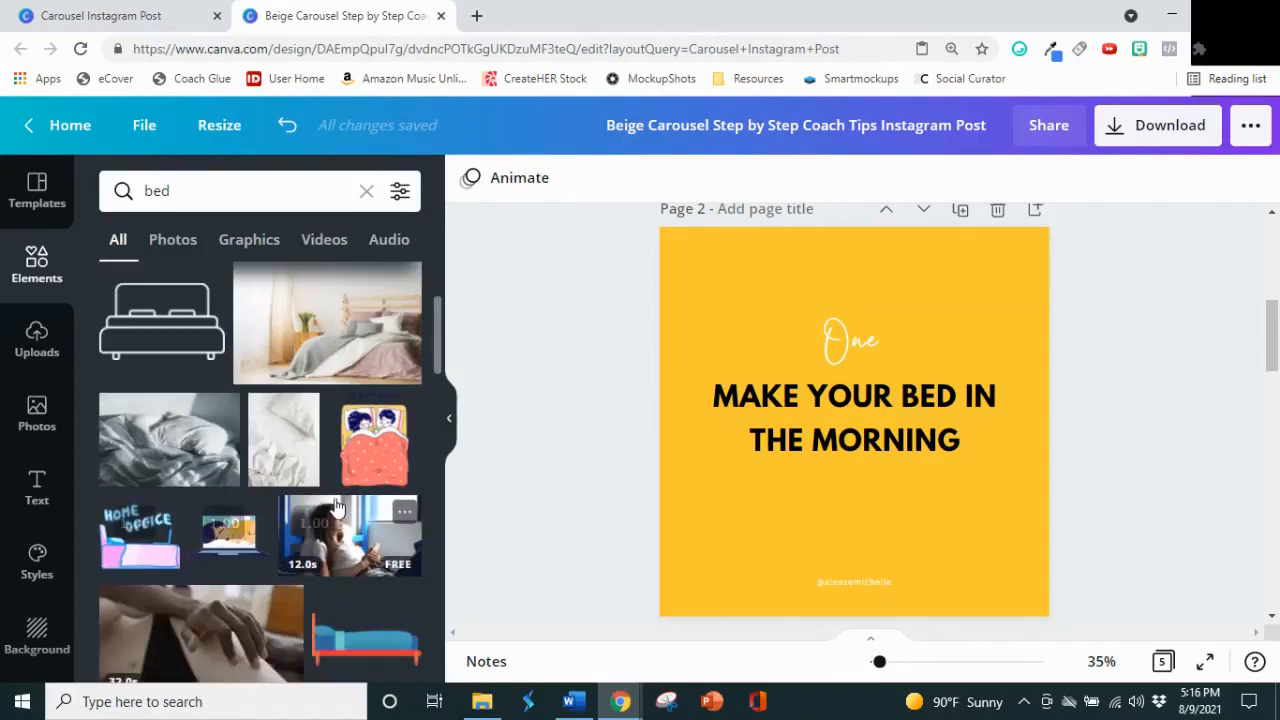
scroll(335, 491, down, 2)
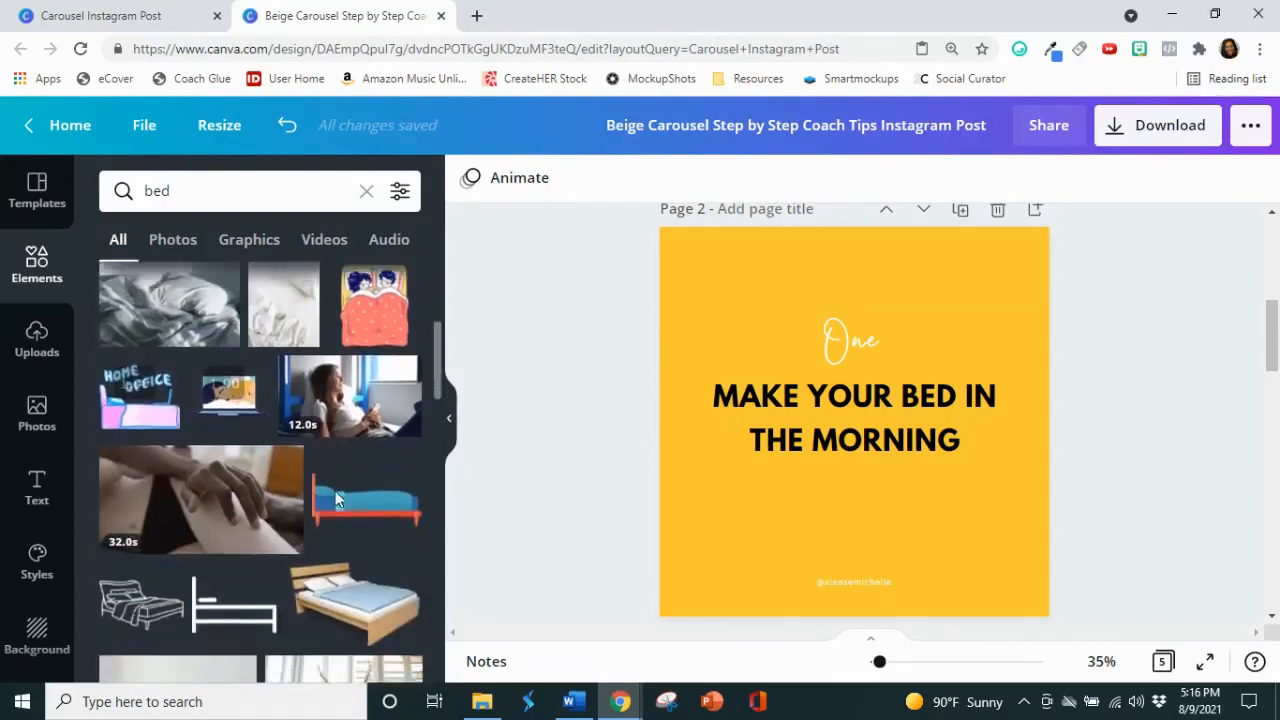
click(338, 460)
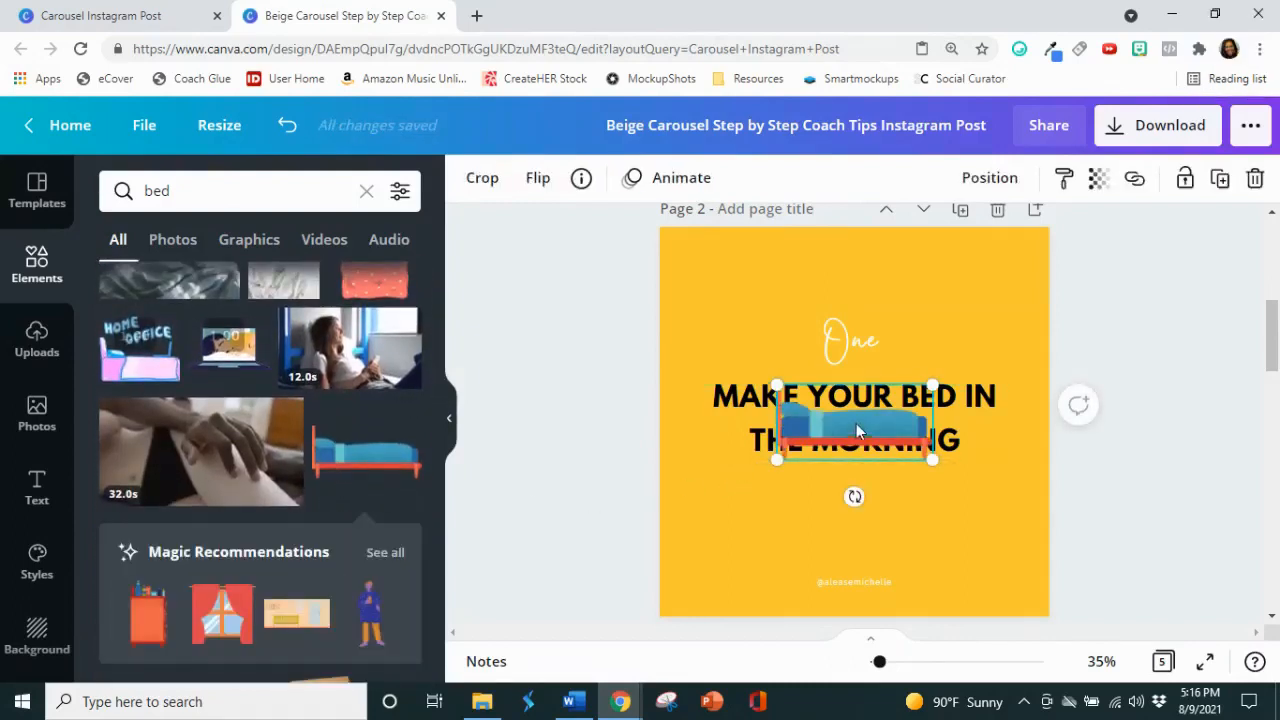
Step: Move the bed illustration below the tip text on page 2, above the handle
drag(863, 430, 872, 504)
click(1157, 431)
scroll(1158, 430, down, 3)
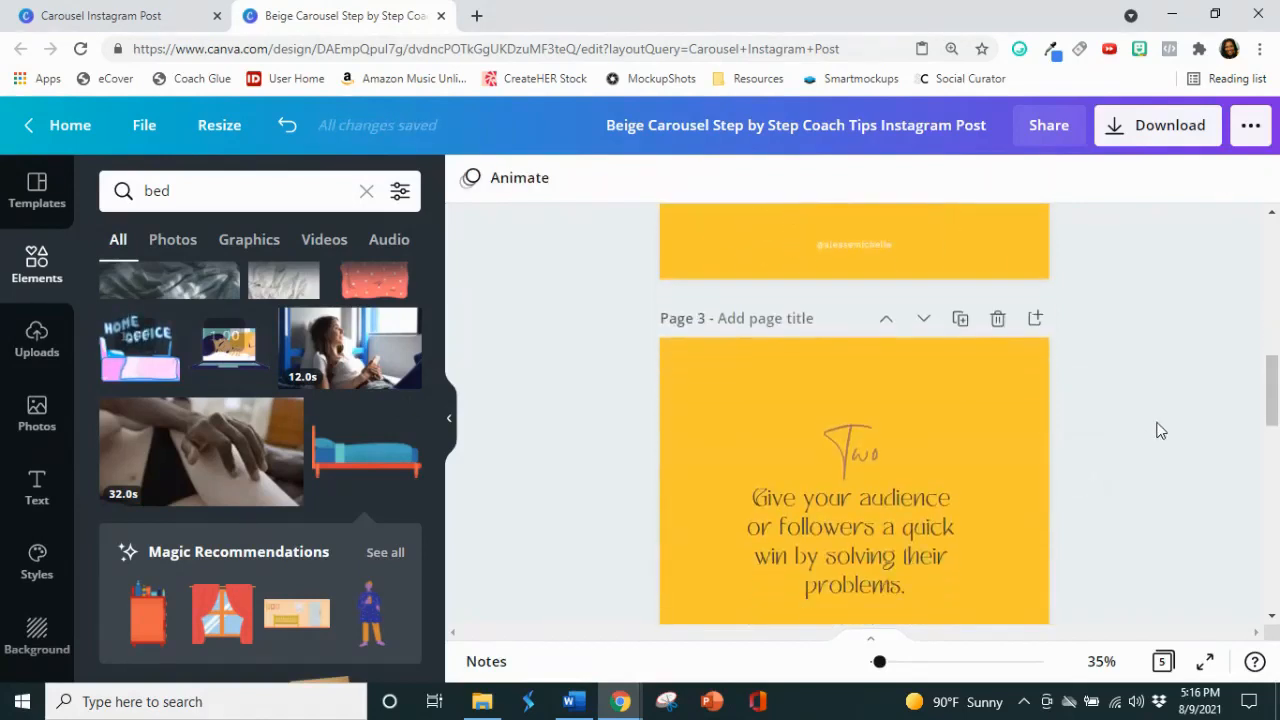
Step: Change the "Two" heading on page 3 to white
scroll(1157, 430, down, 2)
click(851, 322)
click(851, 322)
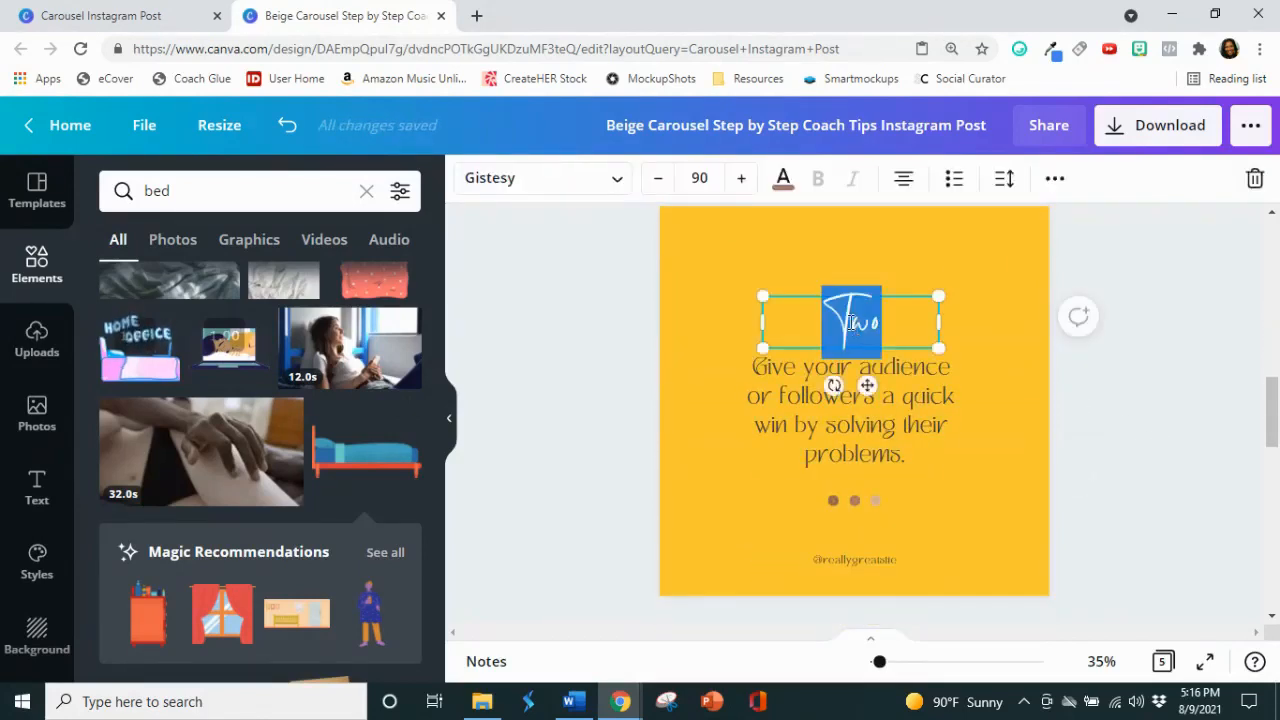
click(784, 186)
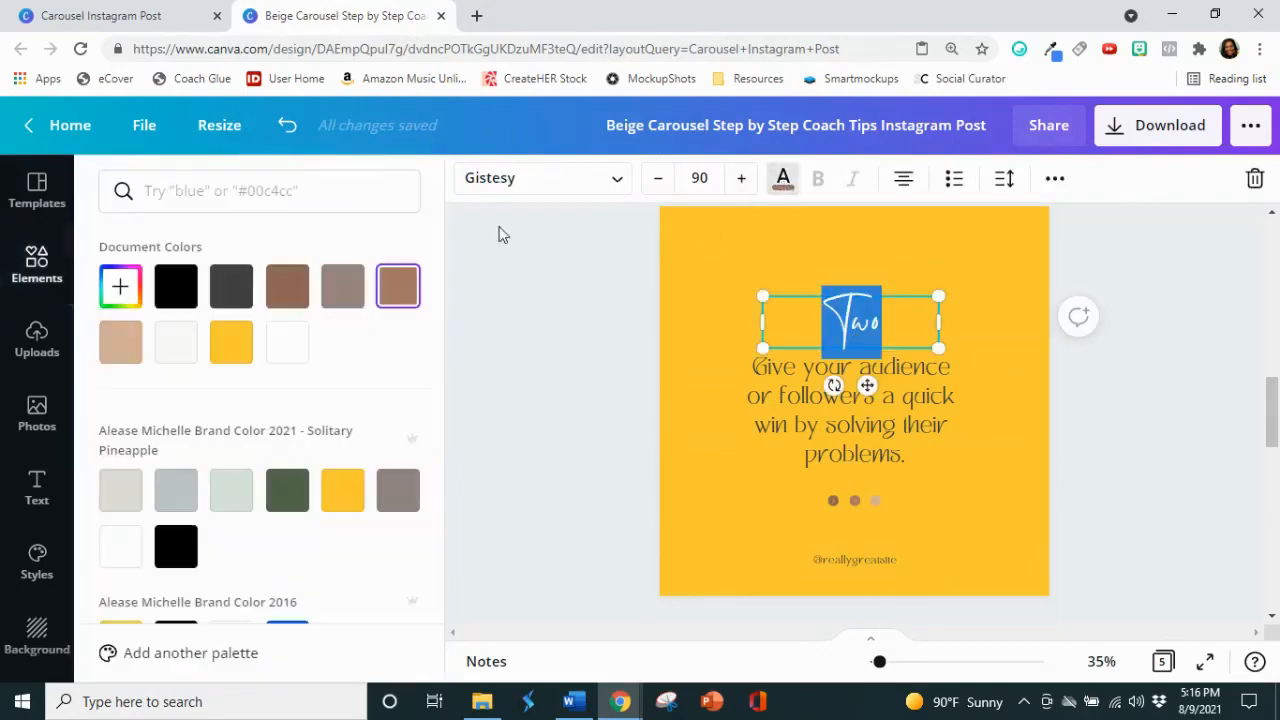
click(300, 345)
click(538, 319)
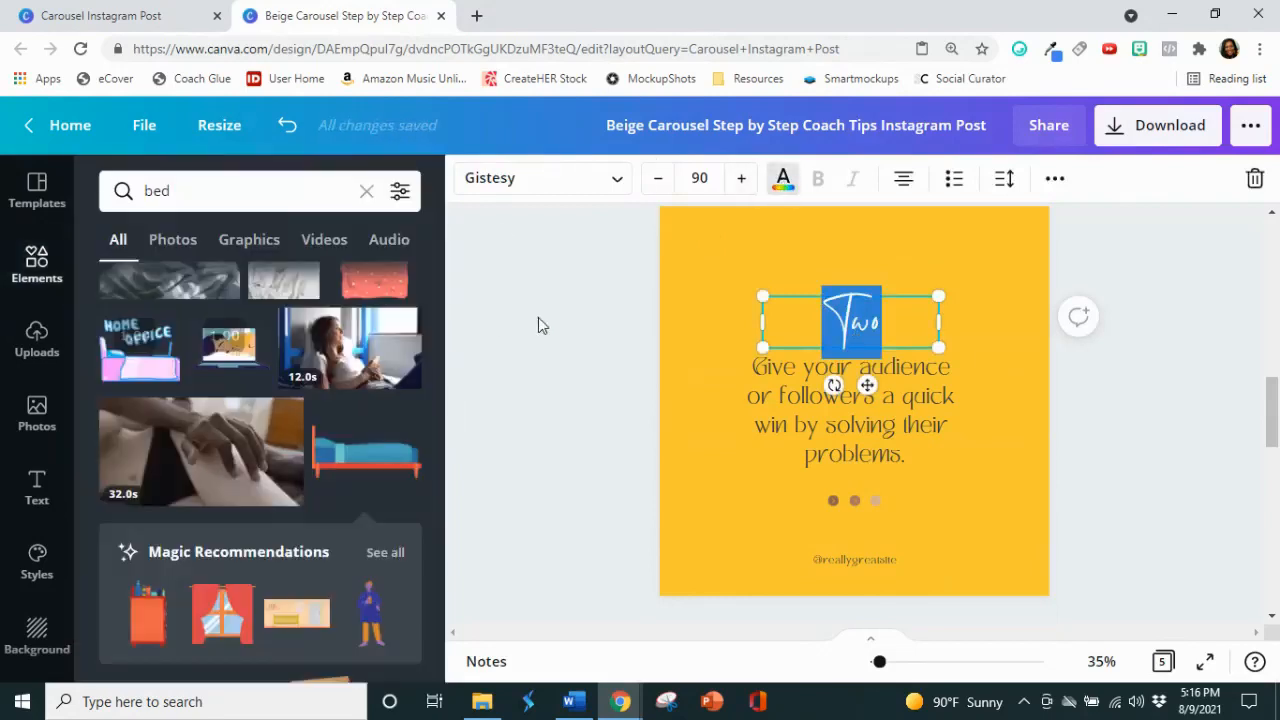
Step: Set the font of the tip text on page 3 to League Spartan, matching the tip on page 2
click(880, 418)
click(880, 418)
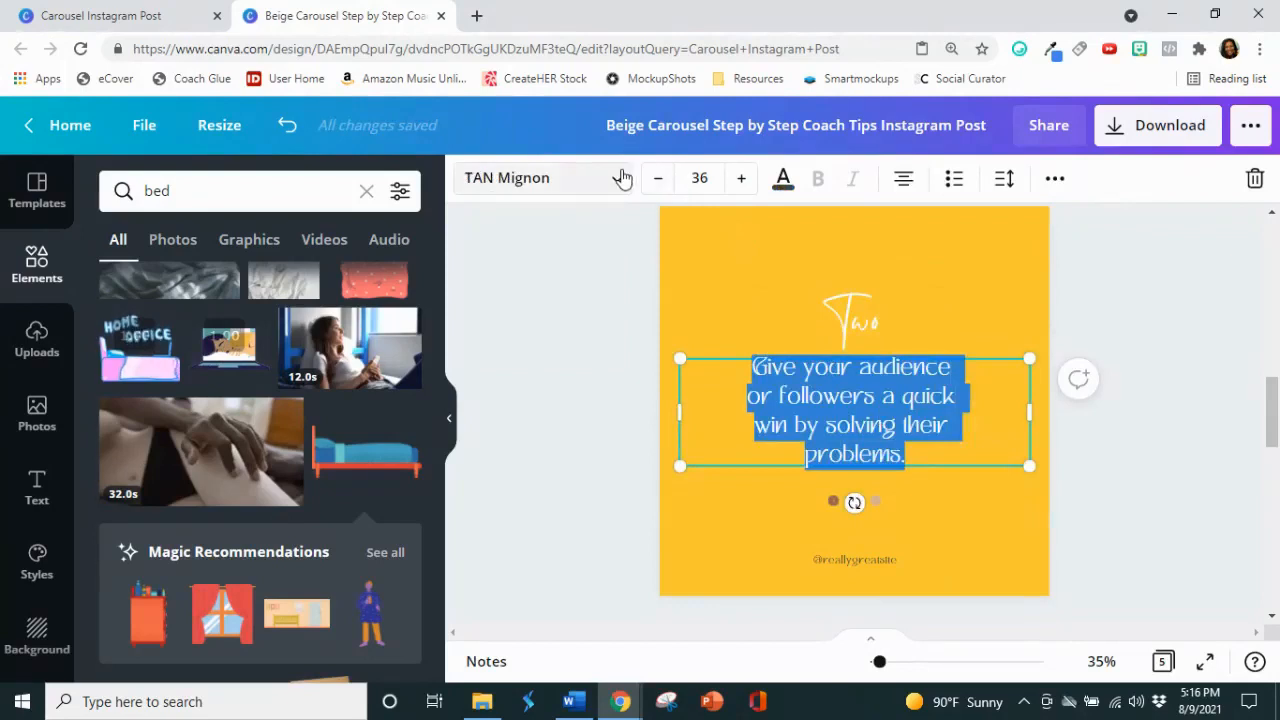
click(580, 178)
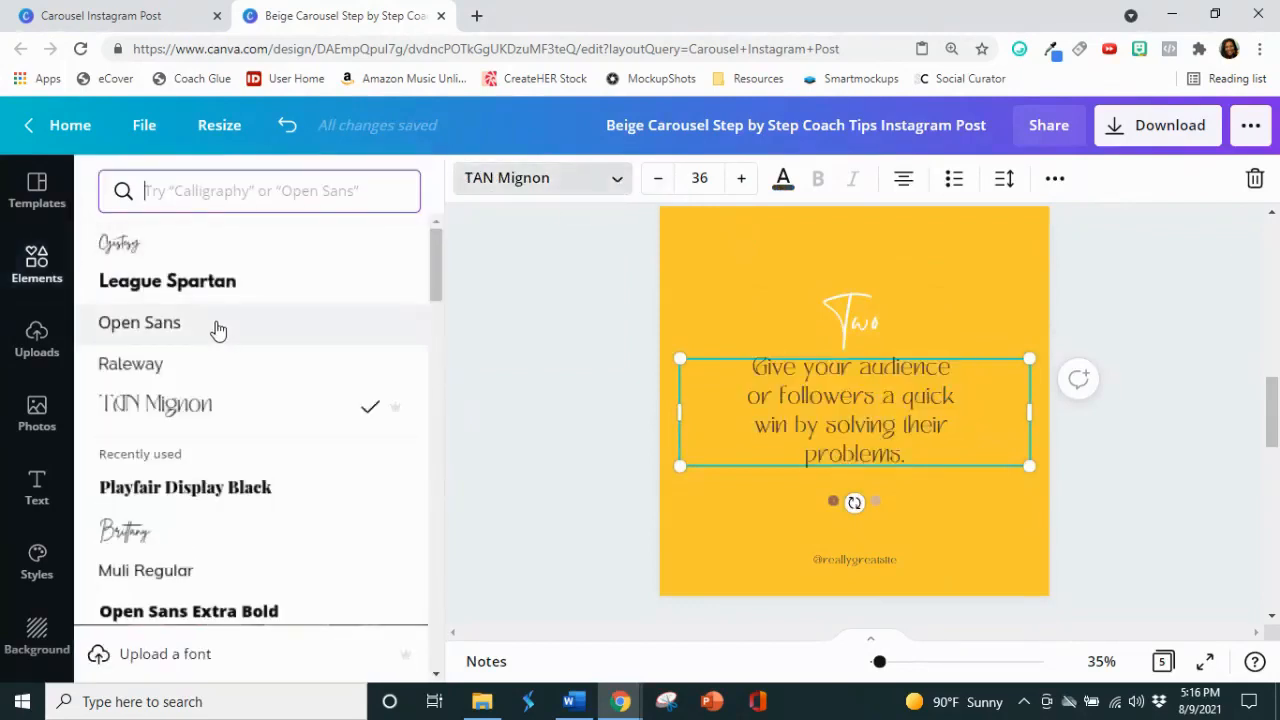
click(218, 330)
scroll(1157, 349, up, 5)
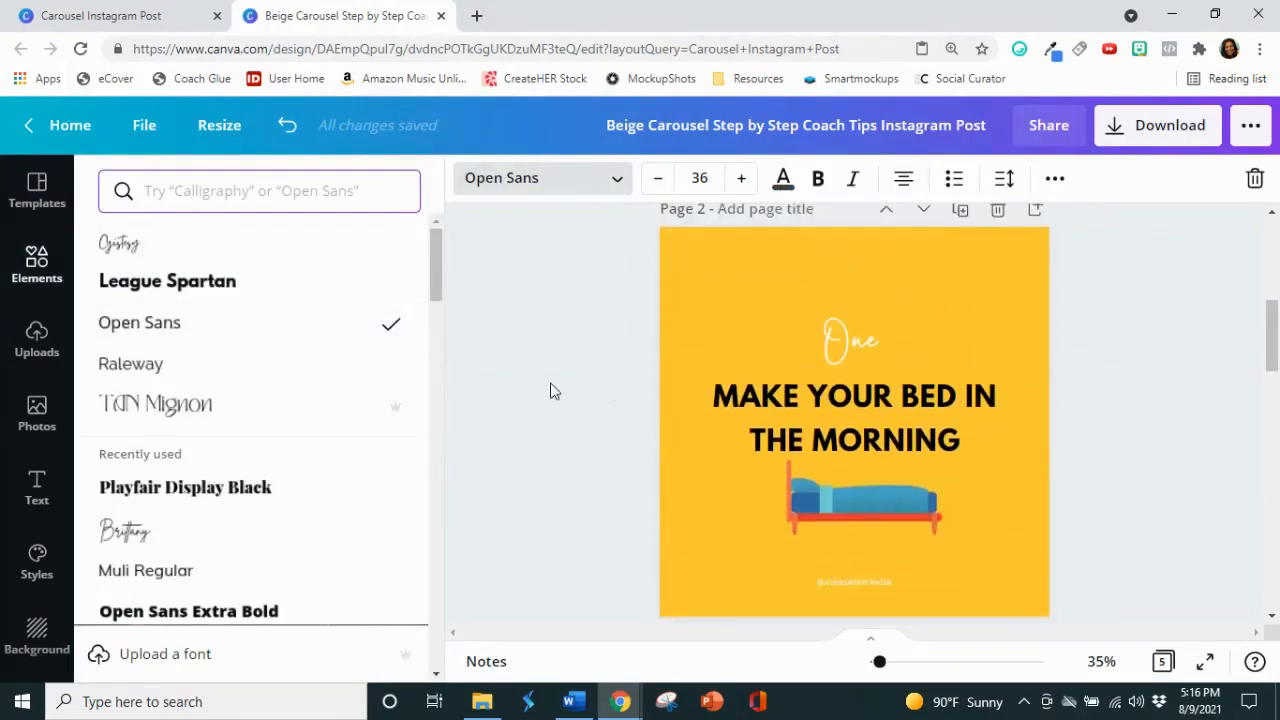
click(185, 283)
scroll(831, 306, down, 5)
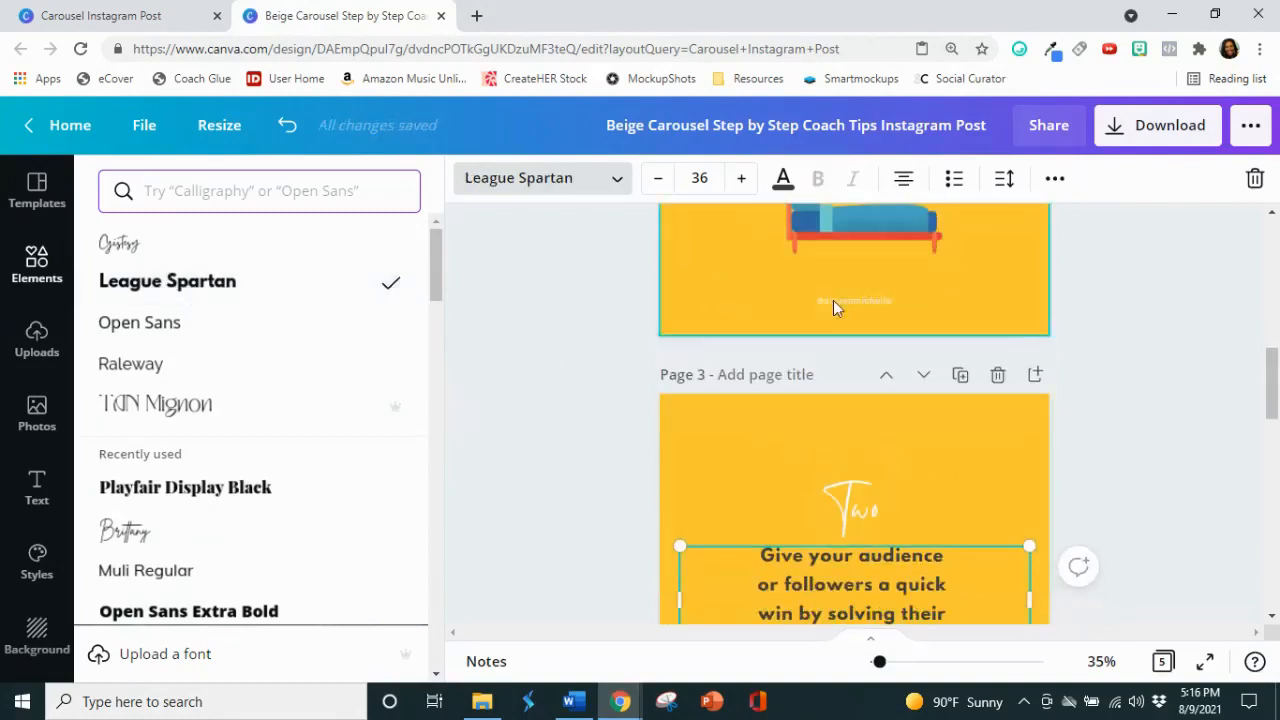
click(1163, 311)
Step: Delete the three brown dots below the tip text on page 3
click(1130, 565)
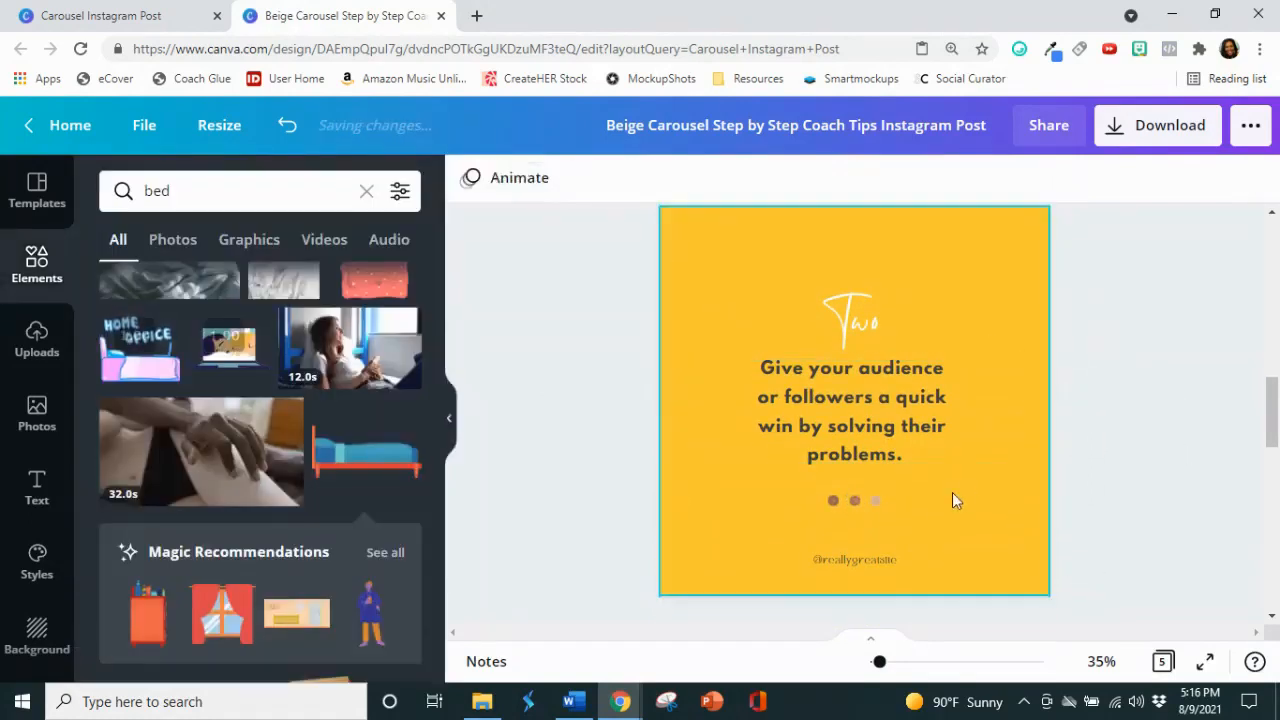
drag(916, 526, 826, 498)
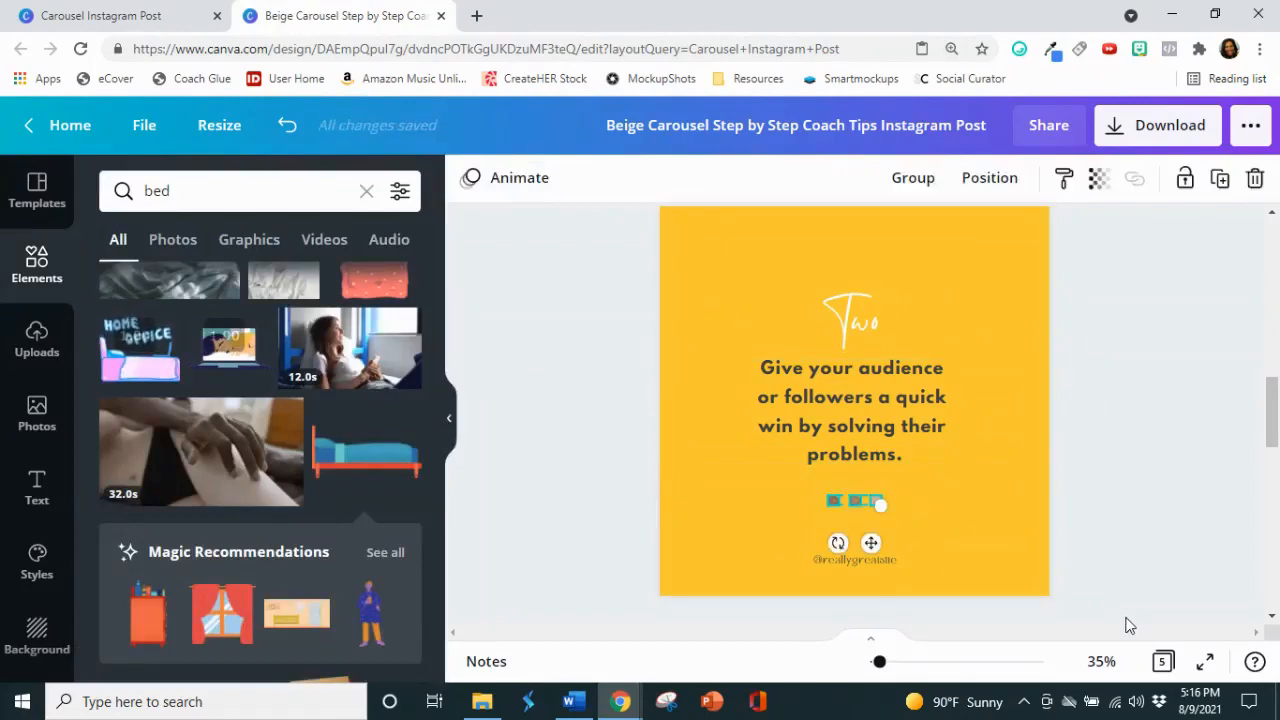
click(1125, 625)
Step: Switch to the Word article and copy the second tip's heading, "Wake Up Ten Minutes Earlier", without its number
click(572, 701)
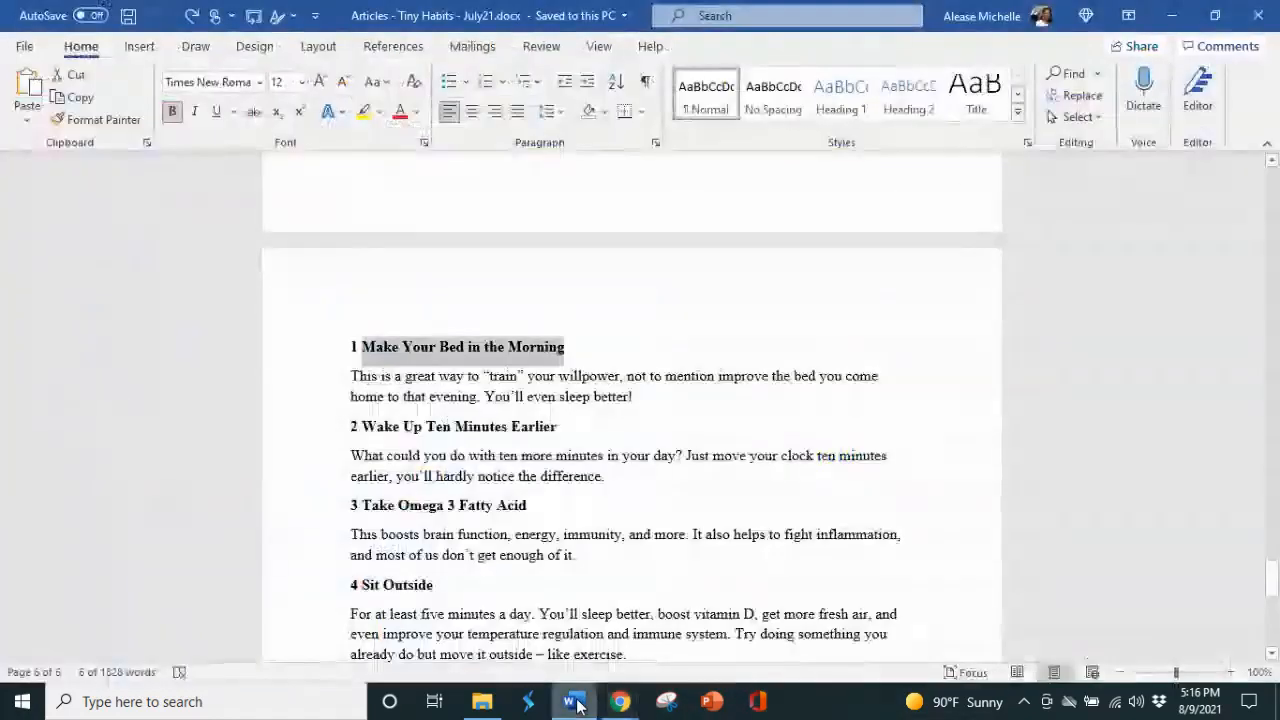
scroll(570, 388, down, 1)
drag(560, 384, 397, 388)
right_click(397, 388)
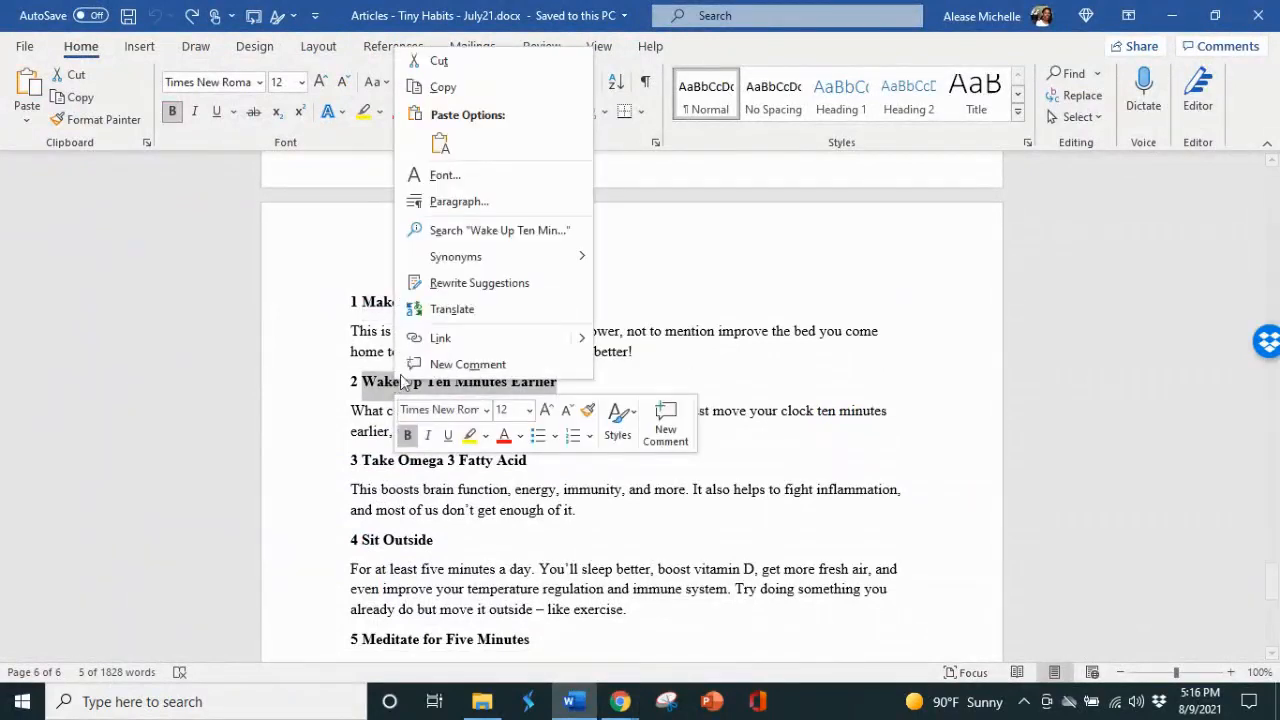
click(461, 92)
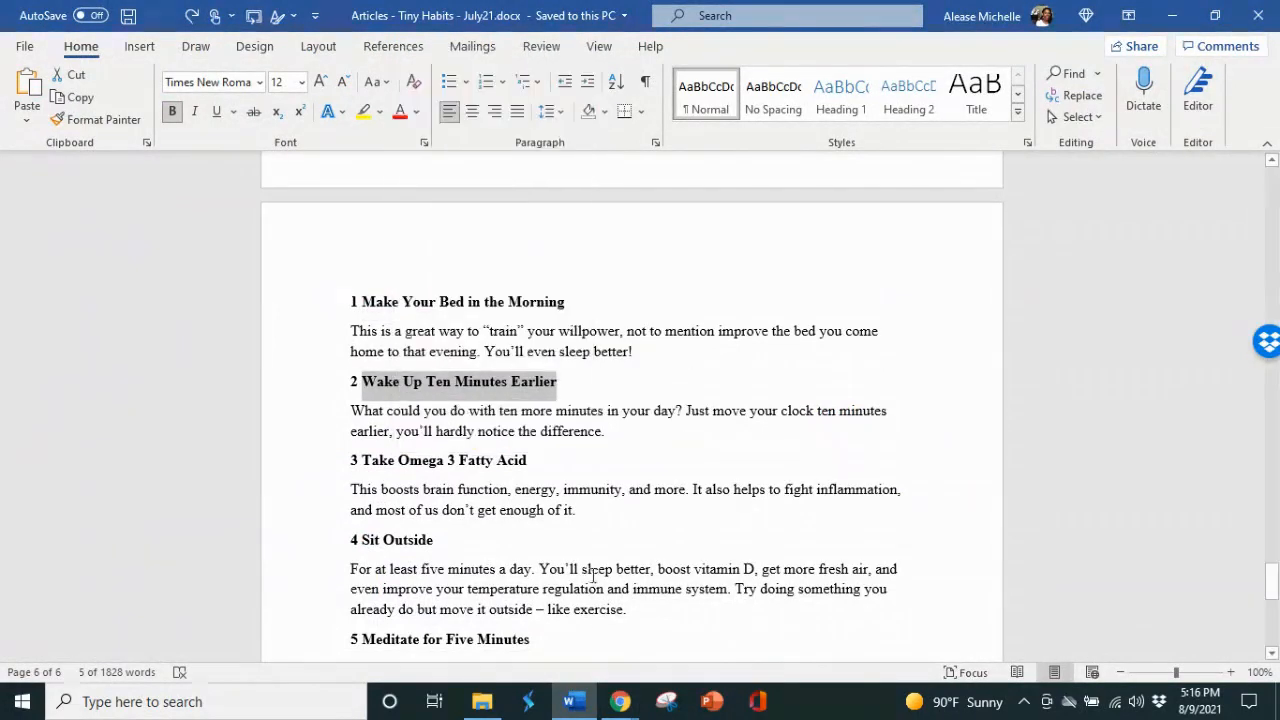
Step: Return to the Canva design and replace the tip text on page 3 with the copied "Wake Up Ten Minutes Earlier"
click(620, 703)
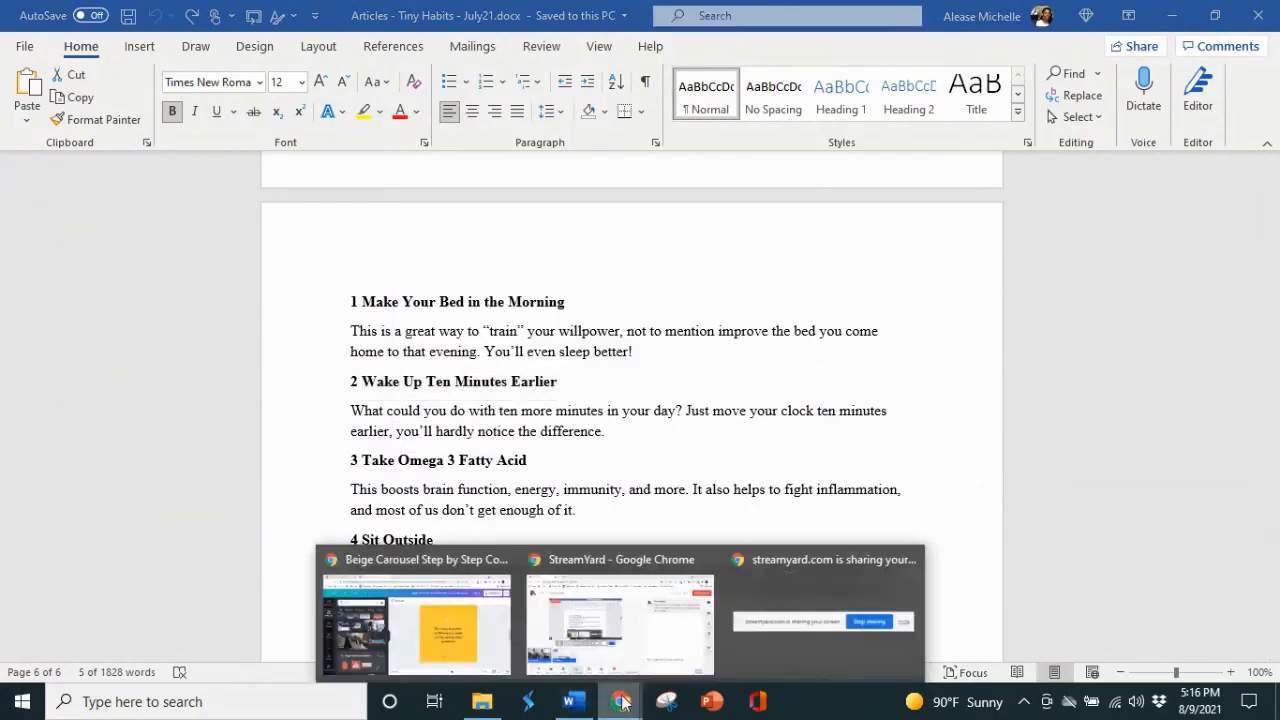
click(434, 619)
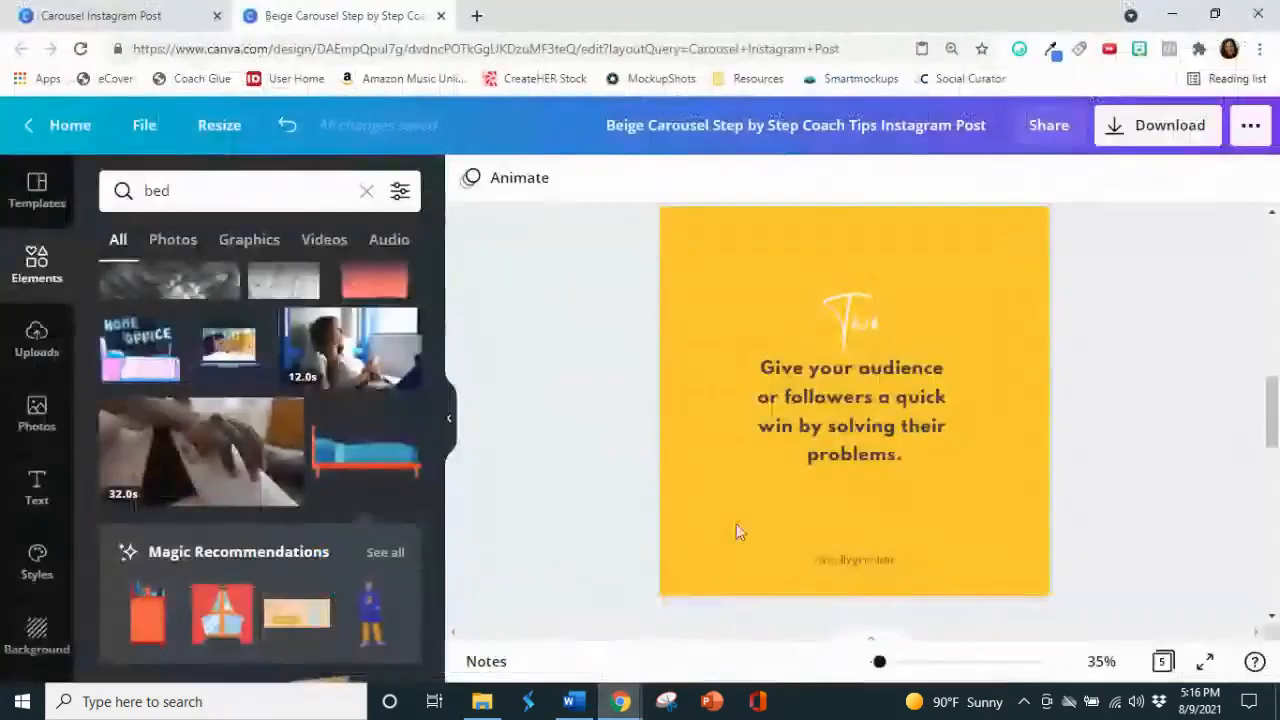
double_click(903, 443)
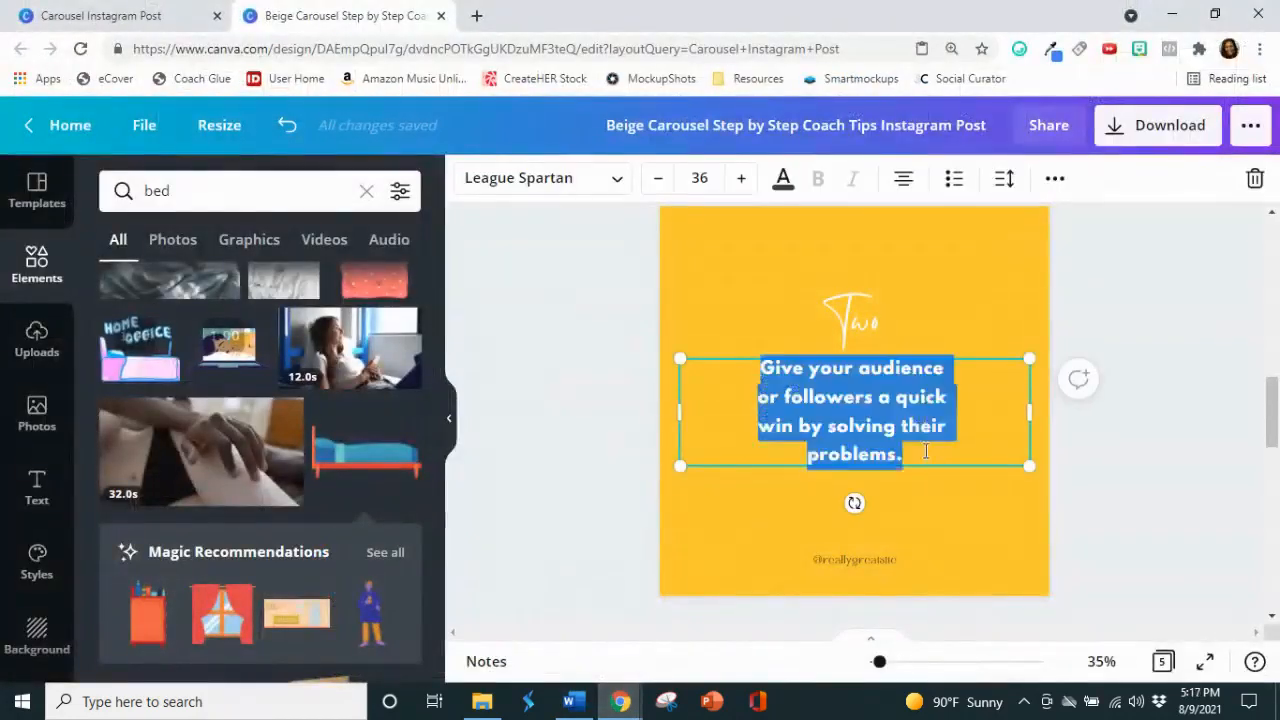
right_click(882, 416)
click(863, 214)
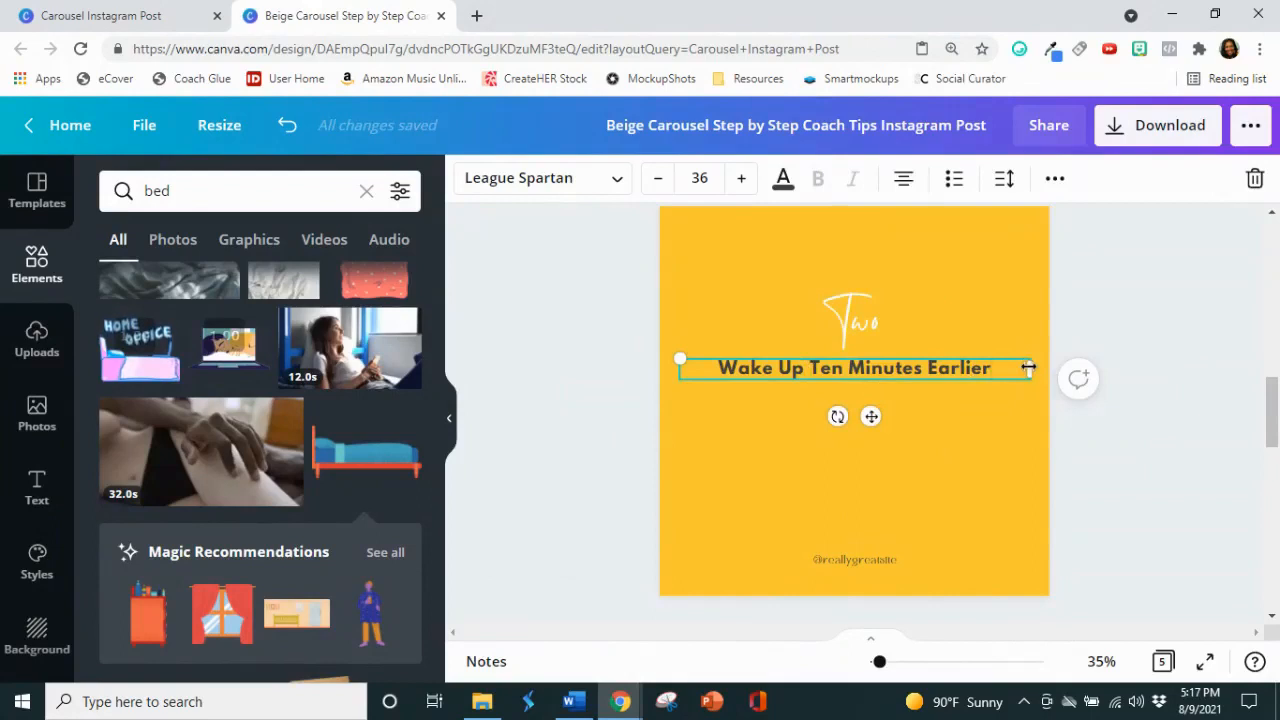
Step: Narrow the page 3 tip text box to wrap onto two lines and convert its text to uppercase
drag(1029, 369, 920, 376)
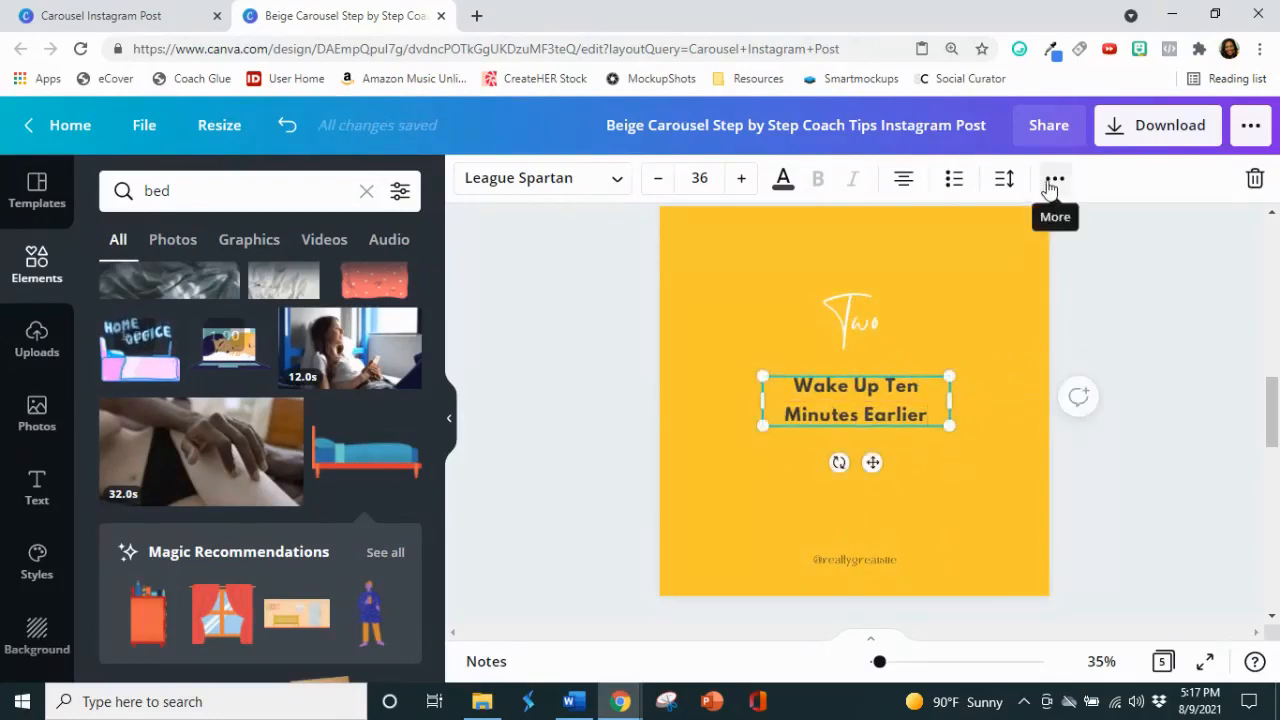
click(1050, 188)
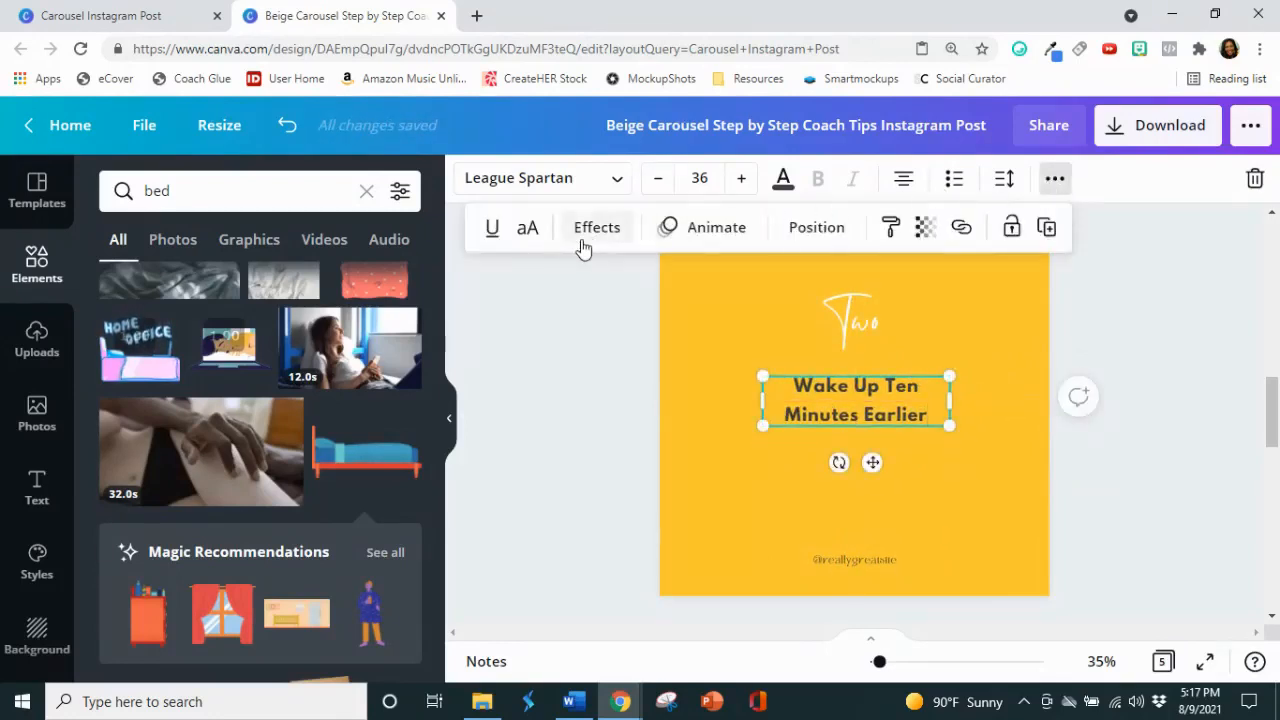
click(527, 230)
Step: Change the uppercase tip text on page 3 to the black brand color
click(803, 387)
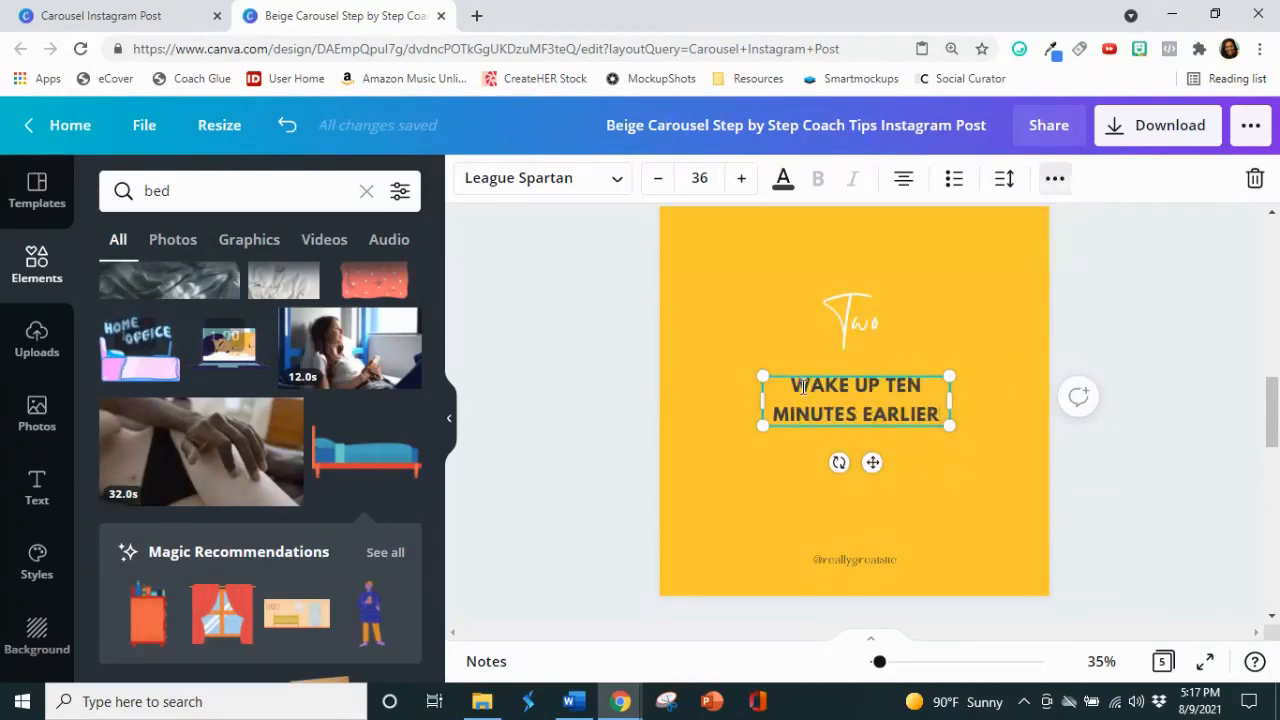
drag(799, 387, 922, 412)
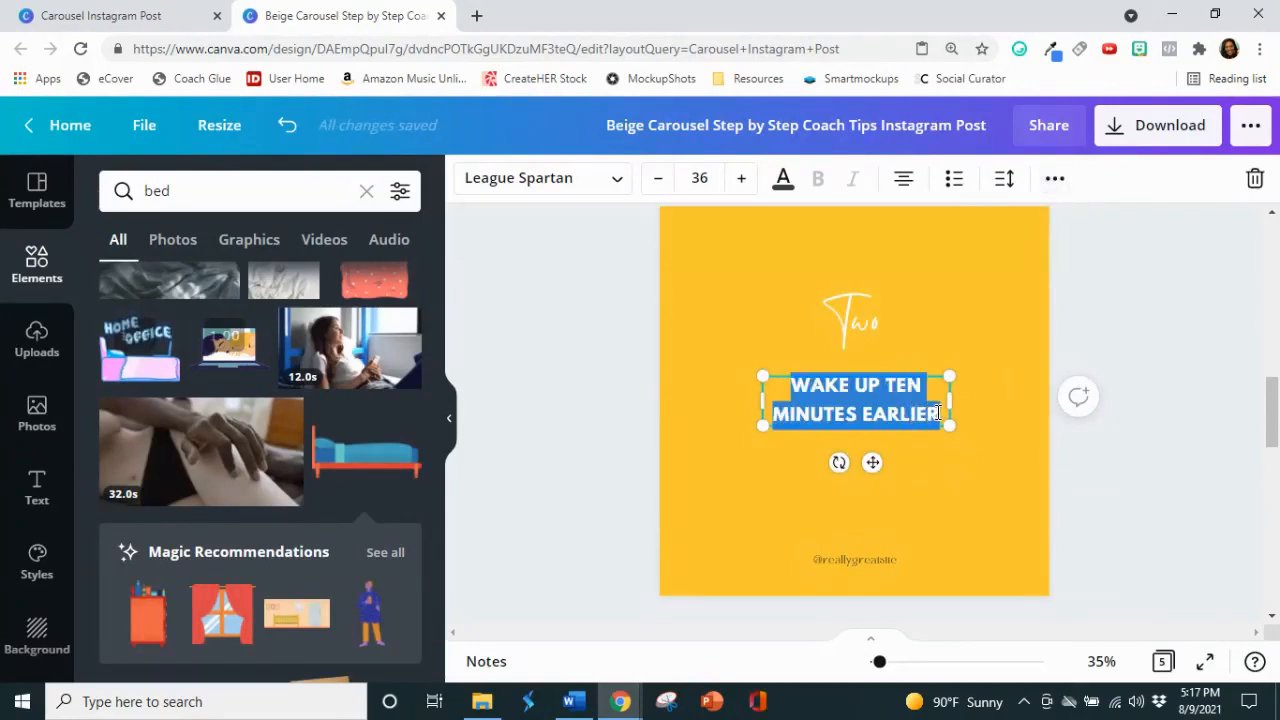
click(783, 180)
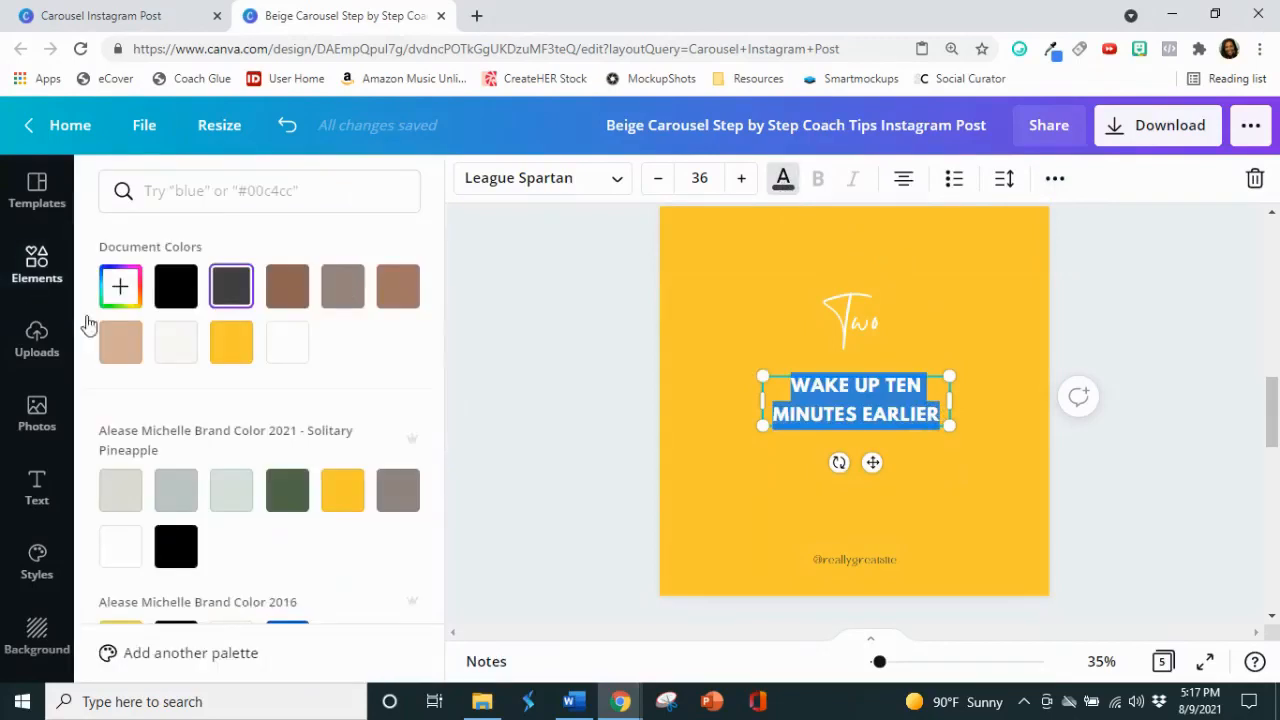
click(176, 546)
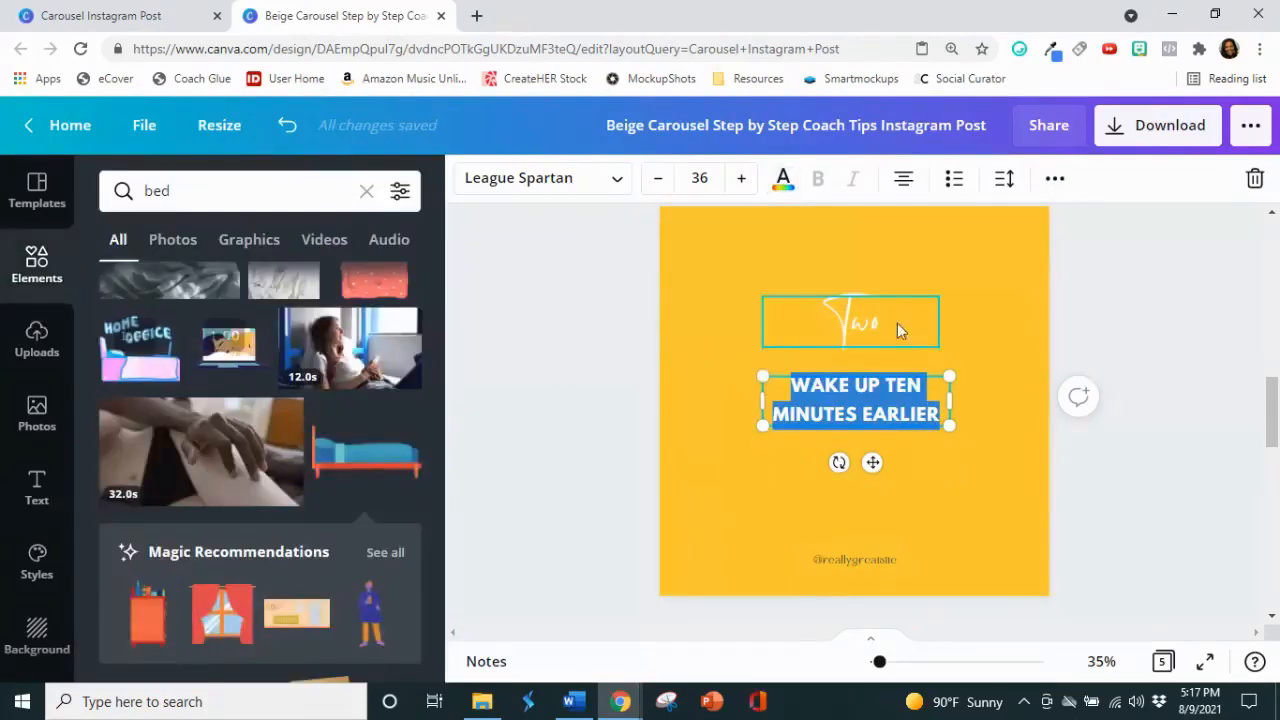
Step: Check the font size of the page 2 tip and set the page 3 tip text to the same 55.8
scroll(995, 317, up, 5)
click(904, 316)
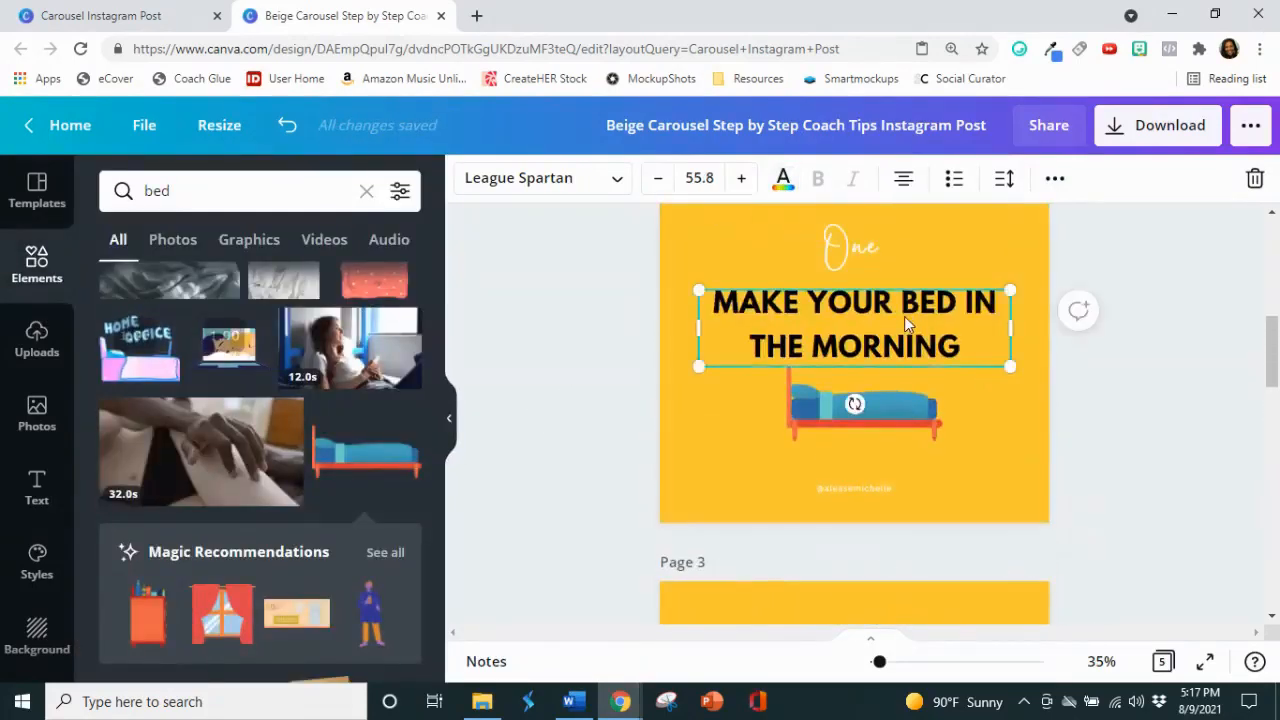
scroll(904, 315, down, 5)
click(880, 384)
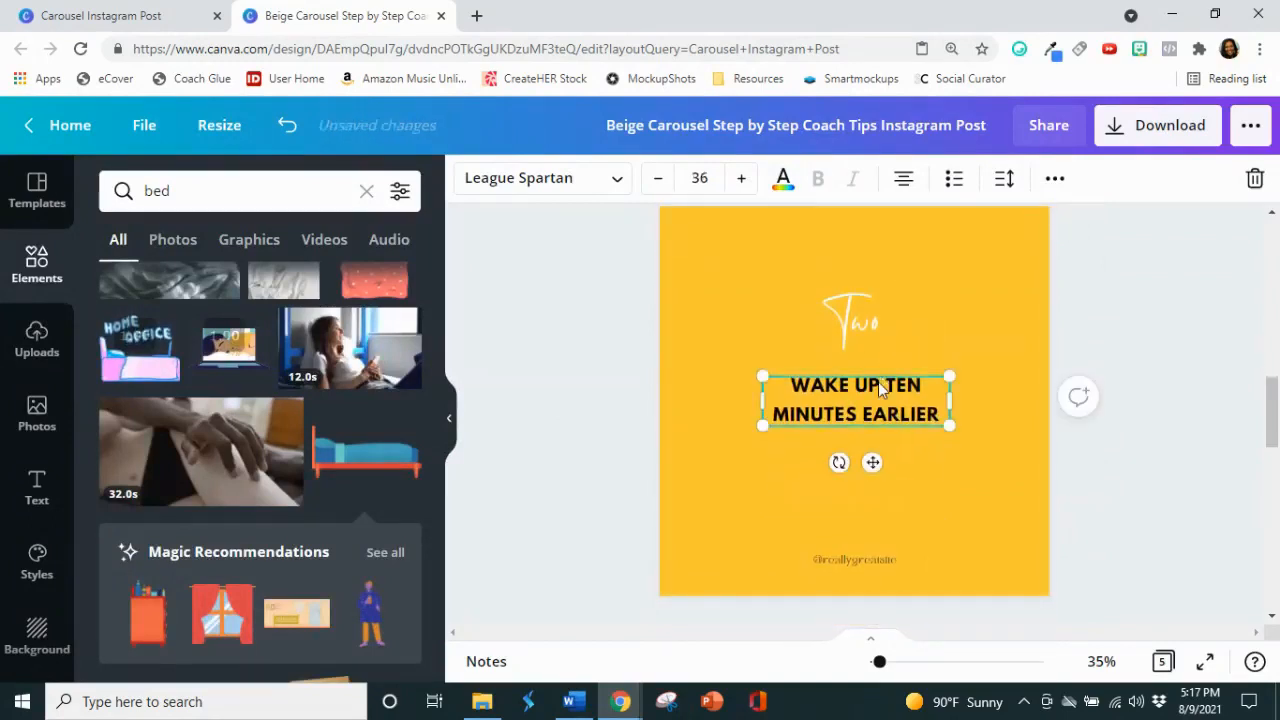
click(880, 384)
click(699, 177)
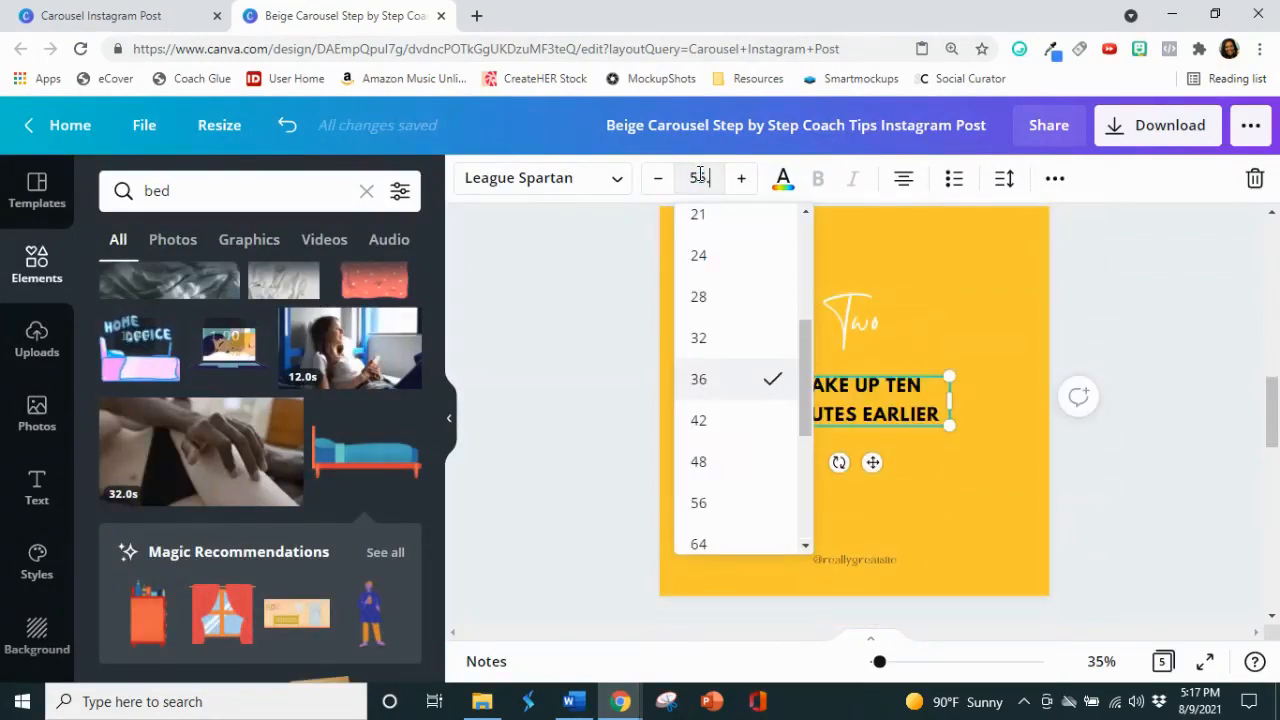
key(Return)
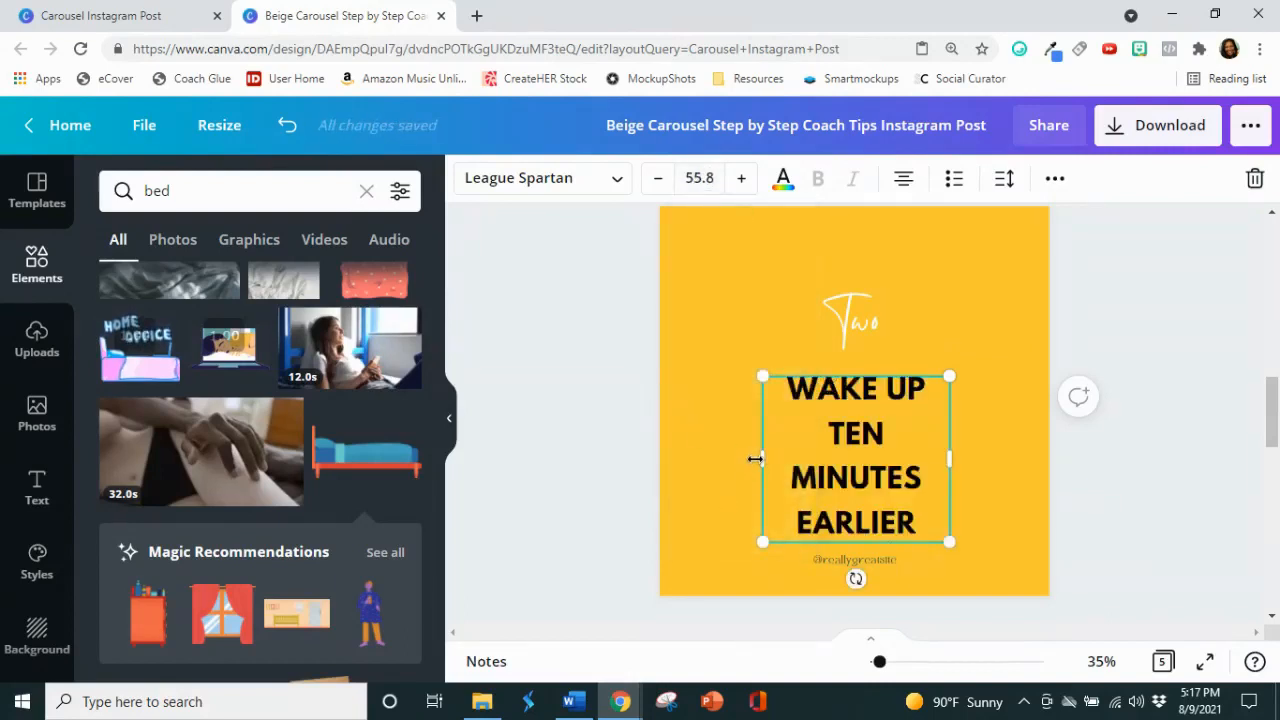
Step: Widen the page 3 tip text box to fit two lines and move it just below the "Two" heading
drag(755, 458, 722, 458)
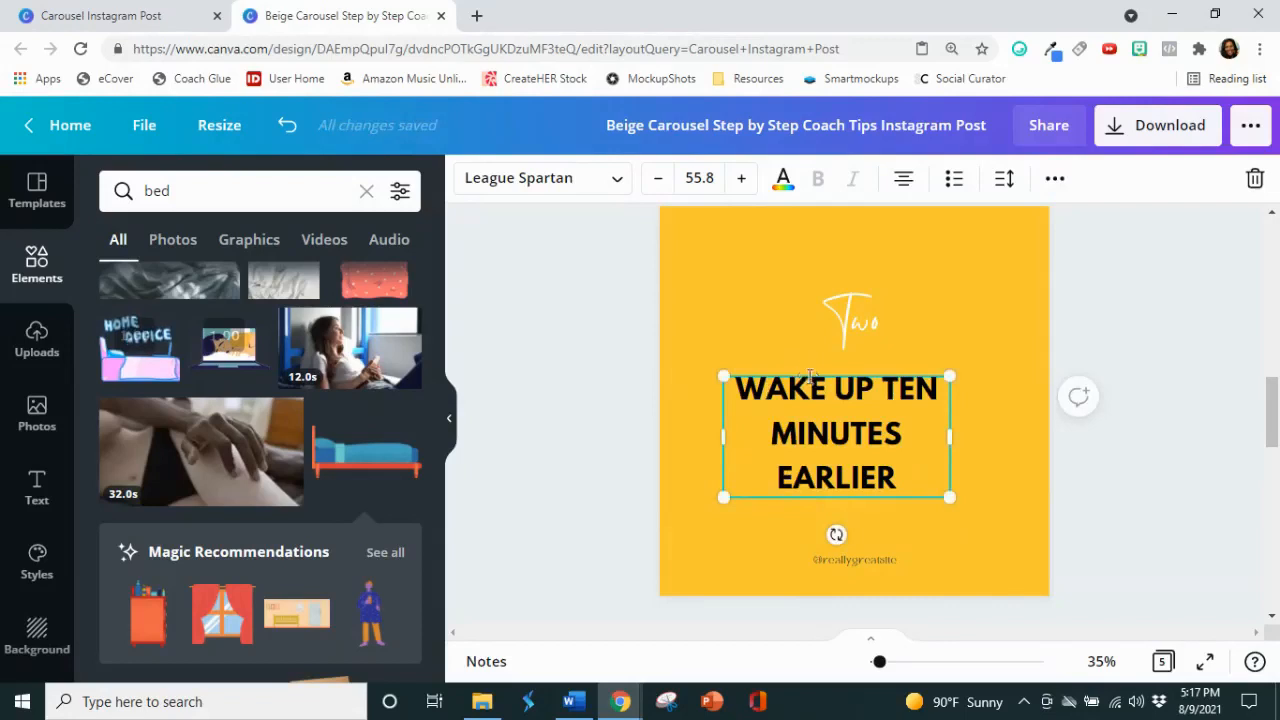
drag(810, 376, 827, 358)
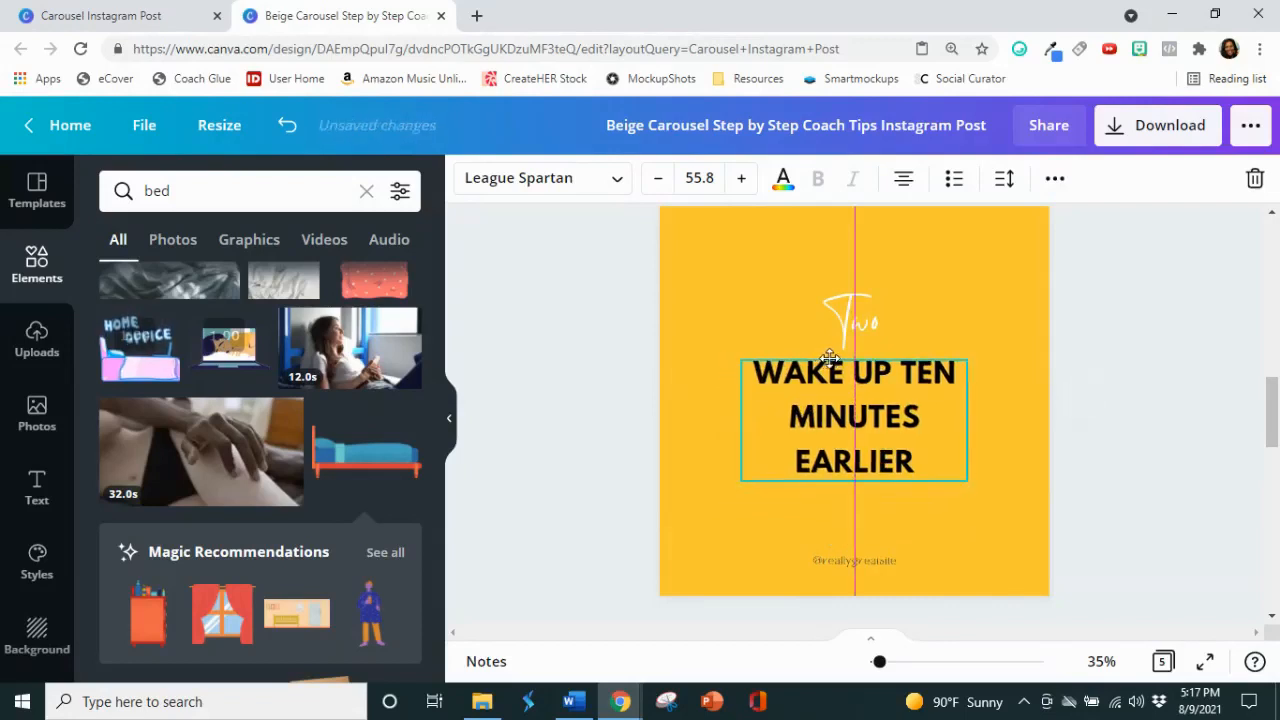
drag(758, 398, 686, 423)
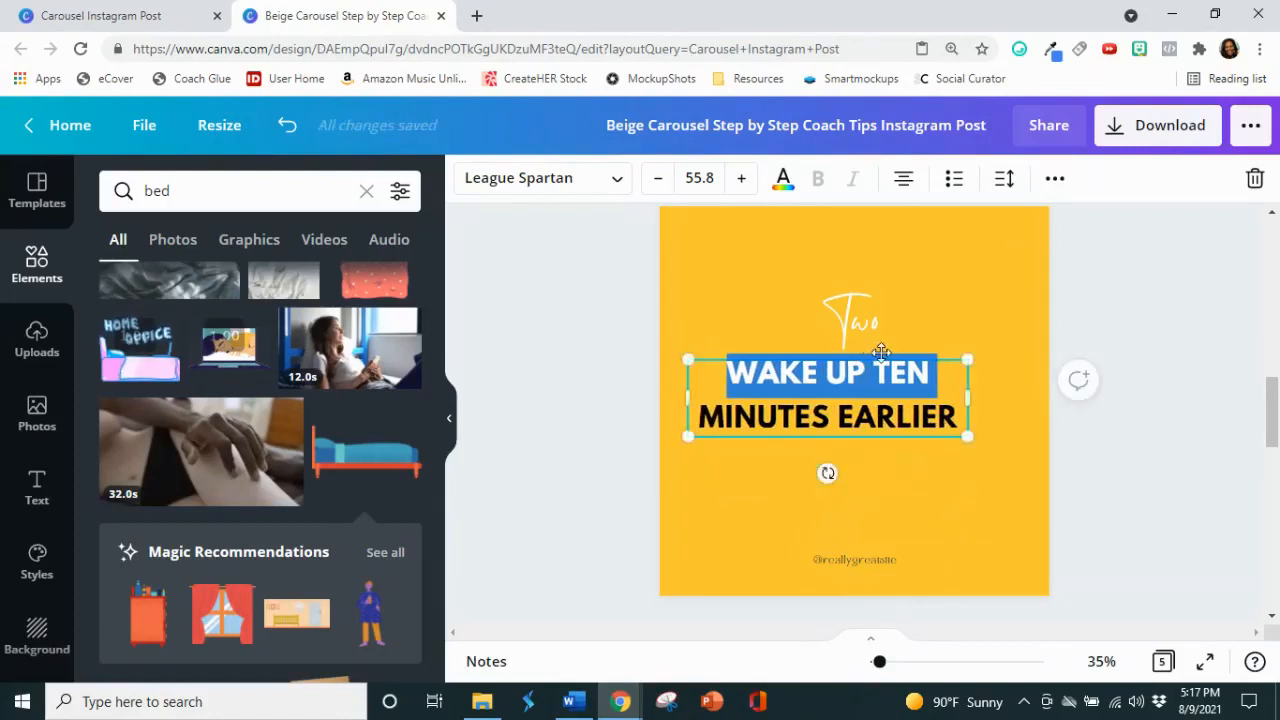
drag(893, 354, 935, 357)
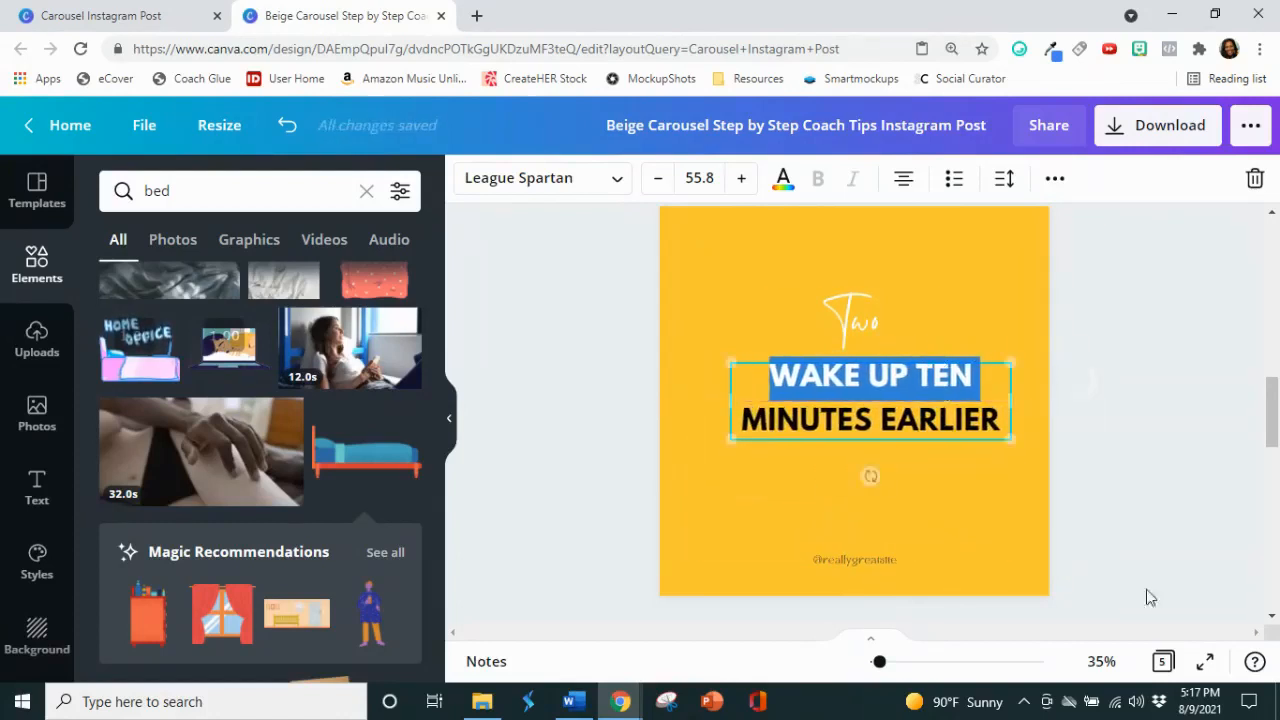
click(1175, 601)
Step: Delete the placeholder handle on page 3 and paste in a copy of the brand's handle text from page 2
click(878, 560)
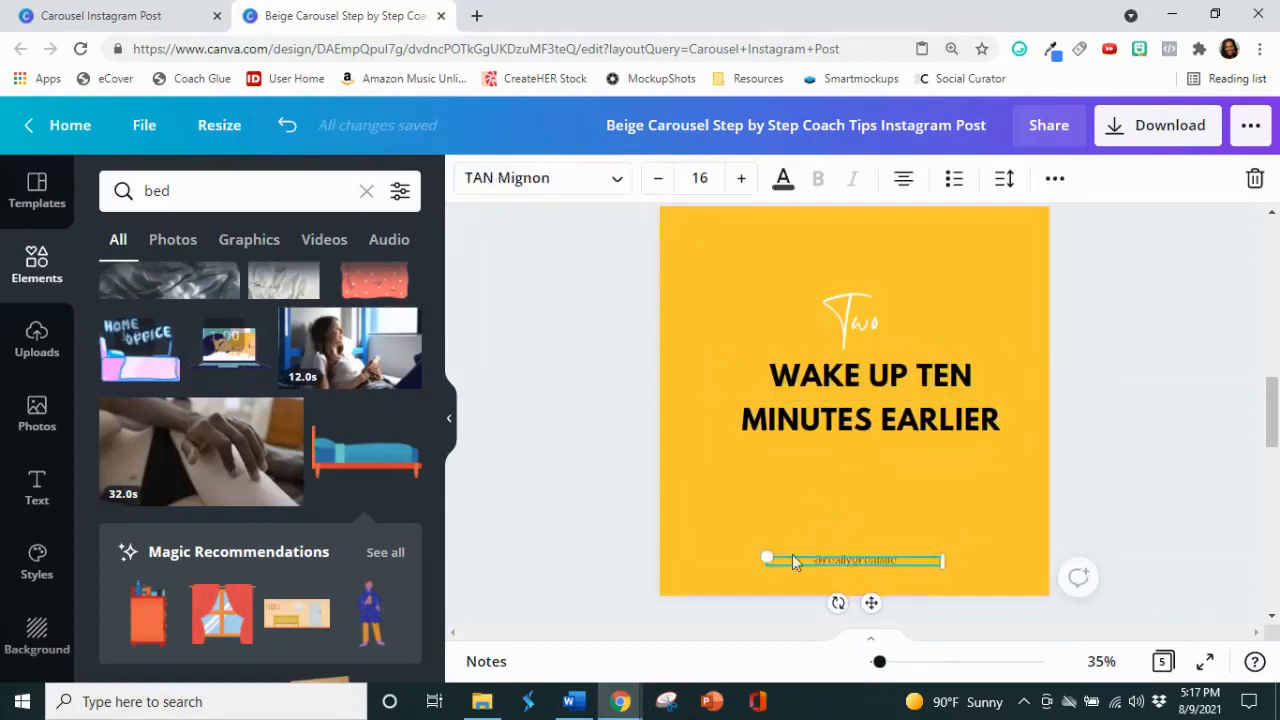
key(Delete)
scroll(1089, 532, up, 6)
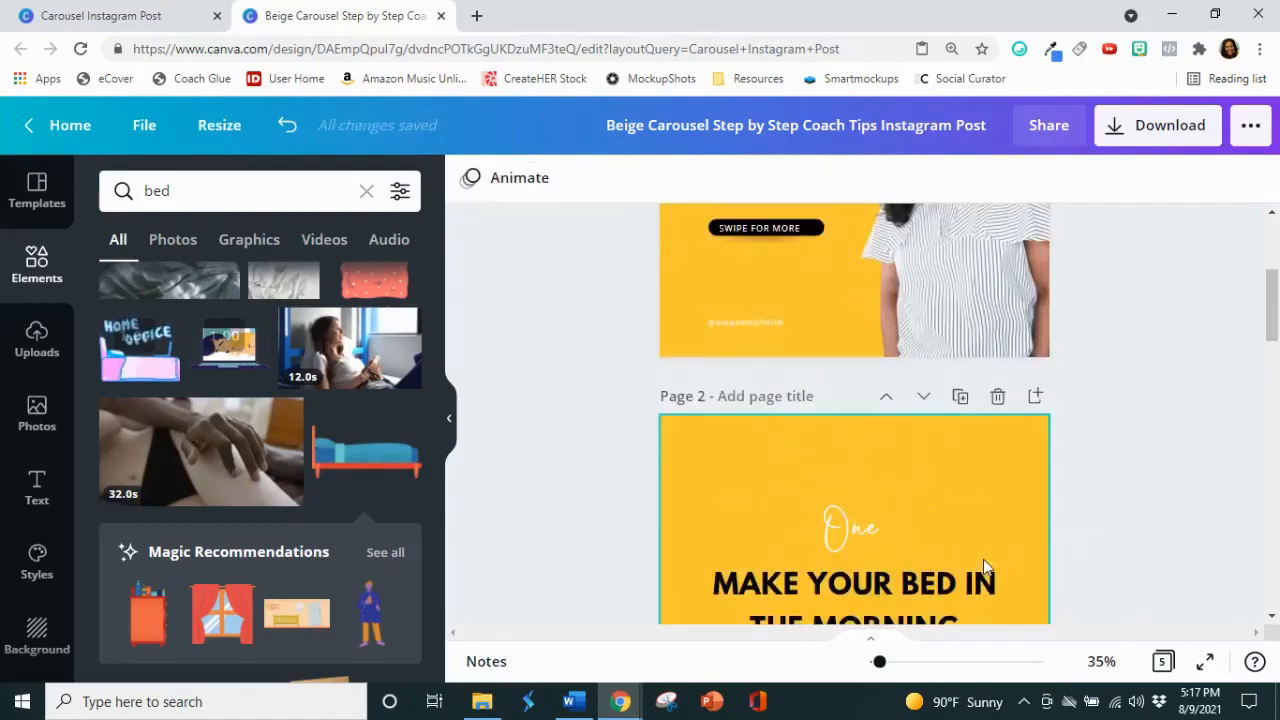
scroll(955, 545, down, 2)
click(879, 488)
right_click(879, 488)
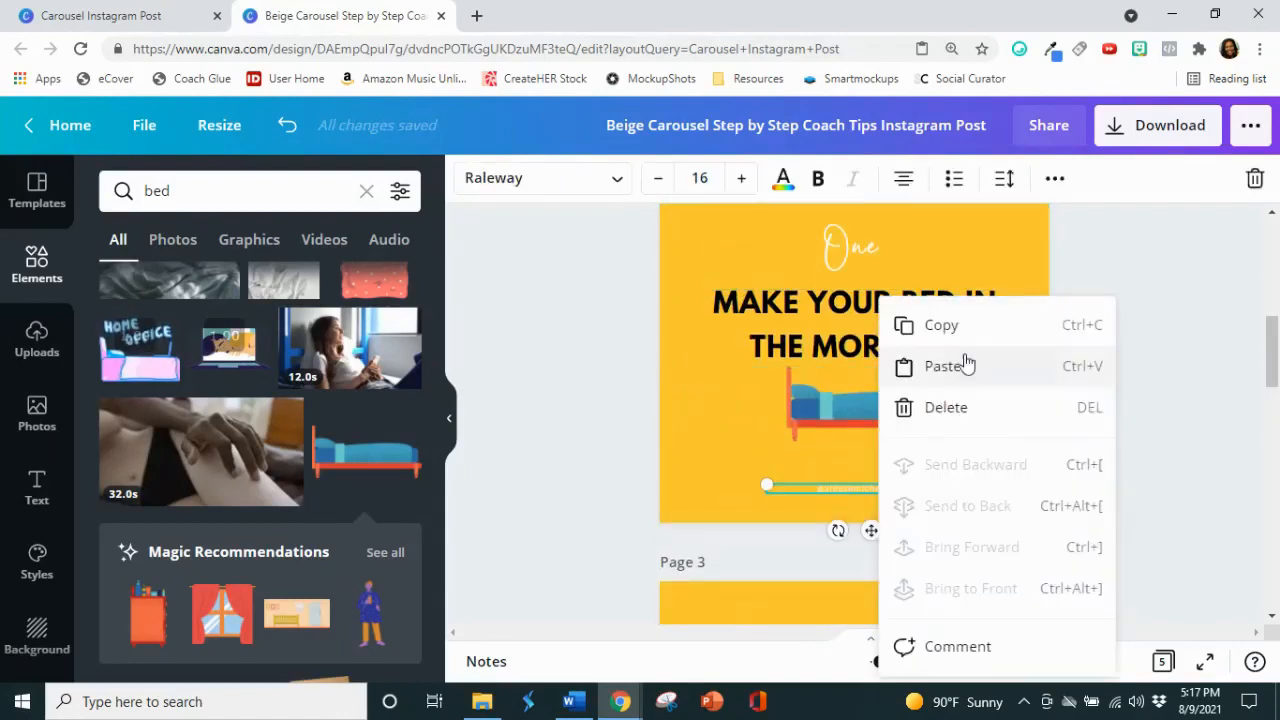
click(963, 341)
scroll(960, 349, down, 5)
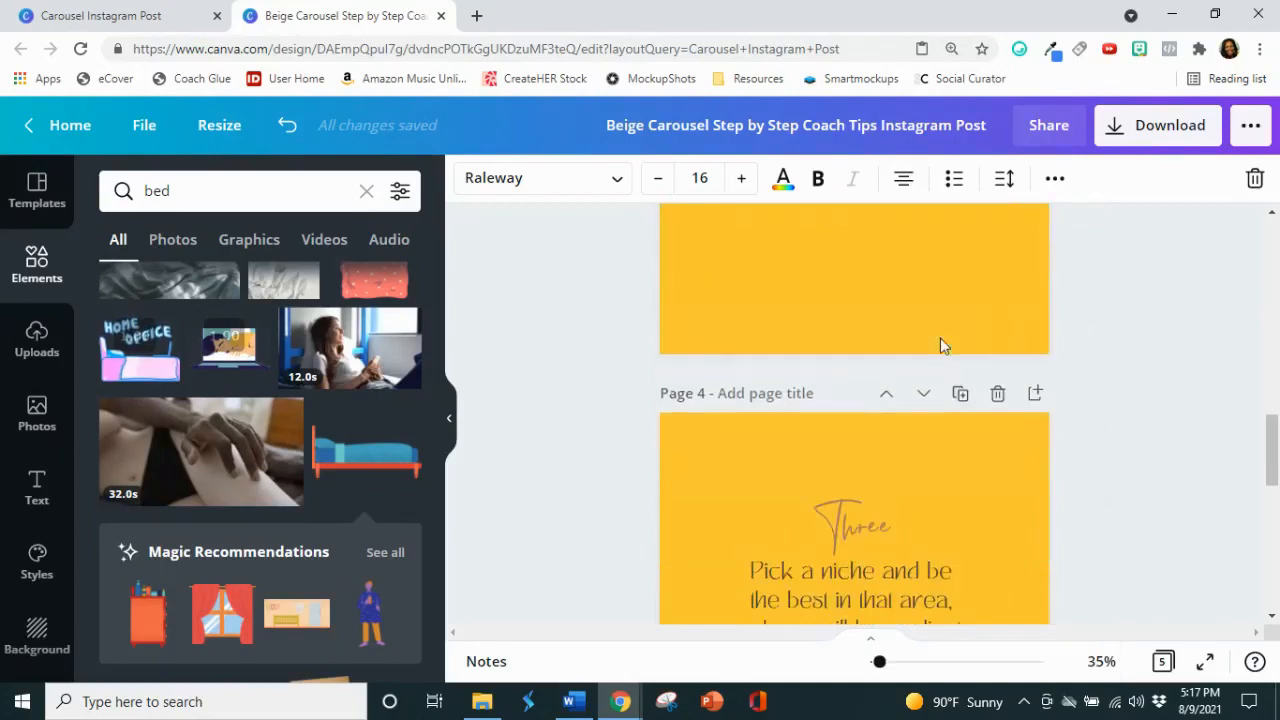
scroll(940, 343, up, 1)
right_click(928, 363)
click(955, 434)
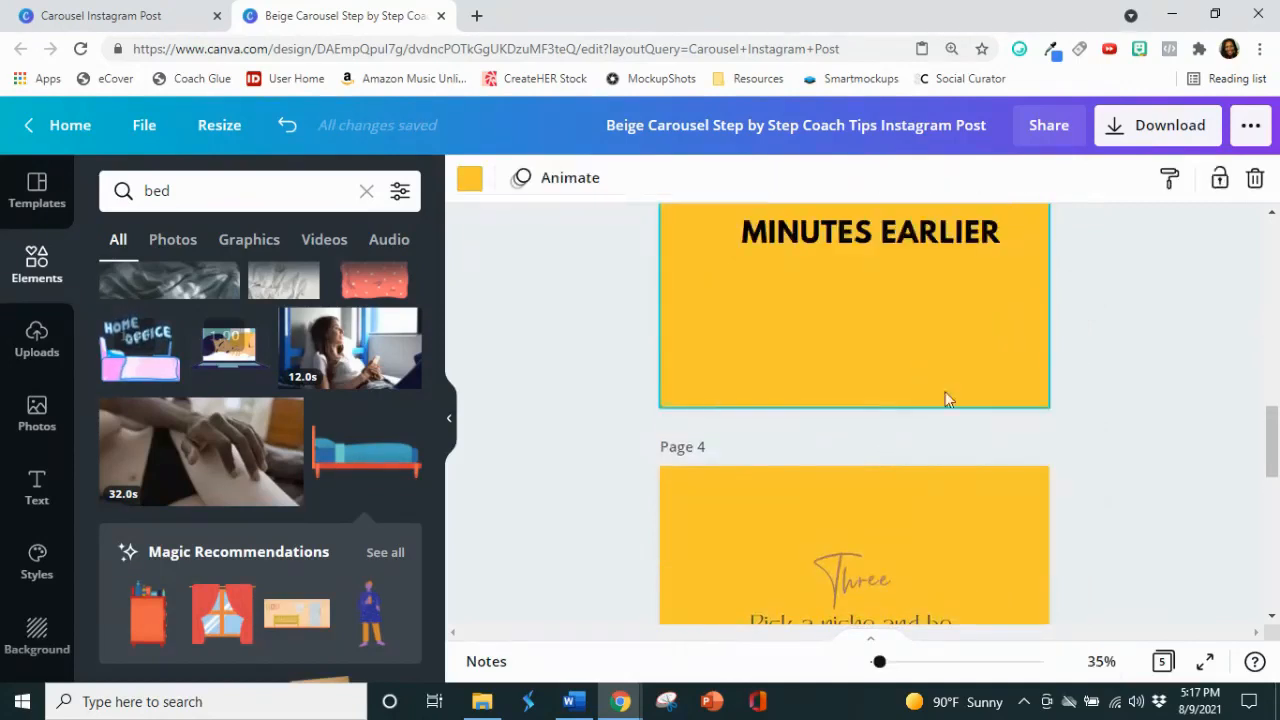
Step: Search the elements library for "clock" and browse the results for an illustration to suit the page 3 tip
click(1058, 305)
scroll(1059, 302, up, 3)
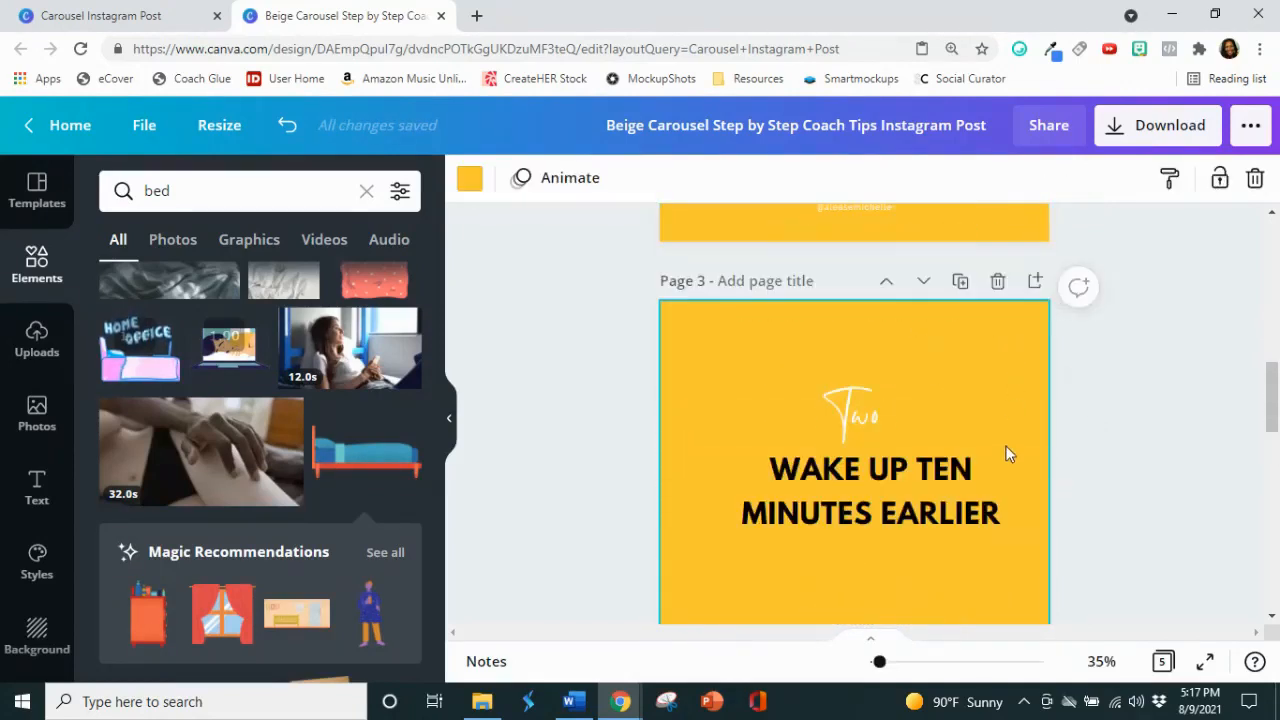
click(220, 191)
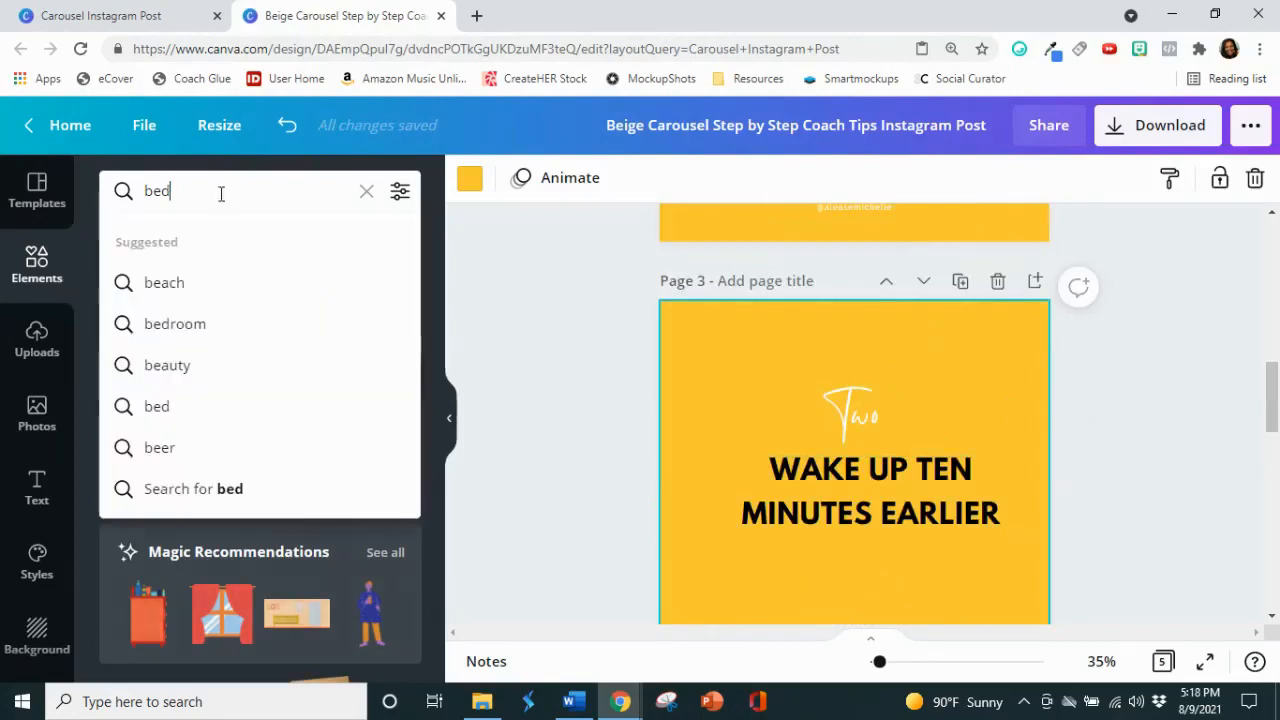
drag(220, 191, 141, 190)
text(clock)
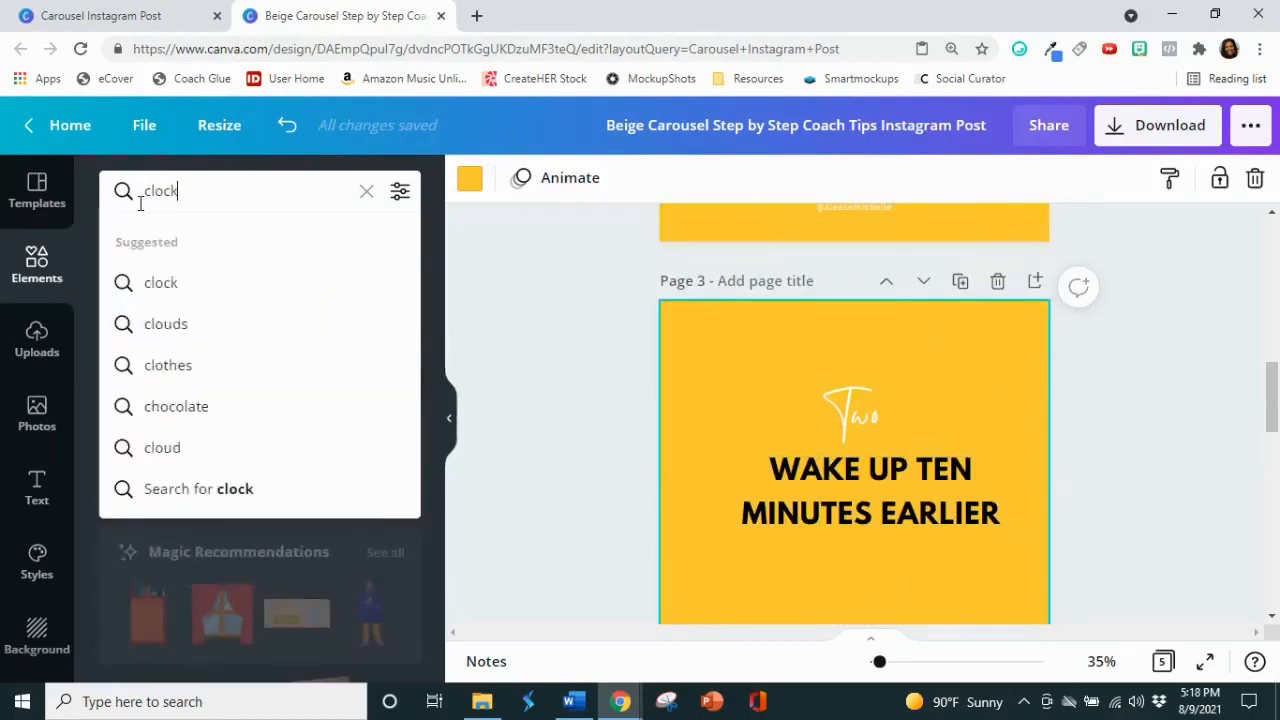
key(Return)
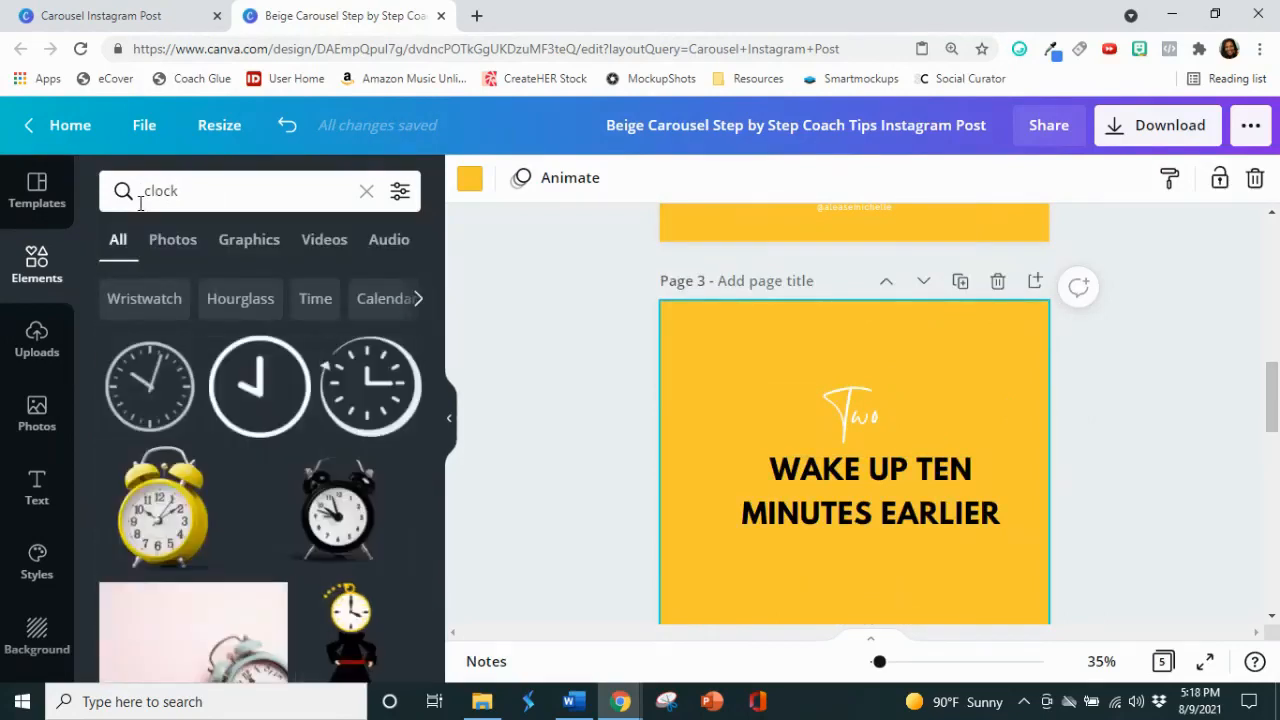
scroll(395, 450, down, 2)
scroll(390, 458, down, 1)
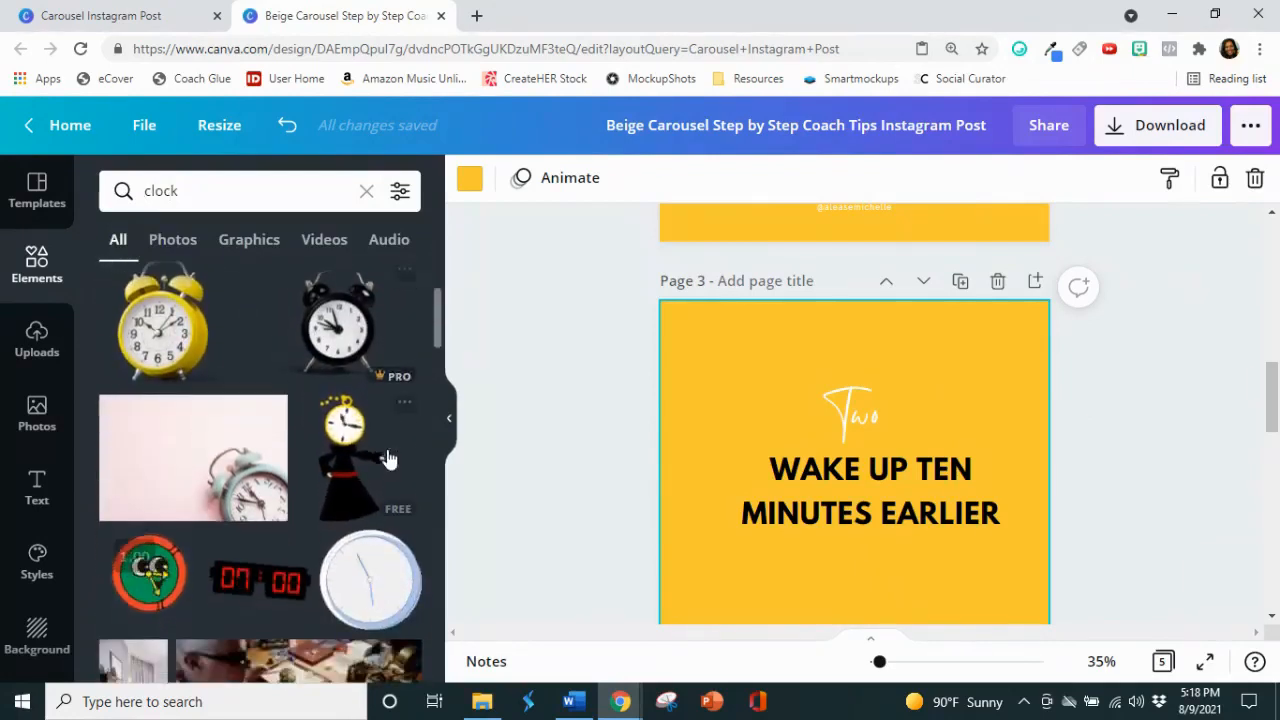
Step: Check the bed illustration on page 2, and clear the clock search to return to the recently used elements
scroll(394, 371, up, 2)
scroll(1122, 430, up, 1)
scroll(979, 340, up, 1)
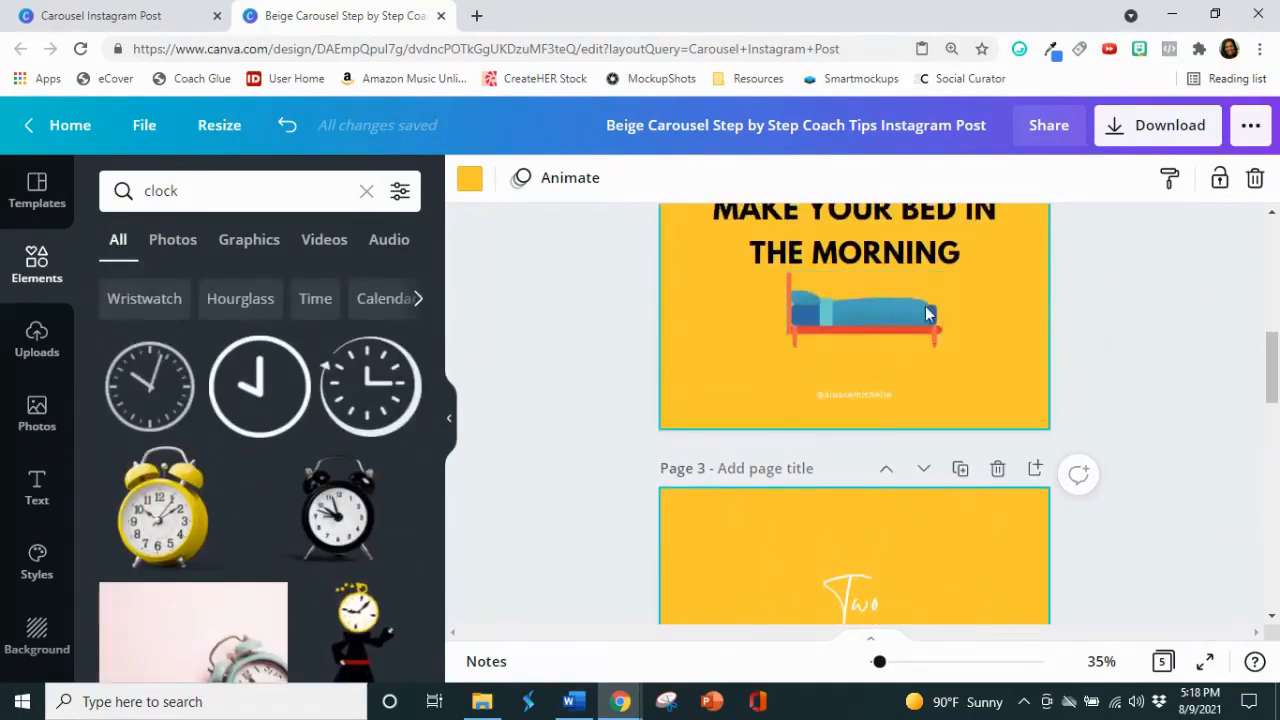
click(868, 308)
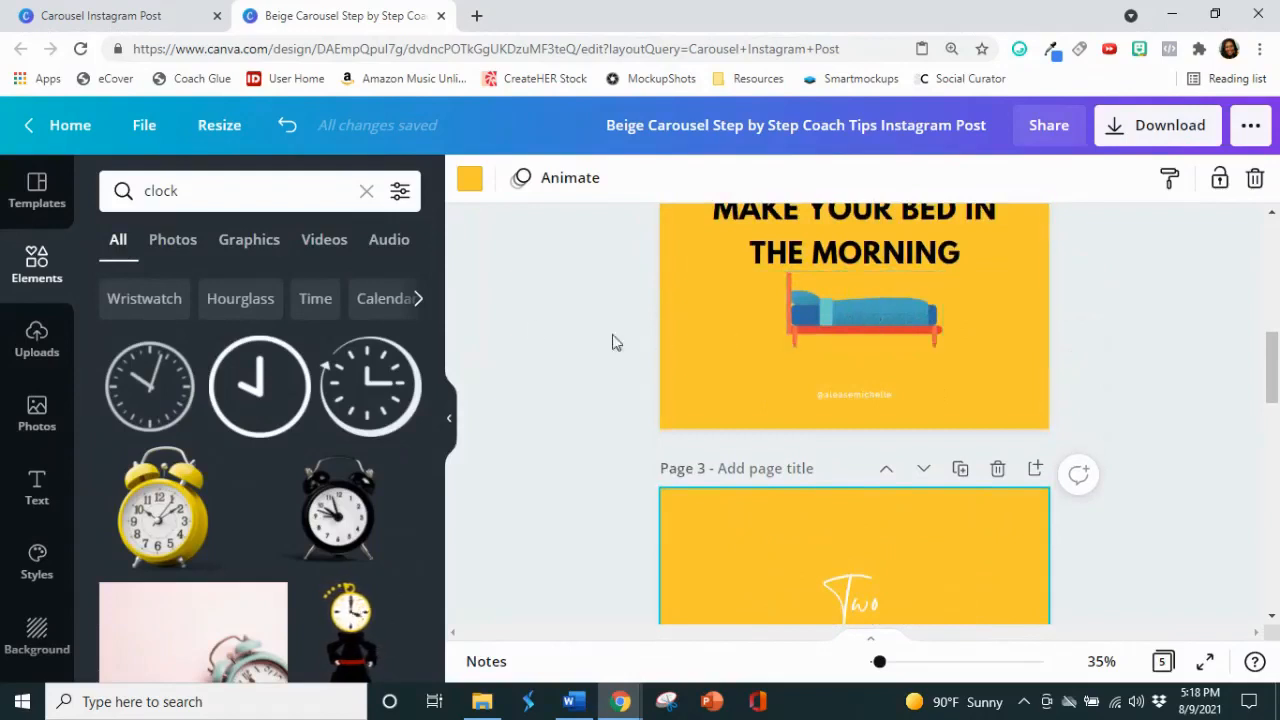
click(365, 193)
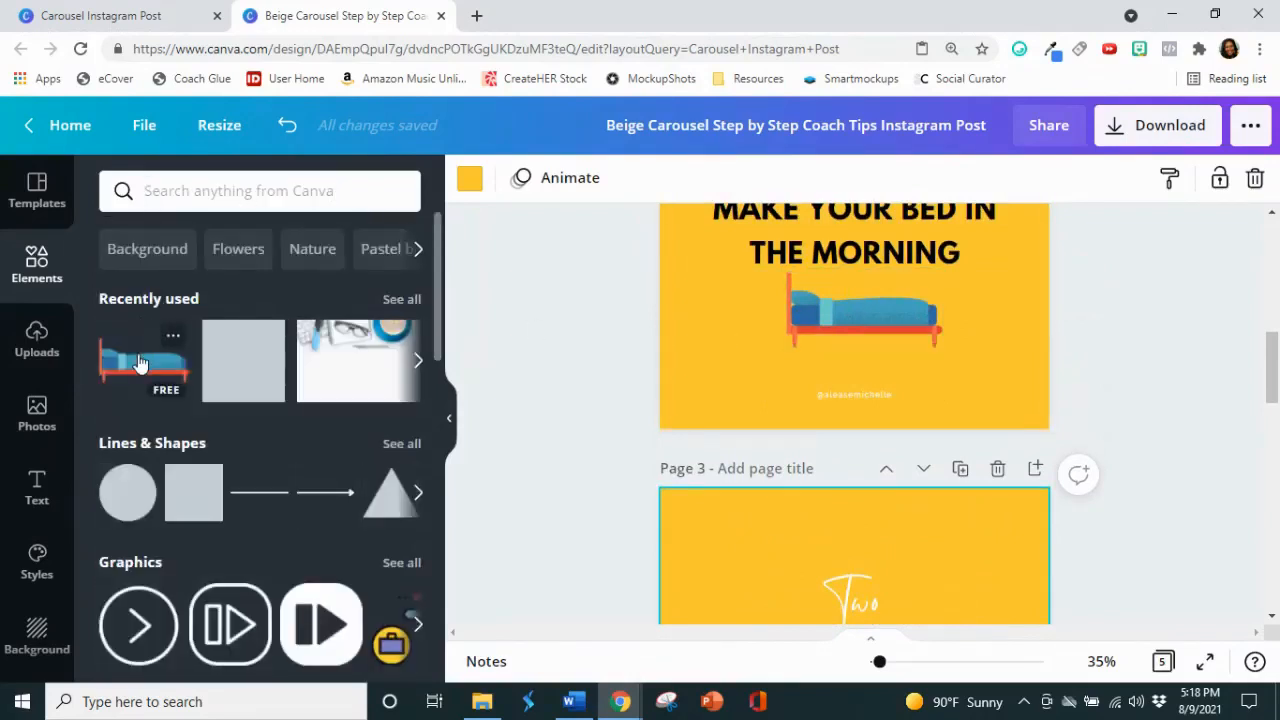
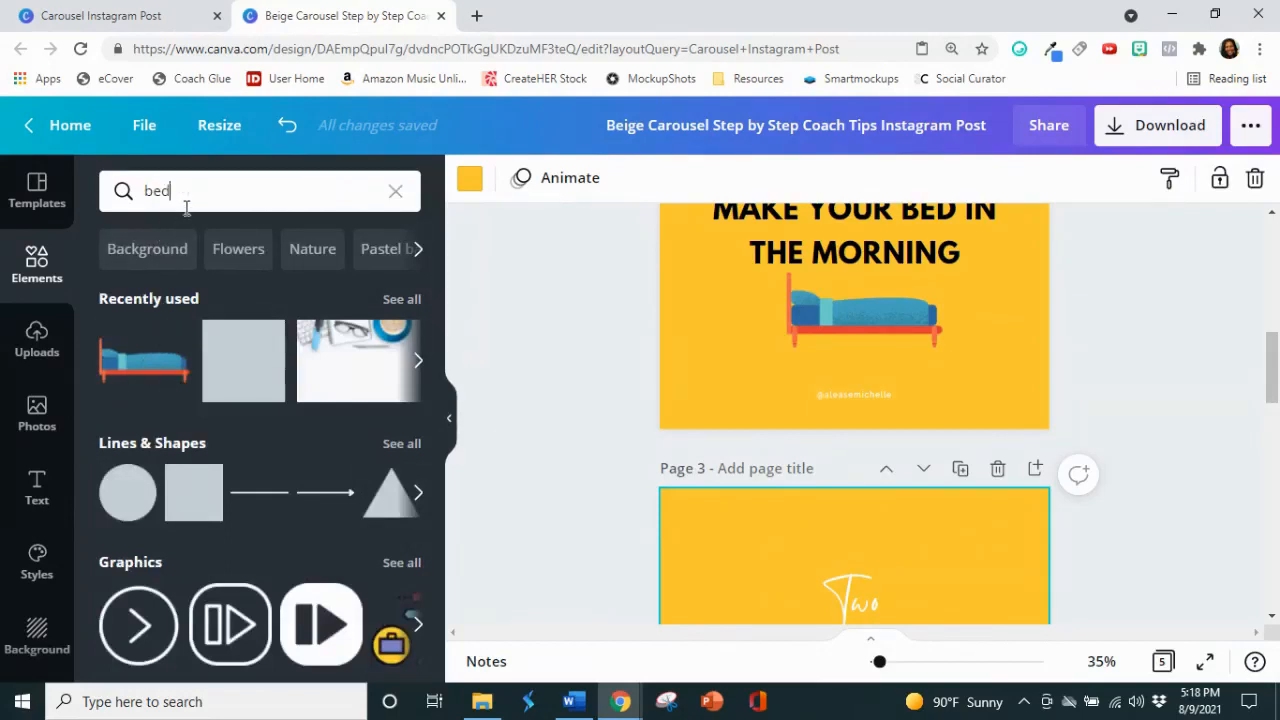
Step: Search the elements library for "bed" and add the blue bed illustration to page 3
text(bed)
key(Return)
scroll(318, 512, down, 3)
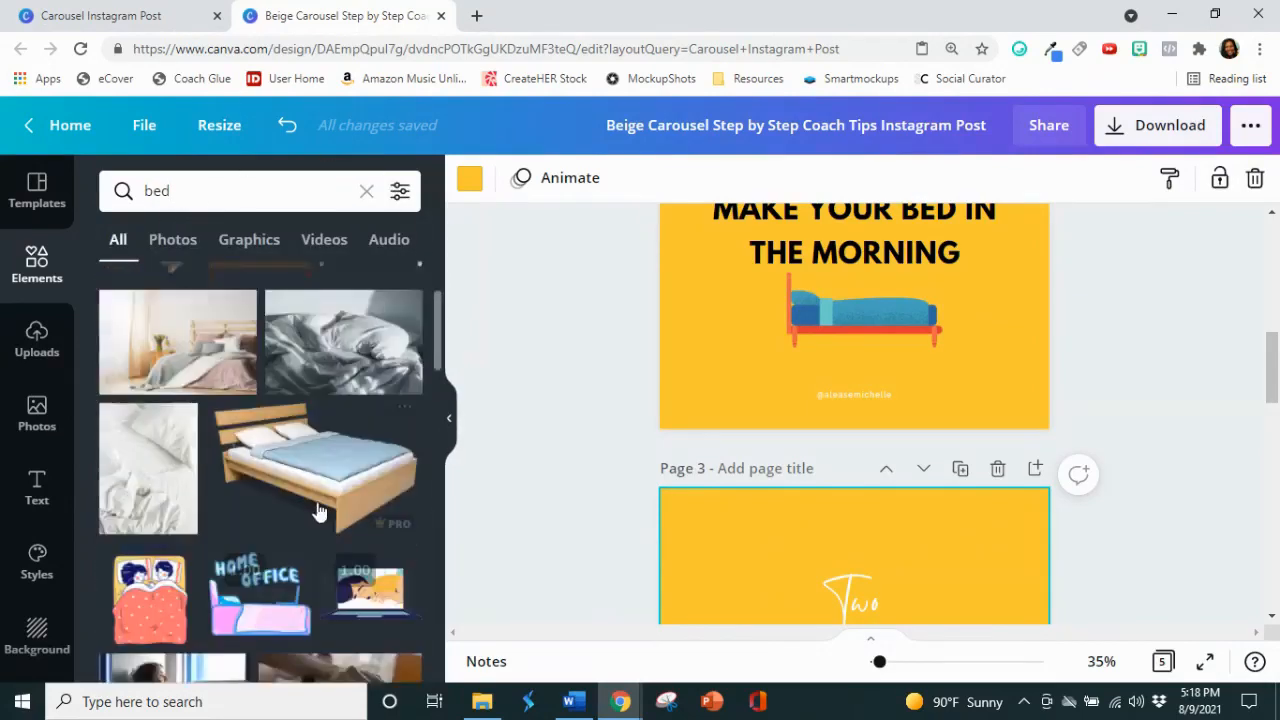
scroll(318, 512, down, 2)
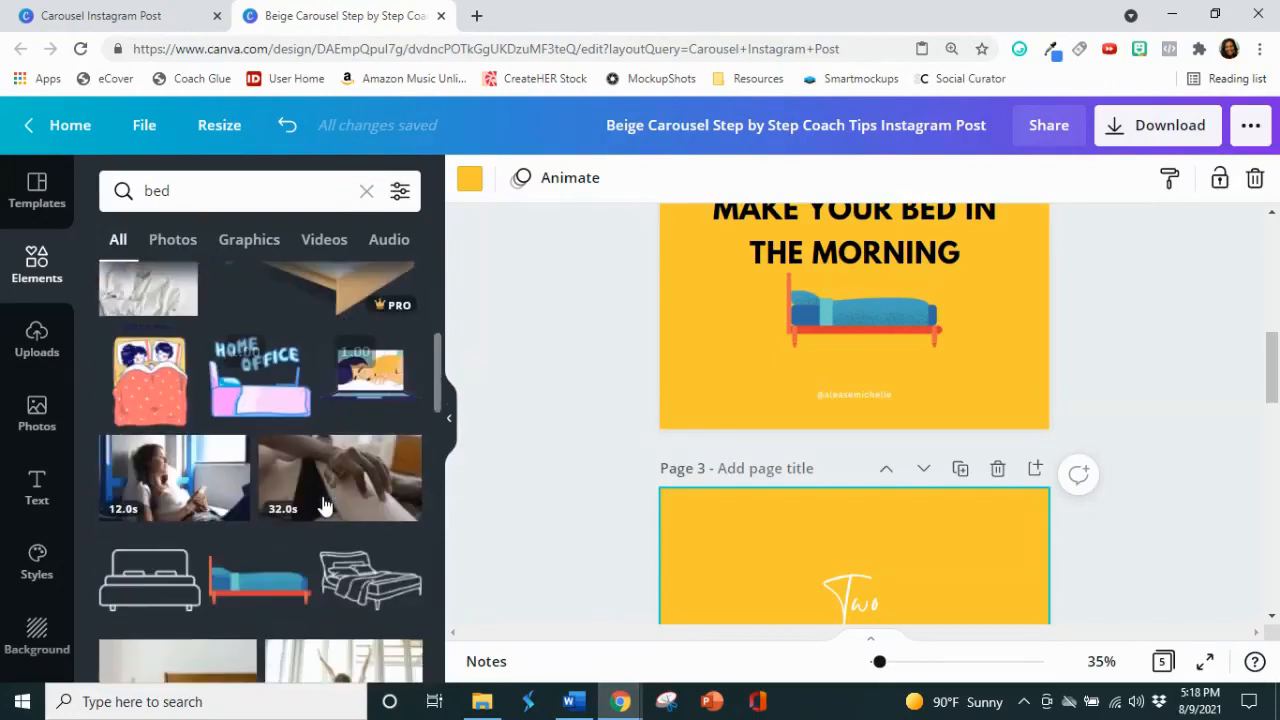
click(275, 585)
Step: Show all Magic Recommendations for the bed illustration and delete the bed from page 3
scroll(280, 570, down, 2)
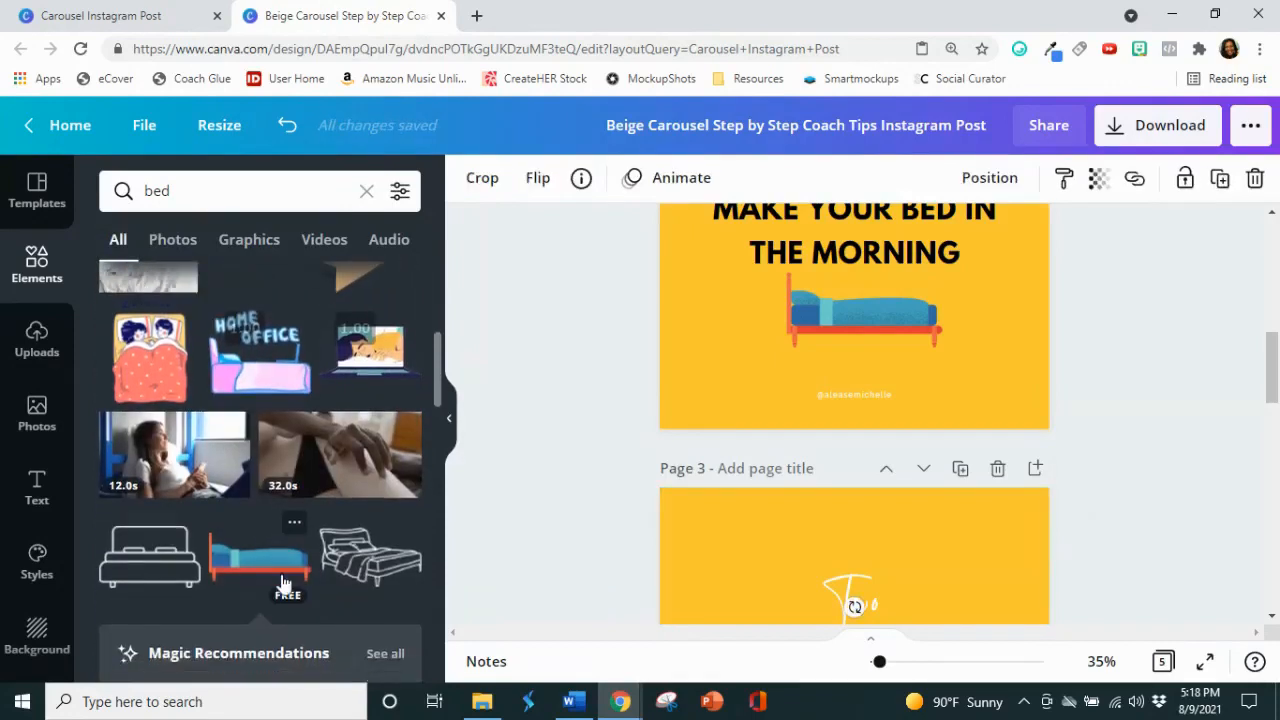
scroll(543, 457, down, 2)
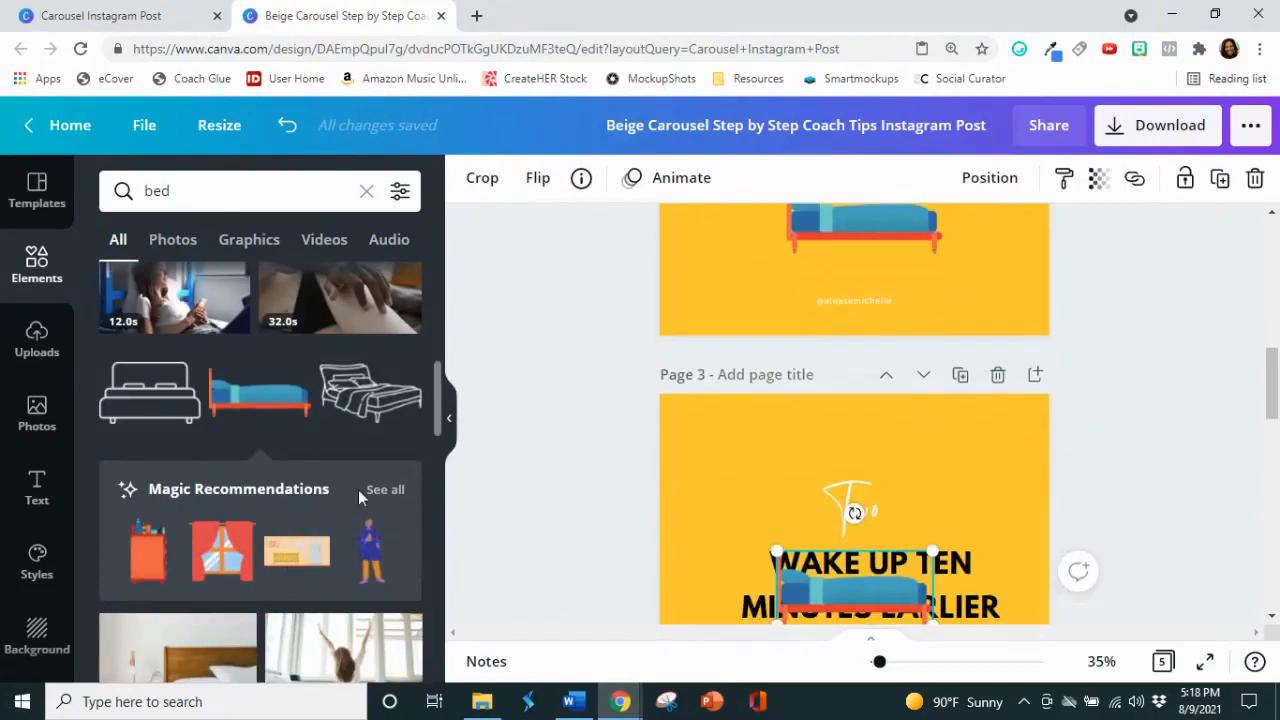
scroll(358, 492, down, 1)
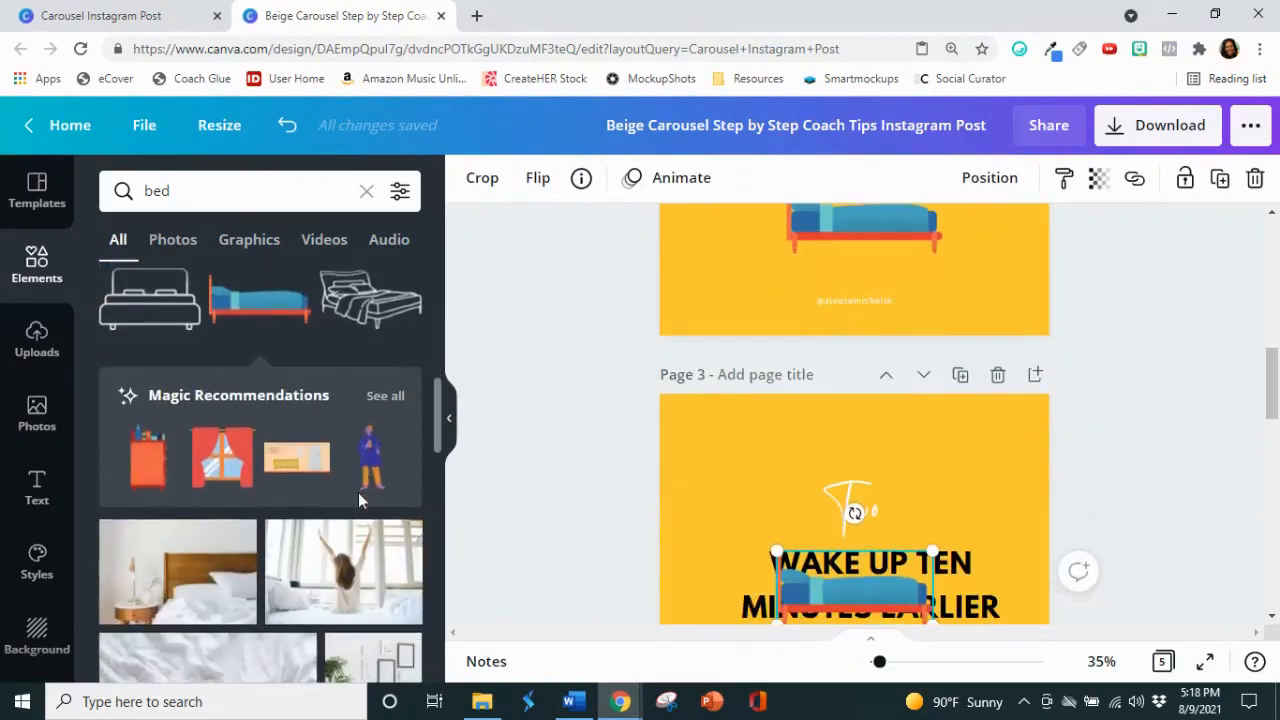
click(384, 397)
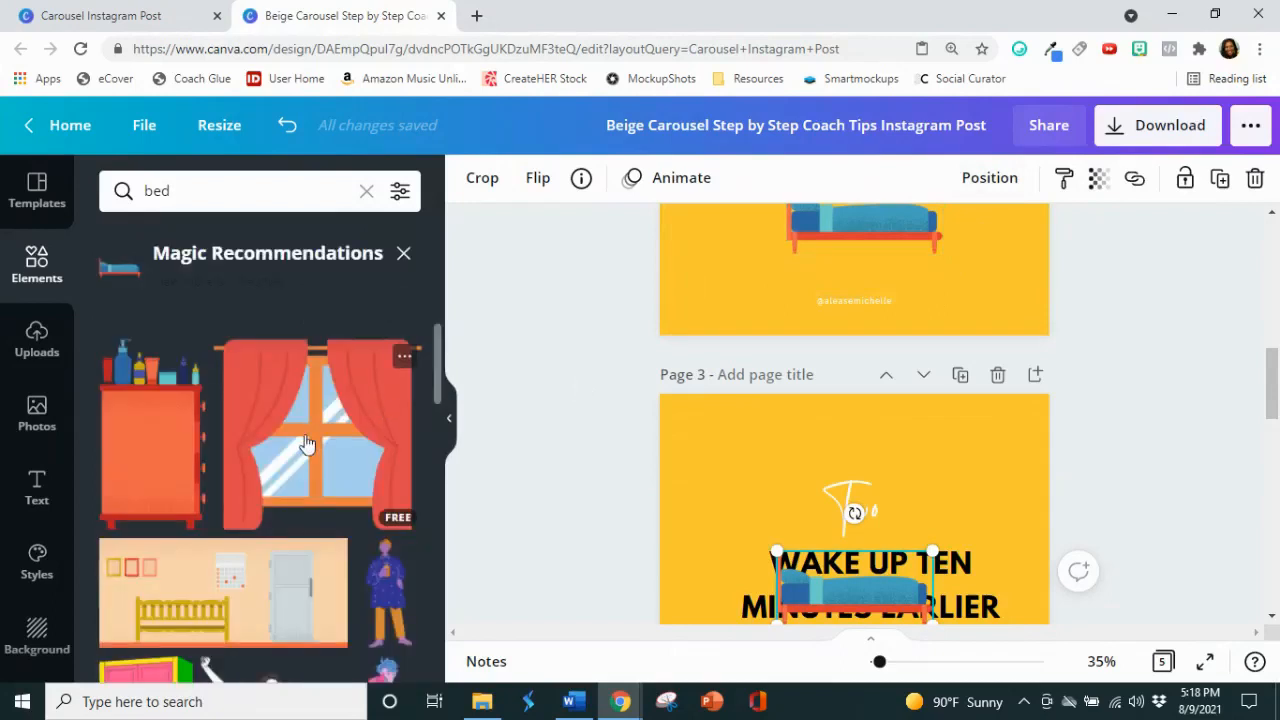
scroll(307, 444, down, 5)
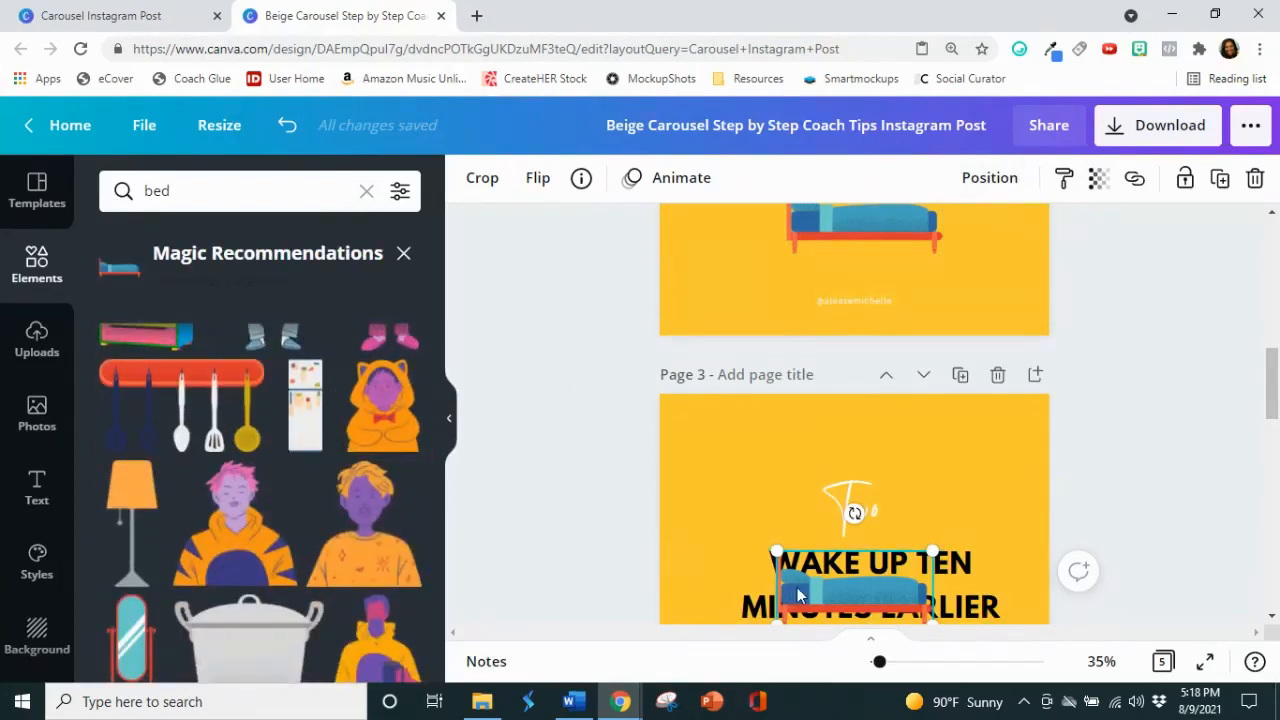
key(Delete)
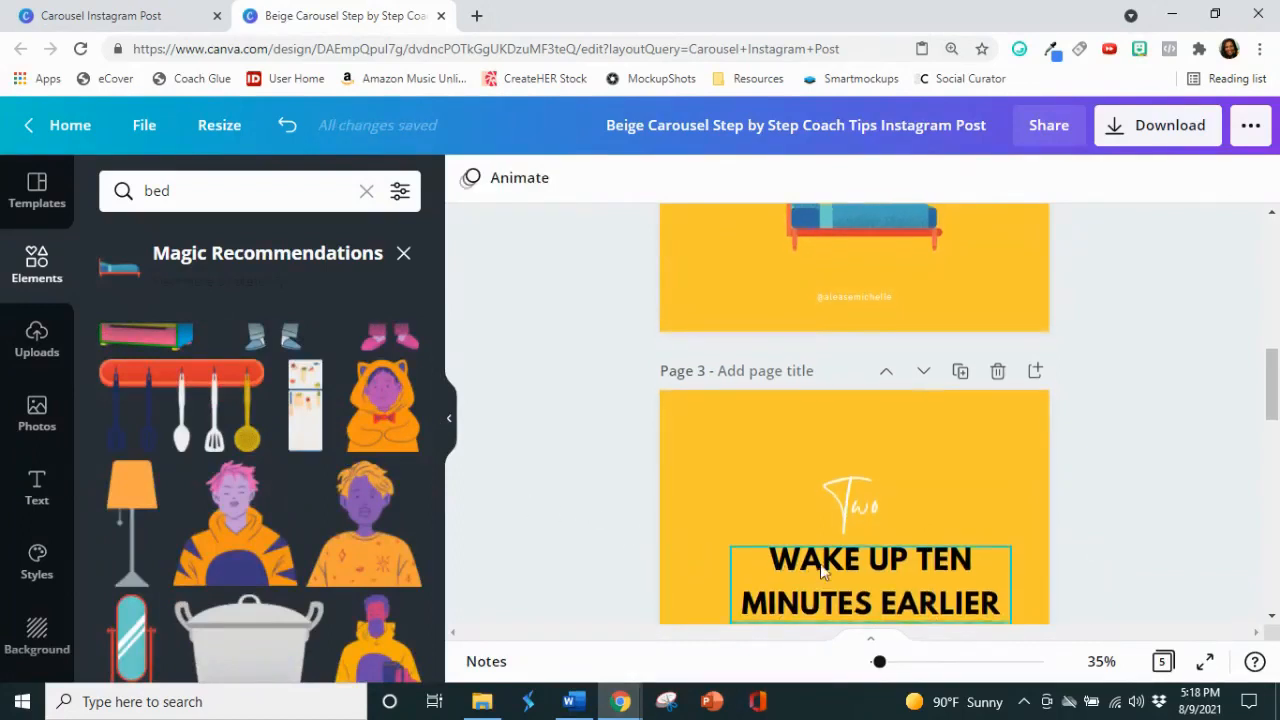
Step: Browse the bed's recommended matching illustrations for one that suits the "Wake up ten minutes earlier" tip
scroll(822, 549, down, 1)
scroll(460, 523, down, 2)
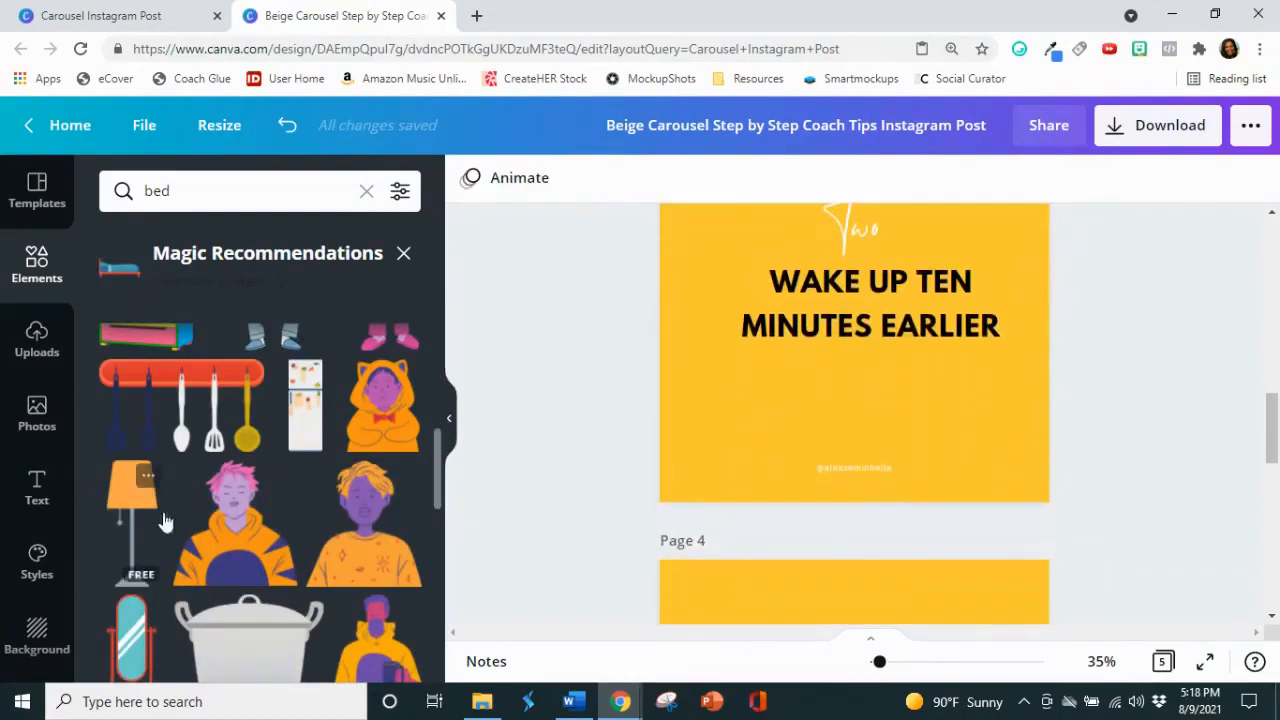
scroll(250, 510, down, 2)
scroll(263, 498, down, 5)
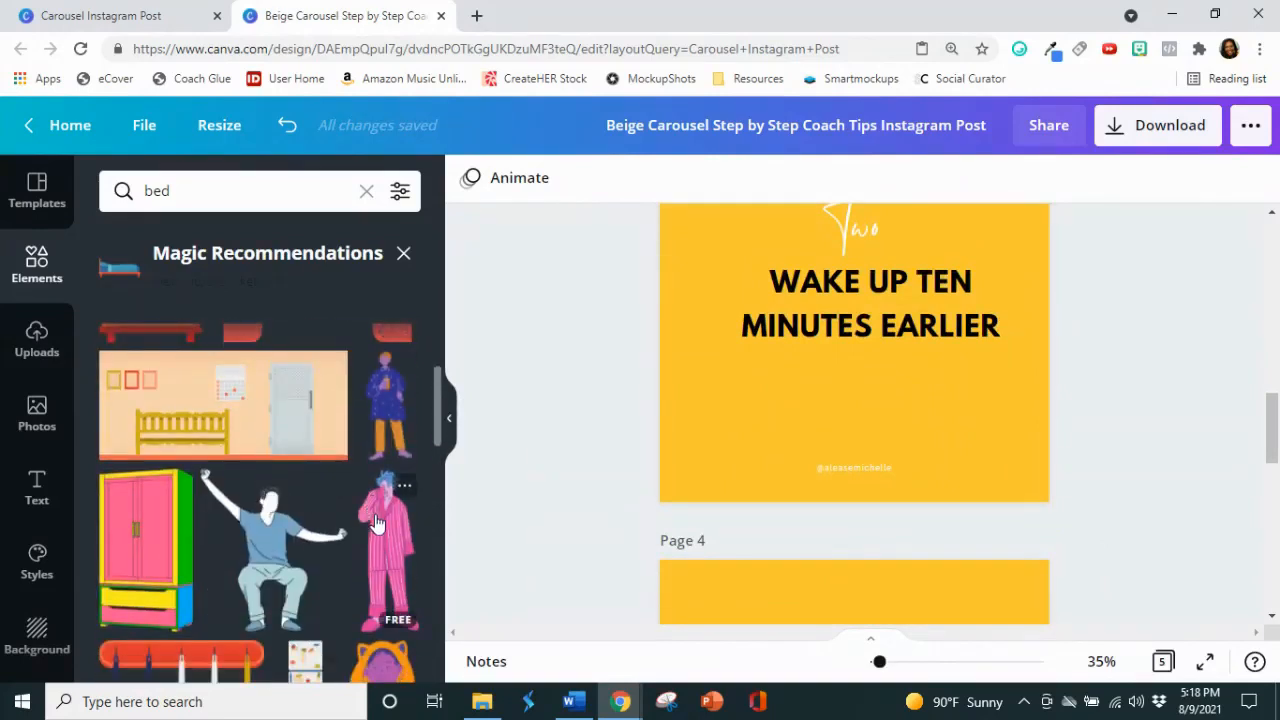
scroll(380, 518, down, 5)
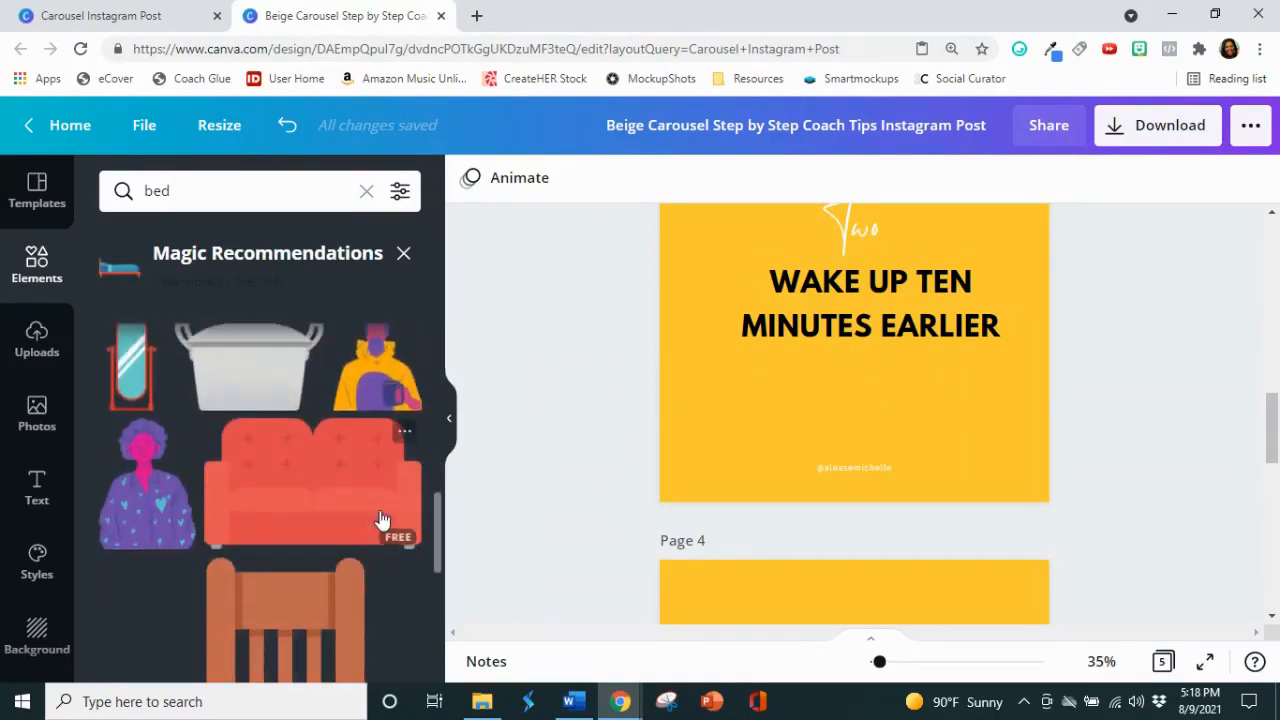
scroll(380, 520, down, 3)
scroll(380, 520, down, 3)
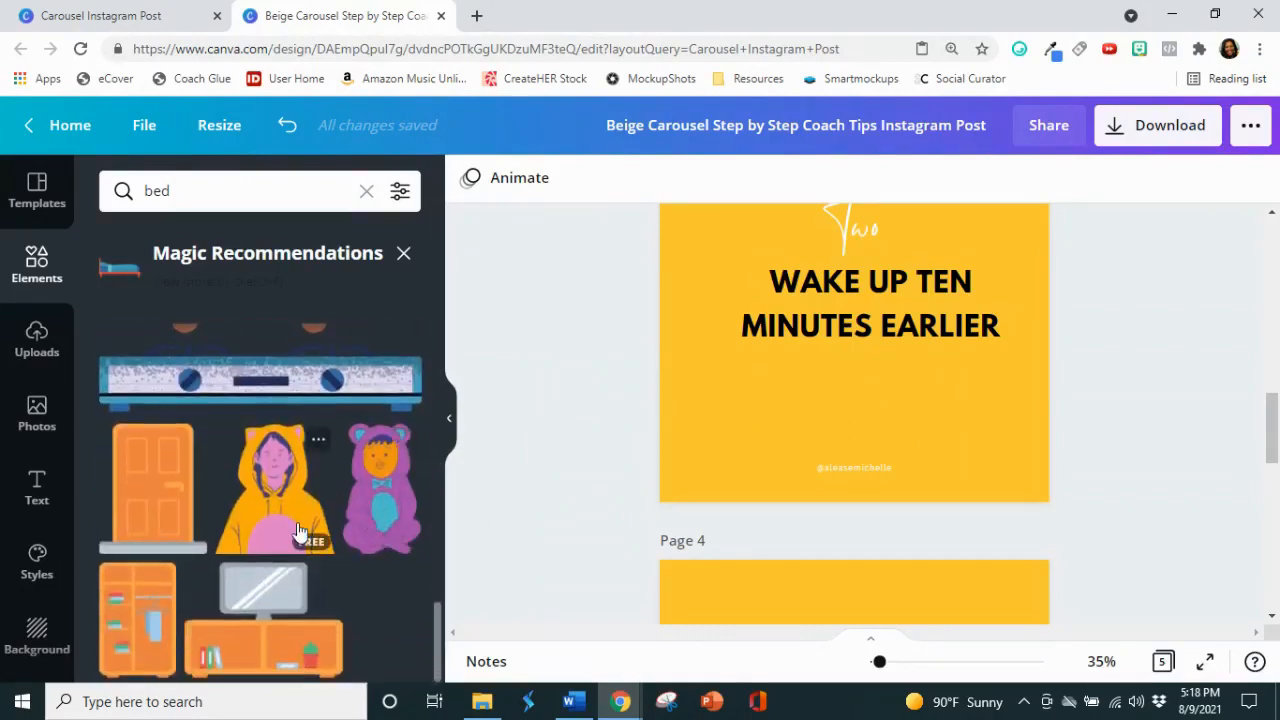
scroll(298, 532, up, 10)
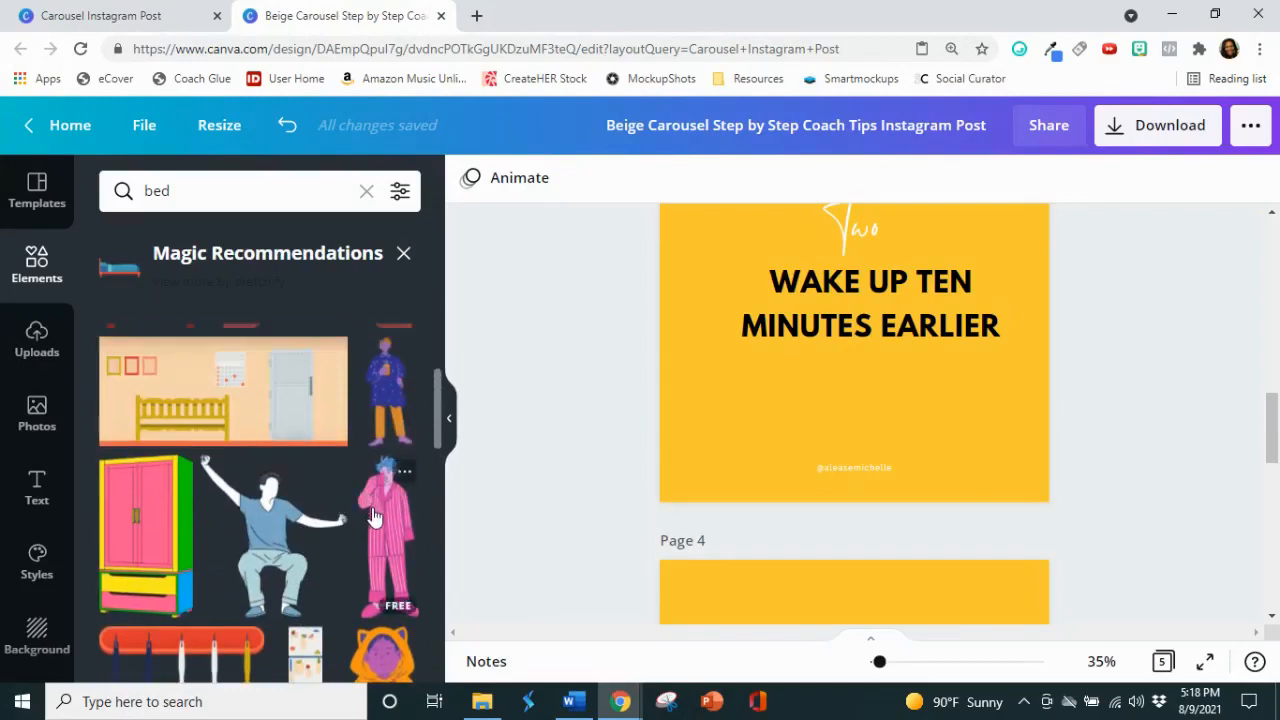
scroll(372, 516, up, 3)
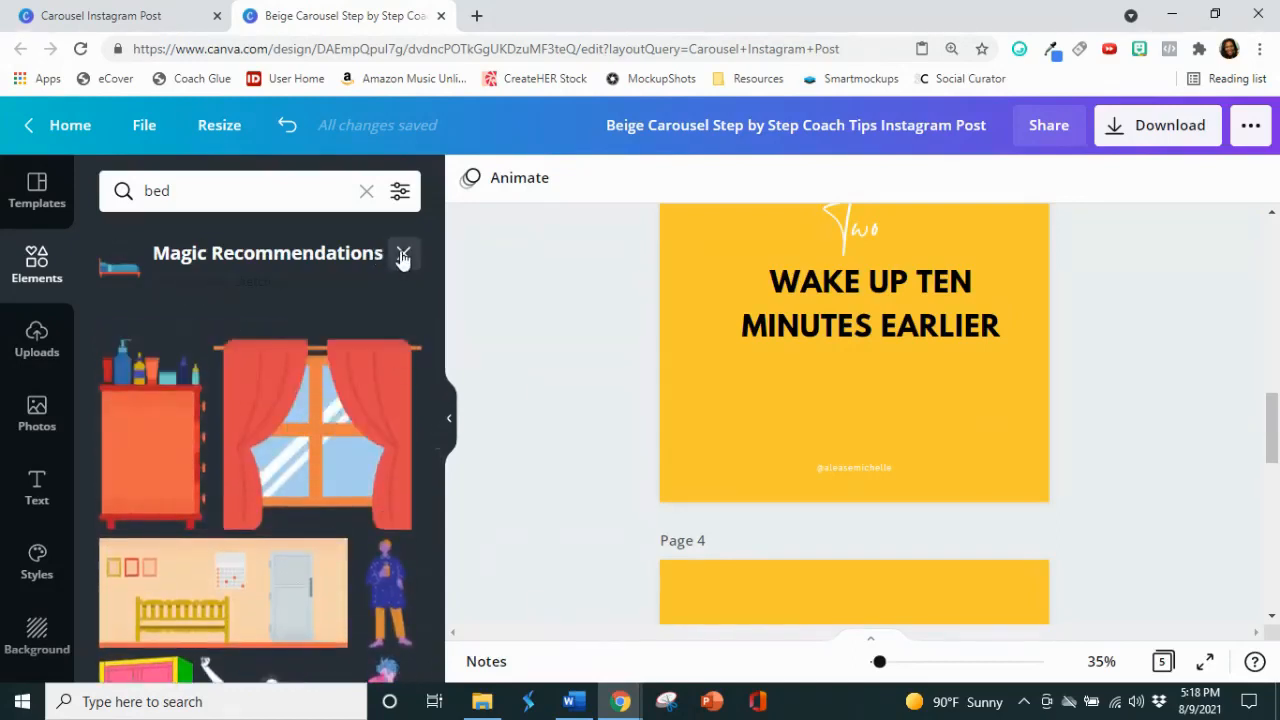
Step: Close the recommendations, search the elements library for "clock" and look through the results for an illustrated alarm clock
click(403, 254)
click(180, 190)
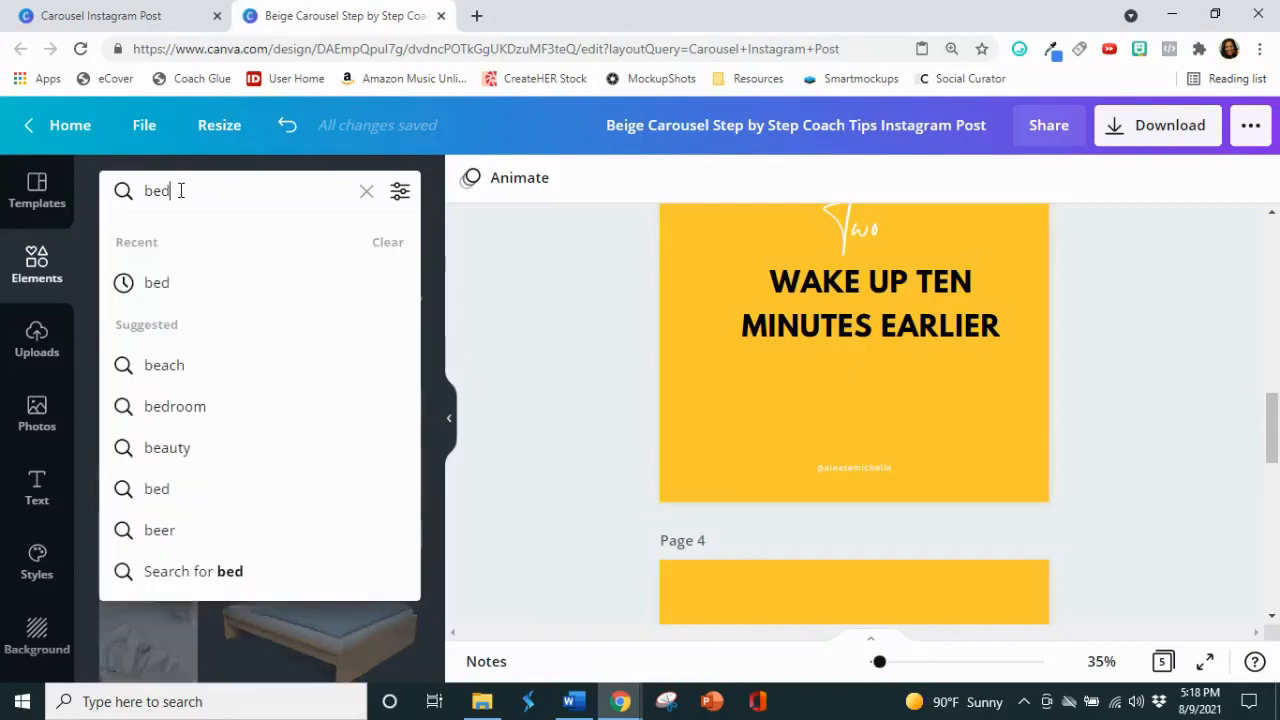
text(clock)
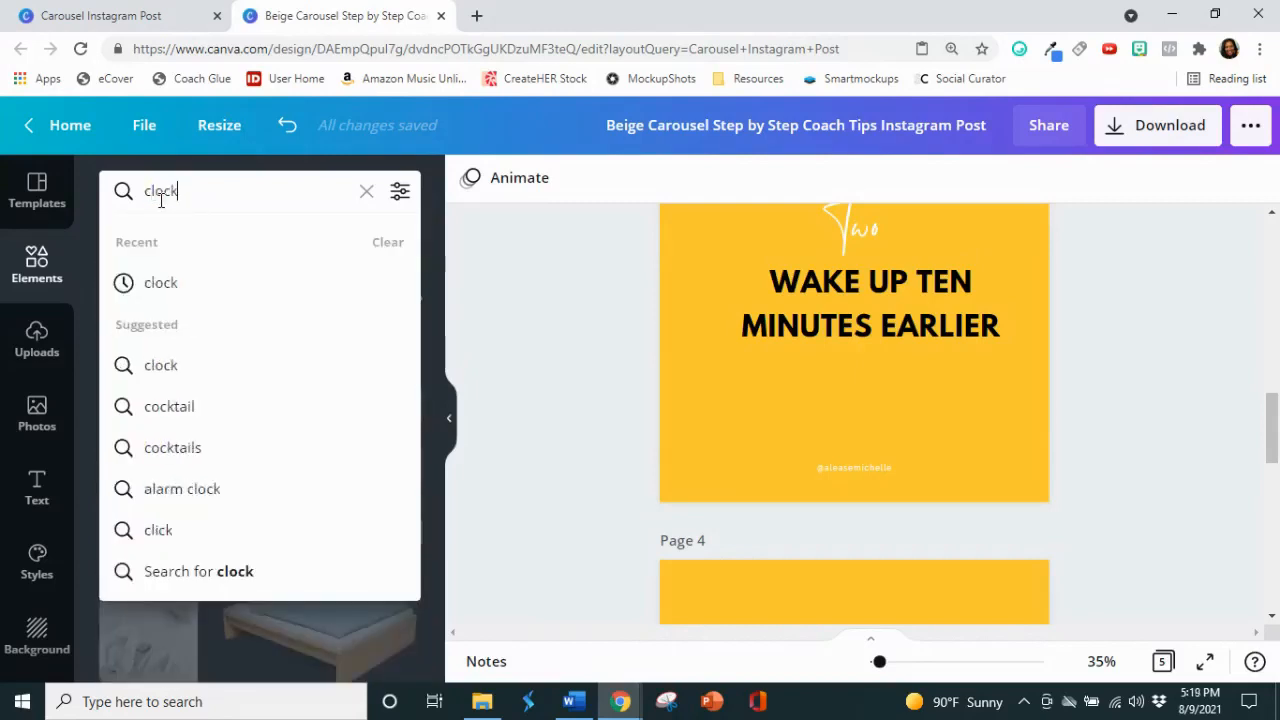
key(Return)
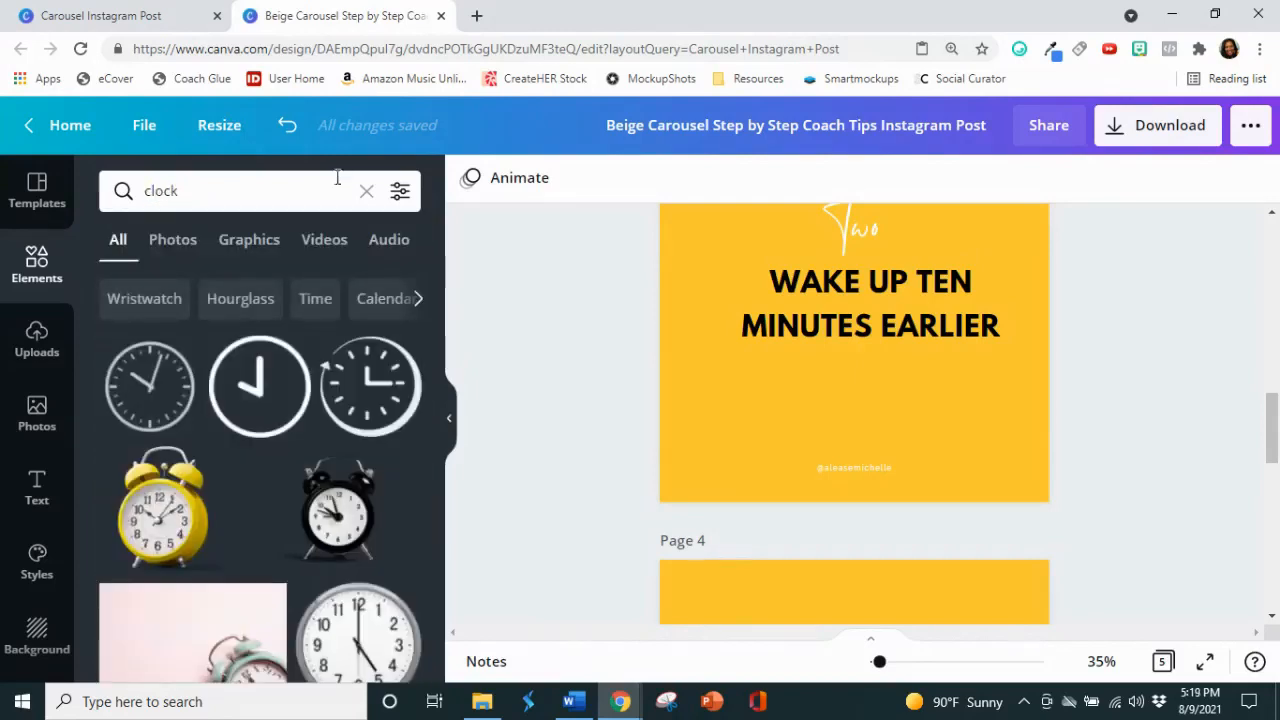
scroll(309, 508, down, 5)
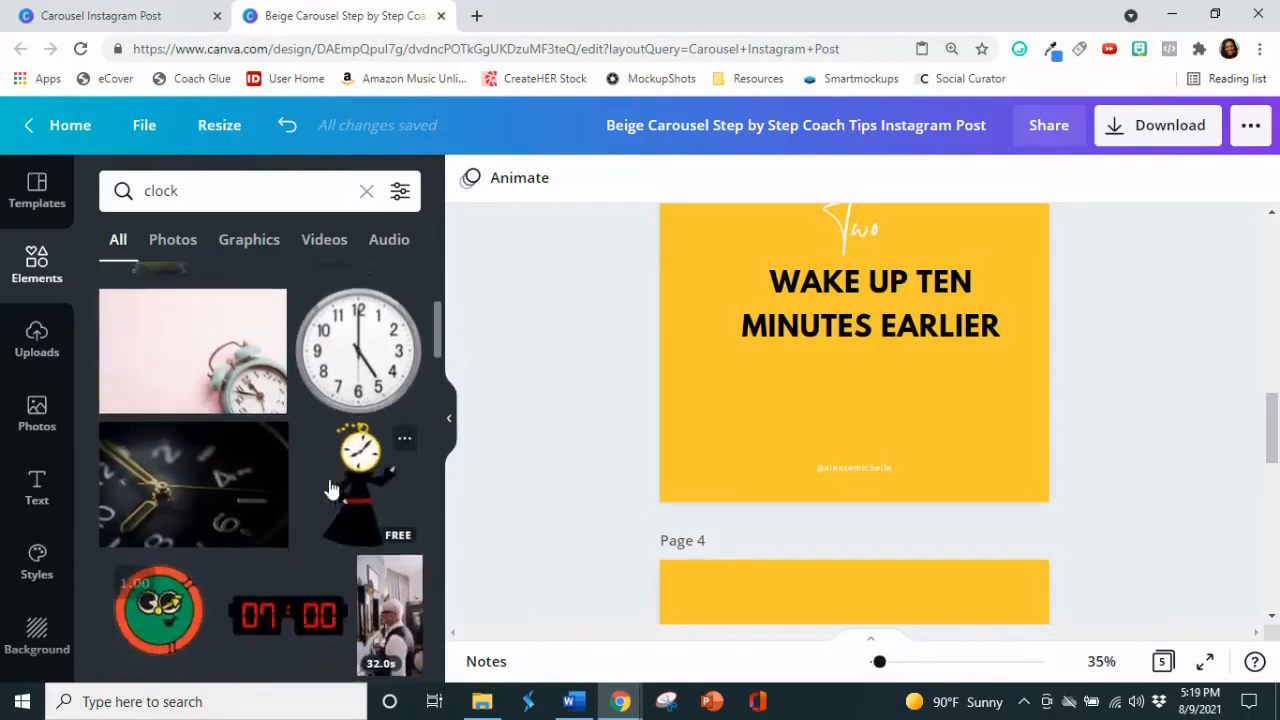
scroll(330, 489, down, 3)
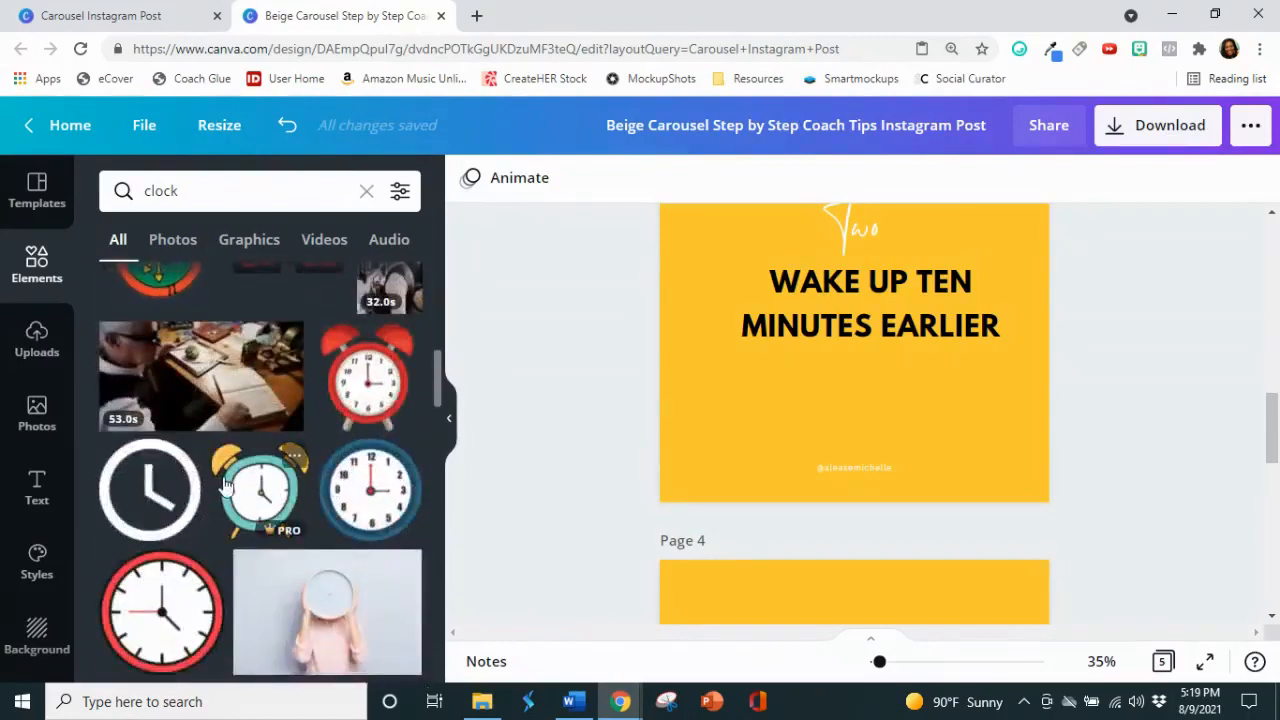
Step: Try the teal and yellow alarm clock on page 3, look through more clock results, and remove it from the page
click(247, 485)
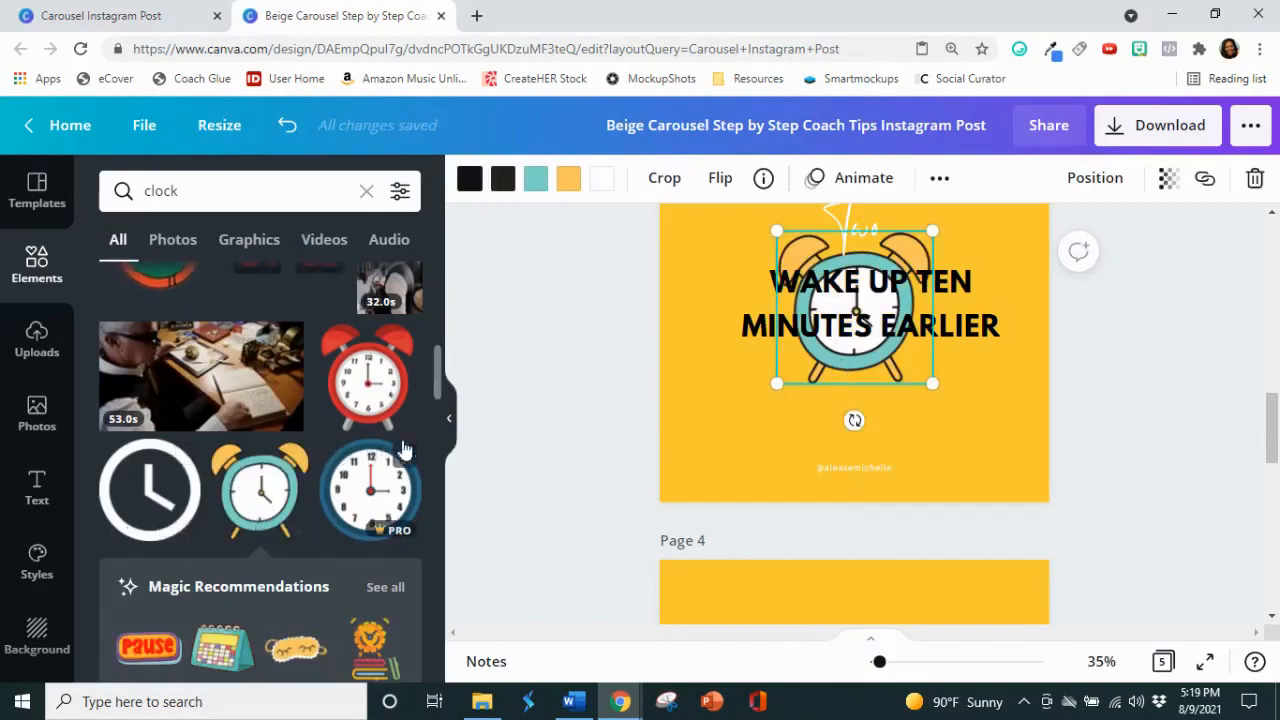
scroll(410, 468, down, 5)
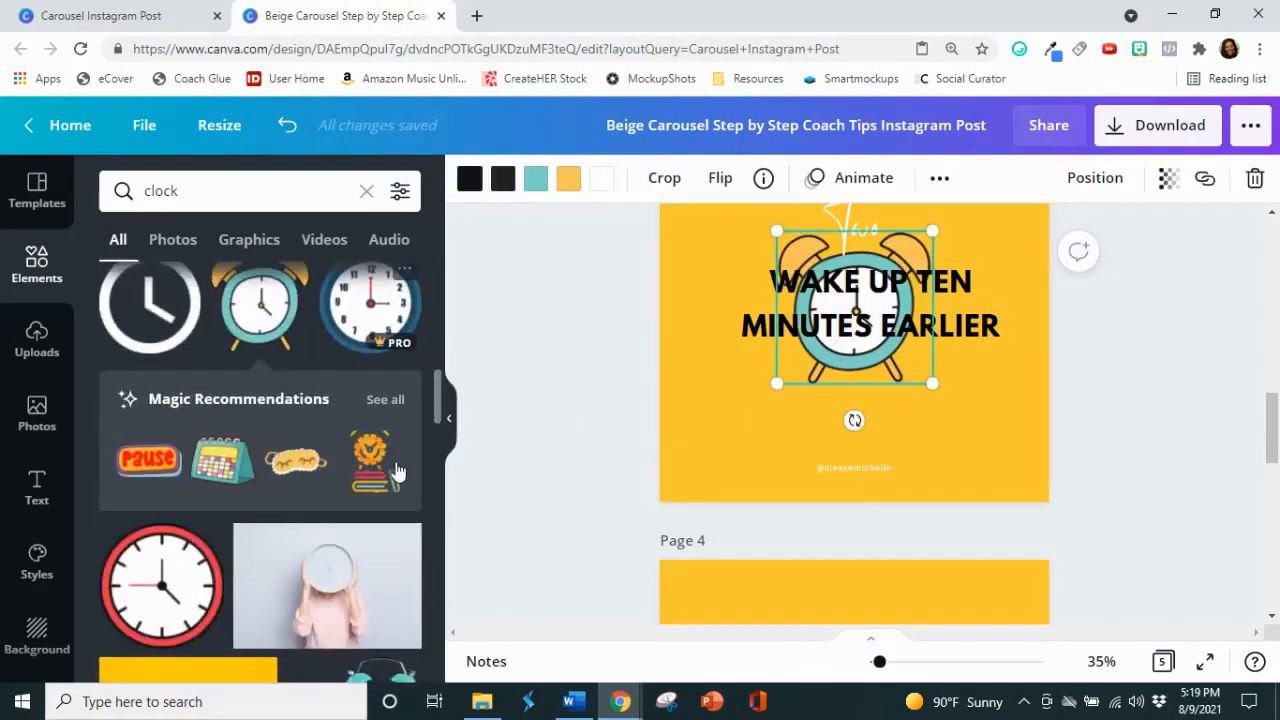
scroll(397, 470, down, 8)
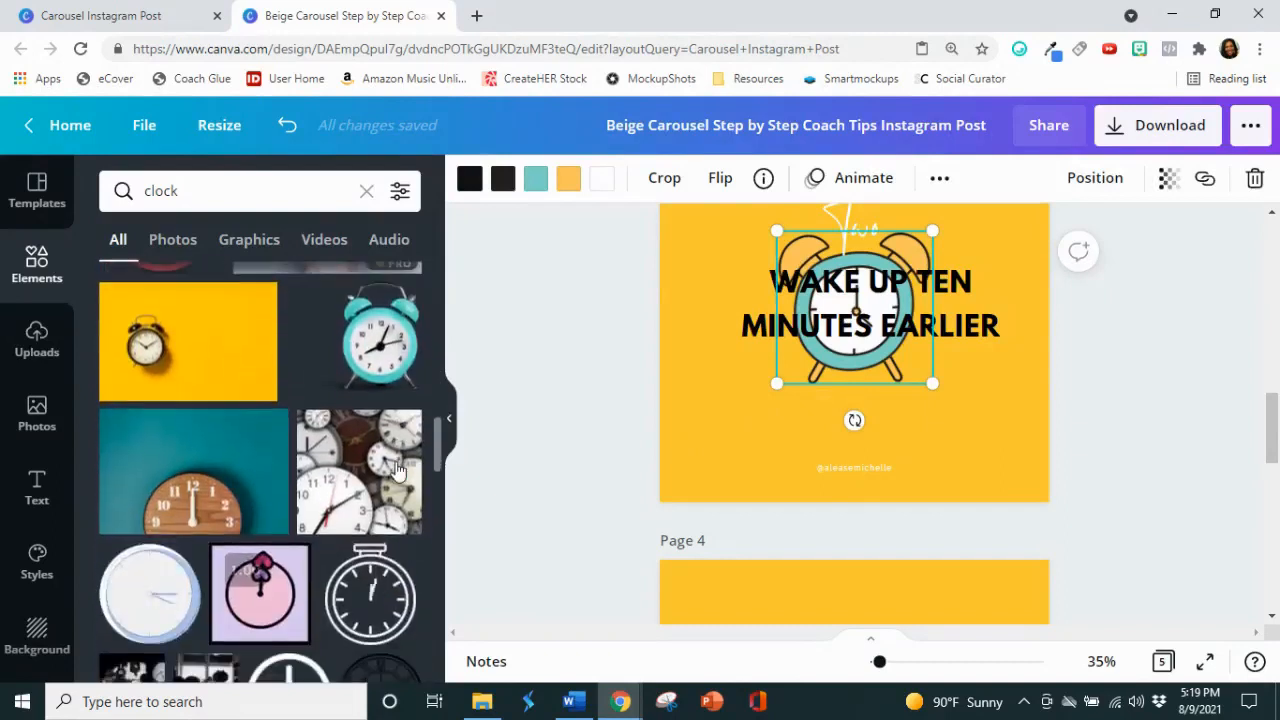
scroll(397, 468, down, 2)
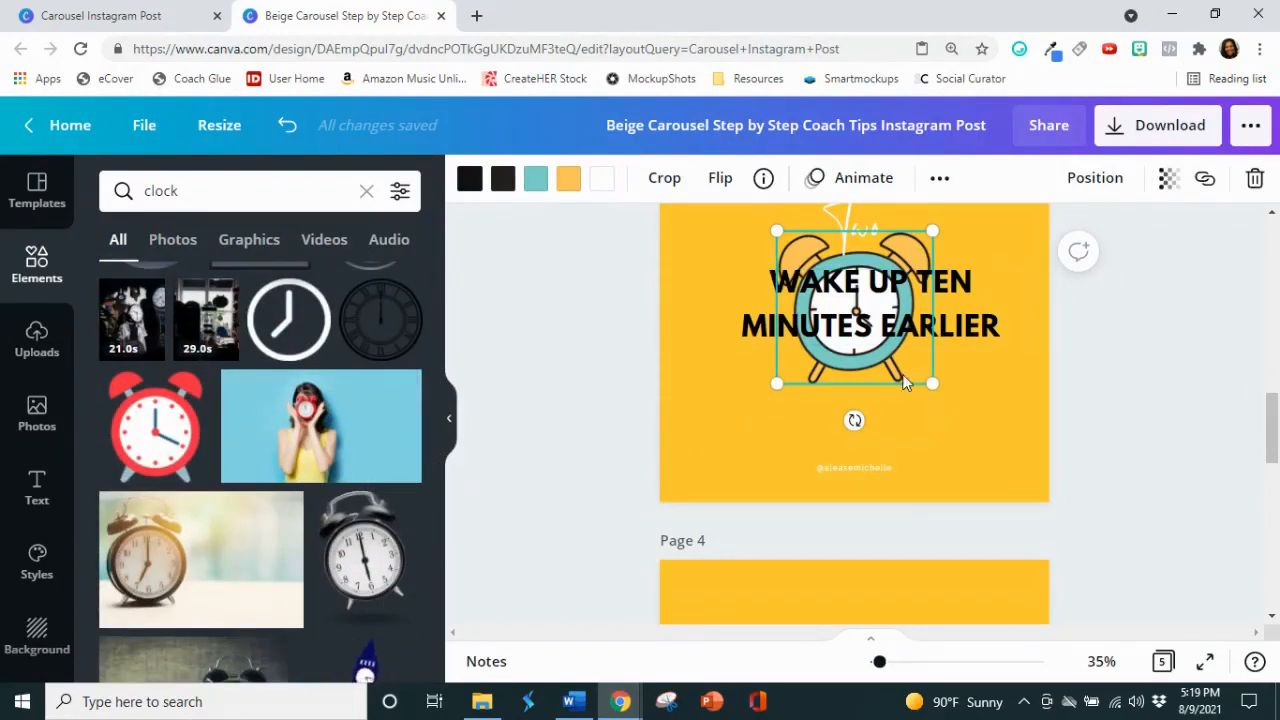
key(Delete)
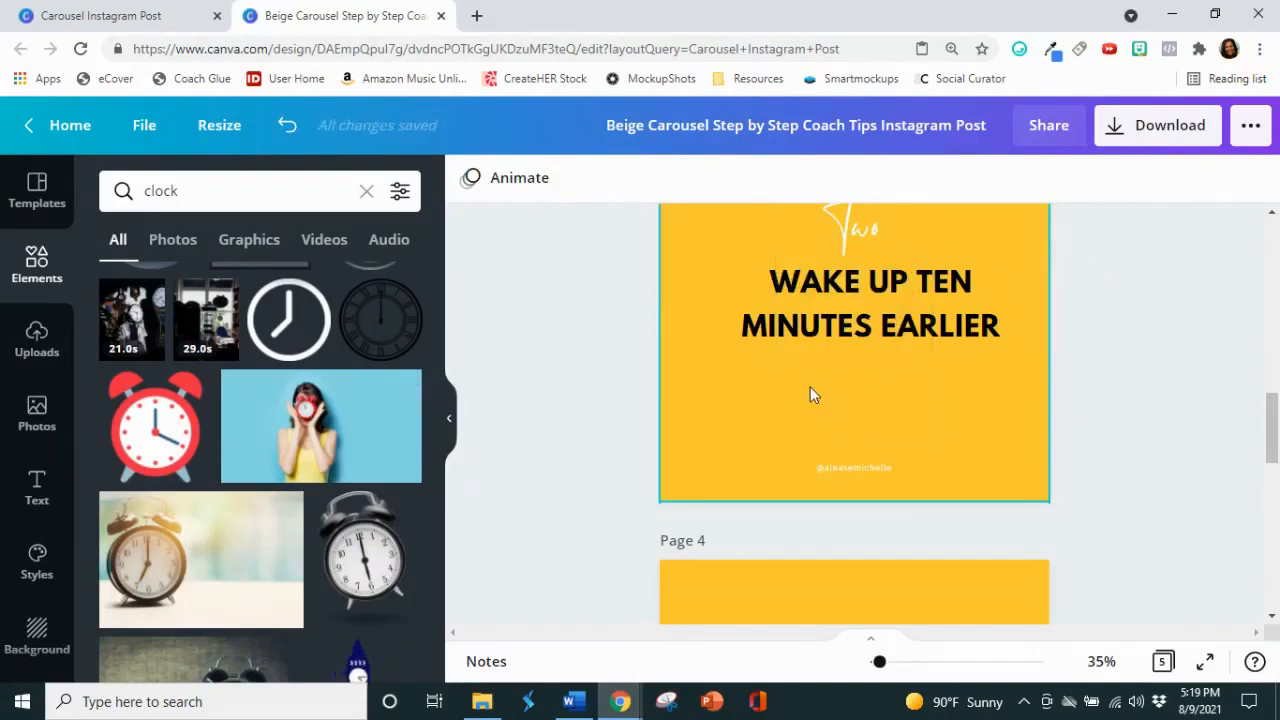
Step: Add the red alarm clock to page 3, shrink it and centre it between the tip text and the handle
click(133, 441)
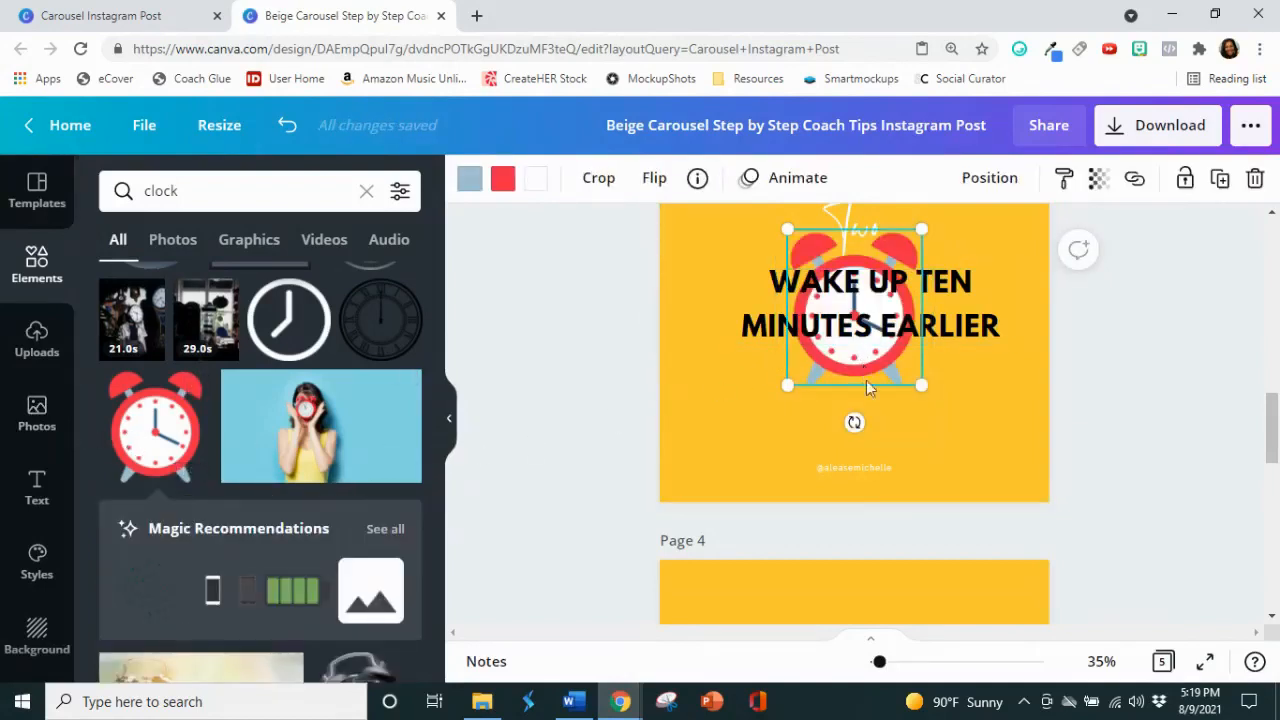
drag(866, 380, 875, 447)
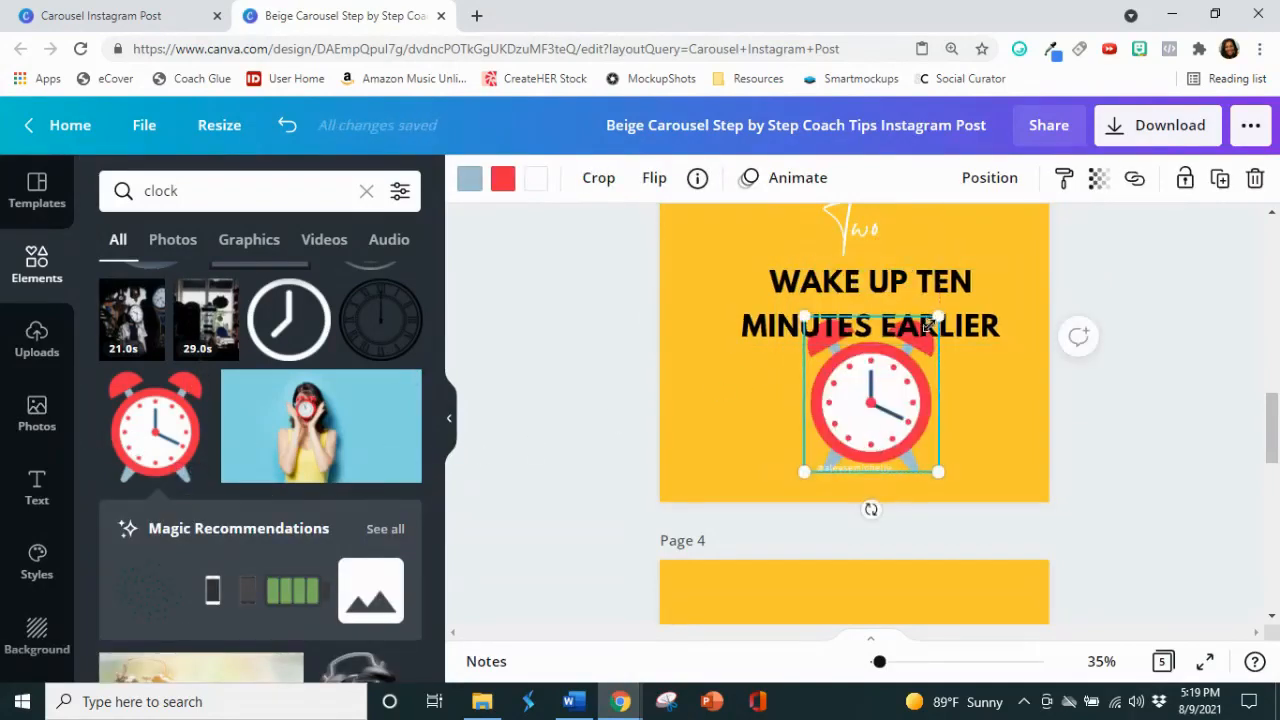
drag(928, 322, 895, 372)
drag(862, 423, 876, 405)
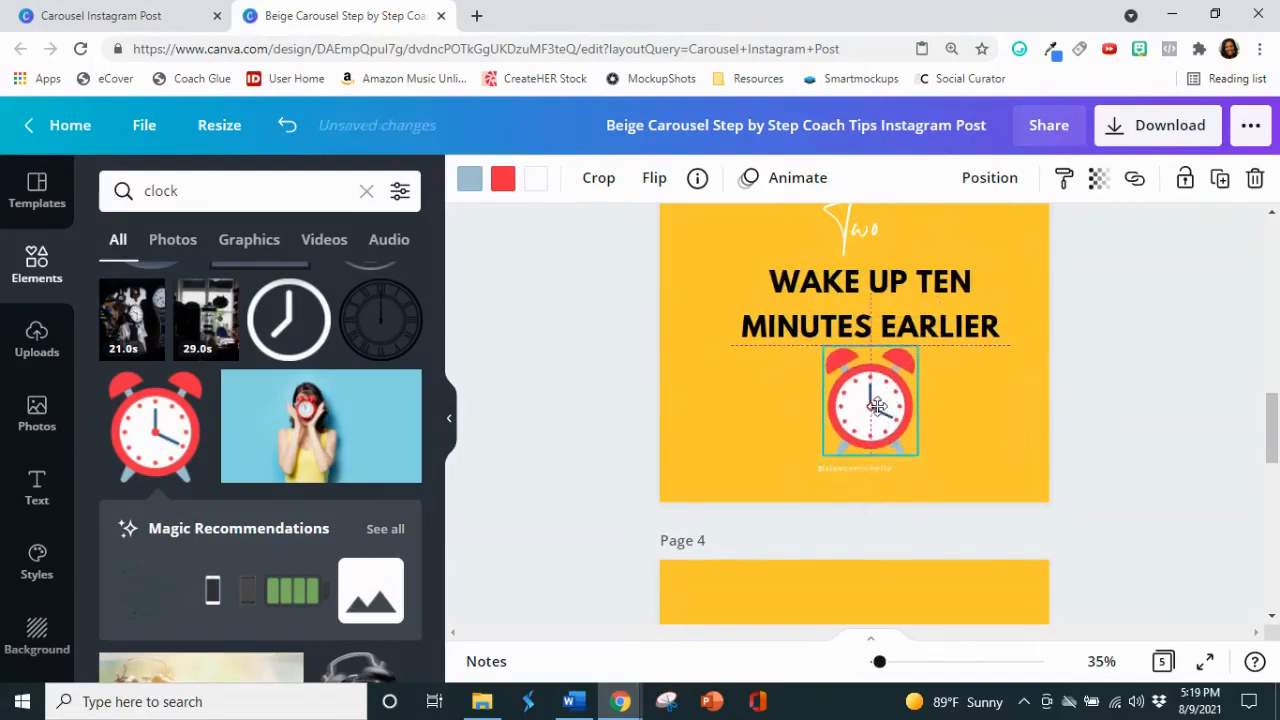
click(1212, 416)
Step: Compare page 3 with the neighbouring pages, and change the "Three" heading on page 4 to white
scroll(1212, 412, up, 2)
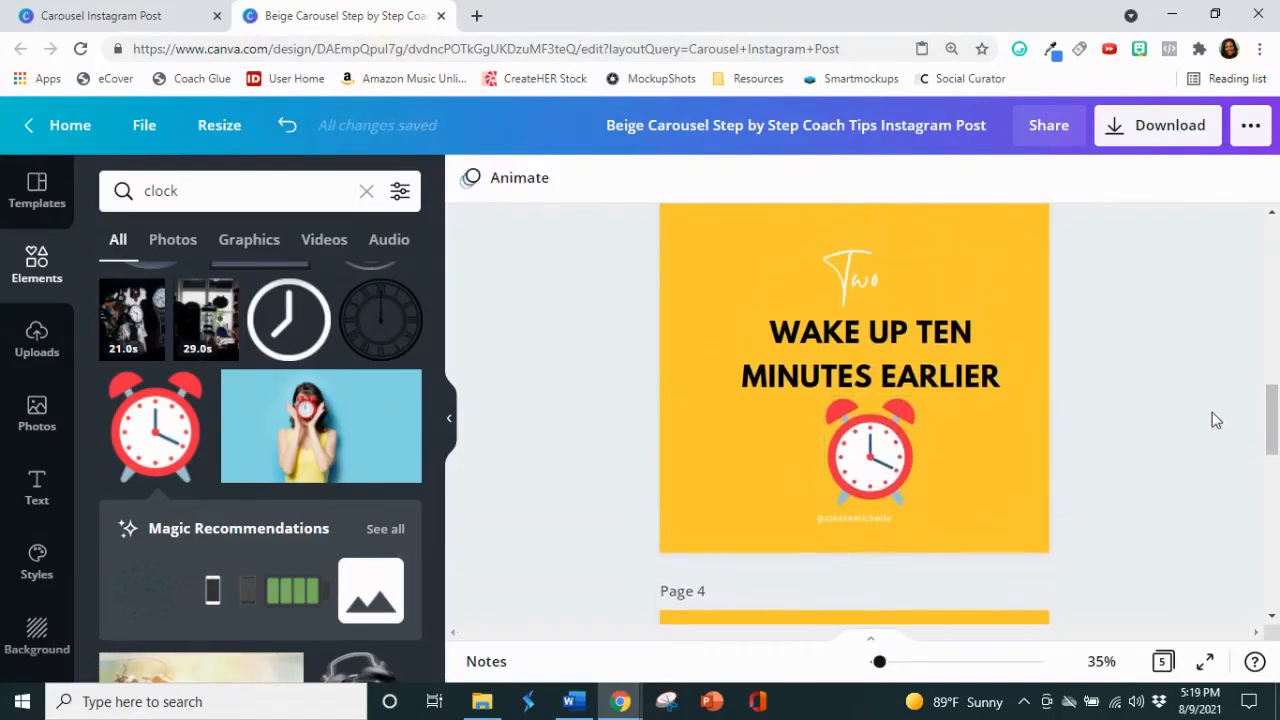
scroll(1212, 412, up, 2)
scroll(1212, 412, down, 3)
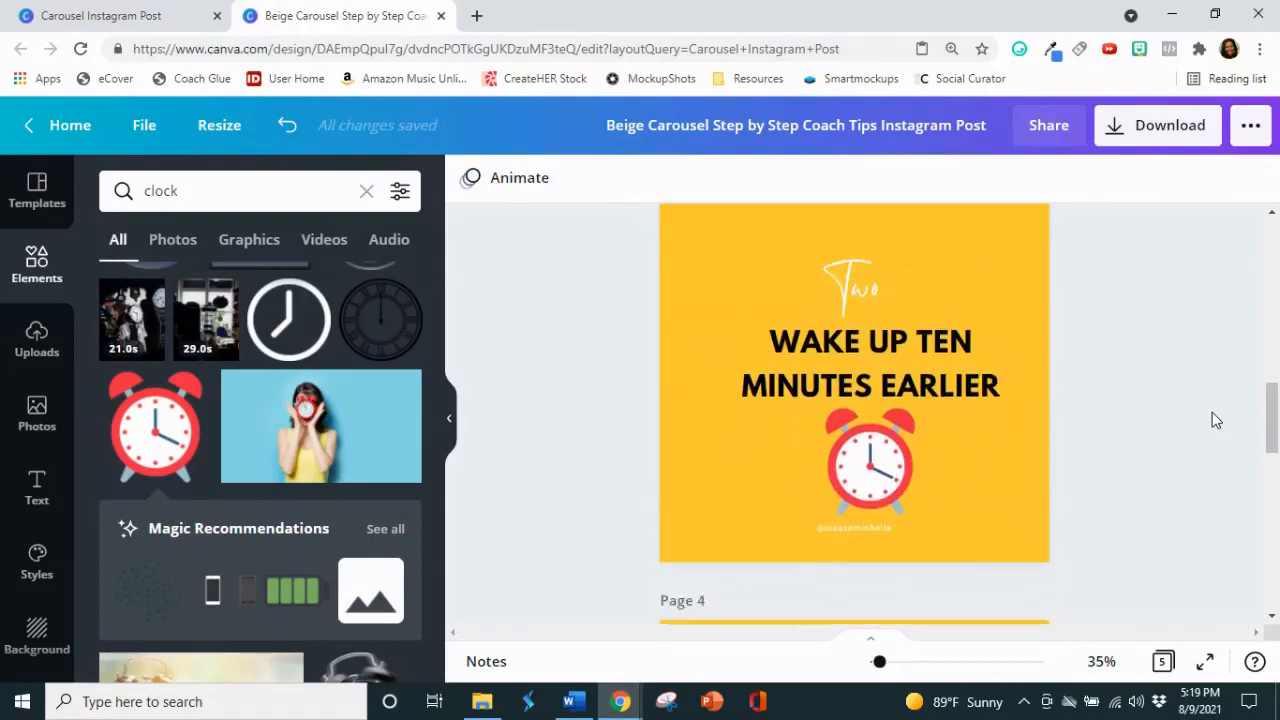
scroll(1213, 409, up, 1)
scroll(1213, 409, down, 4)
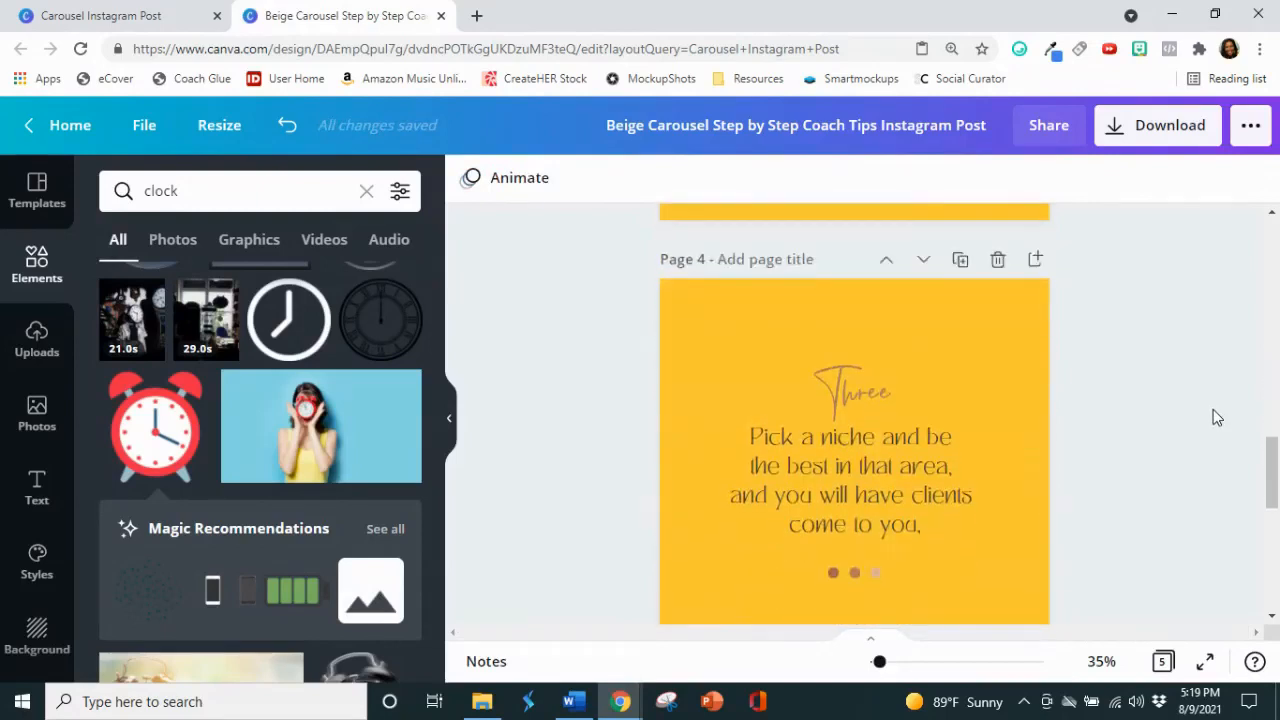
double_click(901, 302)
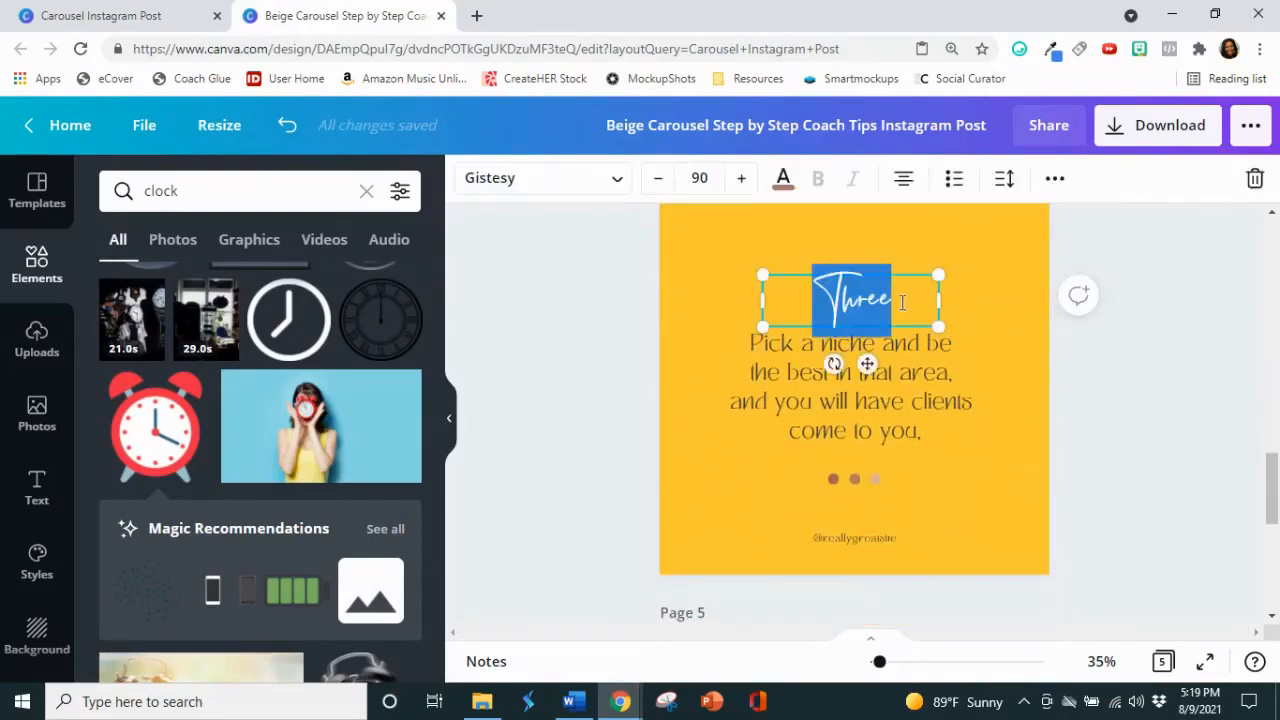
click(786, 179)
click(398, 342)
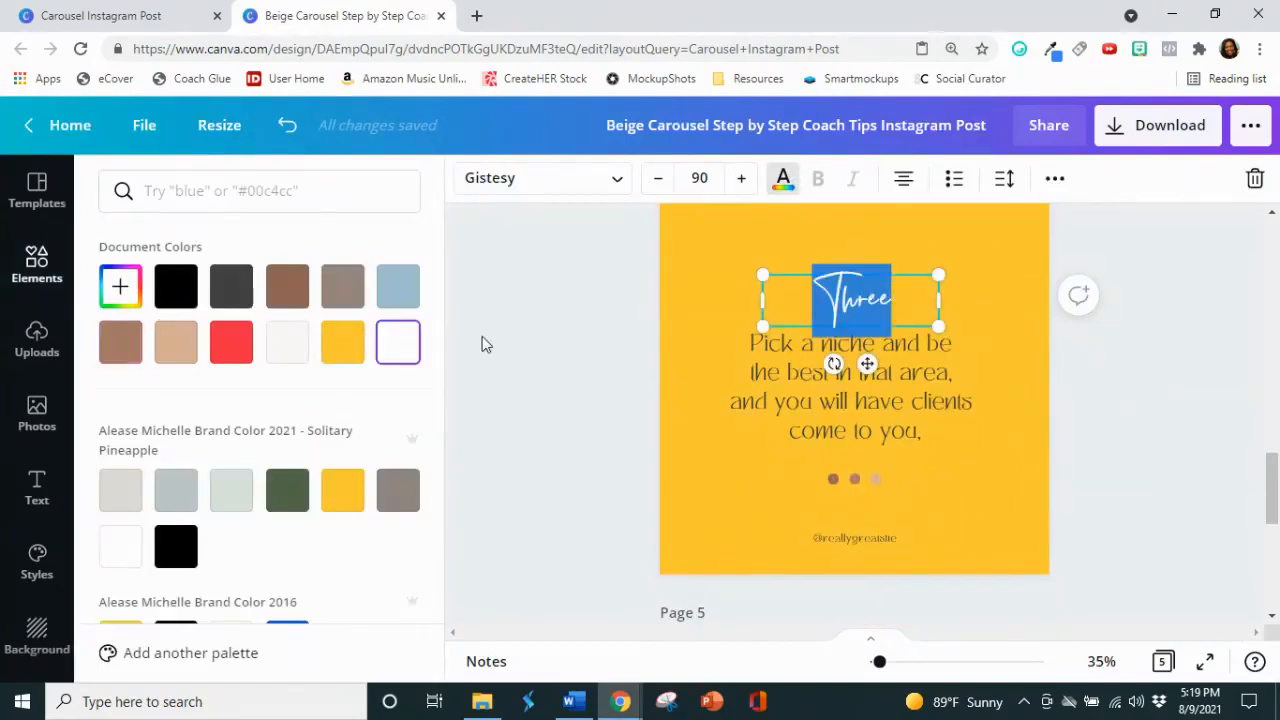
click(496, 352)
Step: Select the tip text on page 4, then switch to the article in Word and copy the heading "Sit Outside"
click(816, 395)
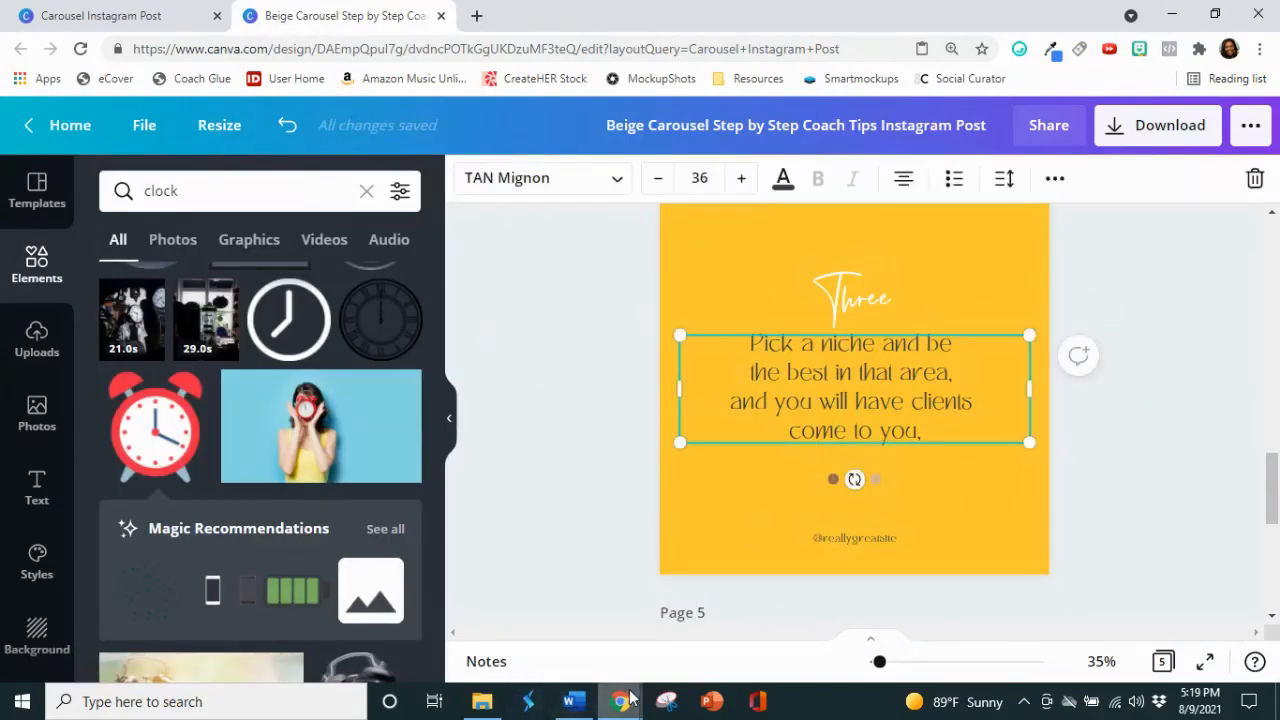
click(571, 701)
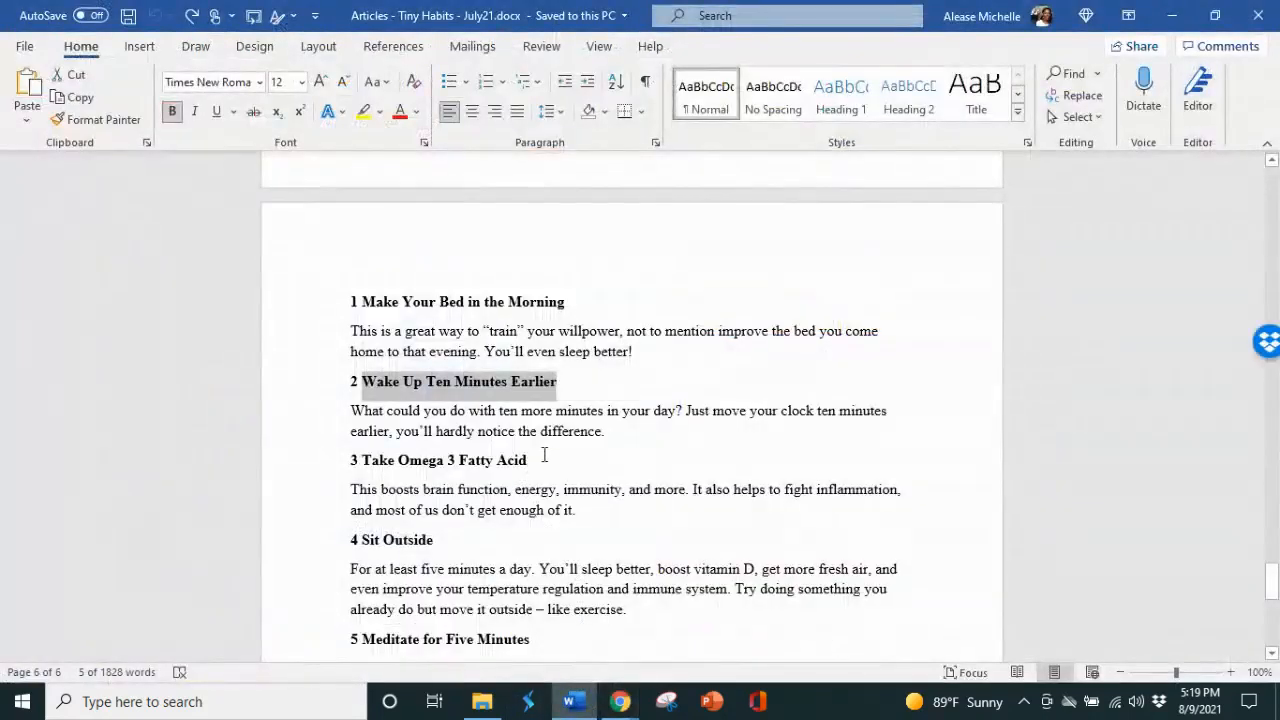
scroll(544, 455, down, 2)
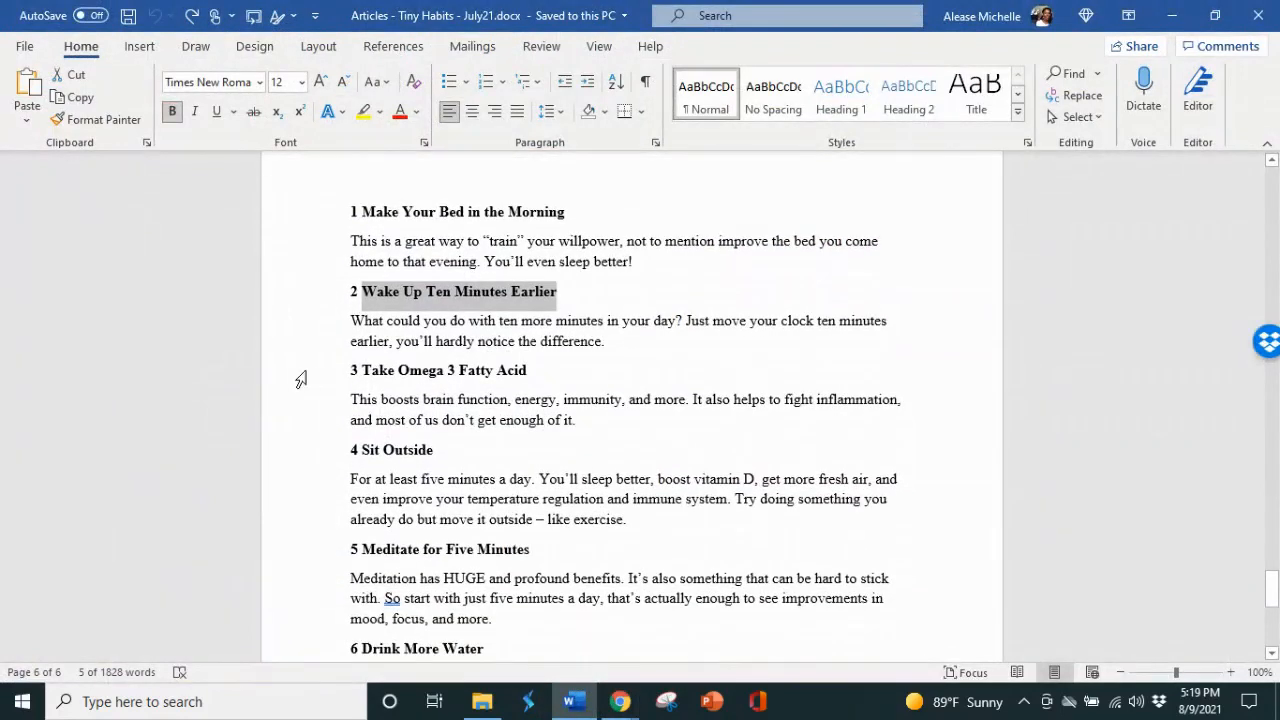
drag(439, 450, 364, 452)
right_click(388, 455)
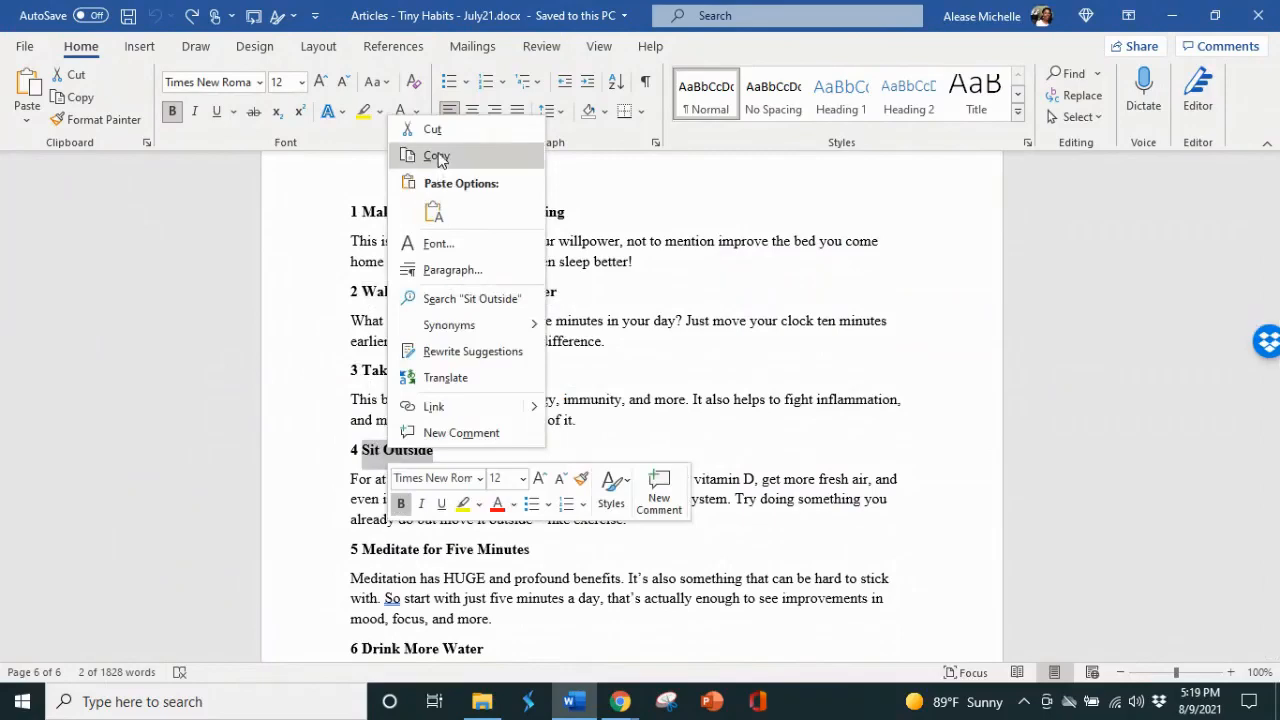
click(436, 157)
Step: Switch back to Canva and replace the tip text on page 4 with the copied "Sit Outside" as plain text
click(620, 701)
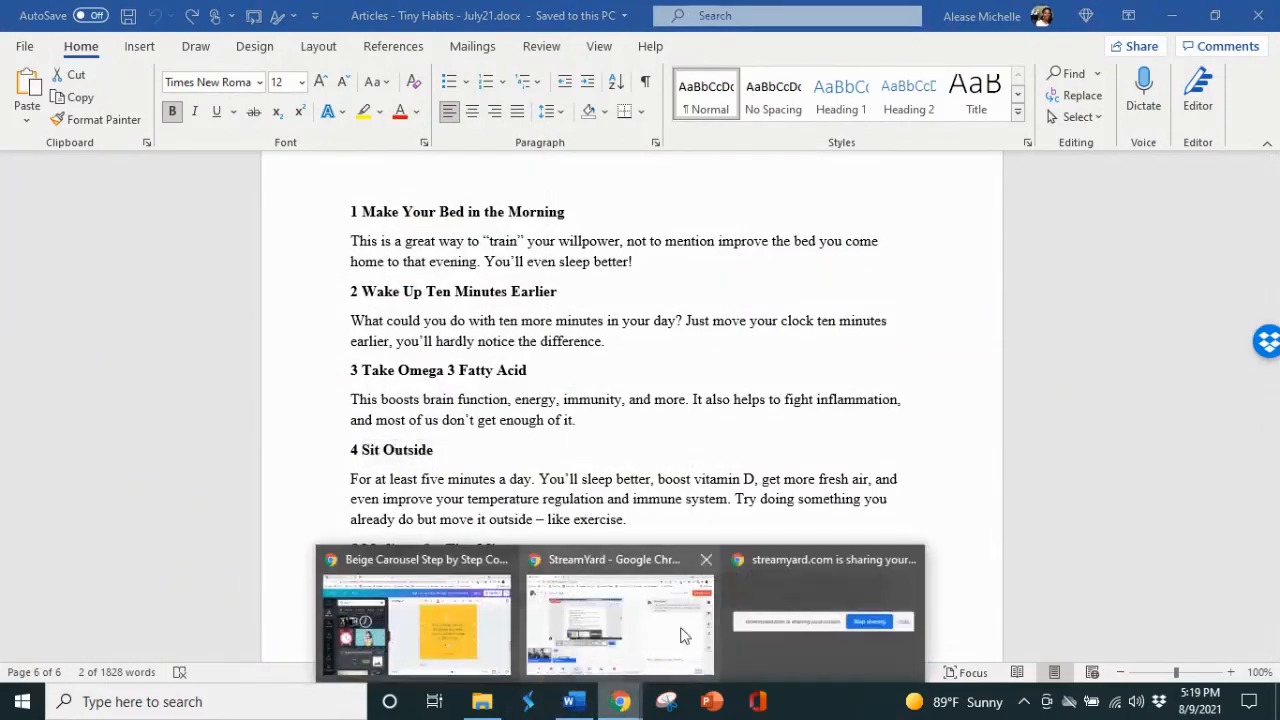
click(415, 630)
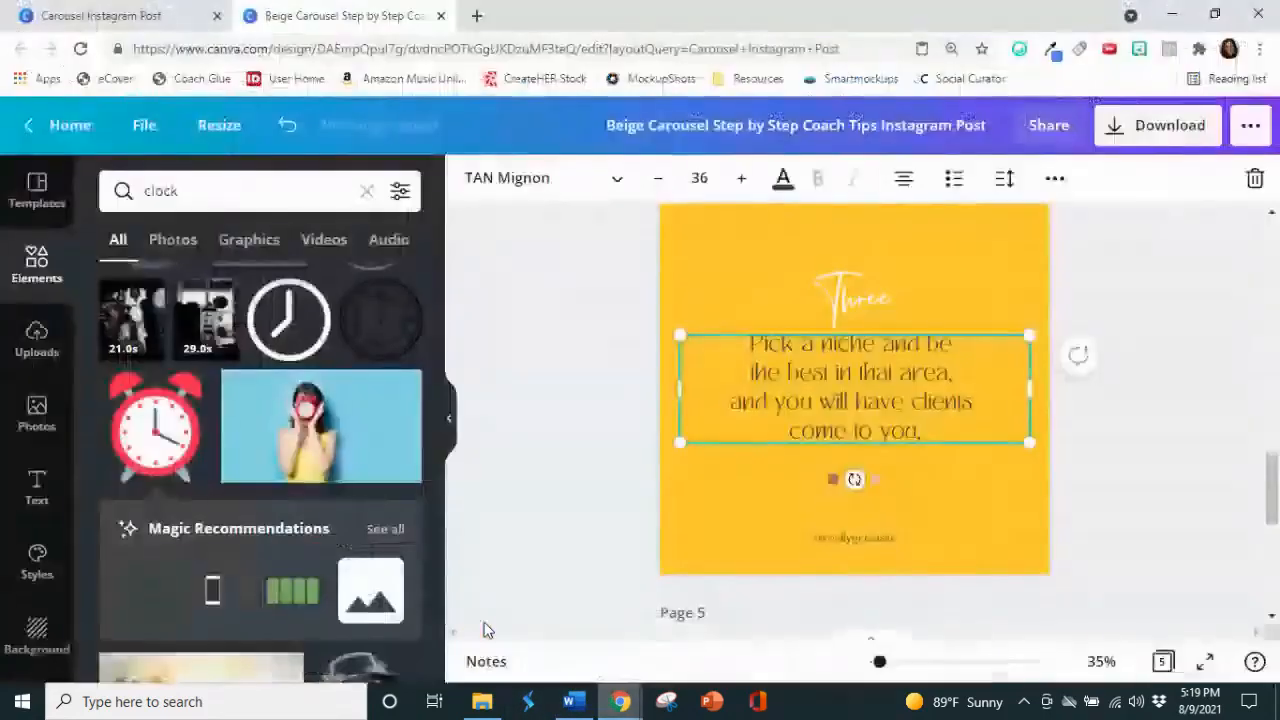
double_click(882, 416)
right_click(882, 416)
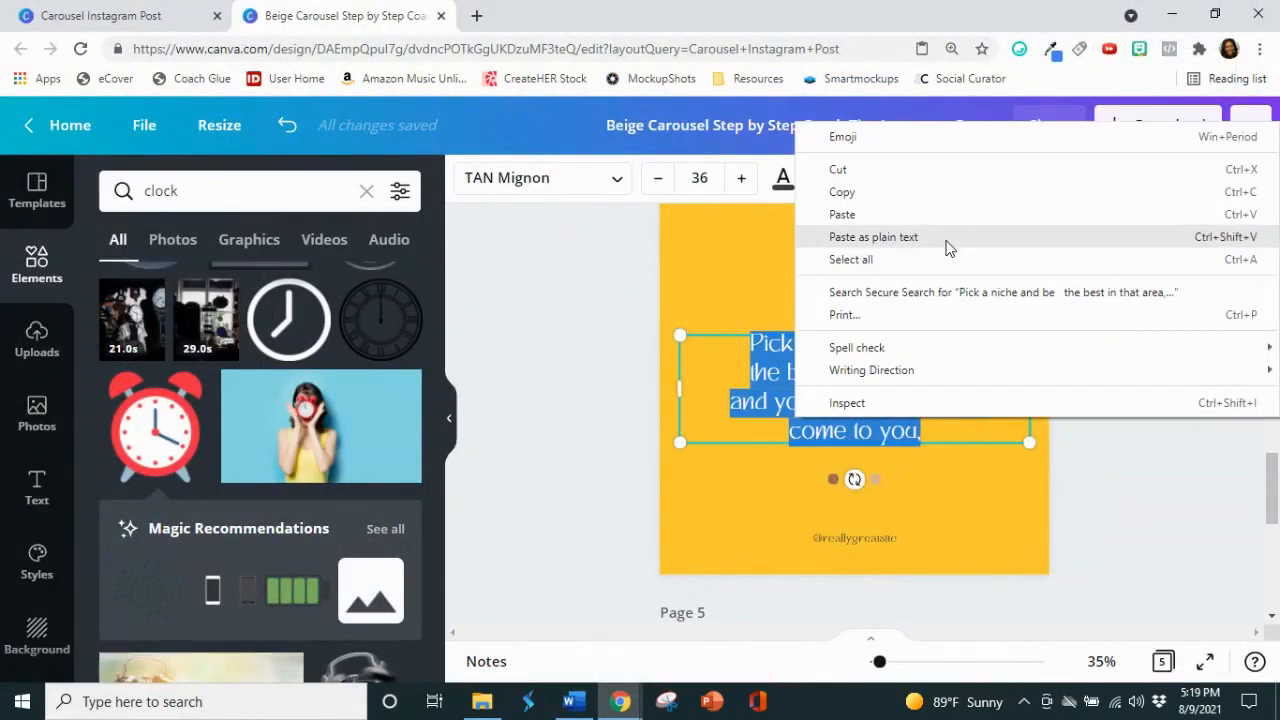
click(948, 247)
Step: Format the "Sit Outside" text on page 4 in League Spartan, all uppercase, at size 55.8
drag(924, 350, 770, 350)
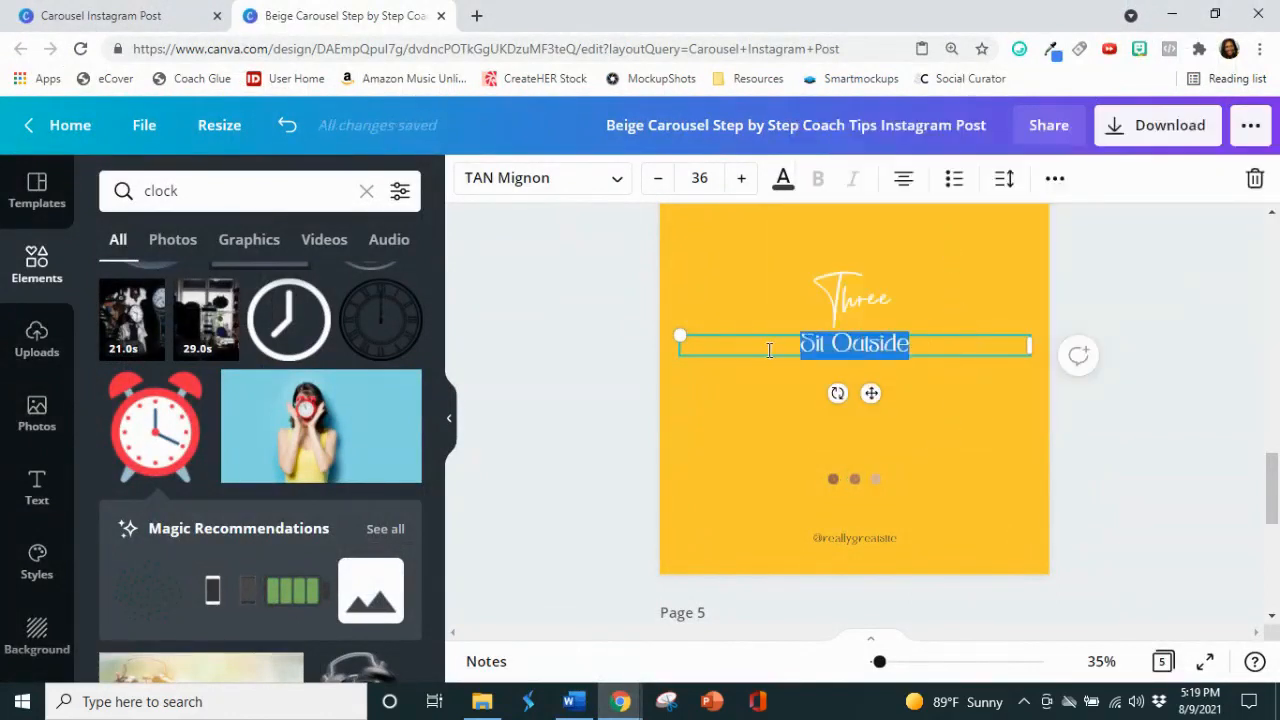
click(607, 180)
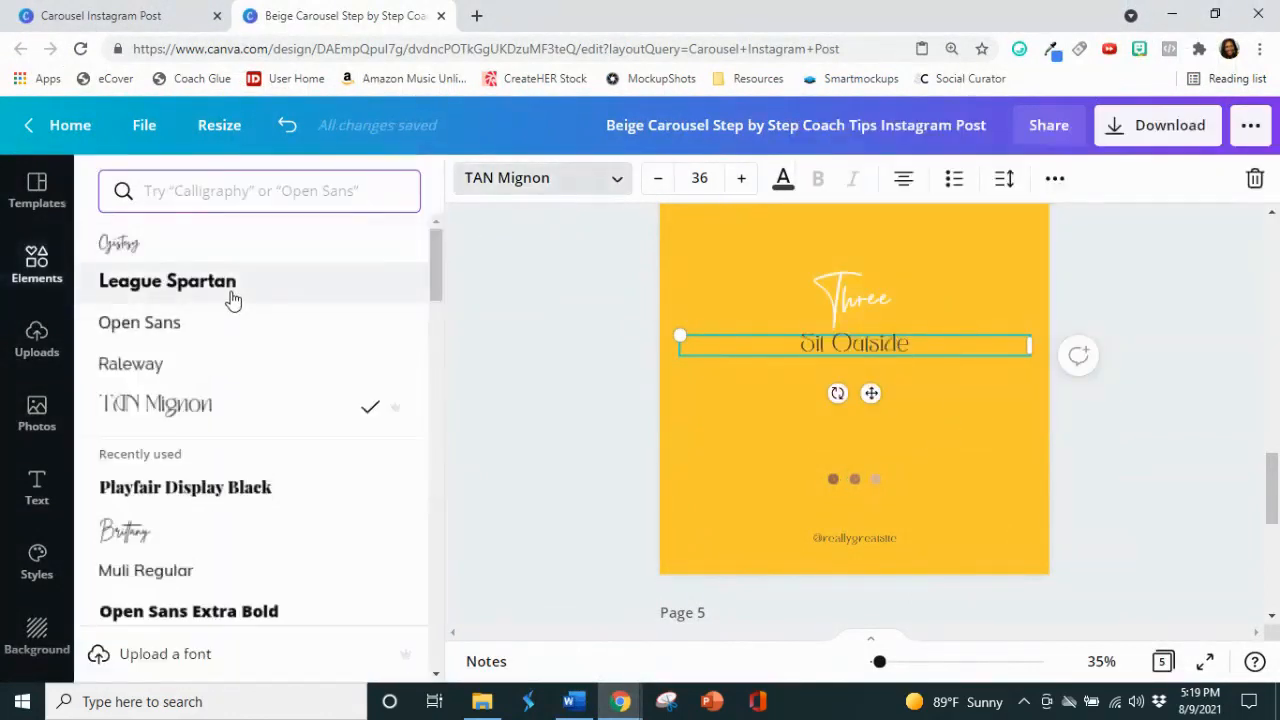
click(238, 290)
click(1045, 190)
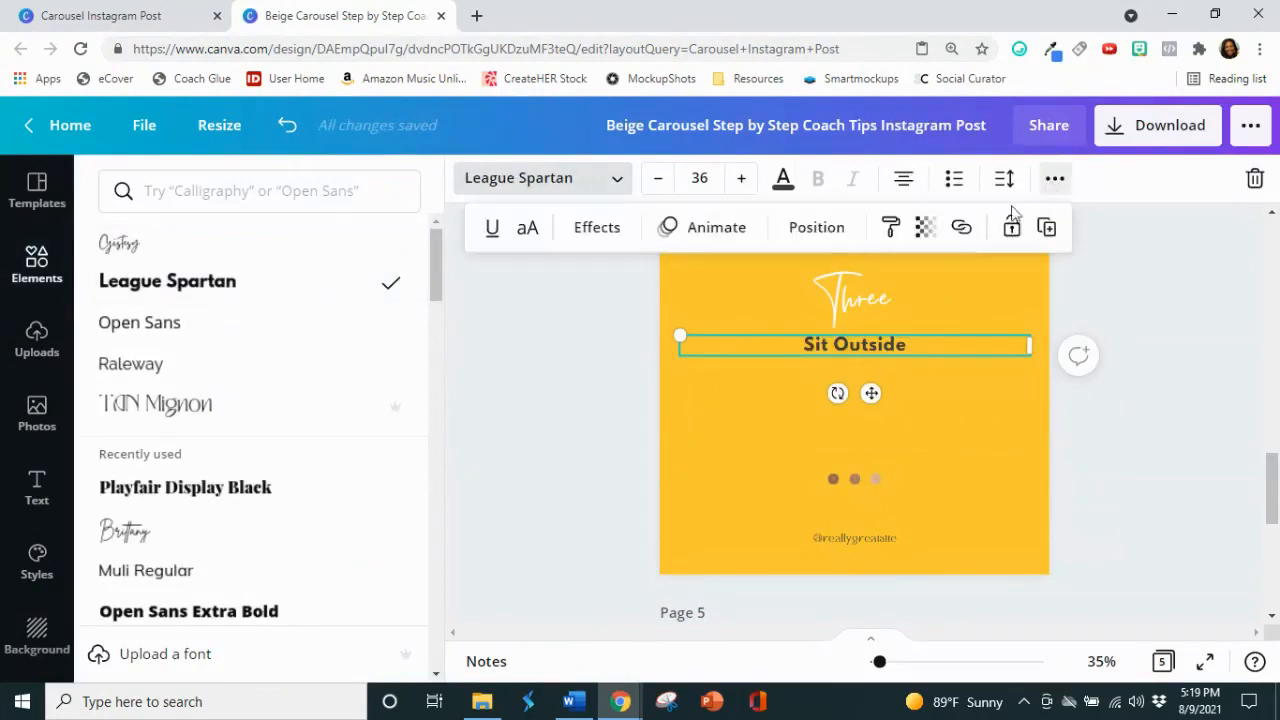
click(544, 235)
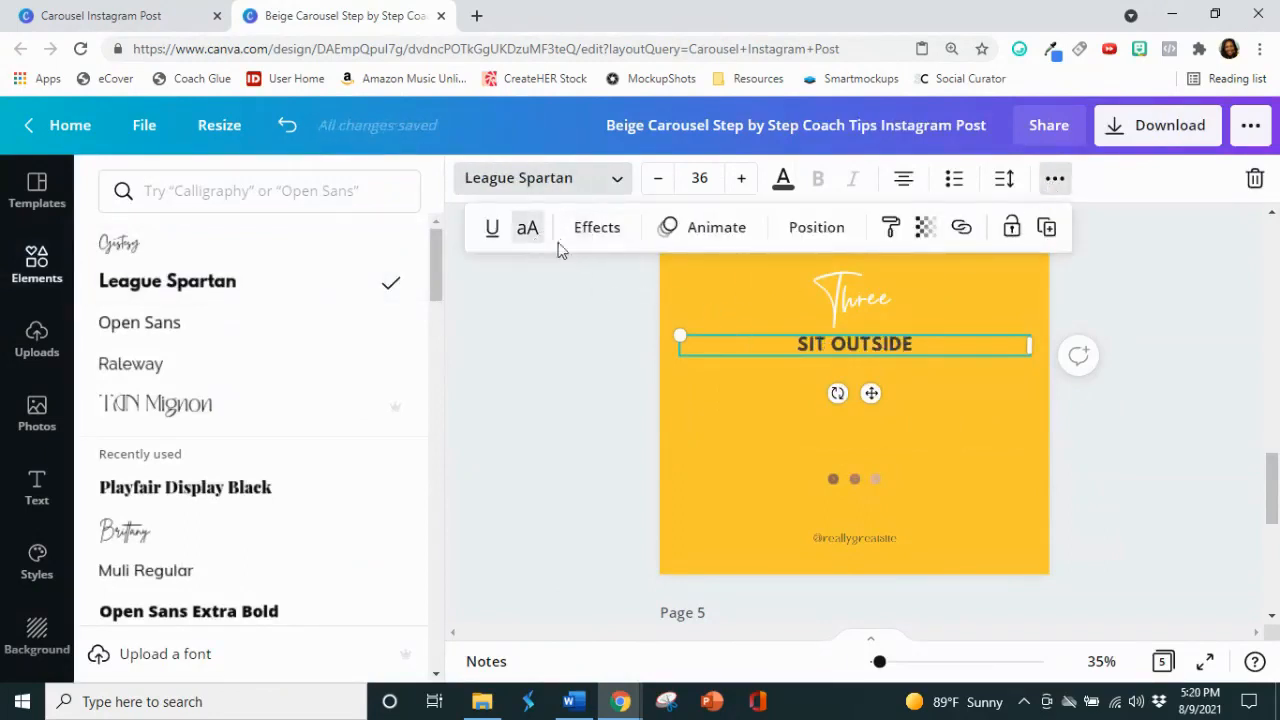
click(719, 175)
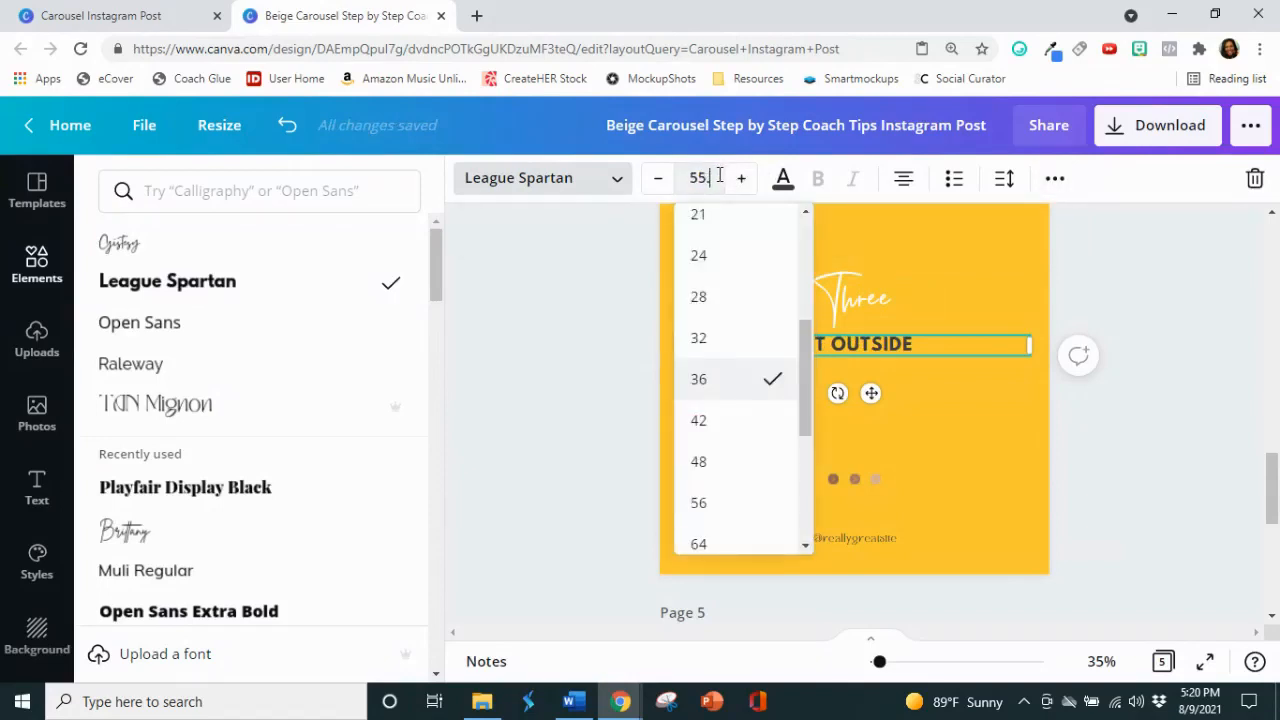
key(Return)
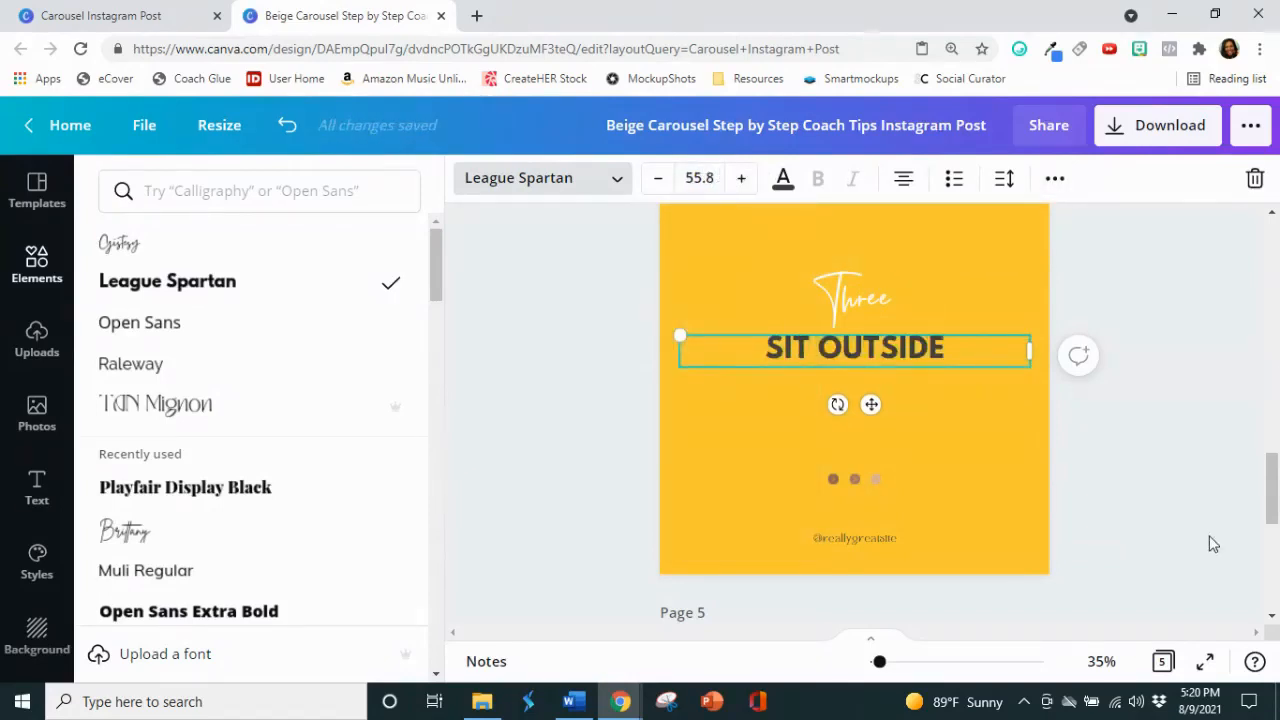
click(1175, 462)
click(1175, 462)
Step: Narrow the "SIT OUTSIDE" text box so the words wrap onto two lines, and color the text black
click(925, 348)
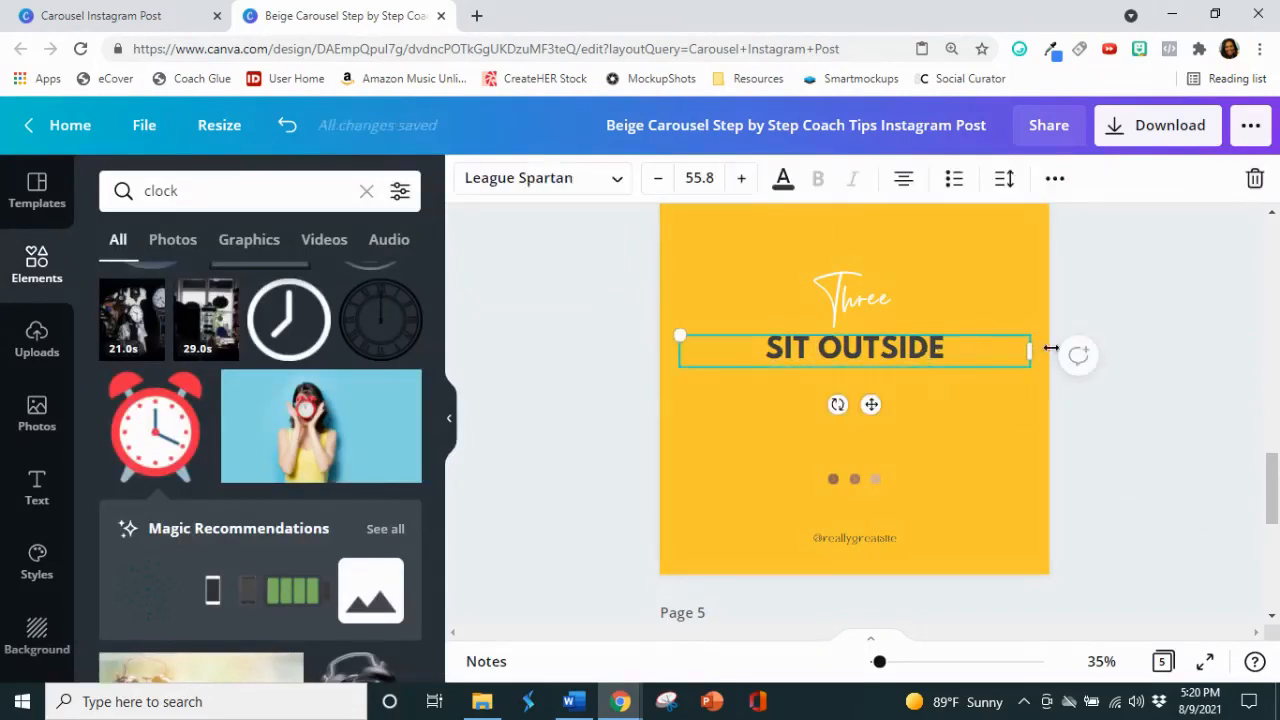
drag(968, 349, 863, 341)
double_click(866, 376)
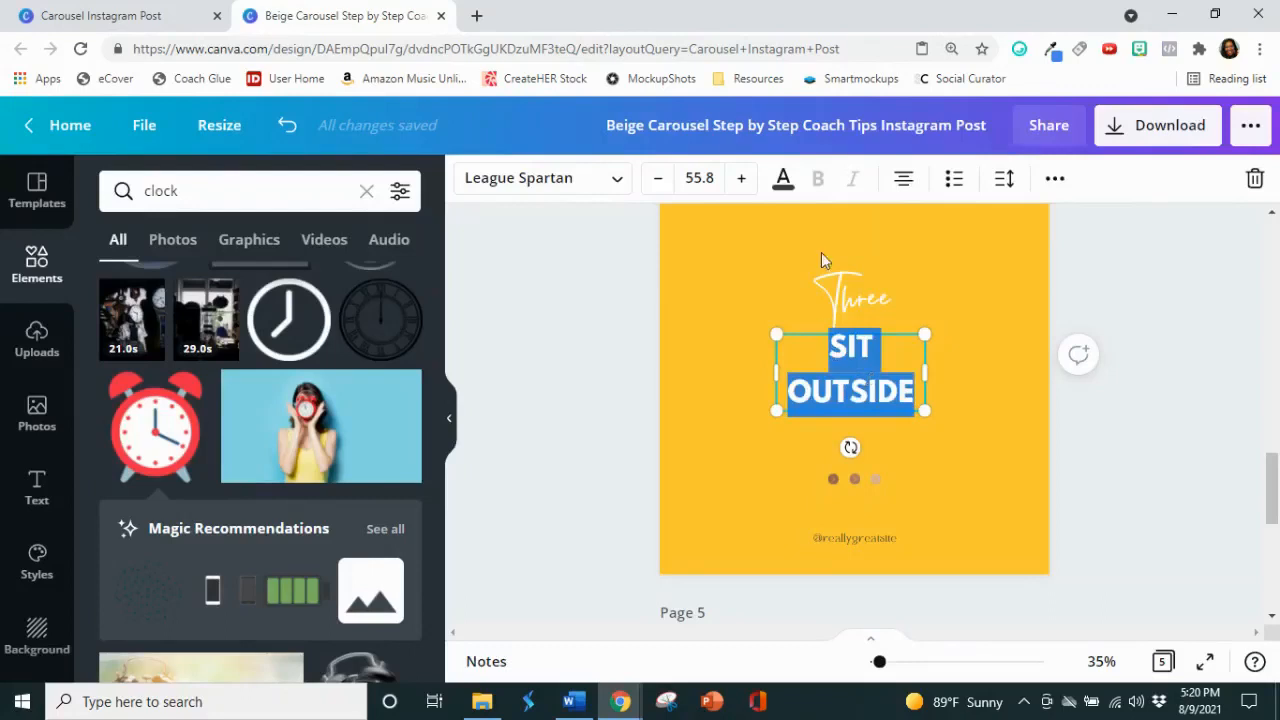
click(787, 182)
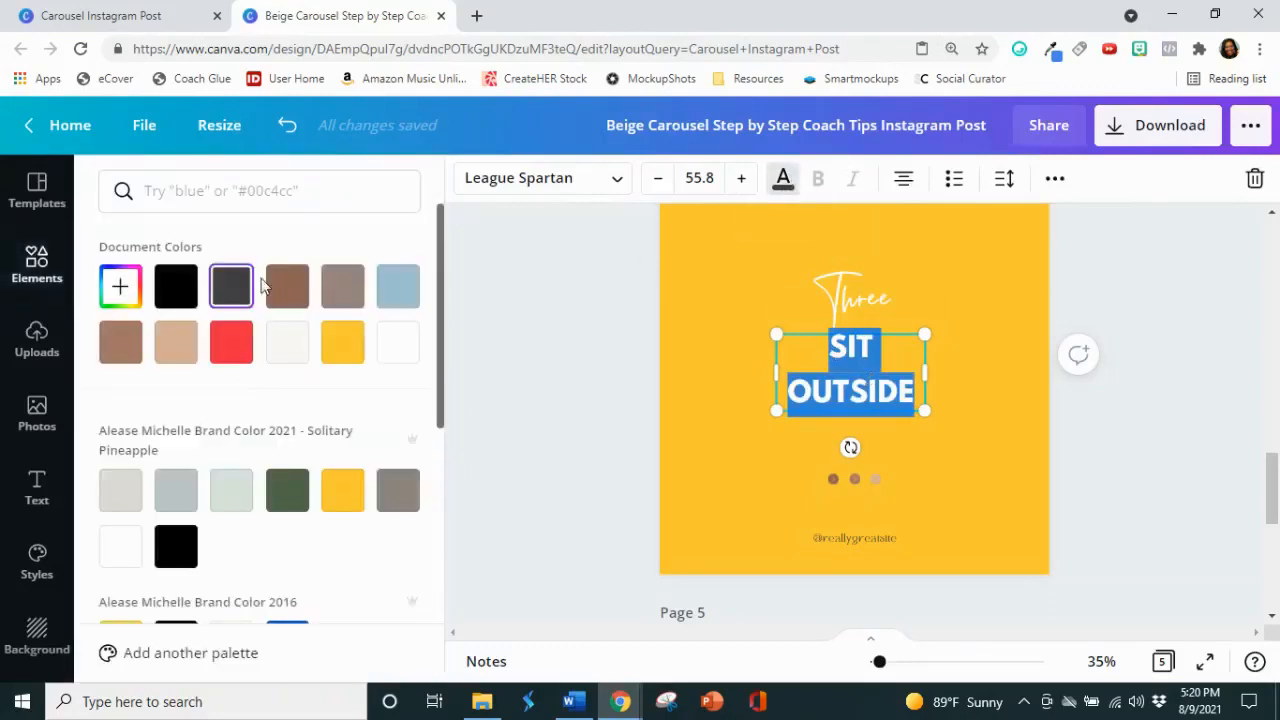
click(165, 305)
click(929, 414)
click(1207, 418)
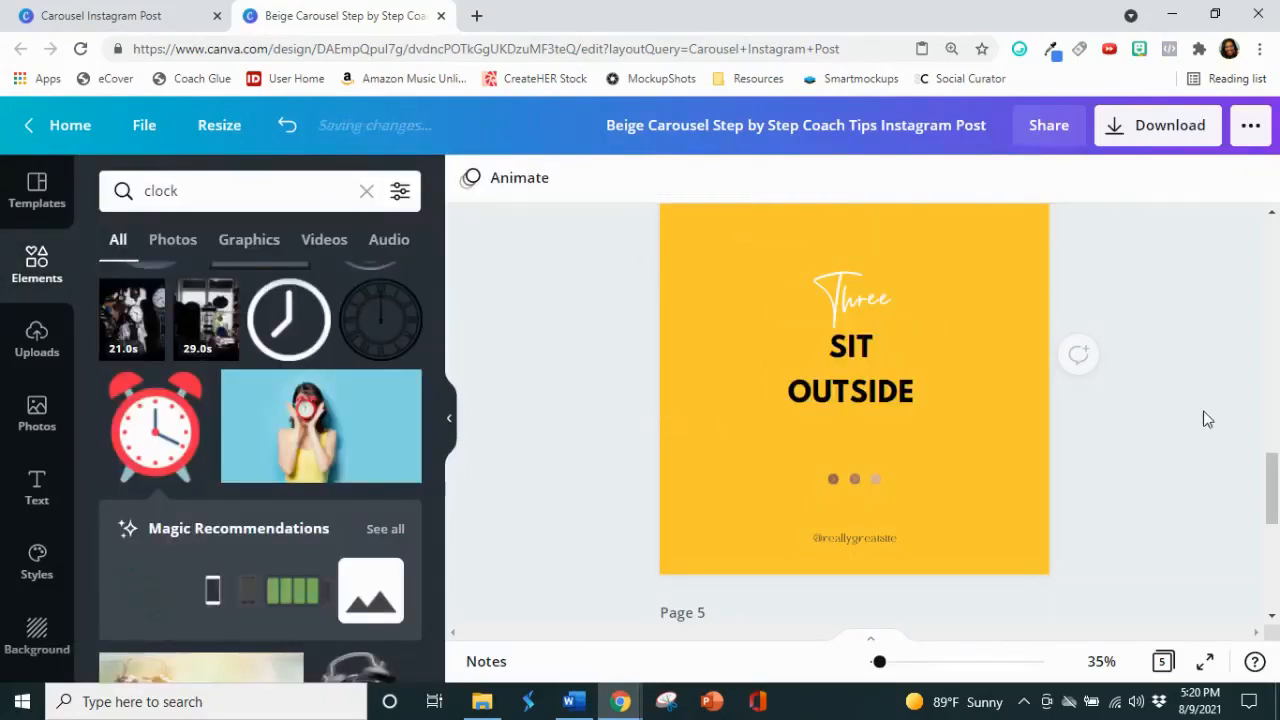
Step: Delete the three decorative dots and the placeholder handle from page 4
scroll(723, 452, down, 1)
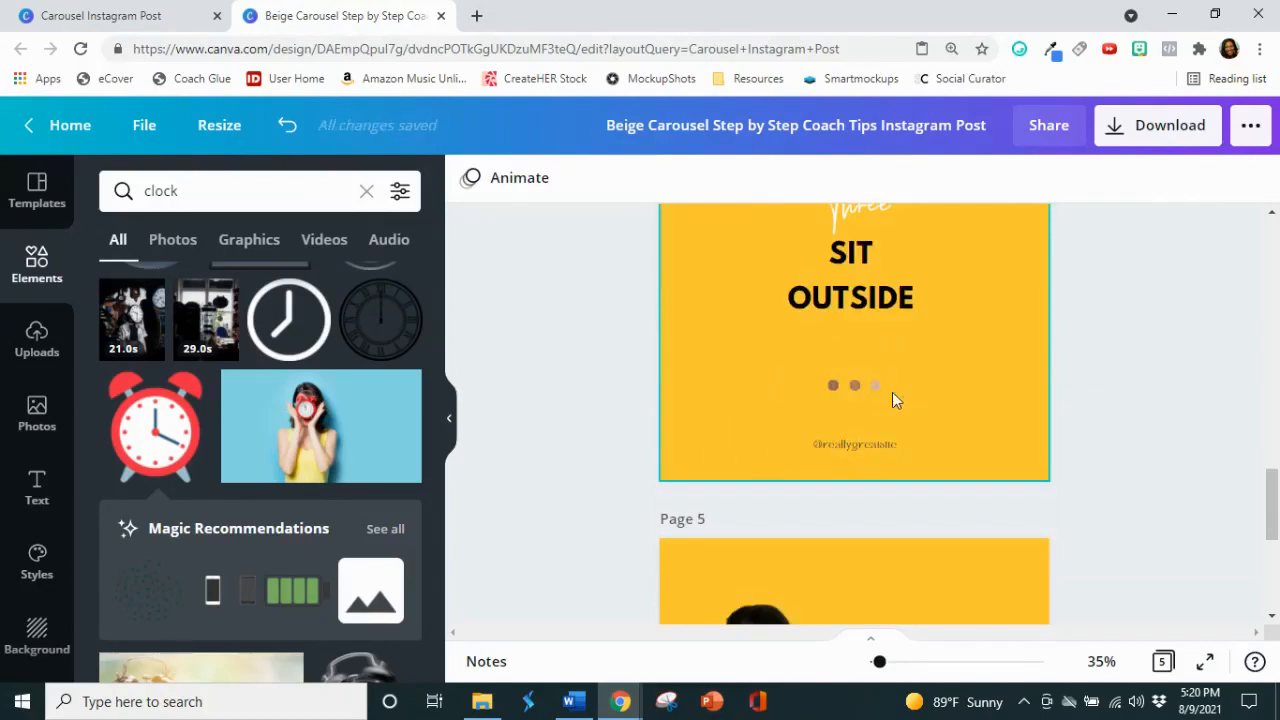
drag(893, 392, 806, 374)
key(Delete)
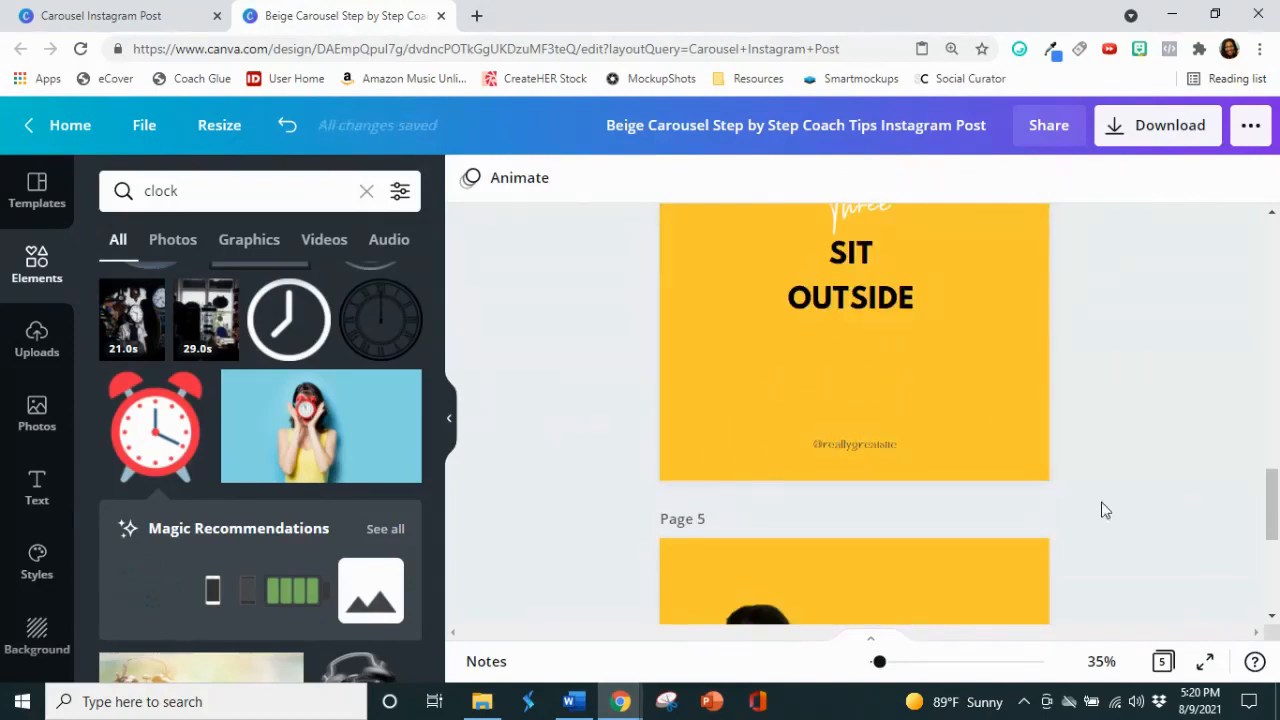
Step: Copy the white Instagram handle from page 3 and paste it onto page 4
scroll(880, 447, up, 4)
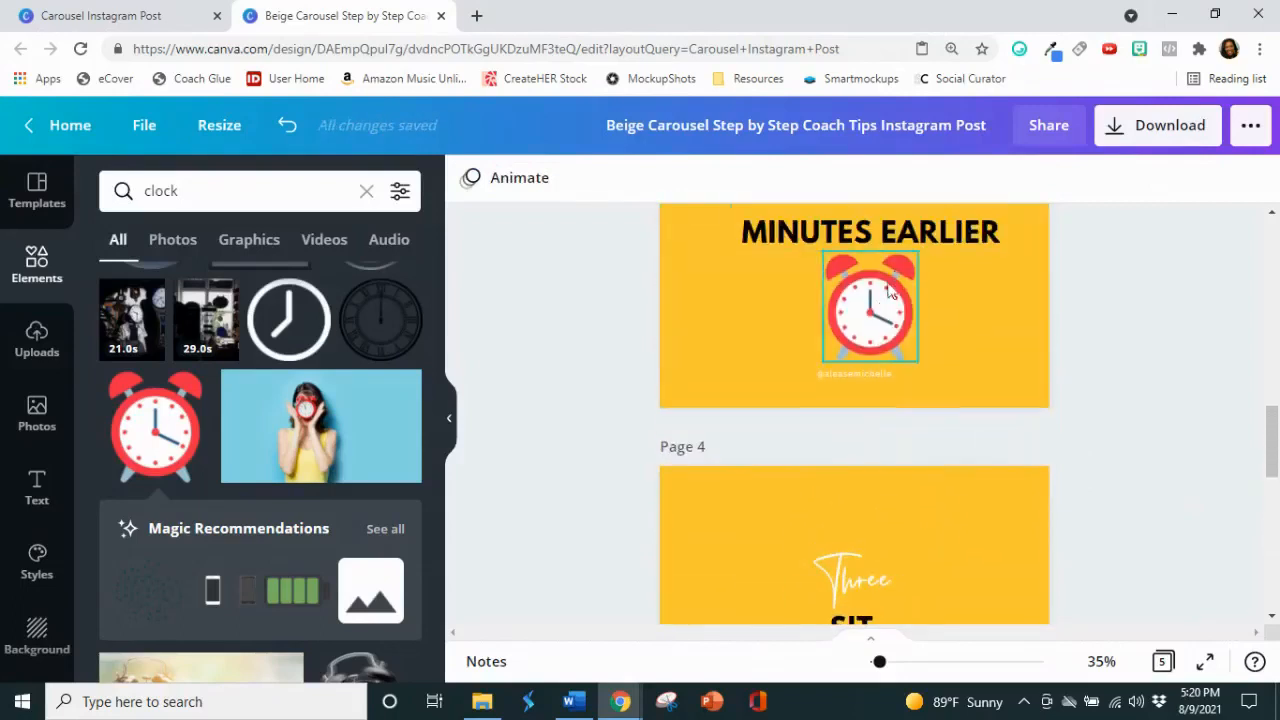
click(873, 372)
right_click(873, 371)
click(937, 326)
scroll(931, 337, down, 3)
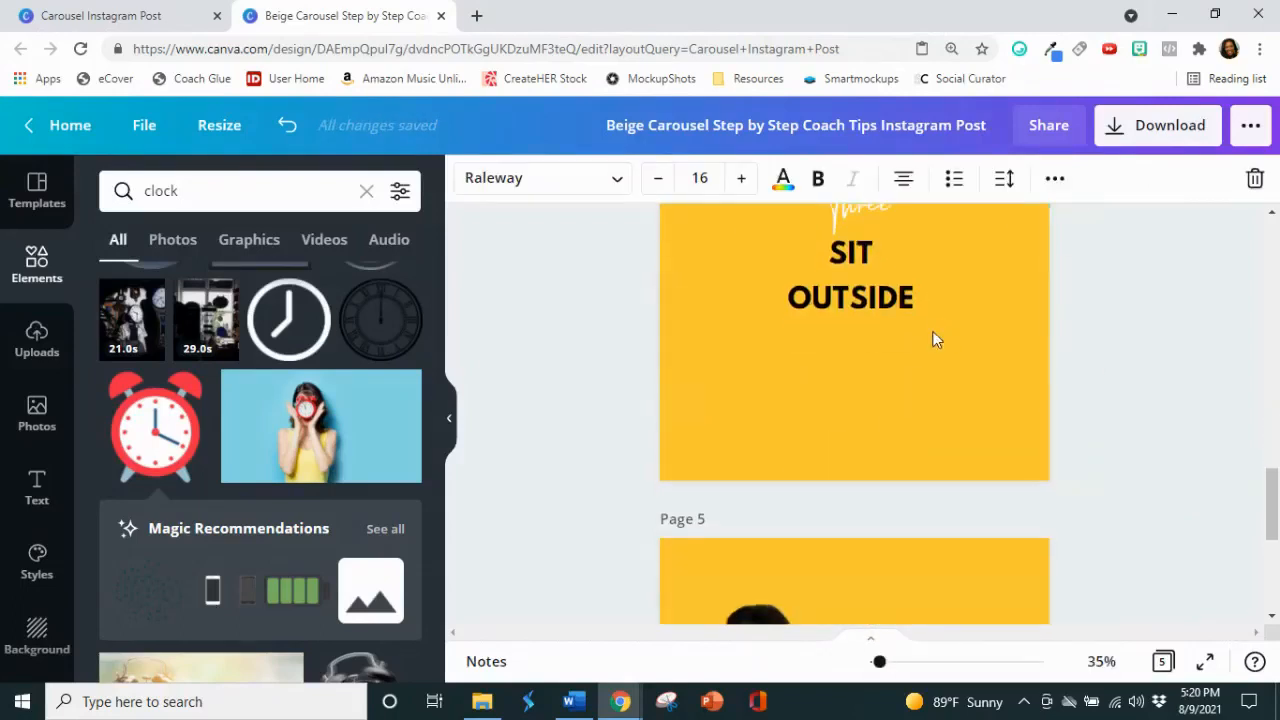
scroll(914, 306, up, 1)
click(903, 325)
right_click(901, 325)
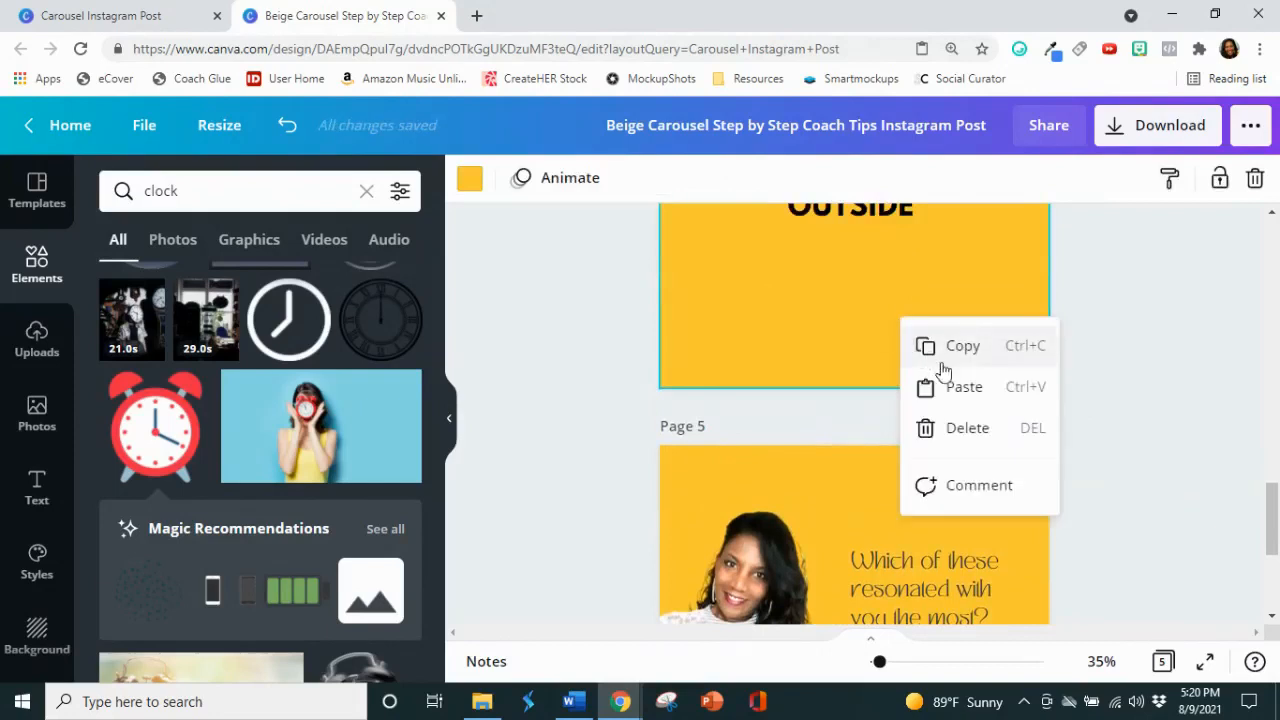
click(966, 383)
click(1005, 271)
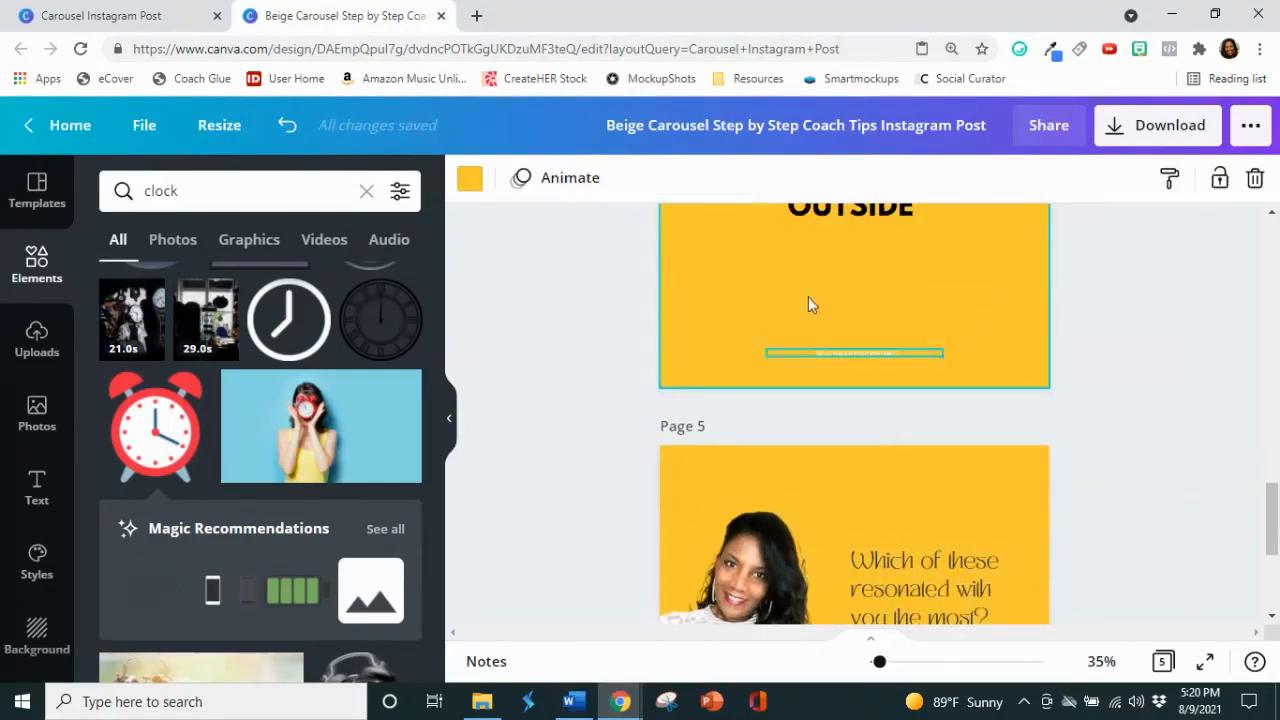
Step: Search the elements library for "tree" and look through the results for an illustrated tree
scroll(800, 298, up, 2)
double_click(147, 190)
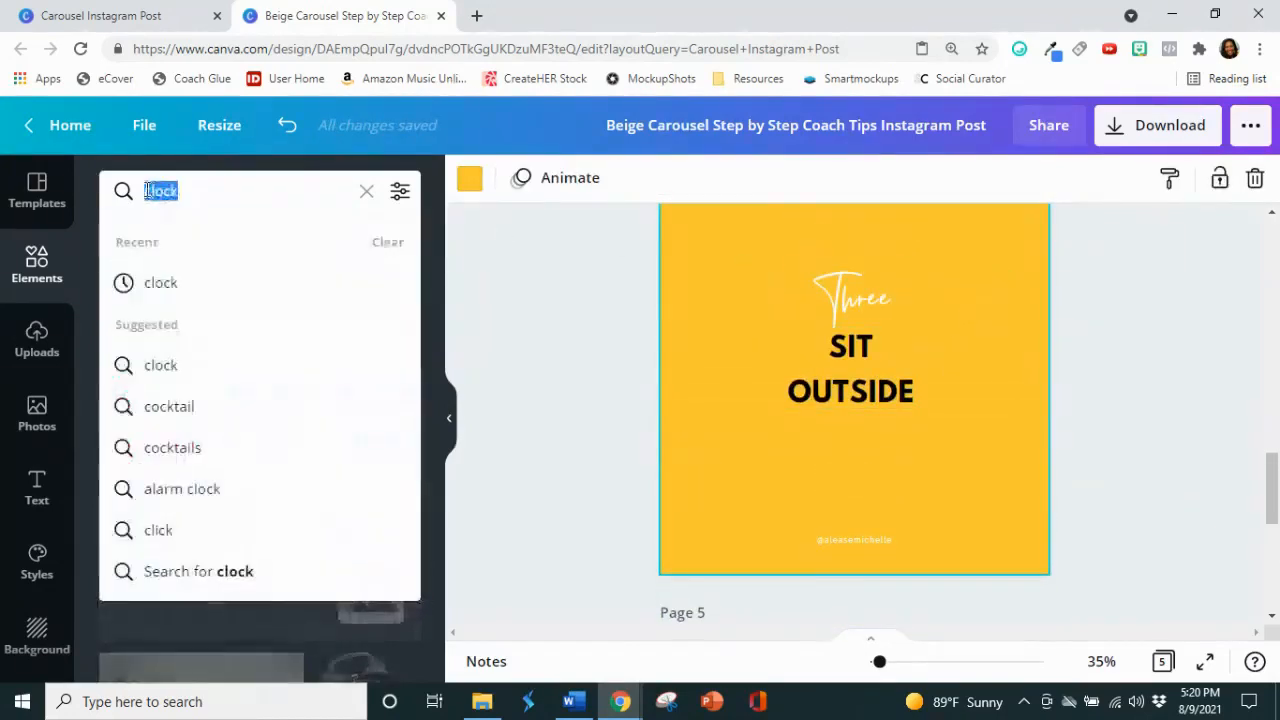
text(y)
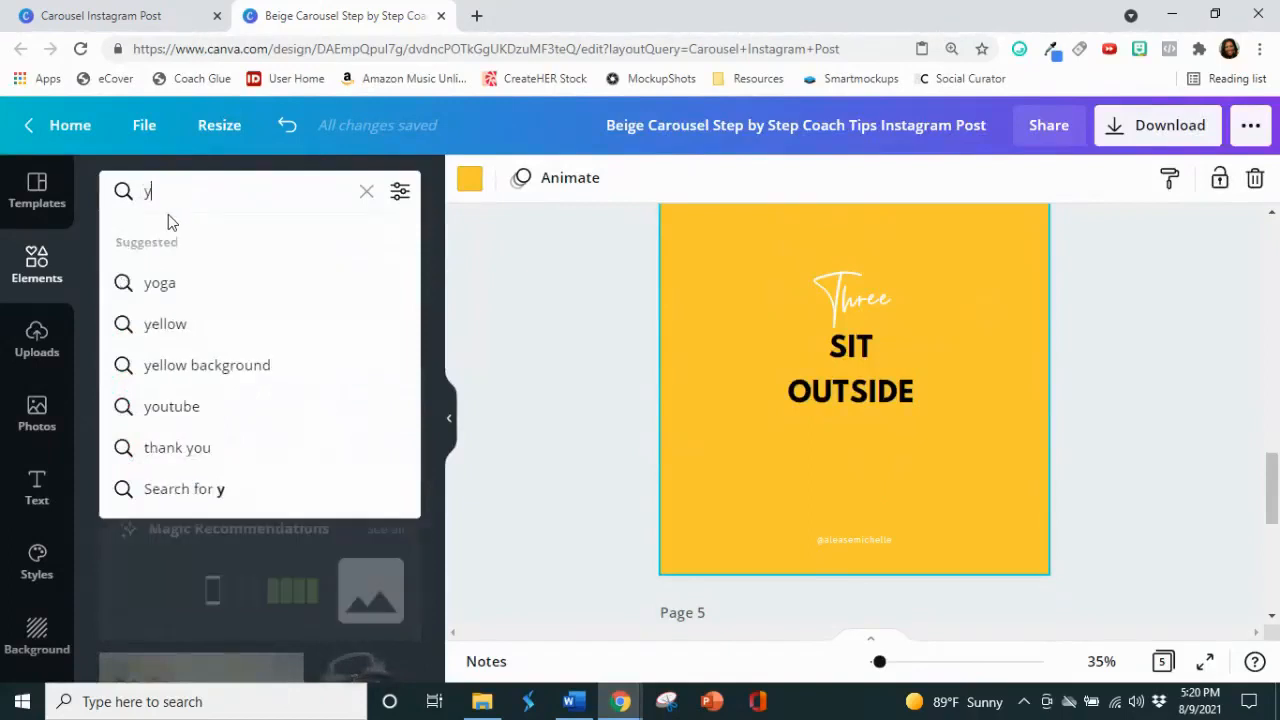
text(=)
key(BackSpace)
key(BackSpace)
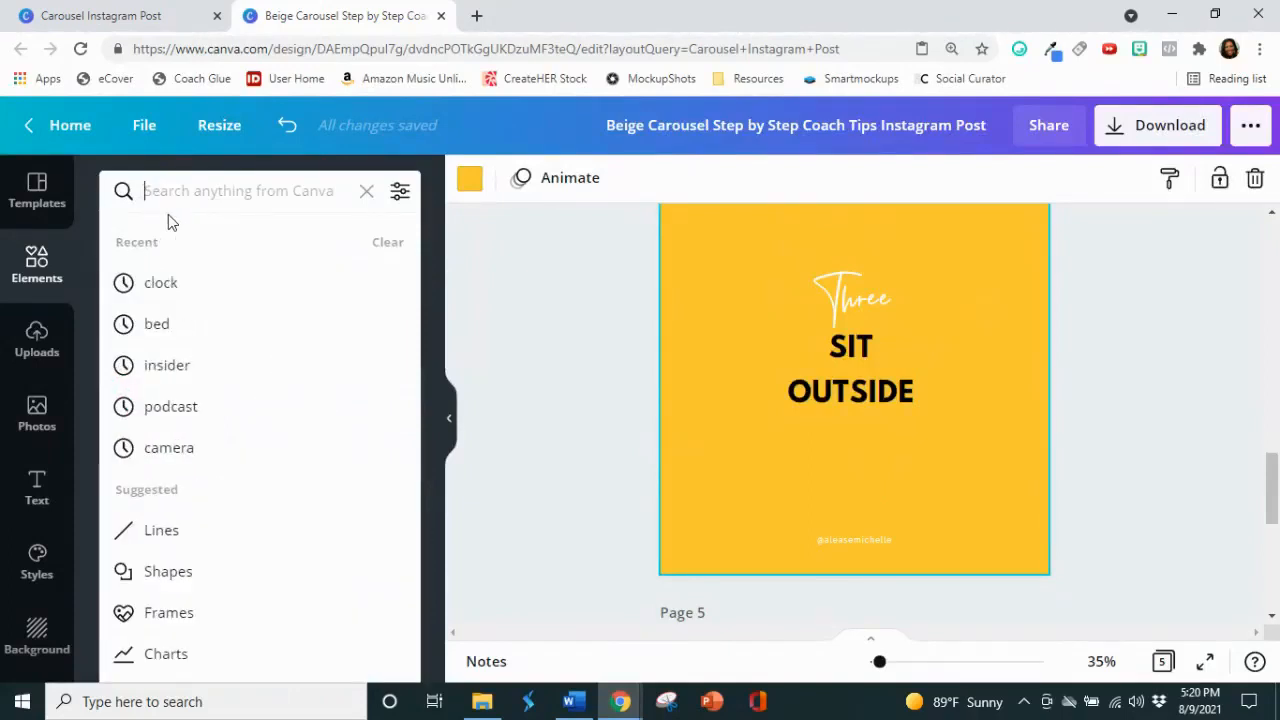
text(tree)
key(Return)
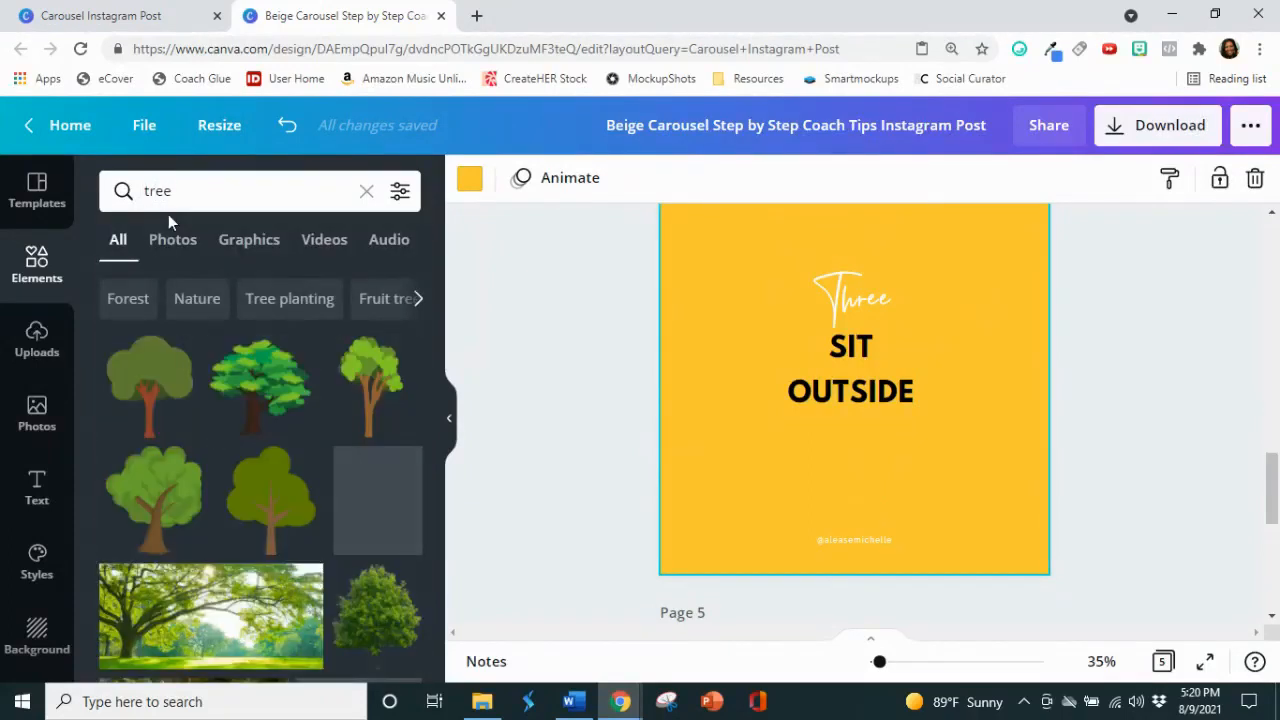
scroll(328, 390, down, 5)
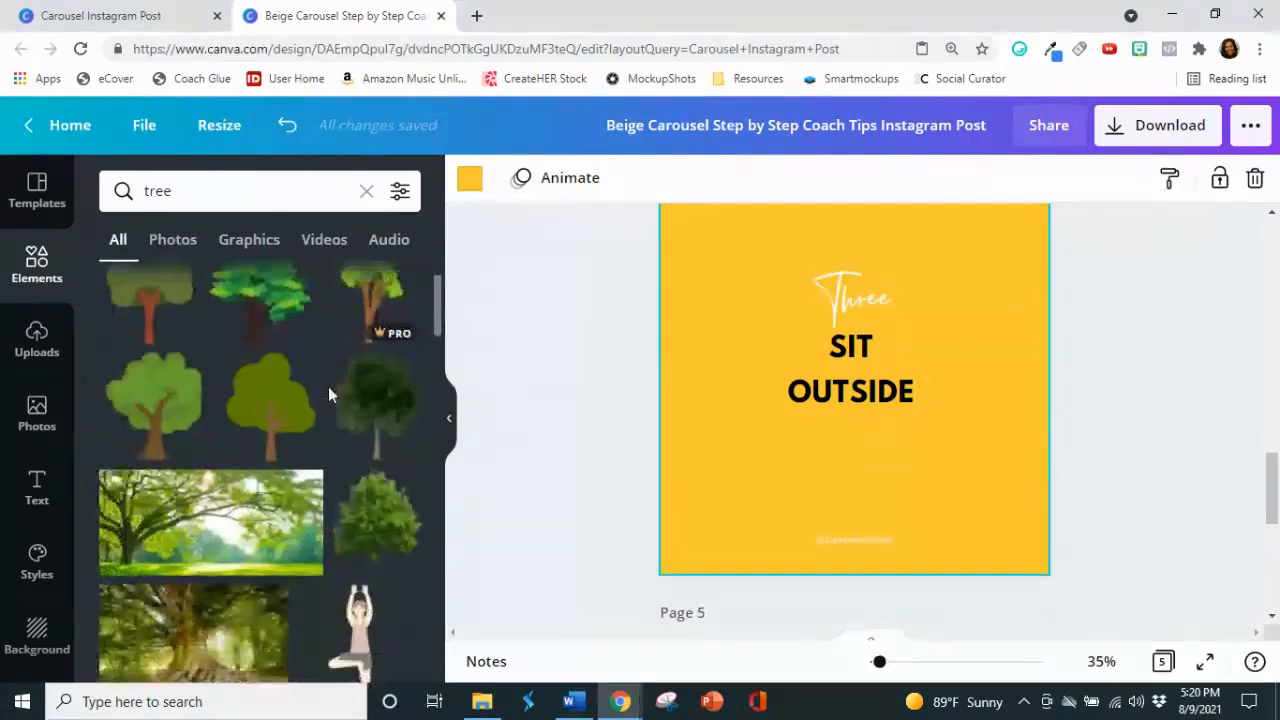
scroll(328, 381, down, 1)
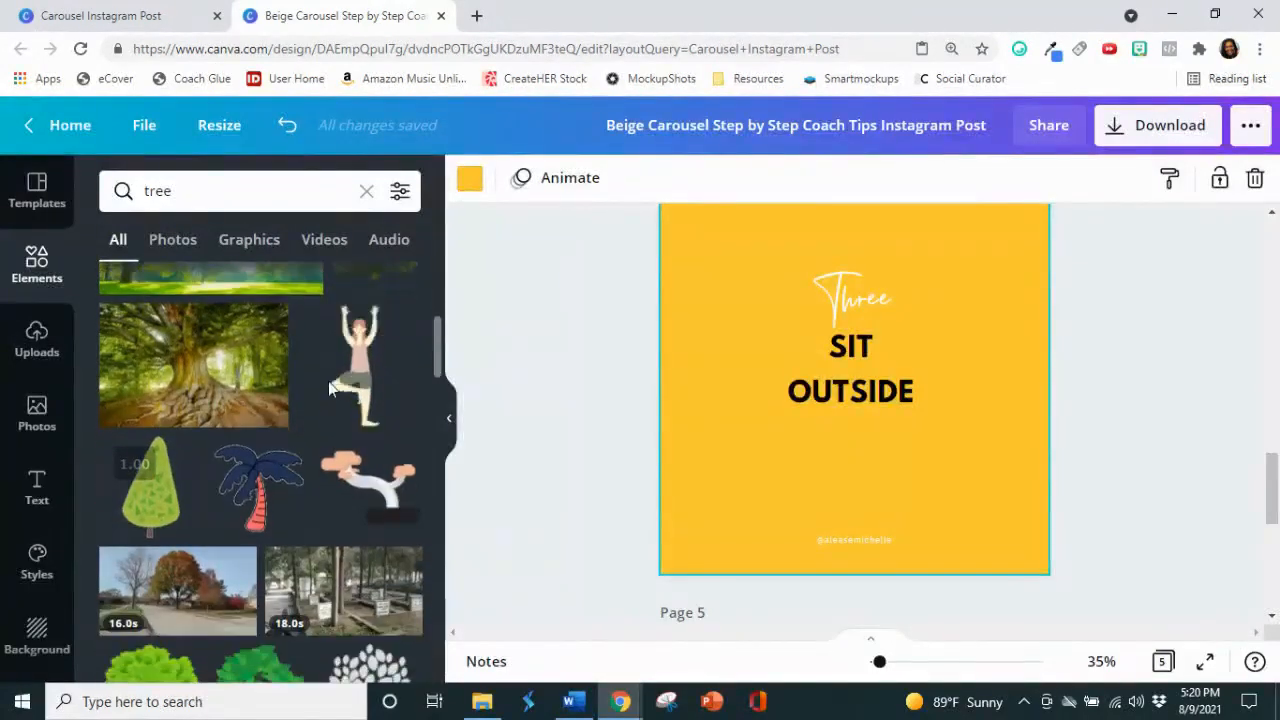
scroll(334, 376, down, 3)
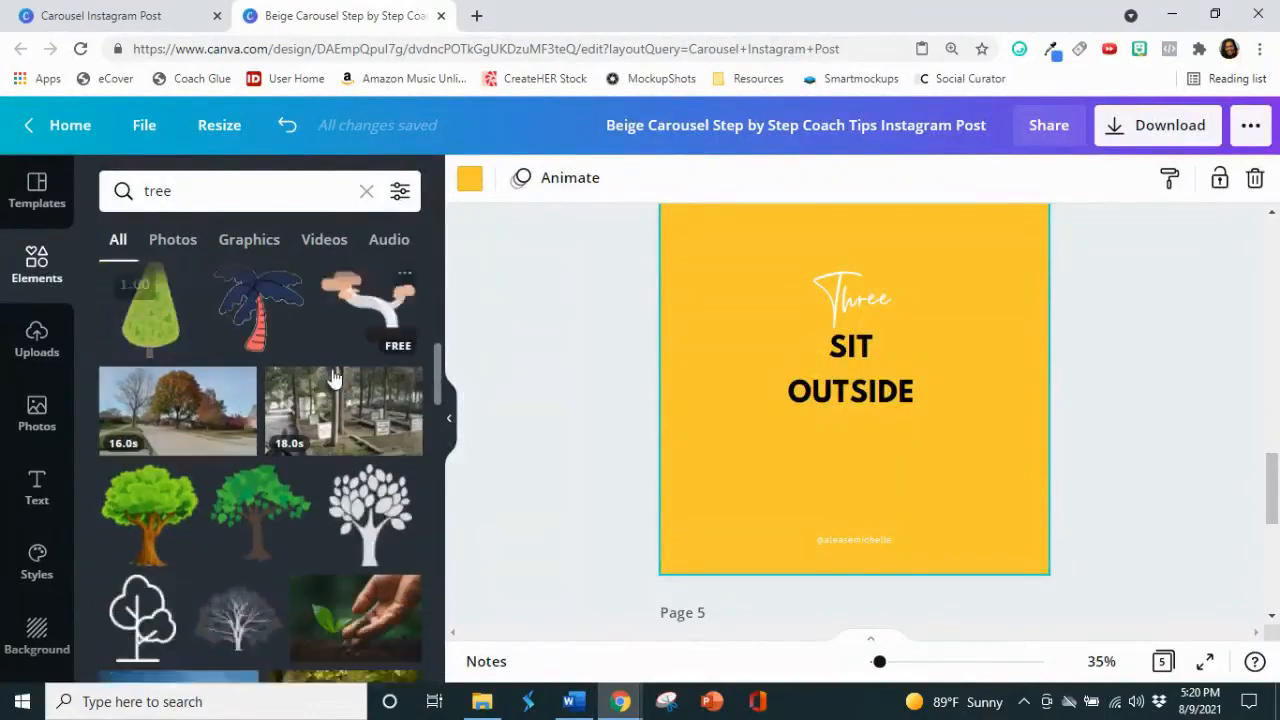
scroll(334, 376, up, 9)
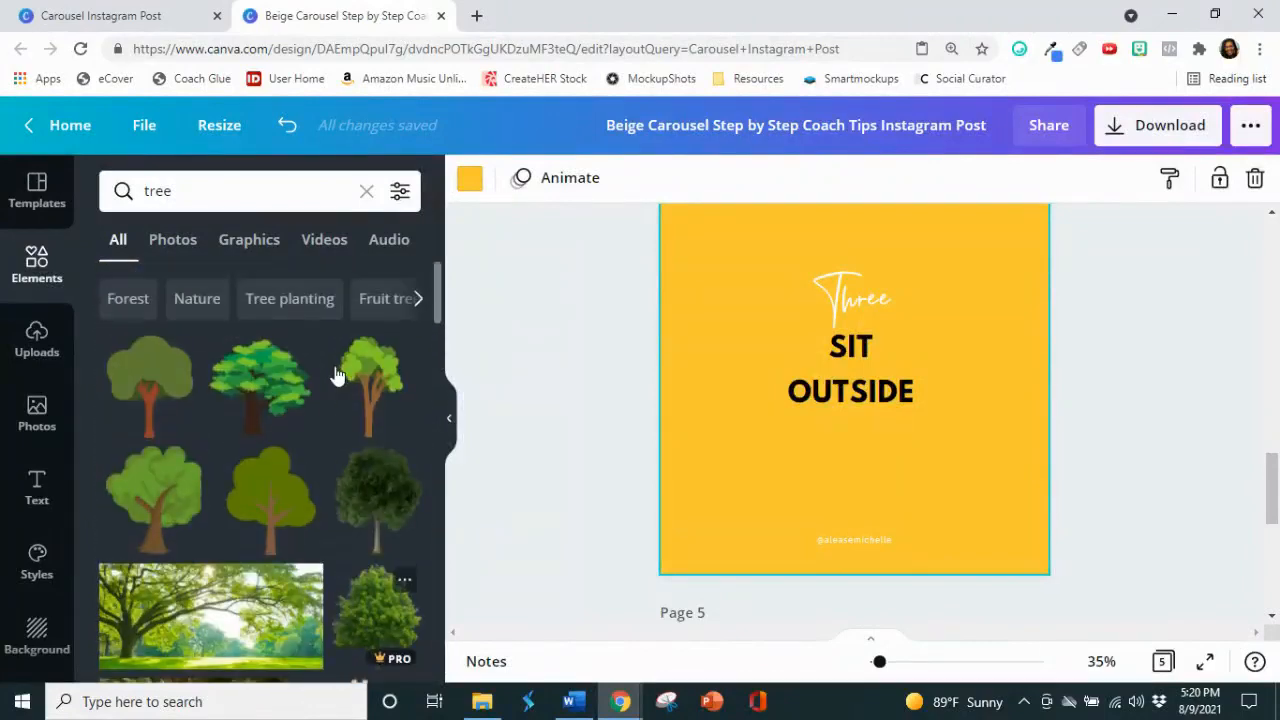
Step: Add the leafy green tree with the branching brown trunk to page 4, shrink it to about 287 by 326, and centre it between the text and handle
click(184, 487)
drag(853, 453, 850, 523)
drag(920, 372, 886, 412)
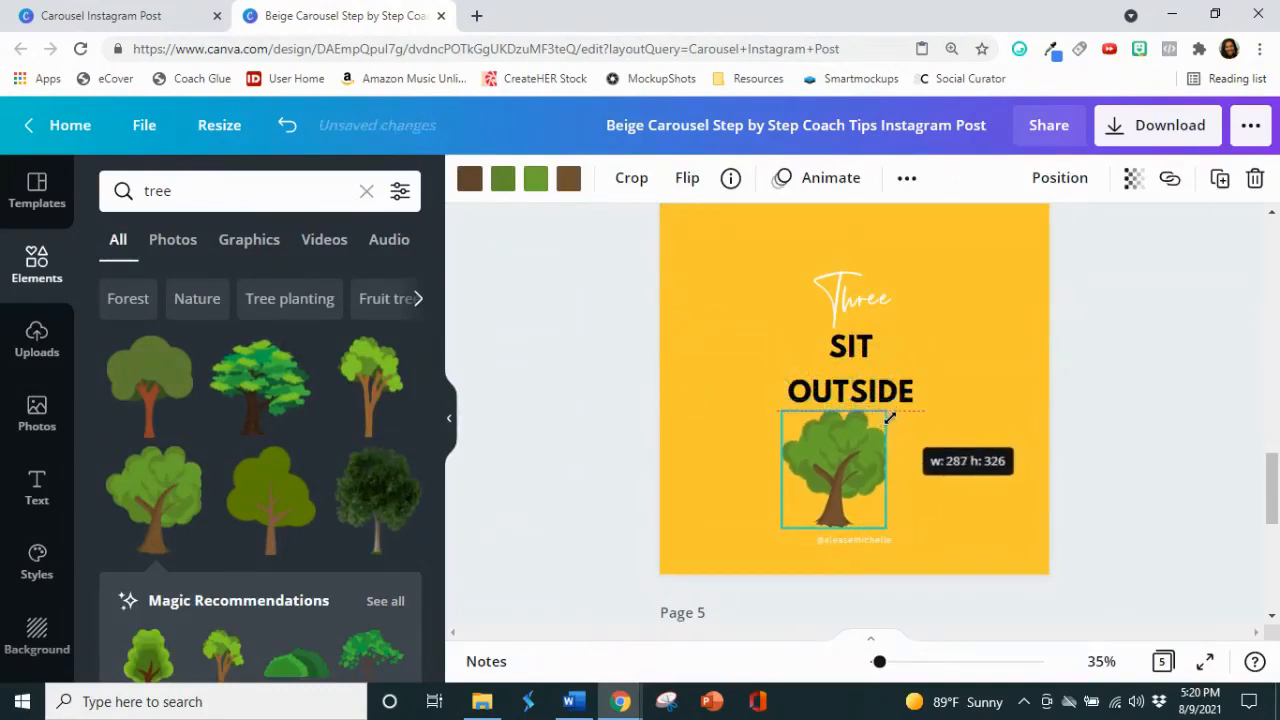
drag(853, 477, 873, 466)
click(1157, 457)
scroll(1157, 457, up, 3)
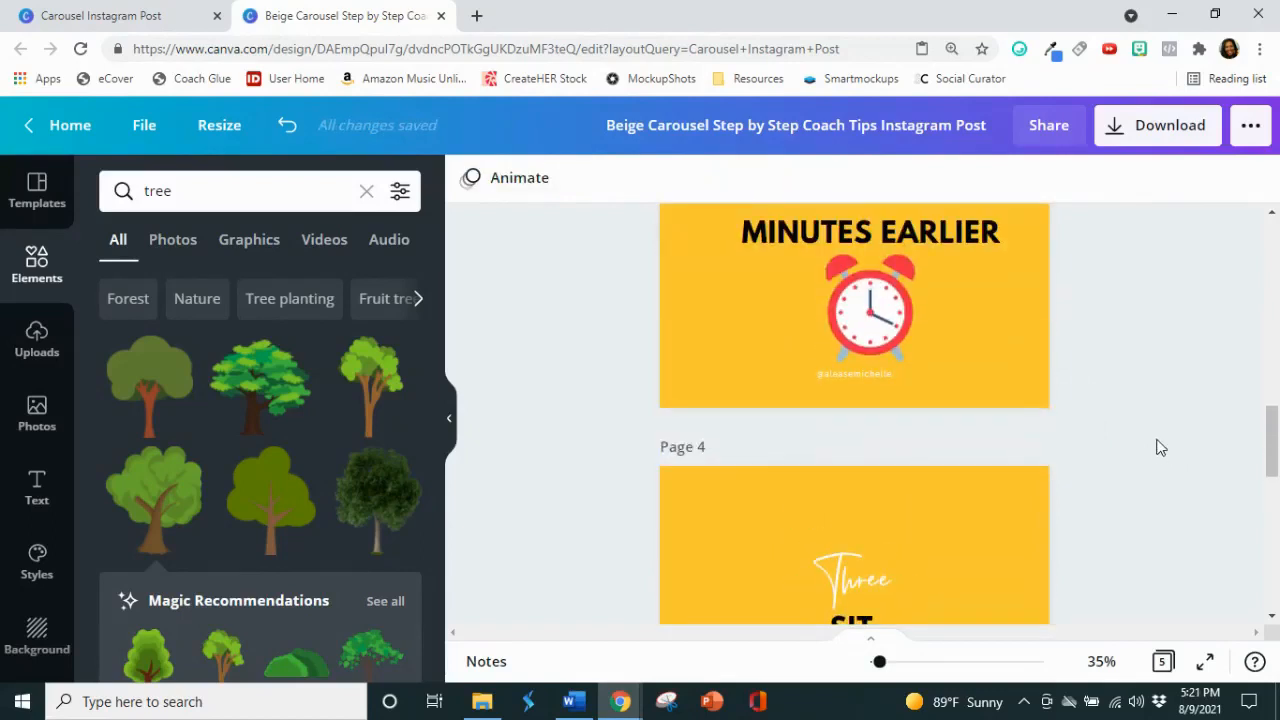
scroll(1157, 447, up, 5)
scroll(1159, 420, down, 3)
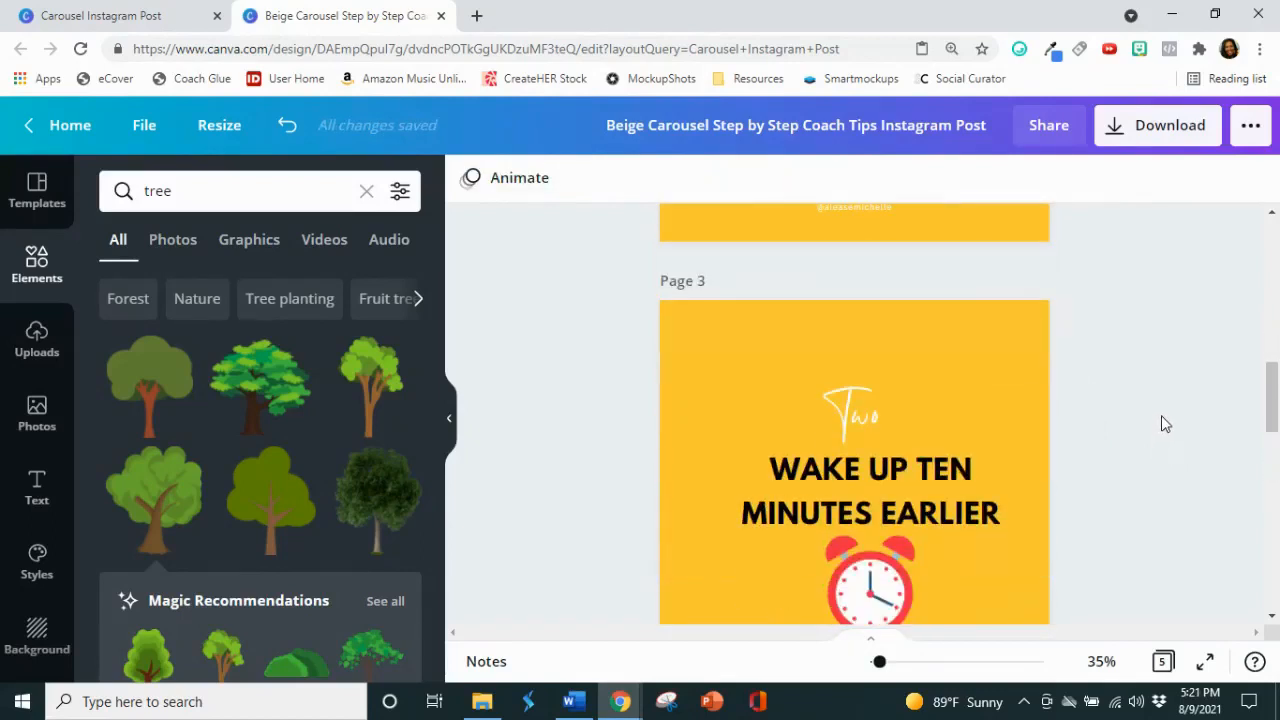
scroll(1161, 416, down, 4)
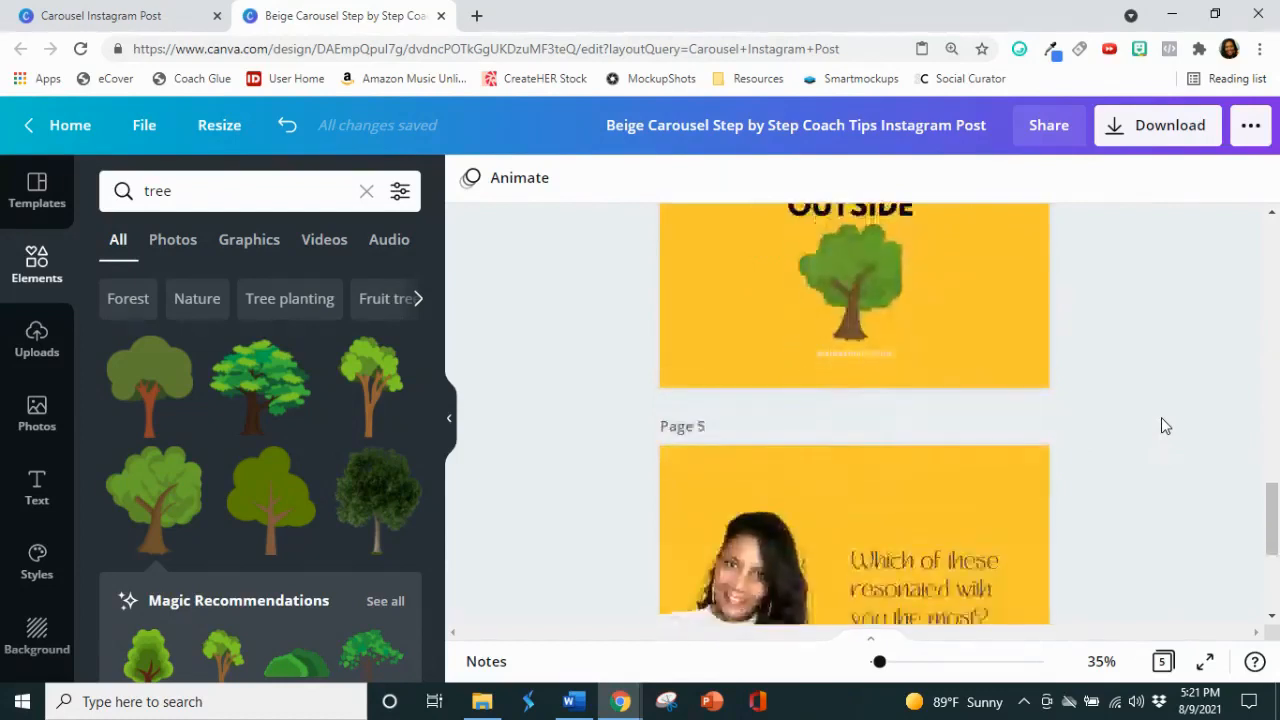
Step: Set the closing question on page 5 in League Spartan, all uppercase, and colour it black
scroll(1161, 426, down, 3)
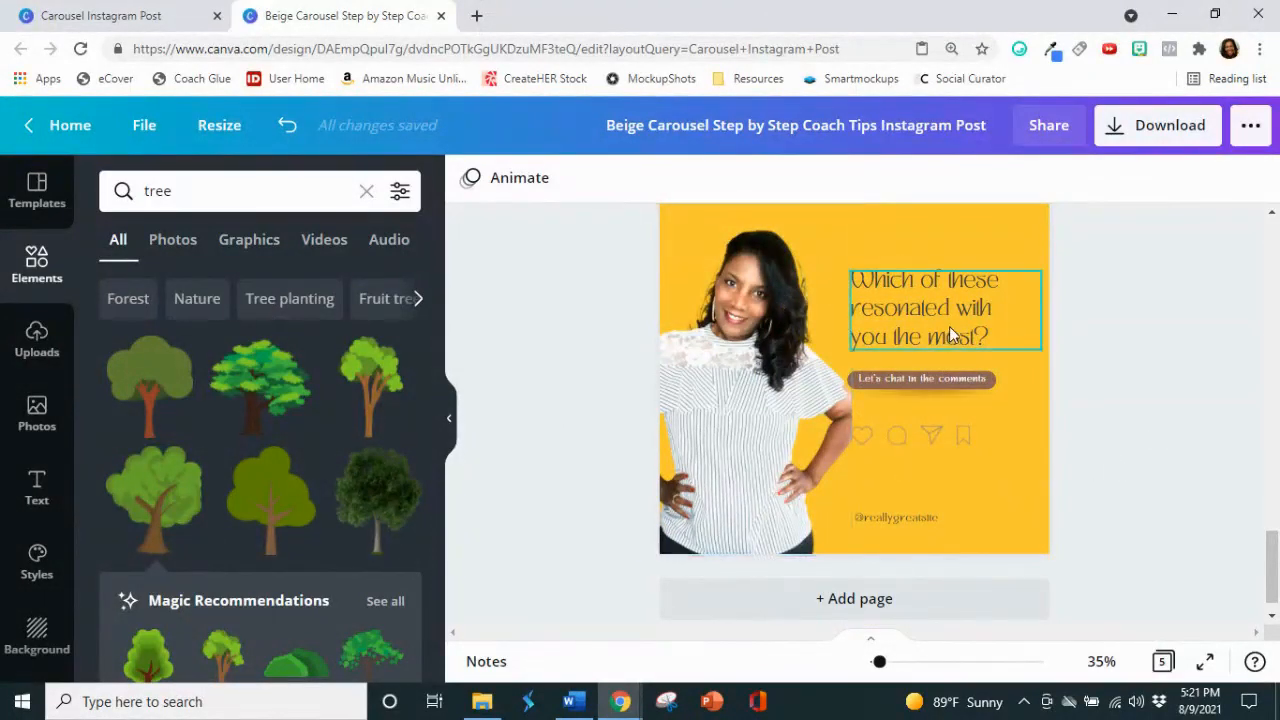
click(988, 332)
click(996, 325)
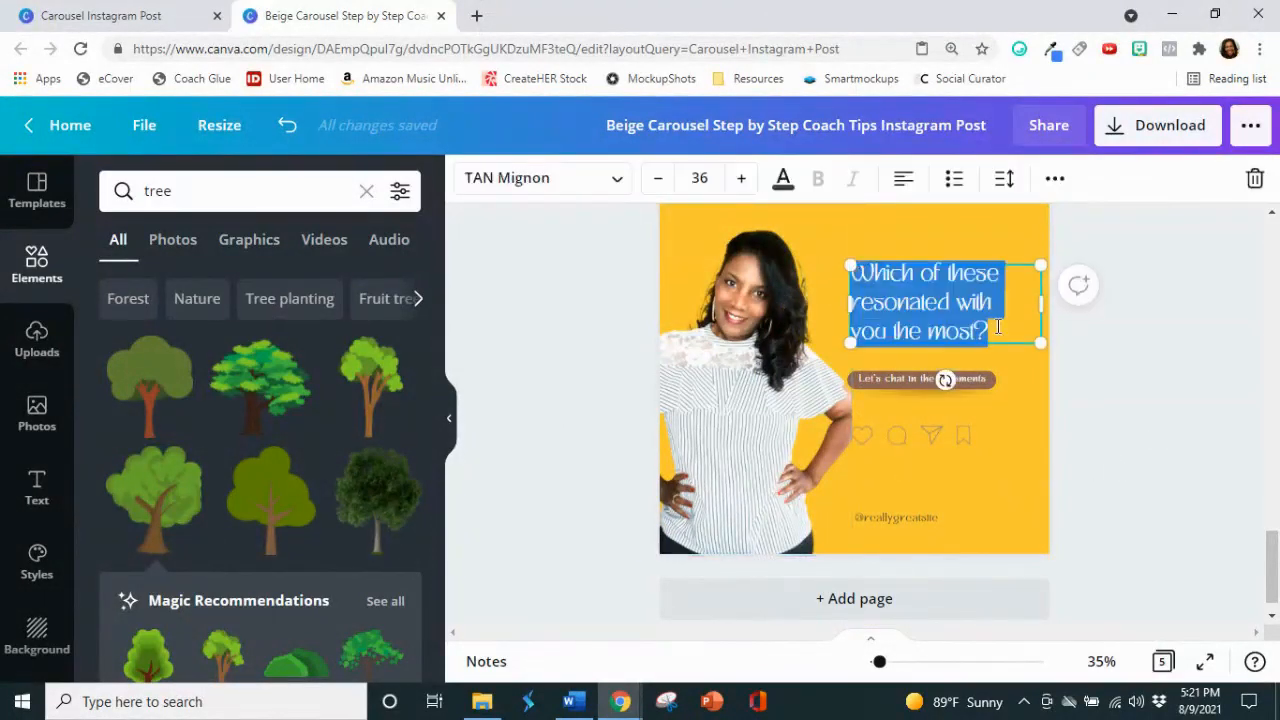
click(571, 177)
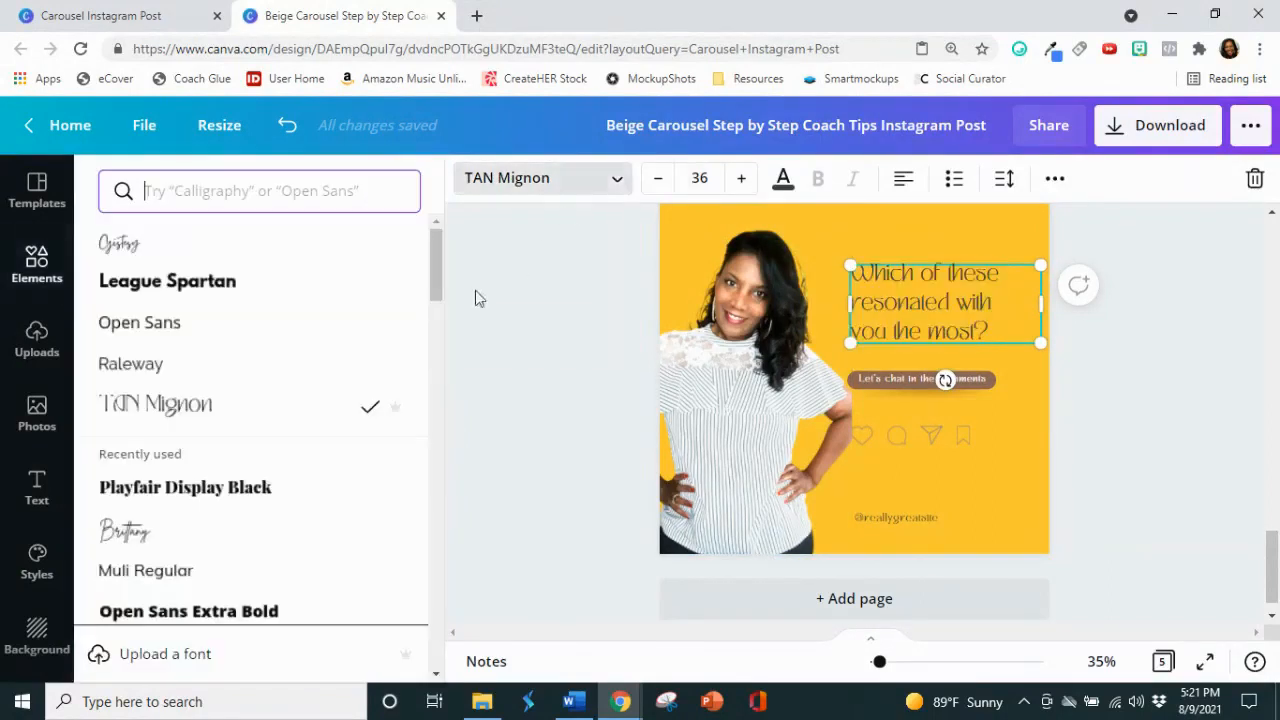
click(220, 292)
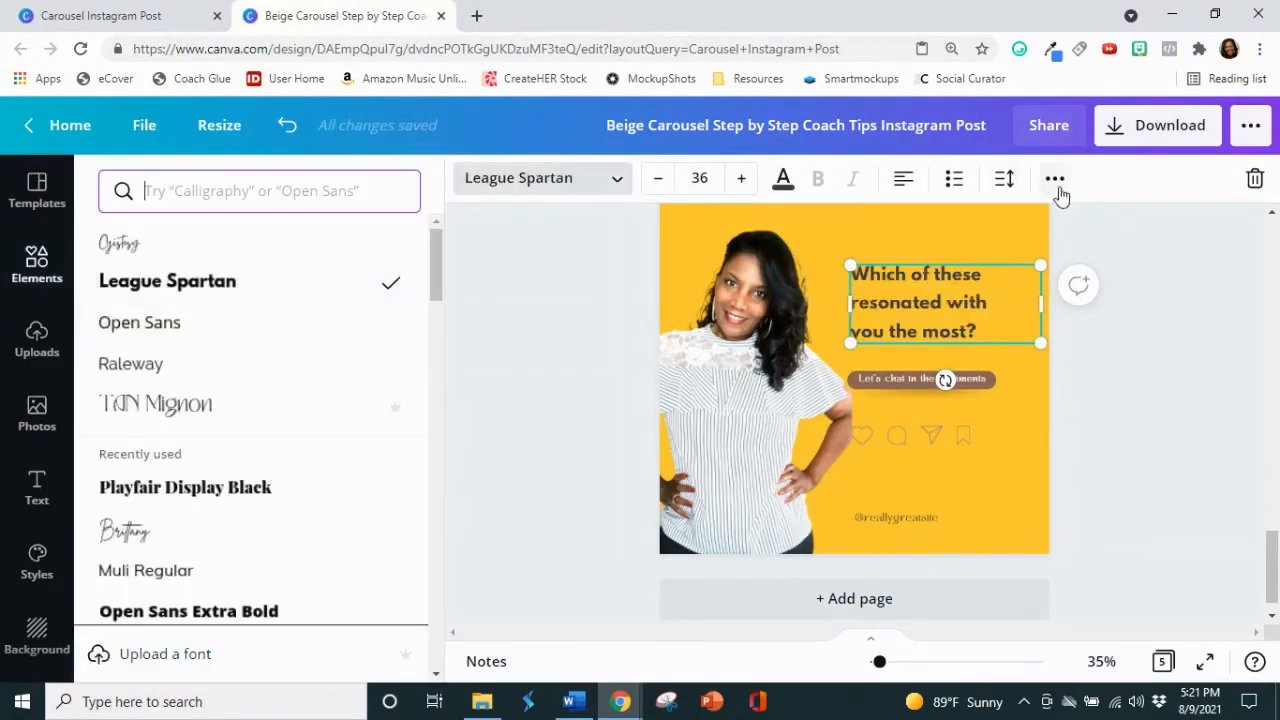
click(1056, 179)
click(528, 228)
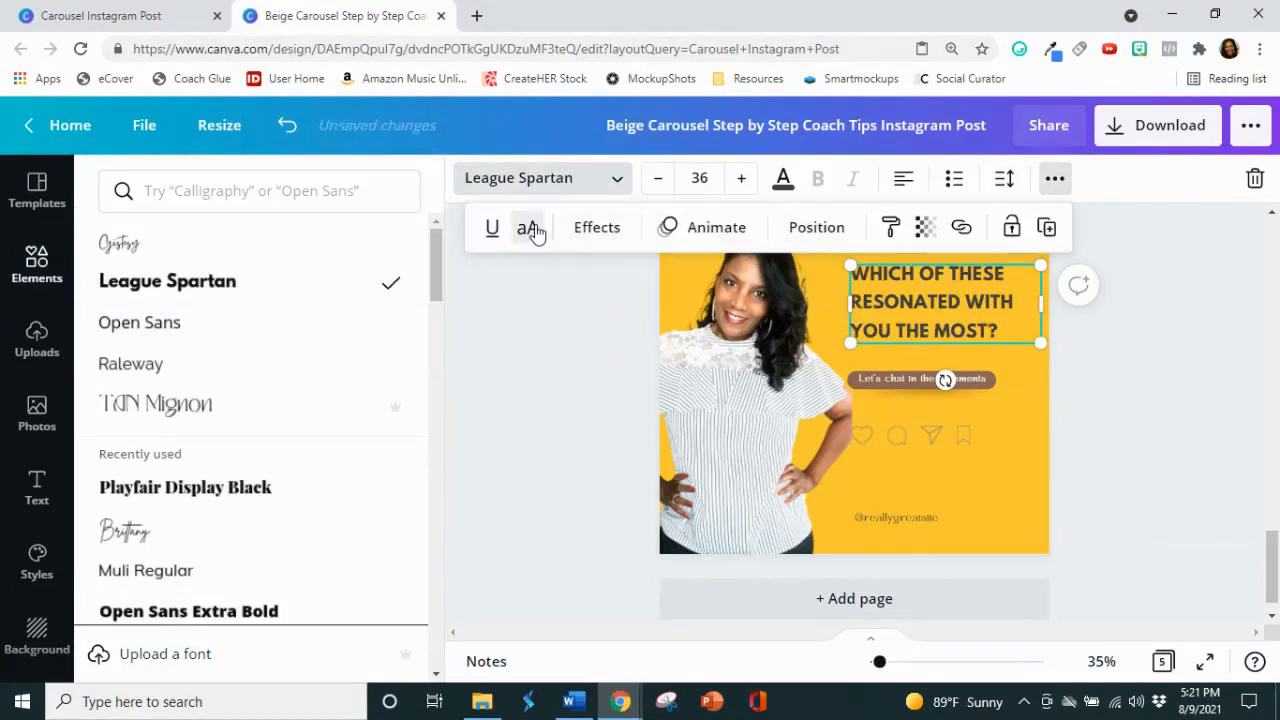
click(785, 179)
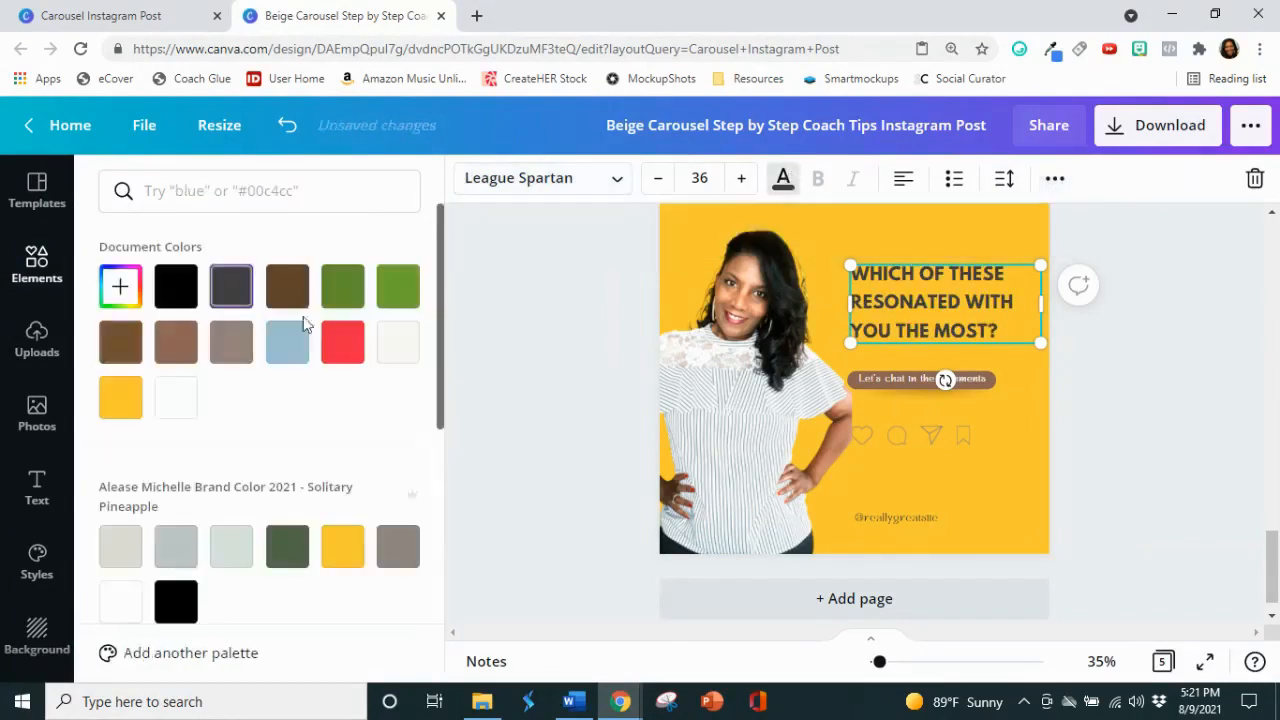
click(176, 287)
click(1192, 433)
click(1188, 430)
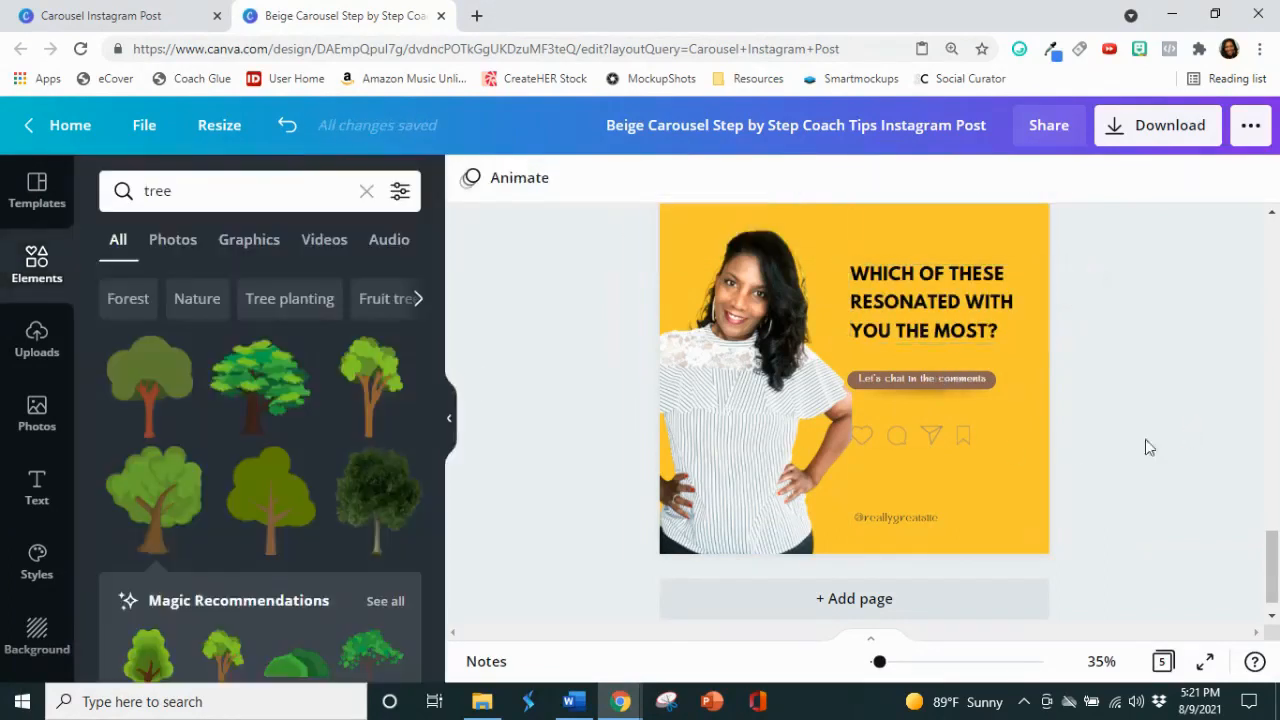
Step: Move the question text on page 5 down so it sits just above the "Let's chat in the comments" pill
click(958, 324)
drag(958, 324, 954, 340)
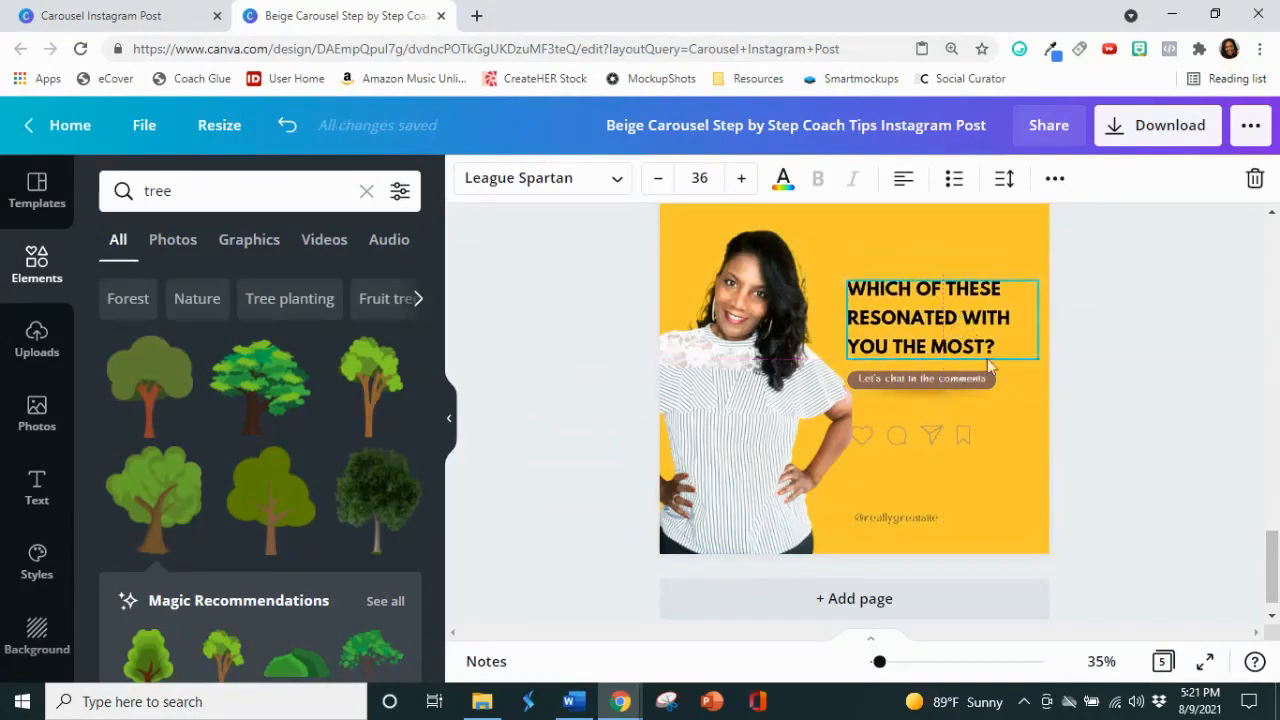
click(1094, 443)
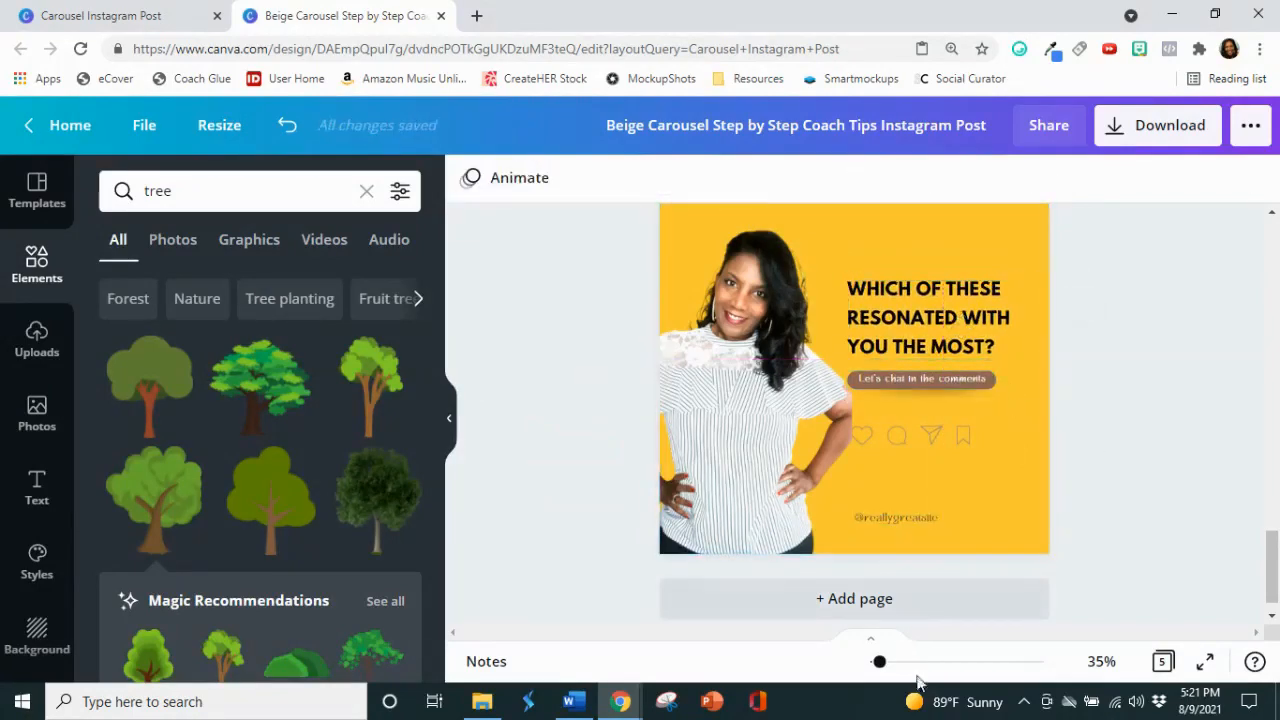
Step: Recolour the brown pill behind "Let's chat in the comments" to black
drag(882, 664, 889, 664)
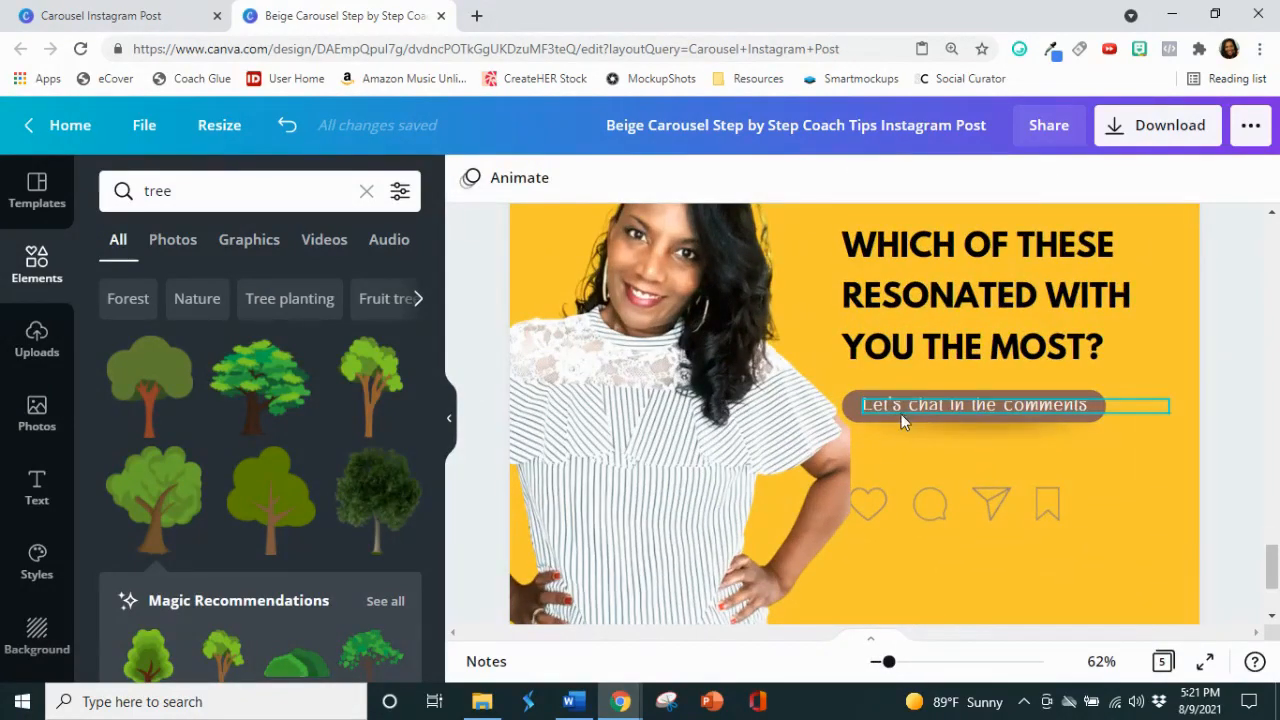
click(876, 405)
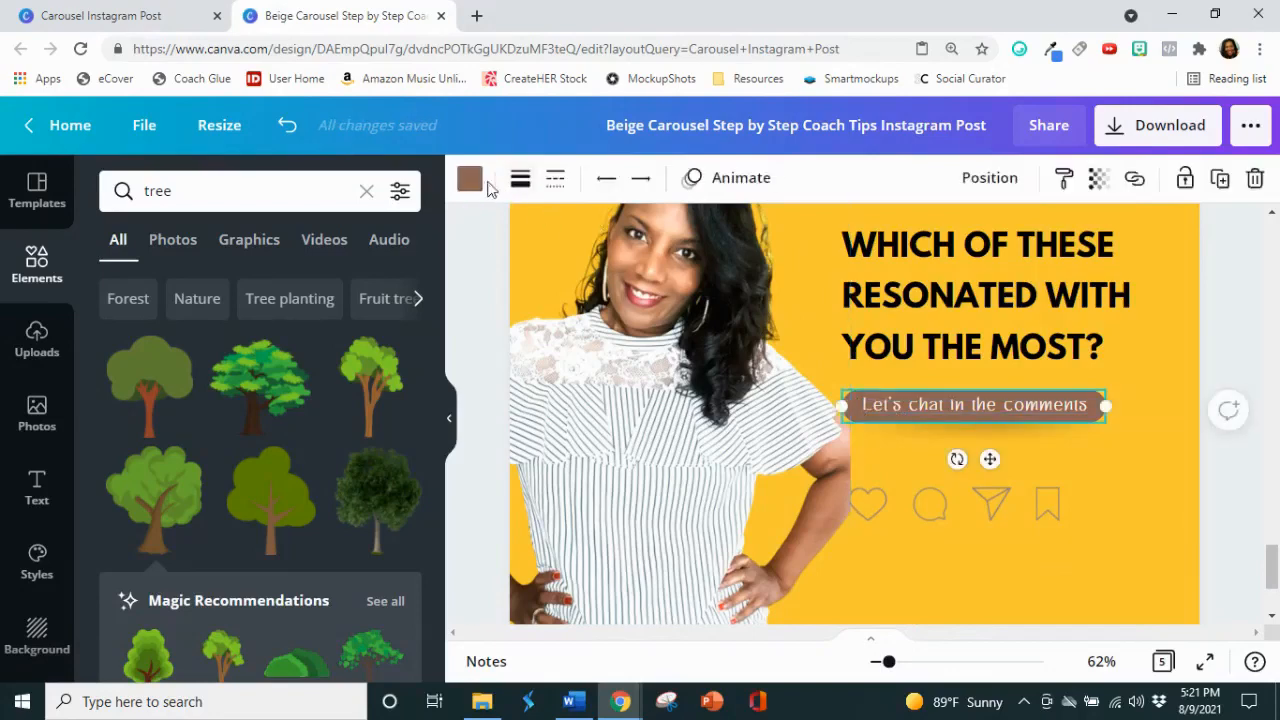
click(470, 180)
click(176, 287)
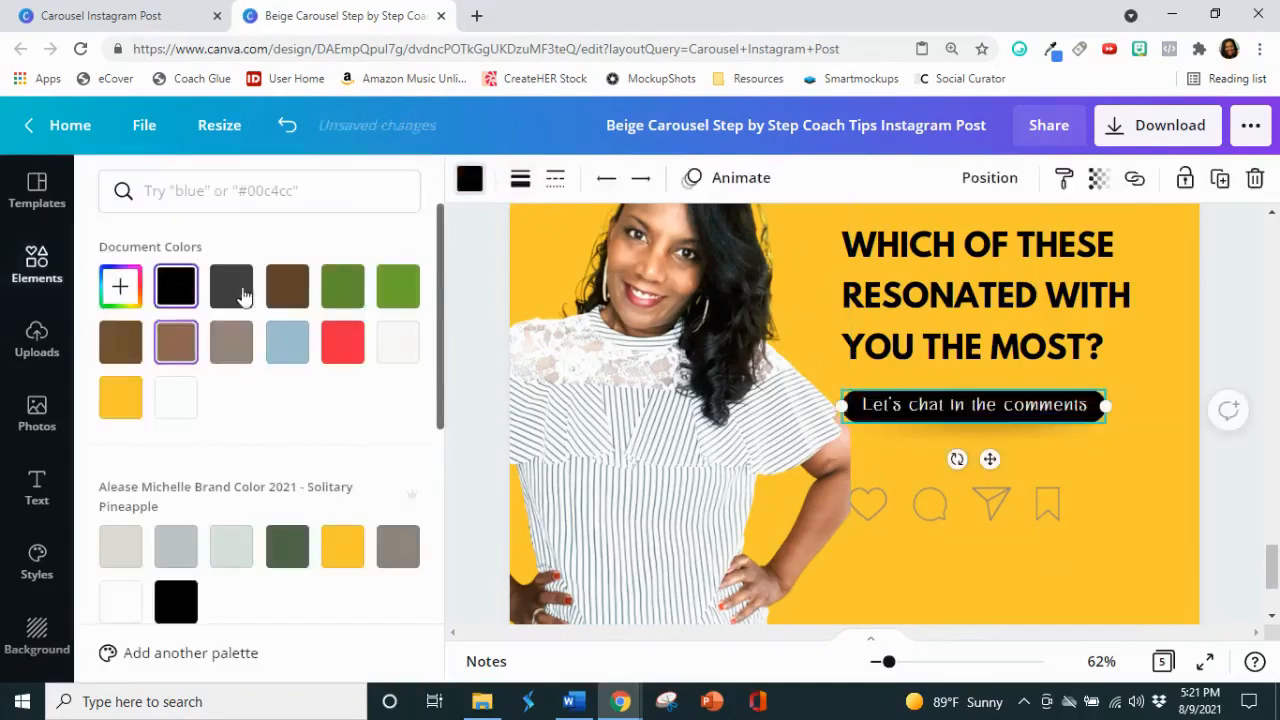
Step: Change the "Let's chat in the comments" text to Open Sans in all uppercase
click(1020, 413)
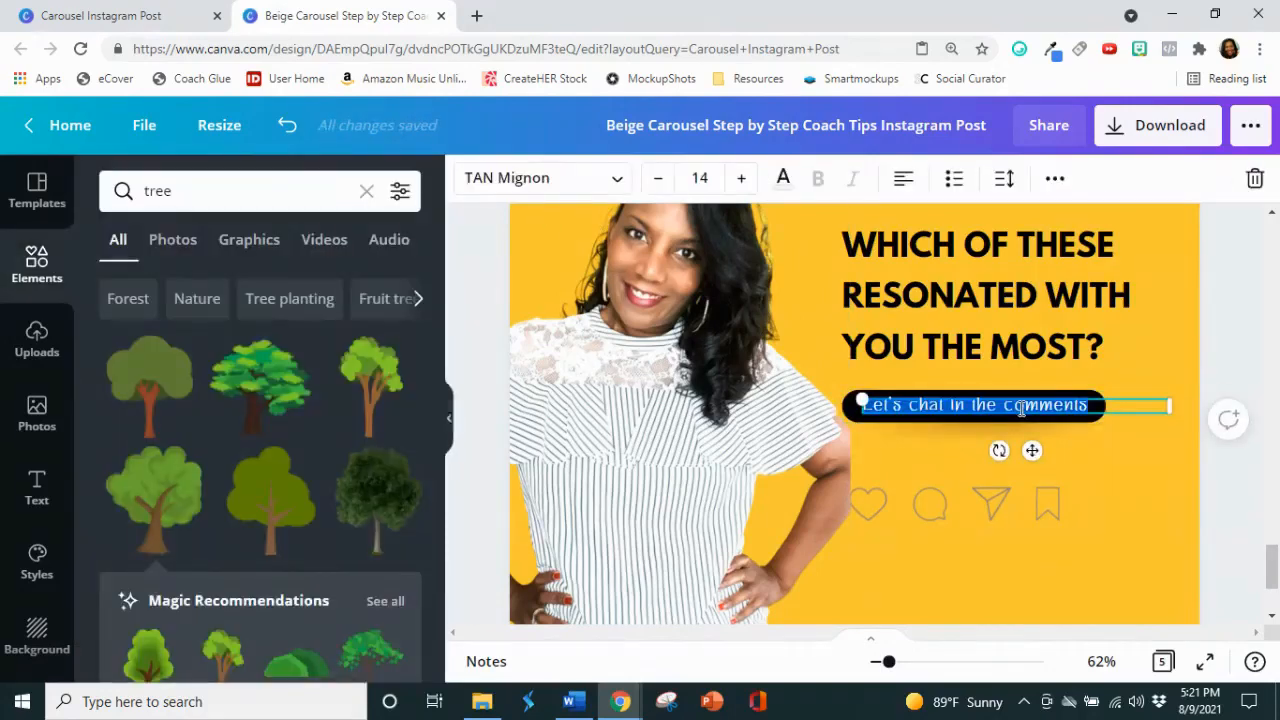
click(594, 180)
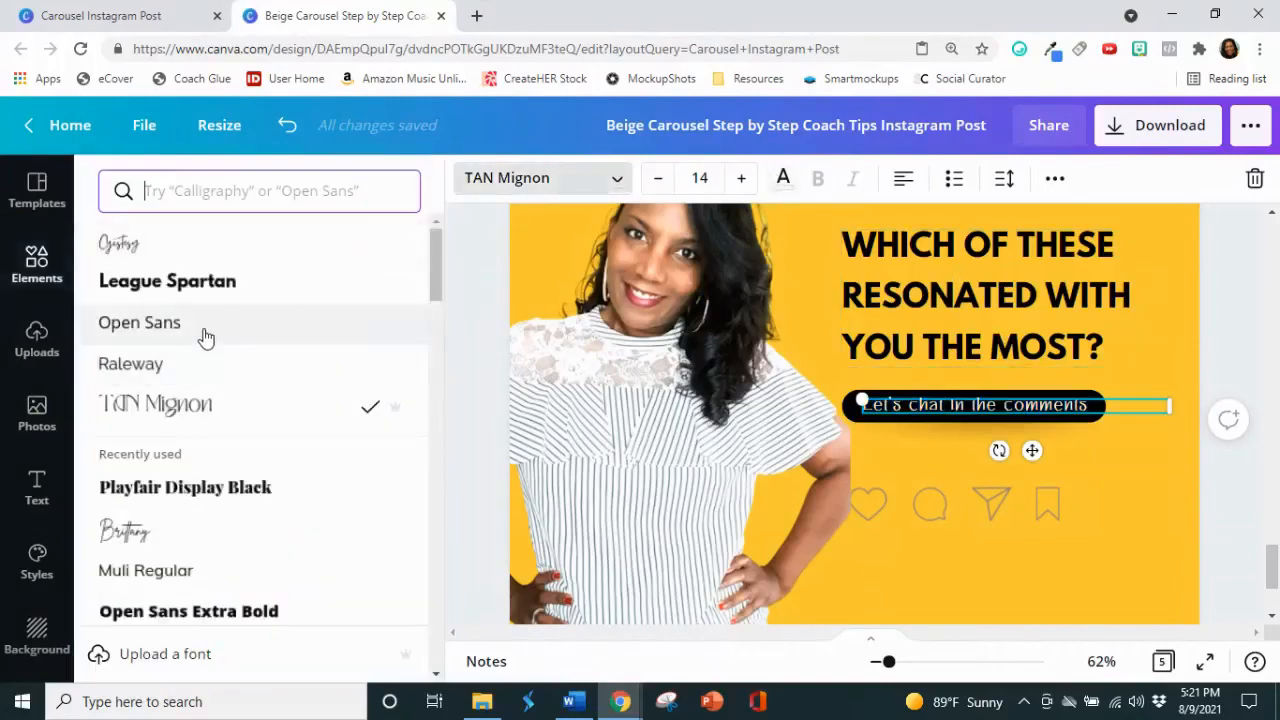
click(203, 333)
click(1052, 180)
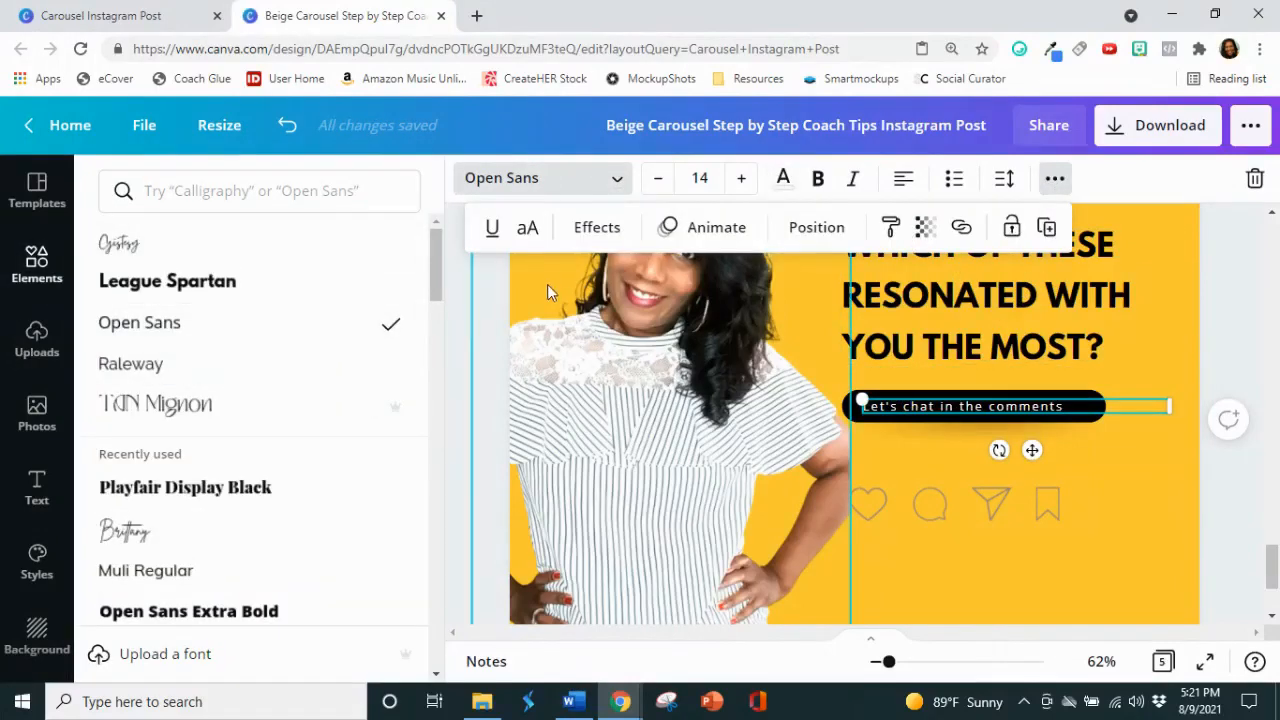
click(527, 228)
click(1151, 436)
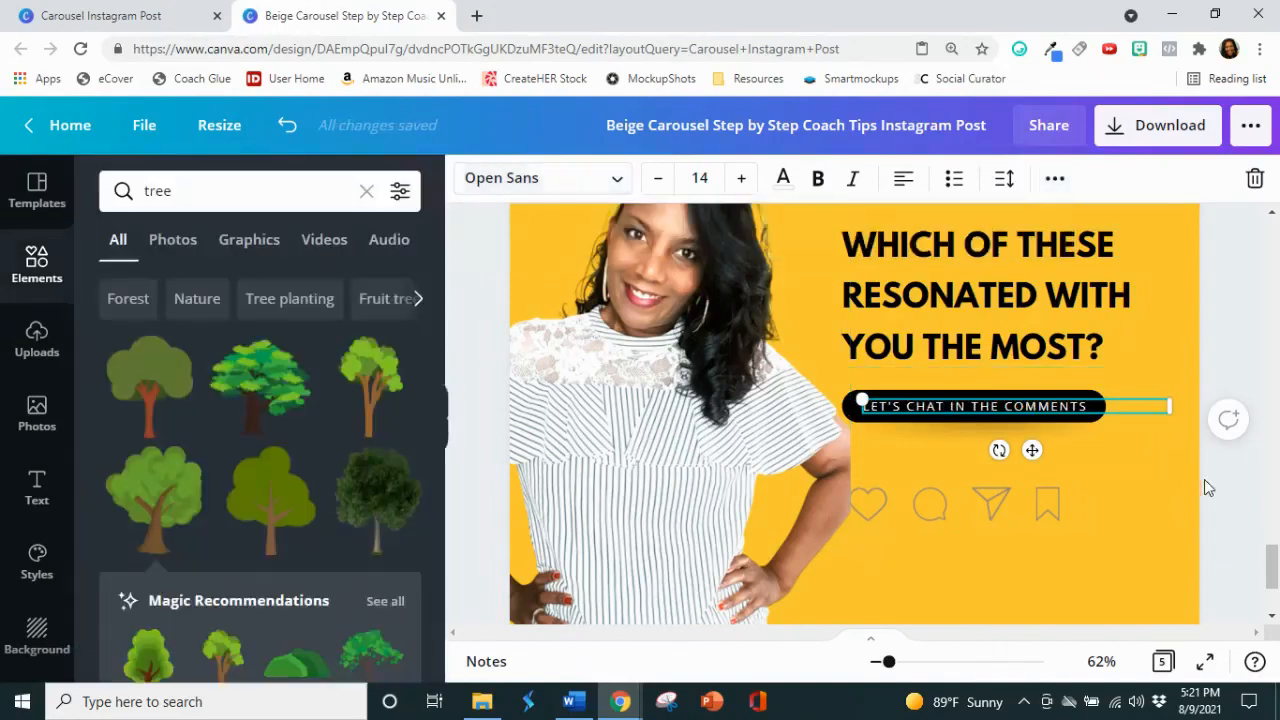
click(1222, 483)
Step: Move the group of four social icons up and centre it roughly beneath the black pill
scroll(1220, 482, down, 1)
drag(1119, 448, 1074, 414)
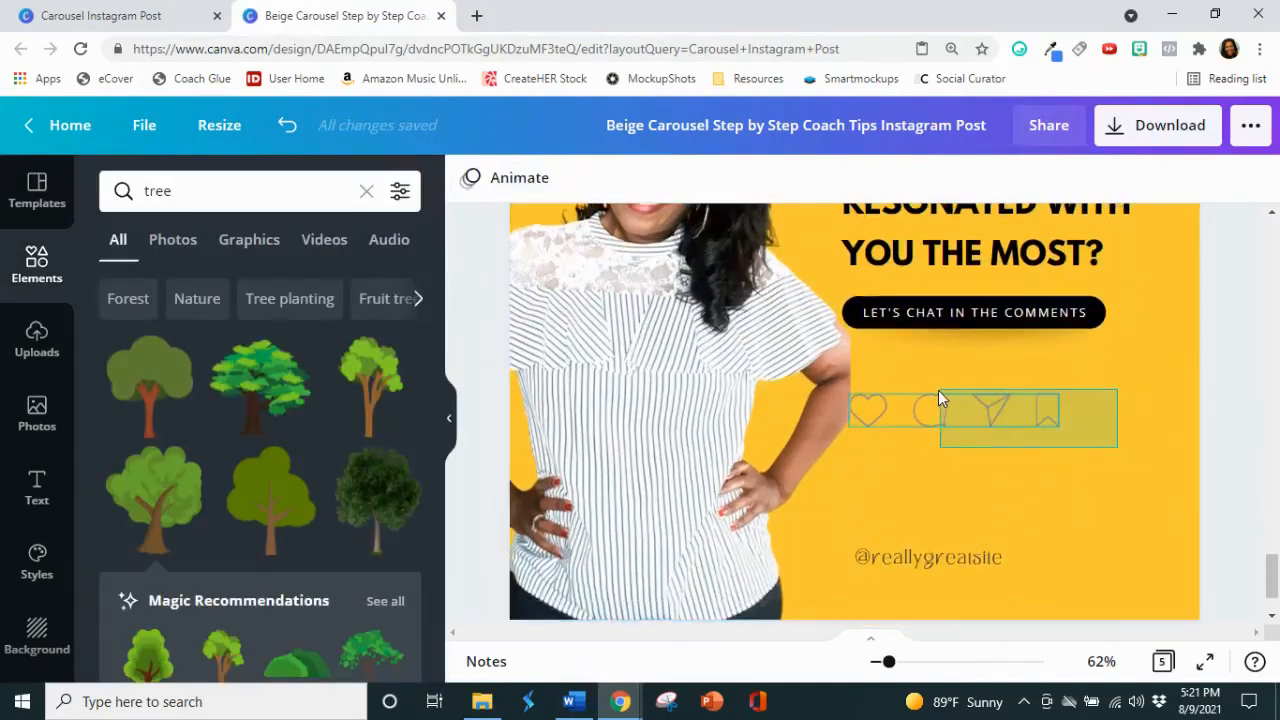
drag(938, 390, 974, 377)
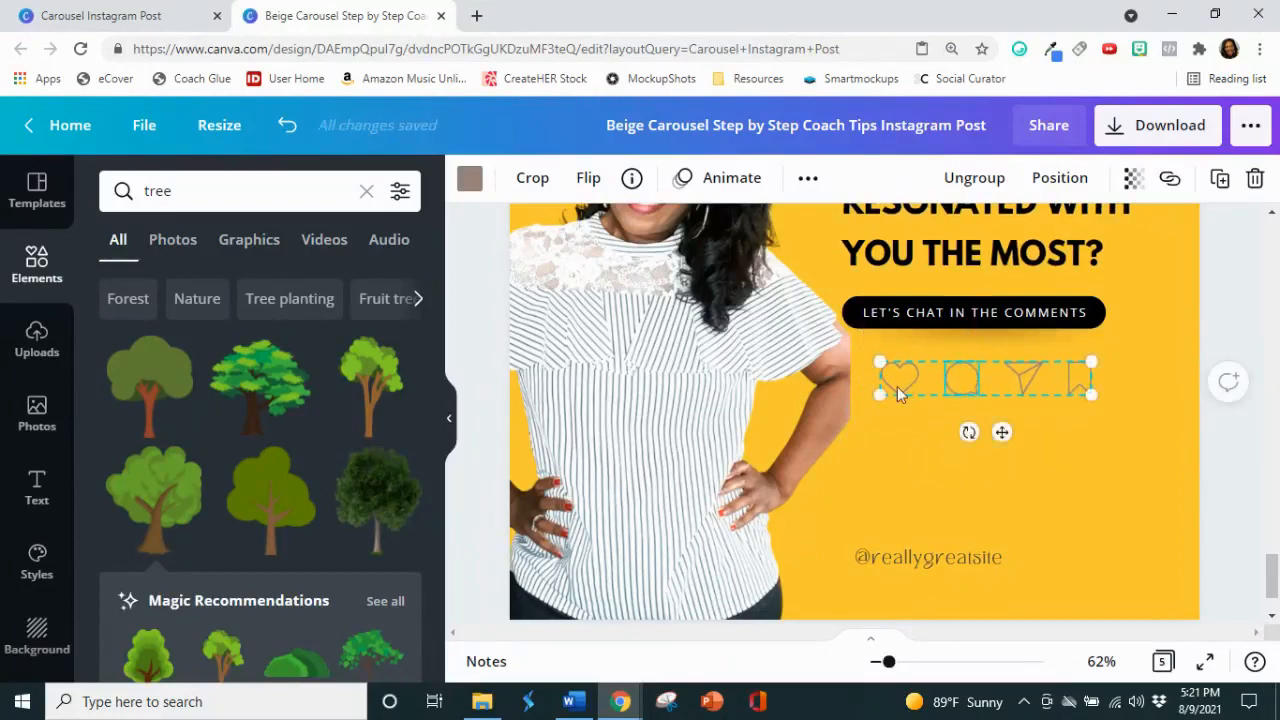
Step: Recolour the comment, heart, share and bookmark icons on page 5 black, one after another
click(470, 180)
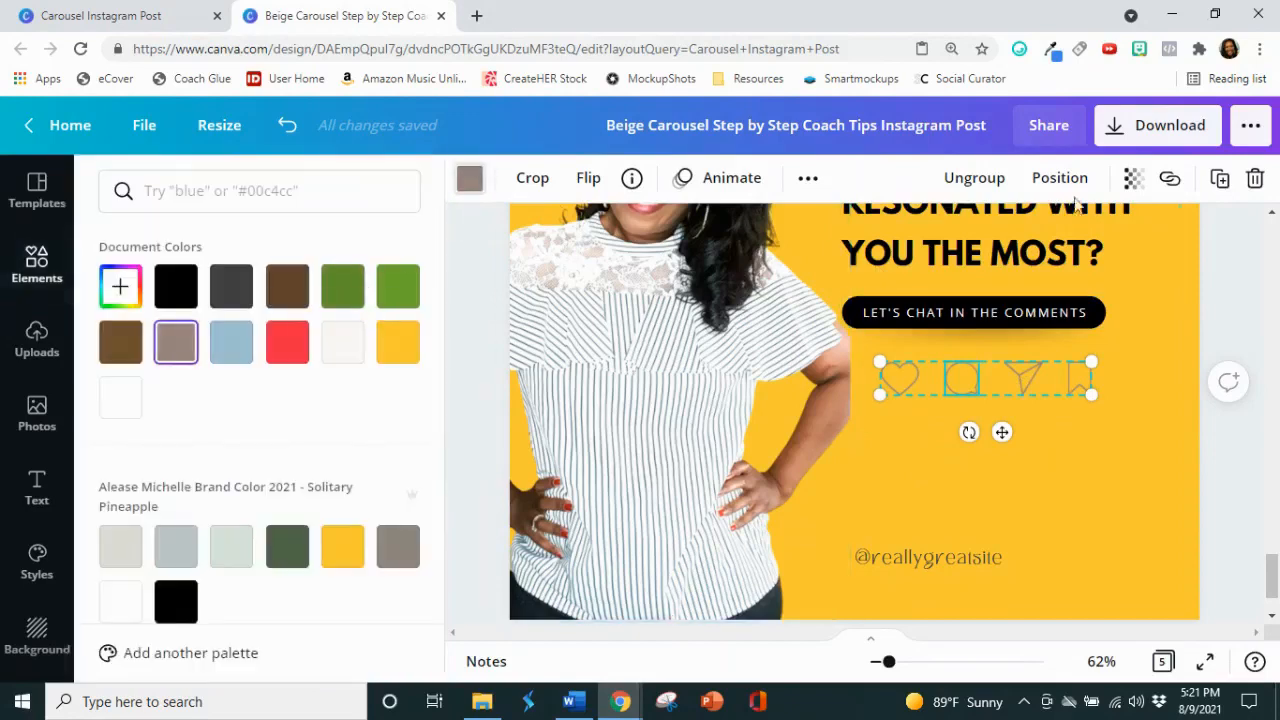
click(176, 286)
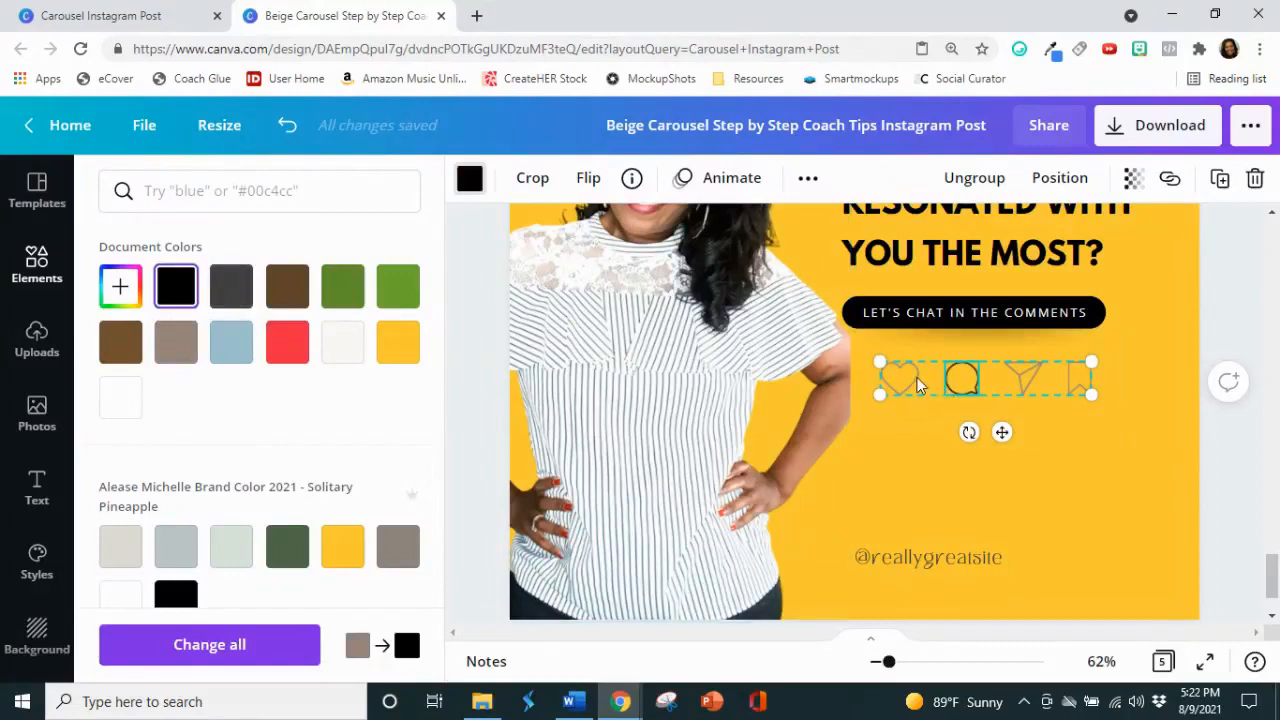
key(ctrl+z)
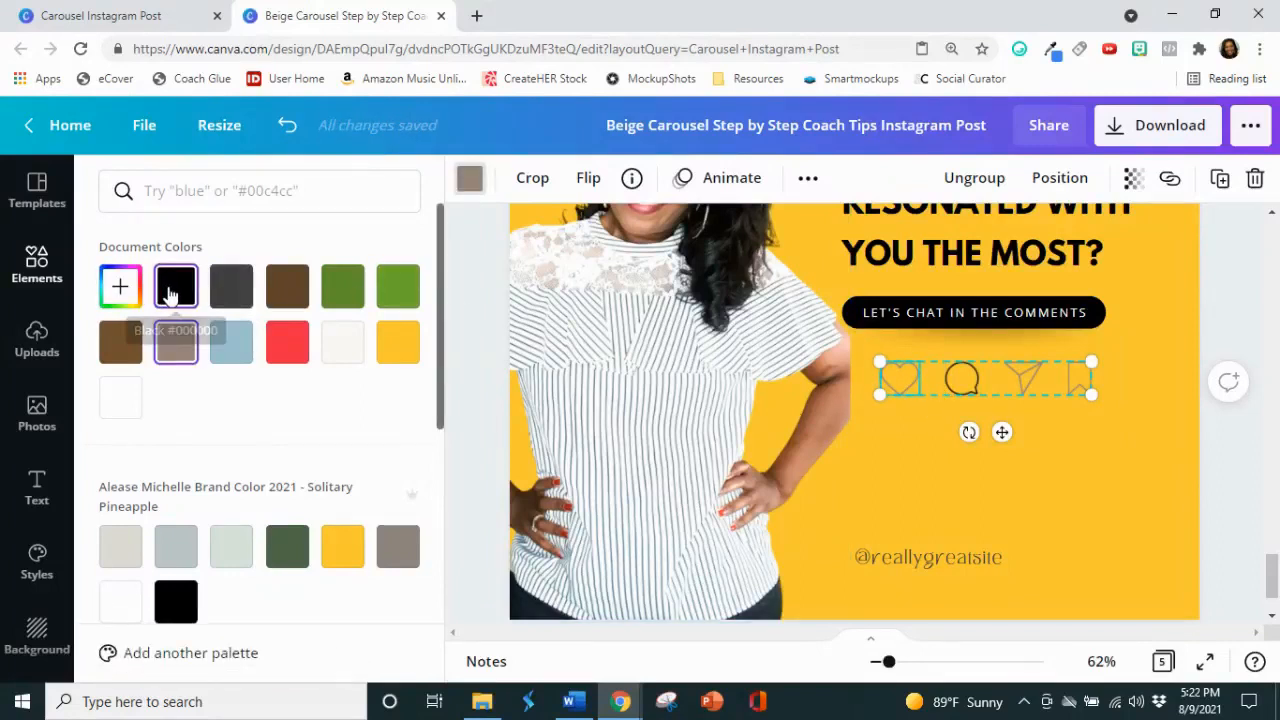
click(170, 290)
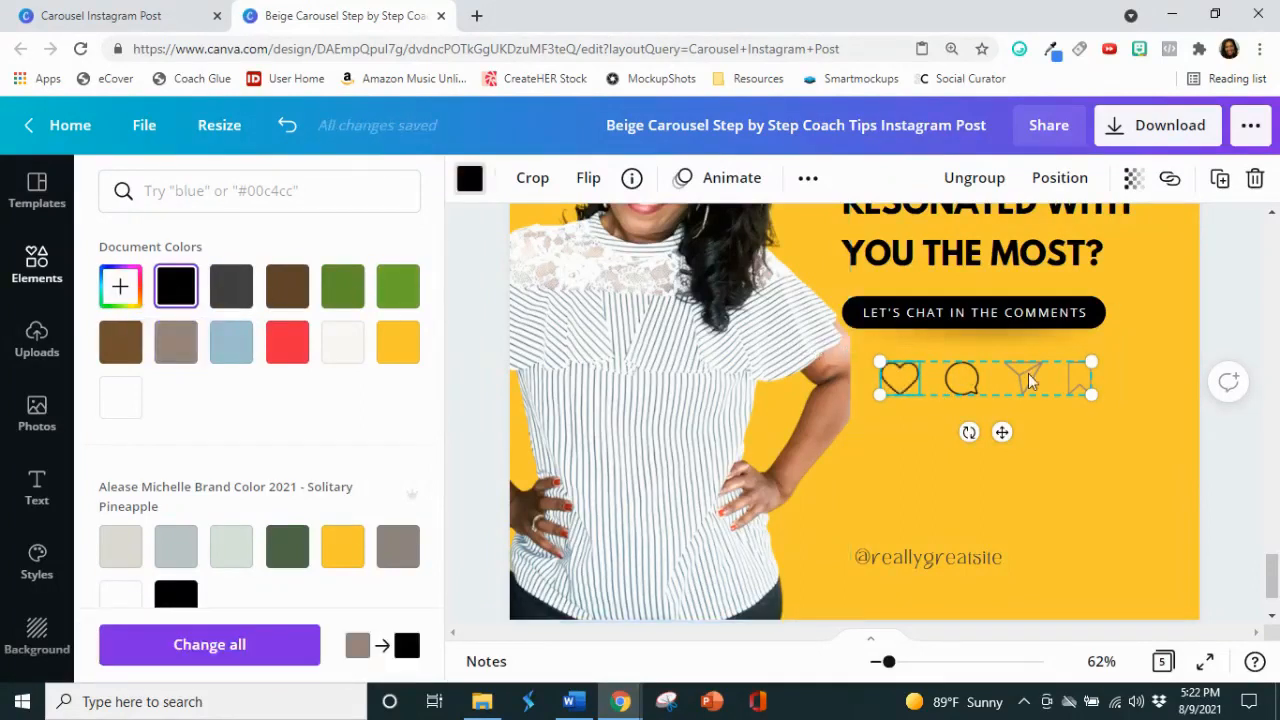
key(ctrl+z)
click(160, 292)
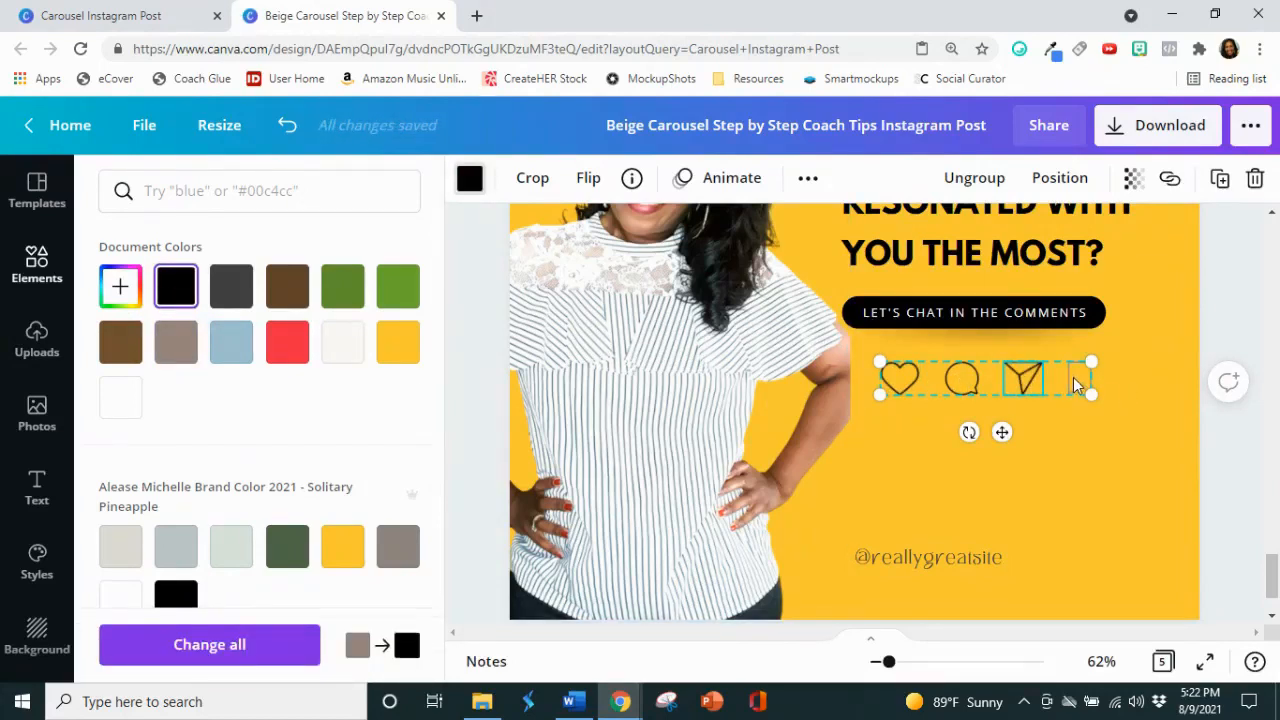
key(ctrl+z)
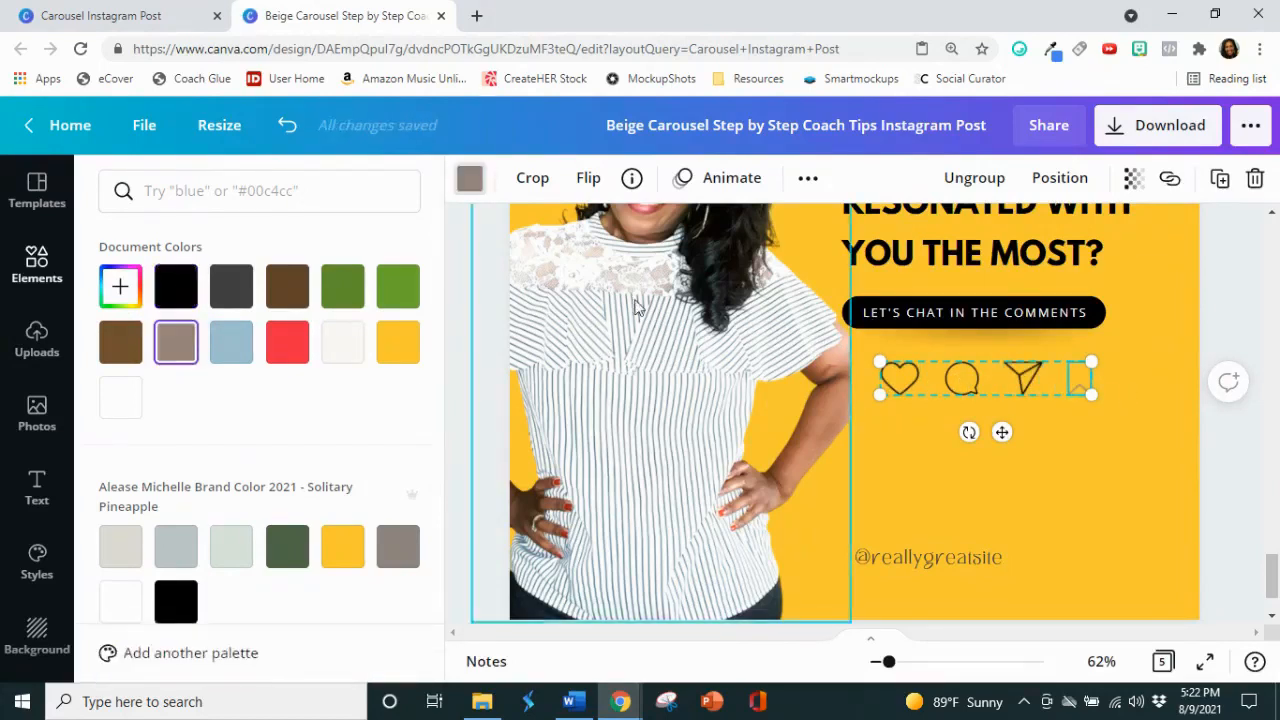
click(165, 288)
scroll(1224, 464, down, 2)
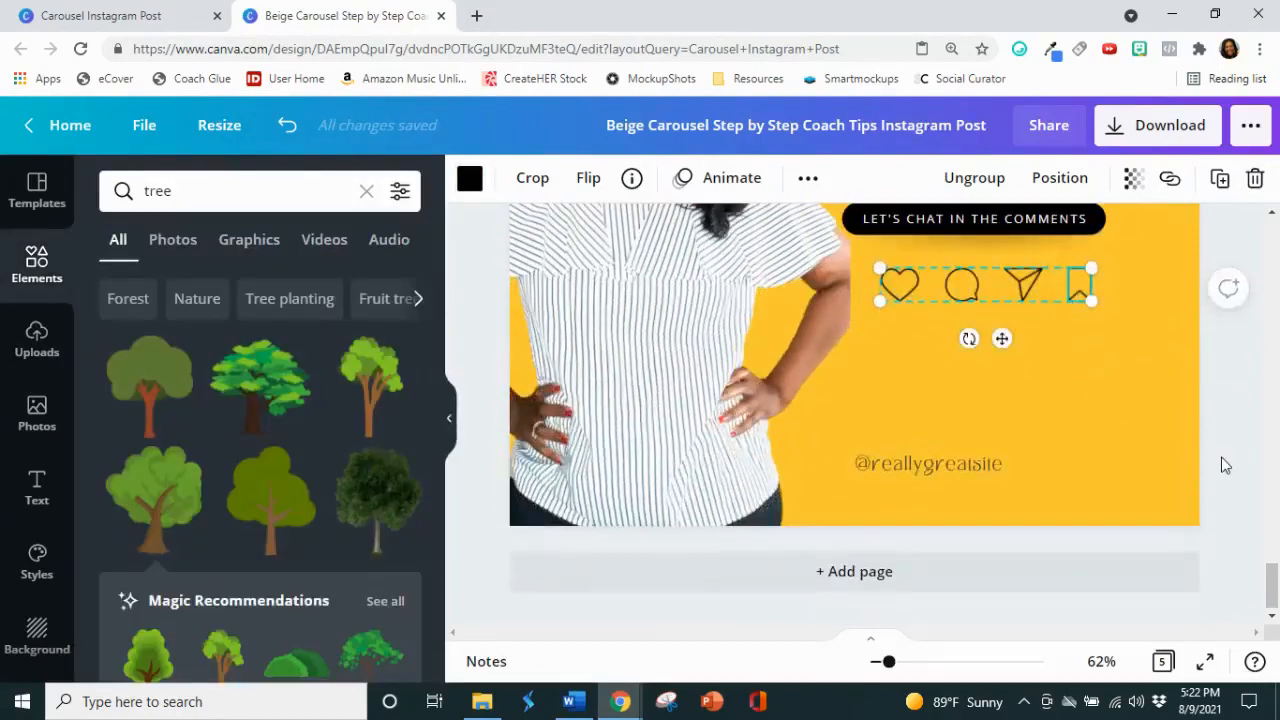
click(1223, 464)
Step: Delete the placeholder handle from page 5 and copy the white Instagram handle from page 4
click(921, 465)
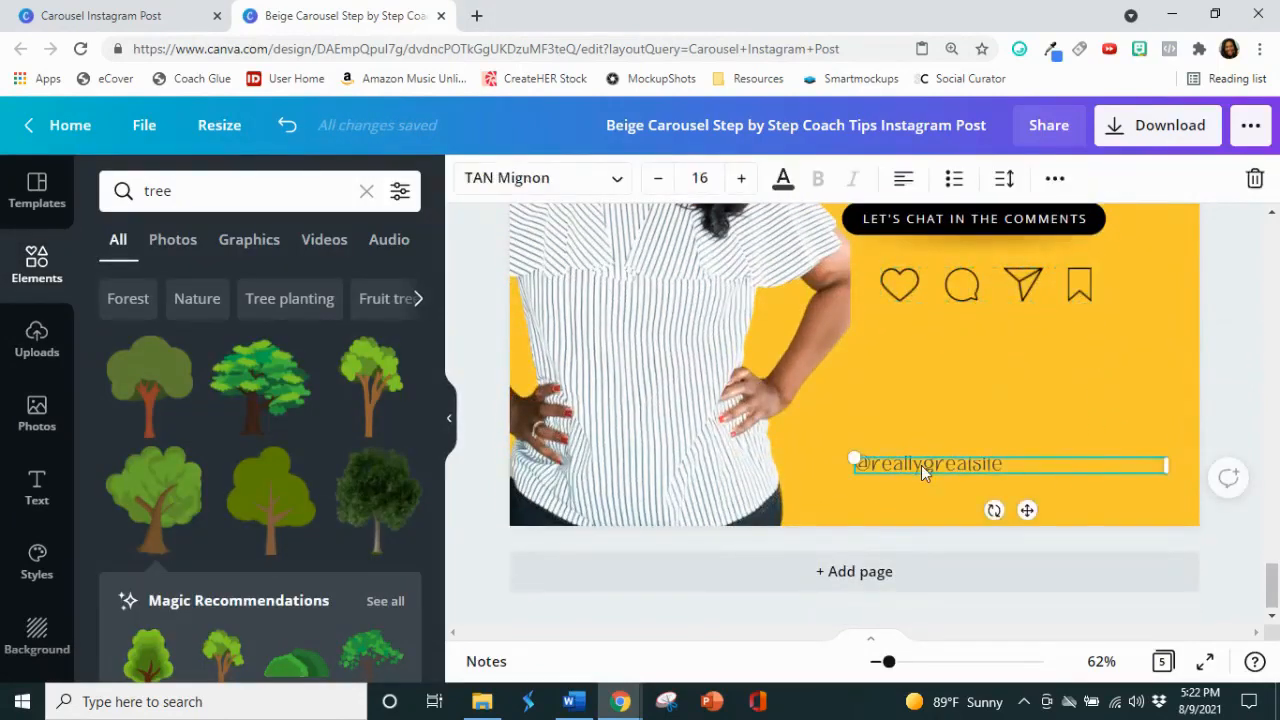
click(952, 451)
scroll(853, 405, up, 10)
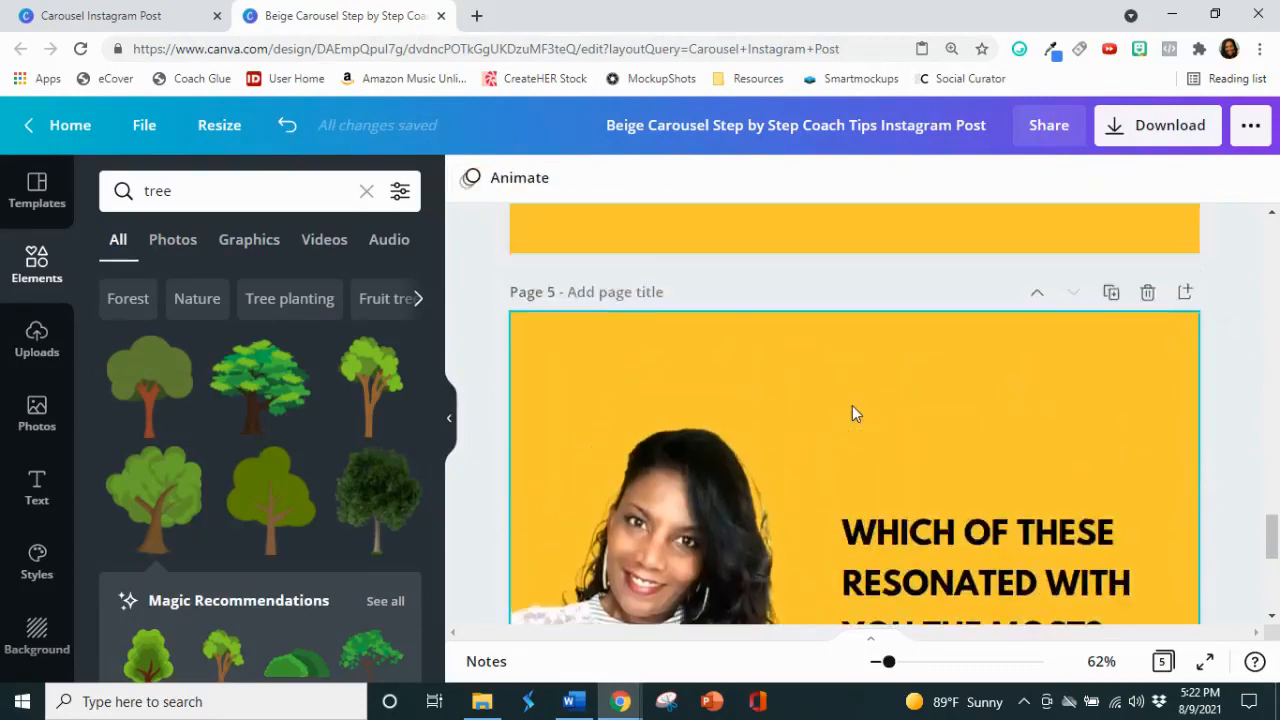
scroll(852, 405, up, 1)
click(843, 465)
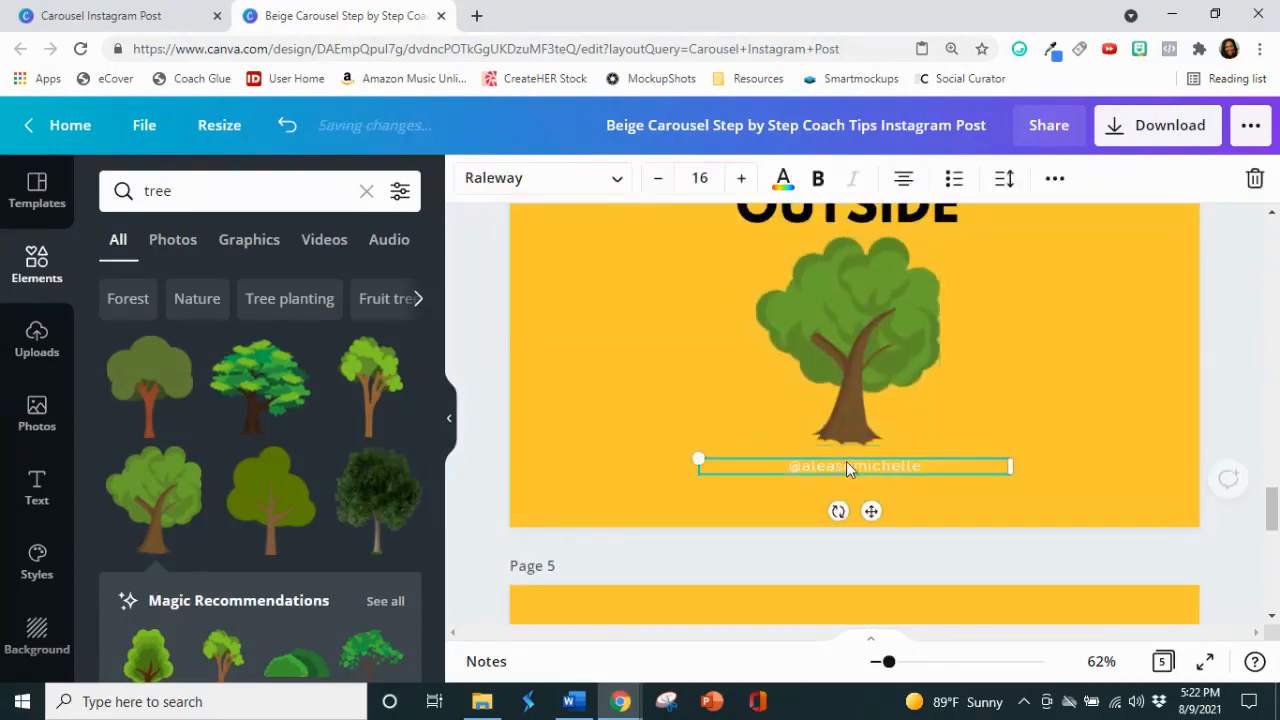
right_click(846, 462)
click(921, 335)
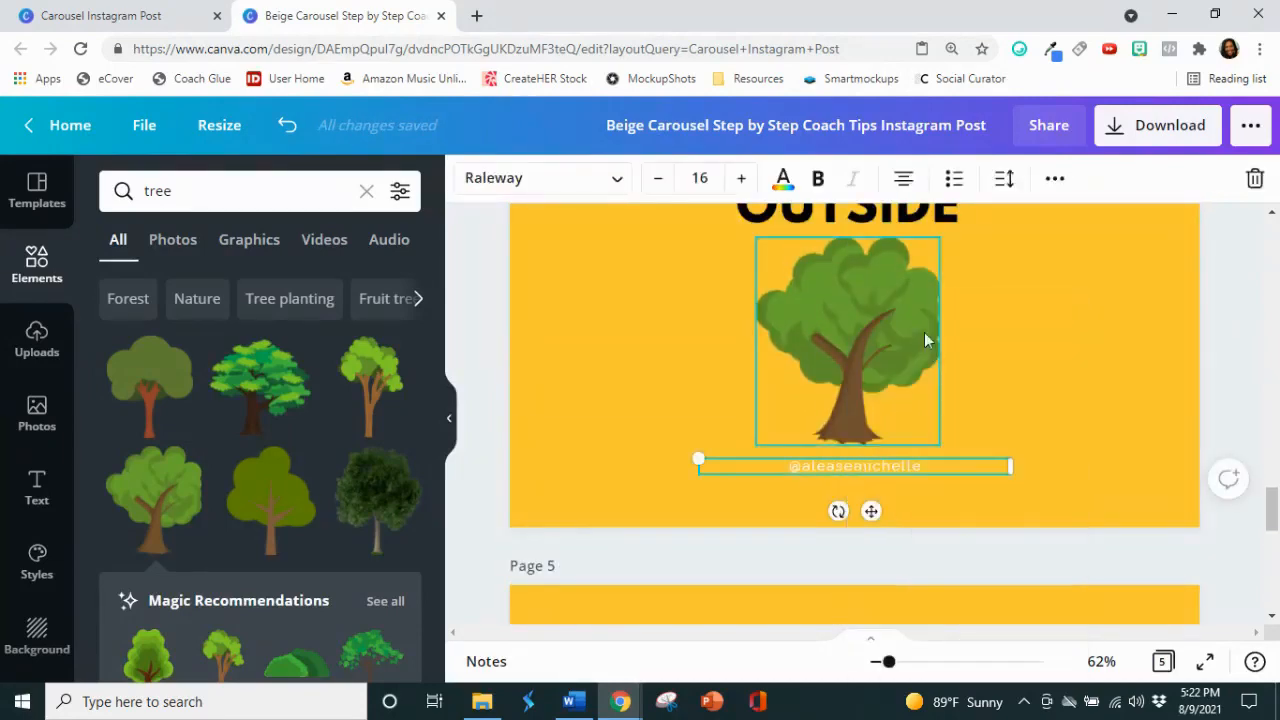
Step: Paste the white Instagram handle onto page 5 and place it near the lower edge, beneath the social icons
scroll(936, 355, down, 10)
click(931, 535)
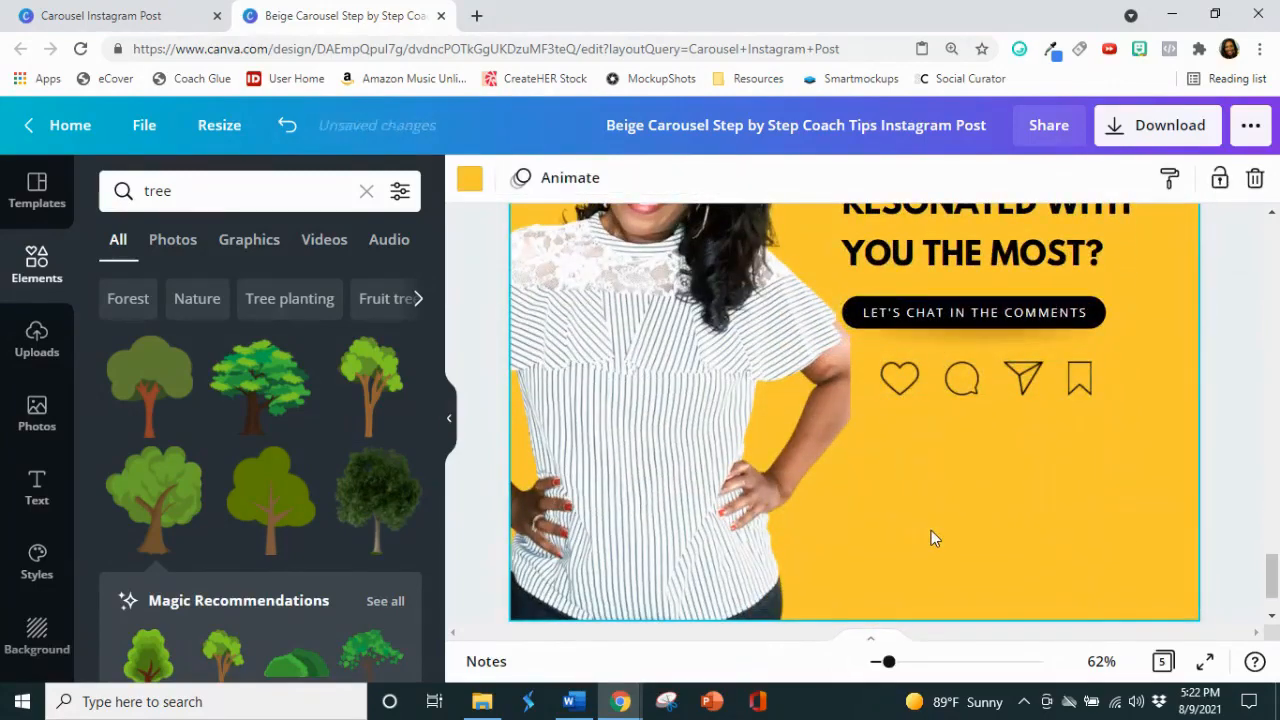
right_click(931, 530)
click(980, 546)
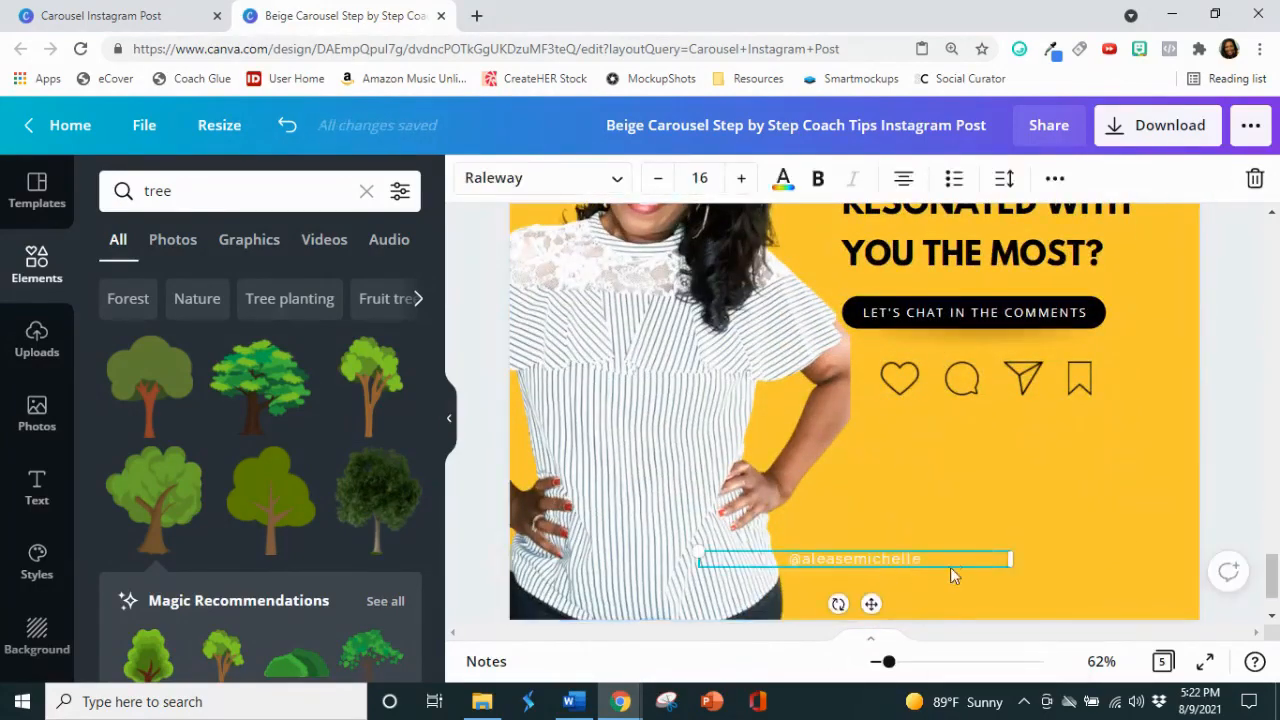
drag(951, 568, 1096, 569)
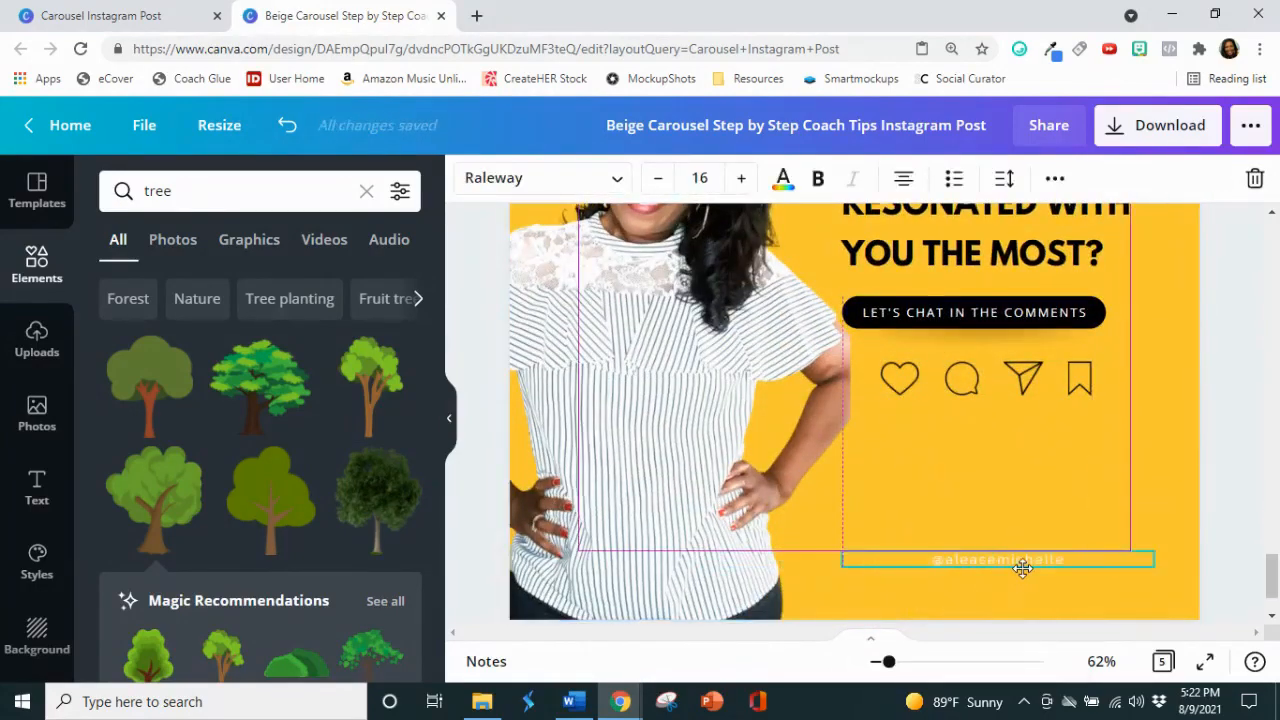
click(1248, 399)
Step: Review all the carousel pages together in grid view with the side panel collapsed, and switch to the Tiny Habits article in Word
click(451, 424)
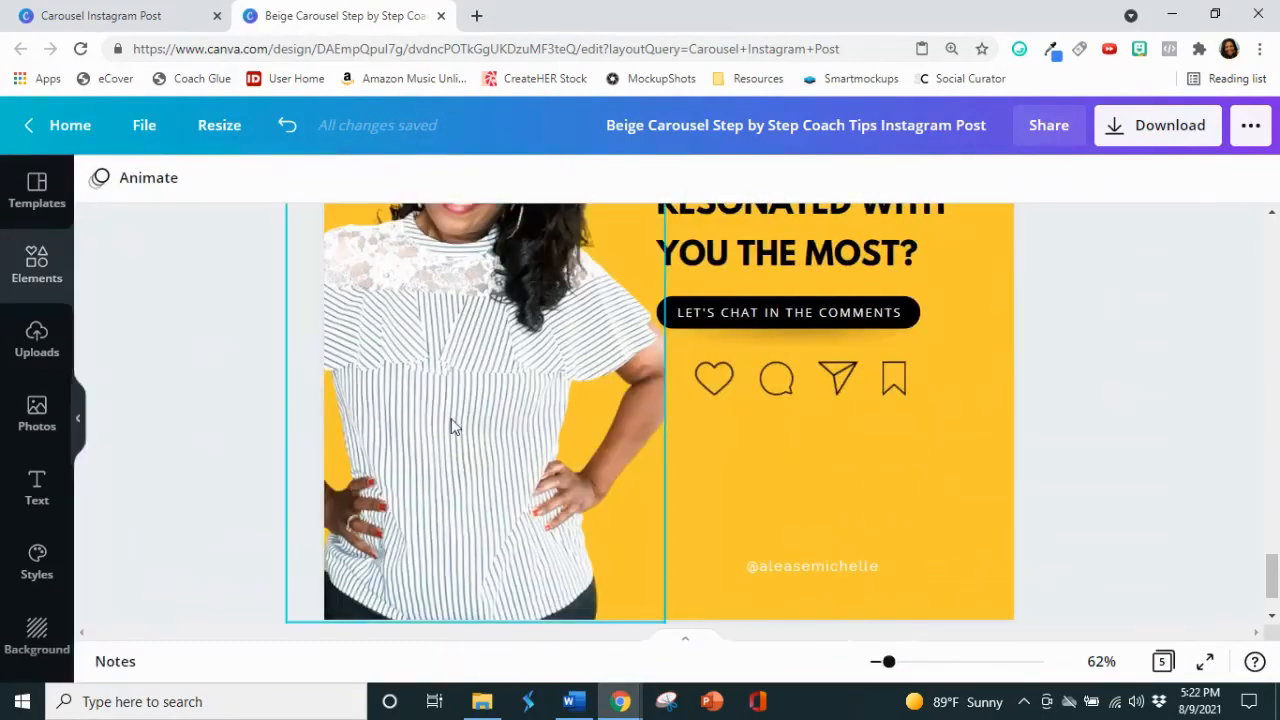
click(1160, 661)
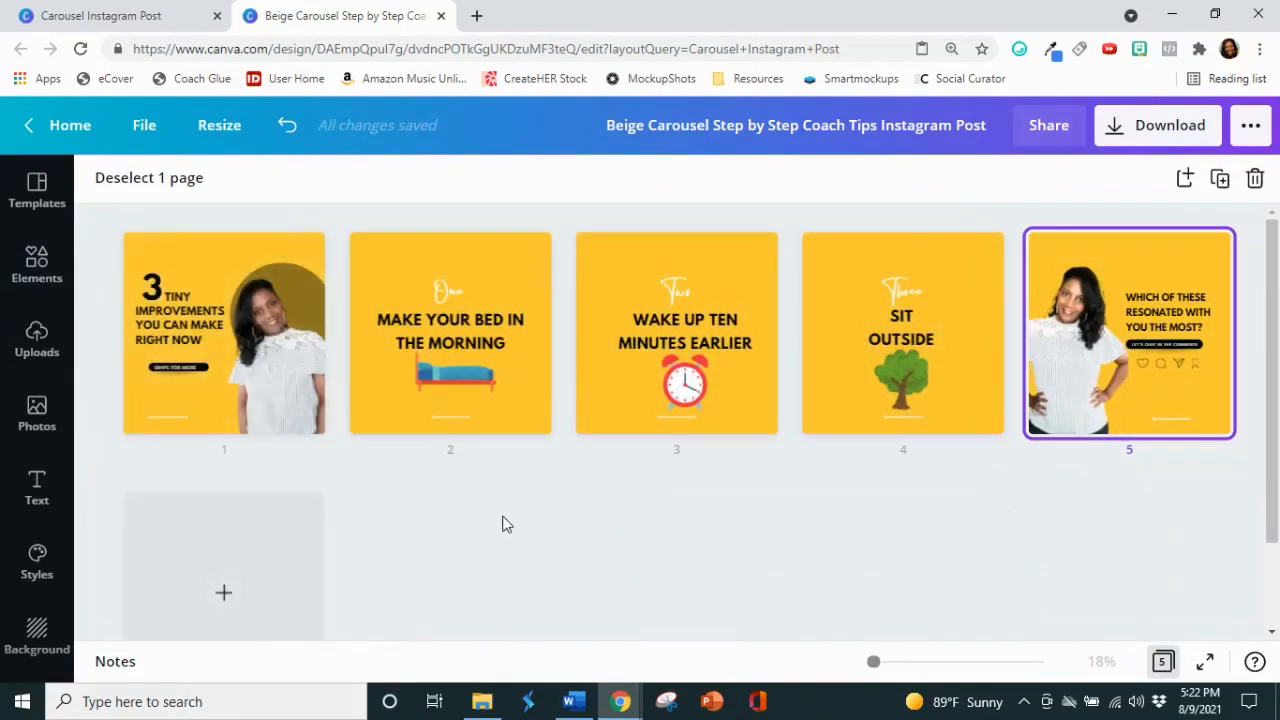
click(571, 701)
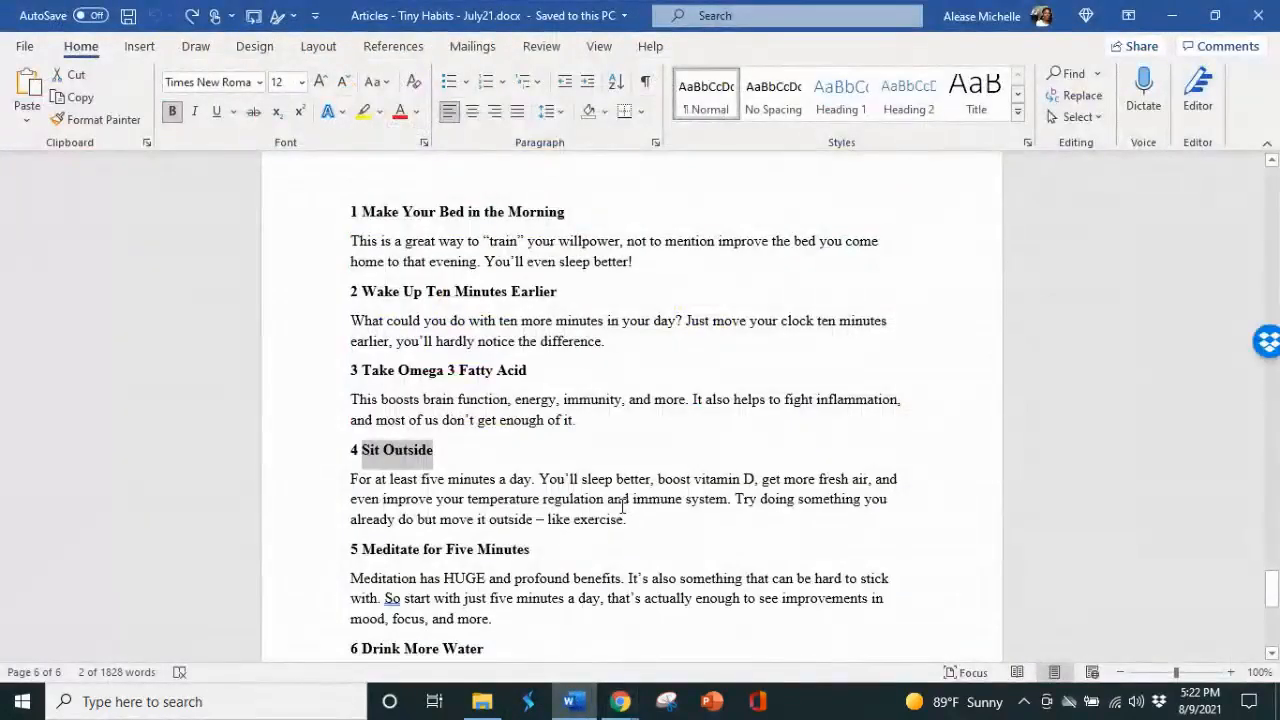
Step: Look through the ten numbered tiny improvements in the Word article, and switch to the carousel design in Canva
scroll(621, 505, up, 2)
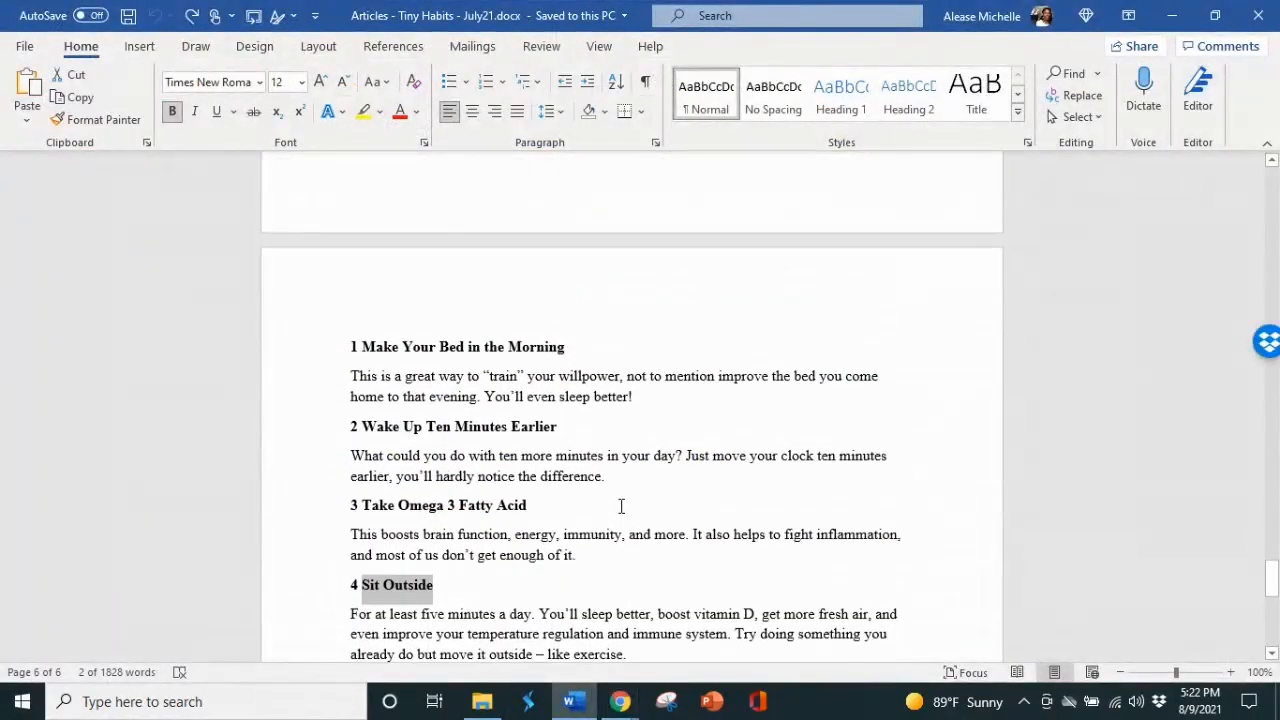
scroll(522, 436, down, 5)
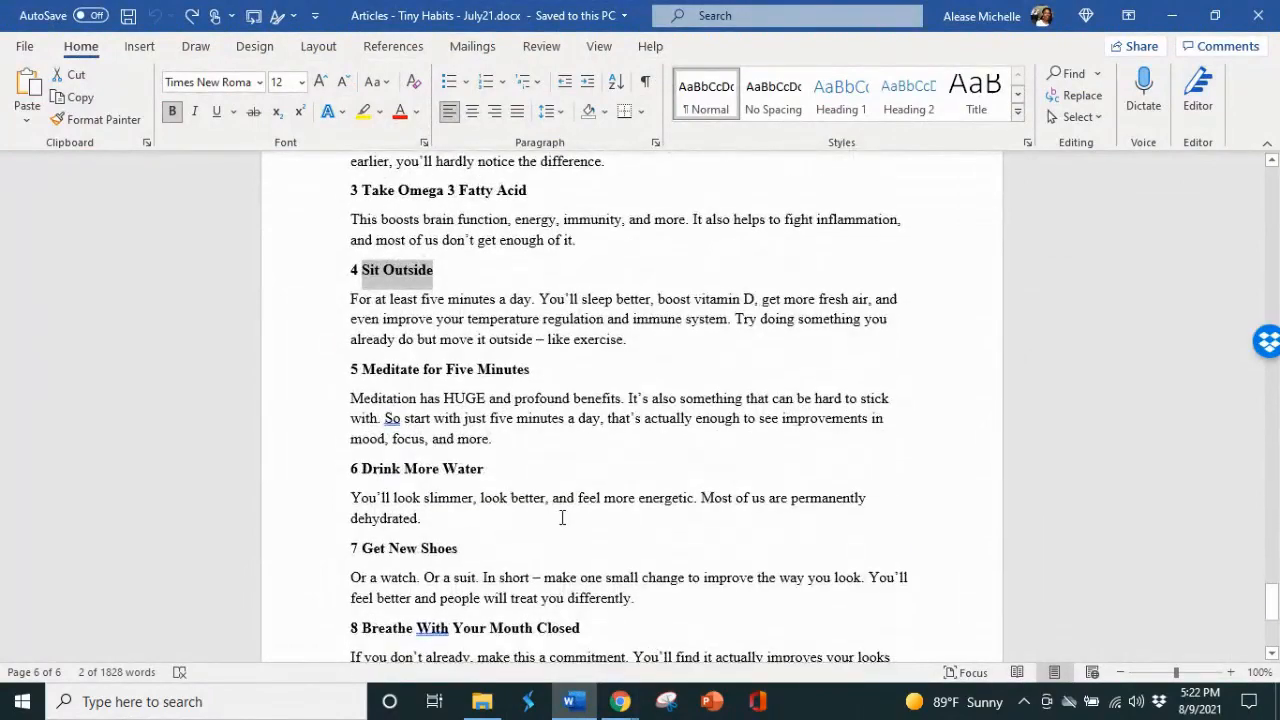
scroll(562, 518, down, 4)
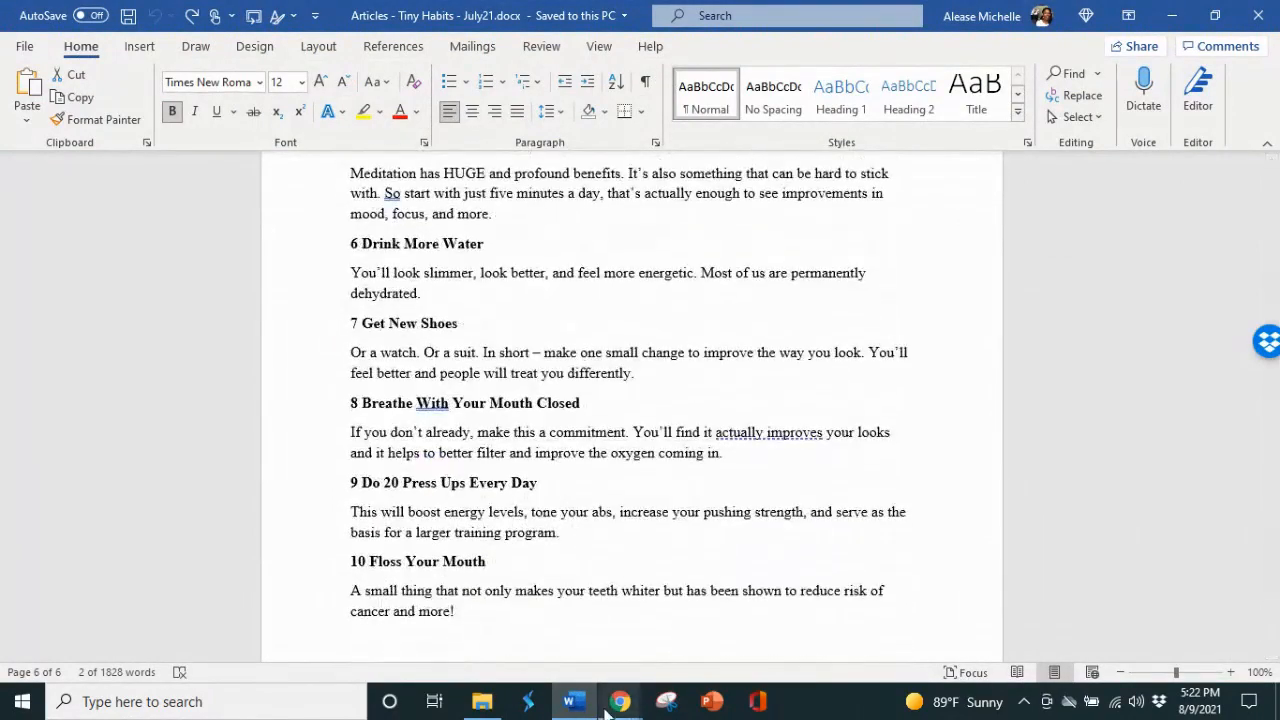
mouse_move(605, 705)
click(470, 650)
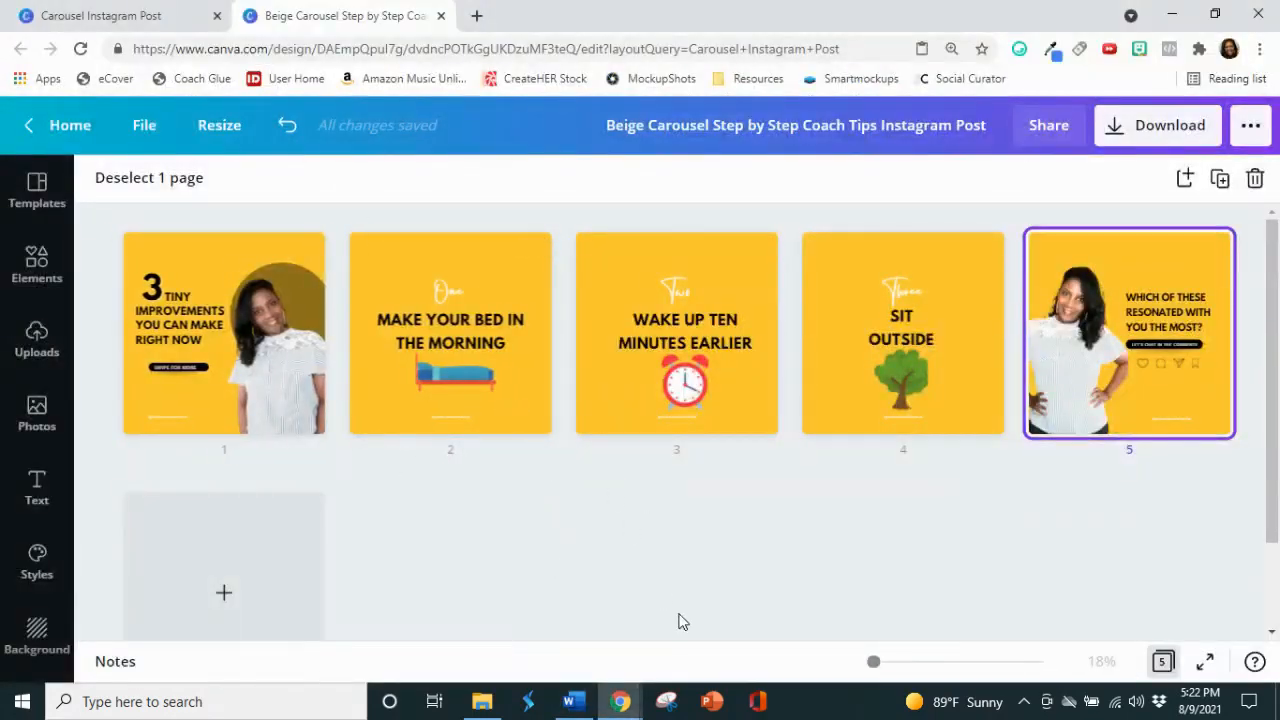
Step: Review the Word article's tips and the introduction under "10 Tiny Improvements You Can Make Right Now", and return to the Canva carousel
click(572, 701)
scroll(605, 499, up, 1)
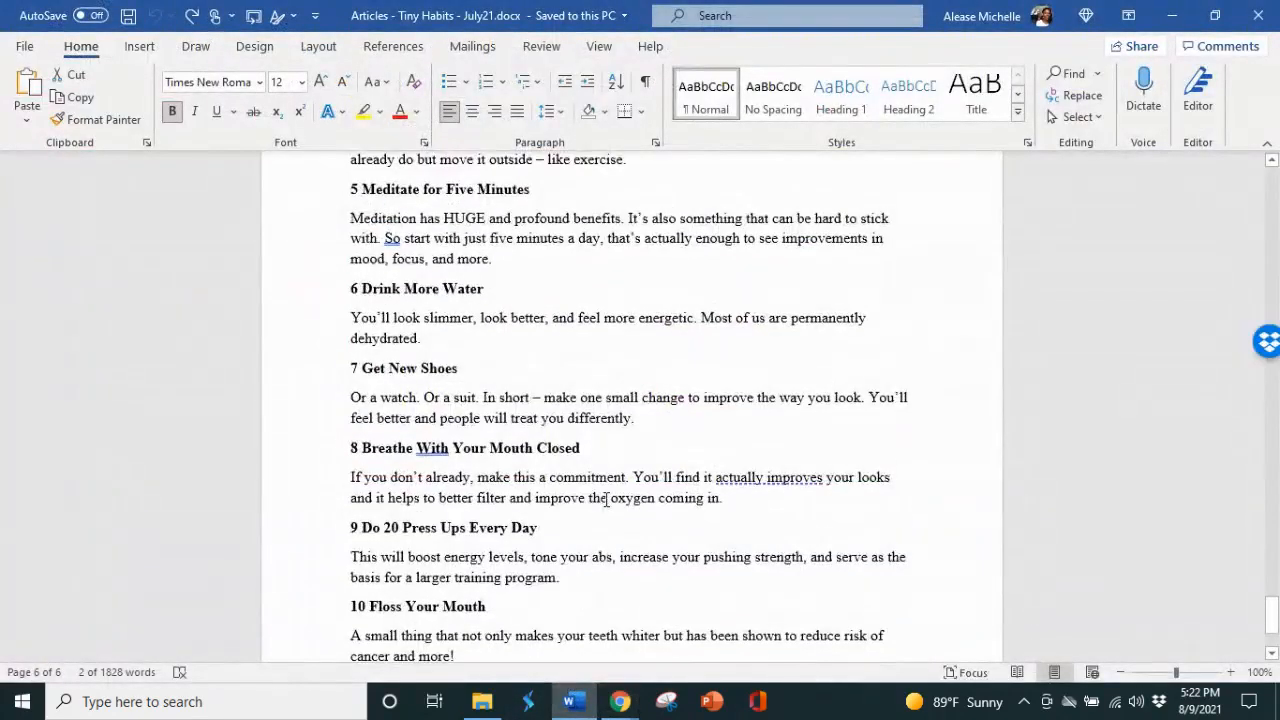
scroll(605, 499, up, 1)
scroll(608, 495, up, 1)
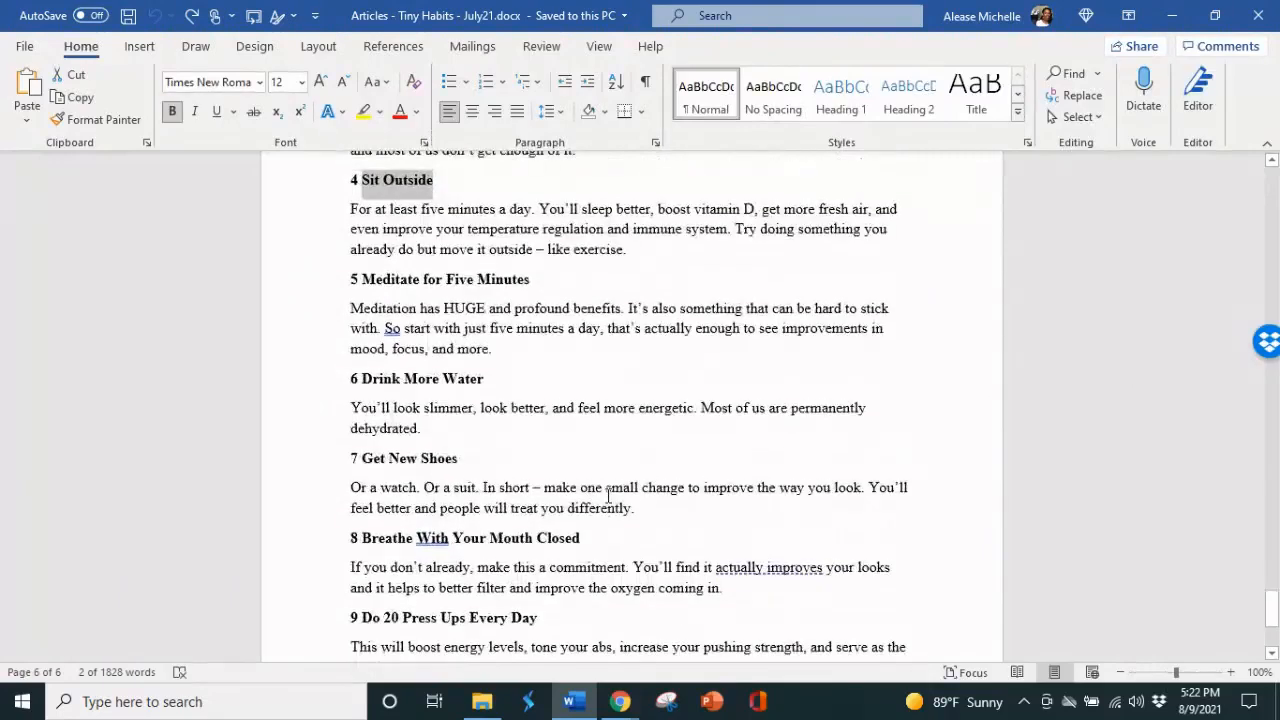
scroll(607, 496, up, 1)
scroll(607, 498, down, 1)
scroll(607, 488, down, 1)
scroll(615, 470, up, 20)
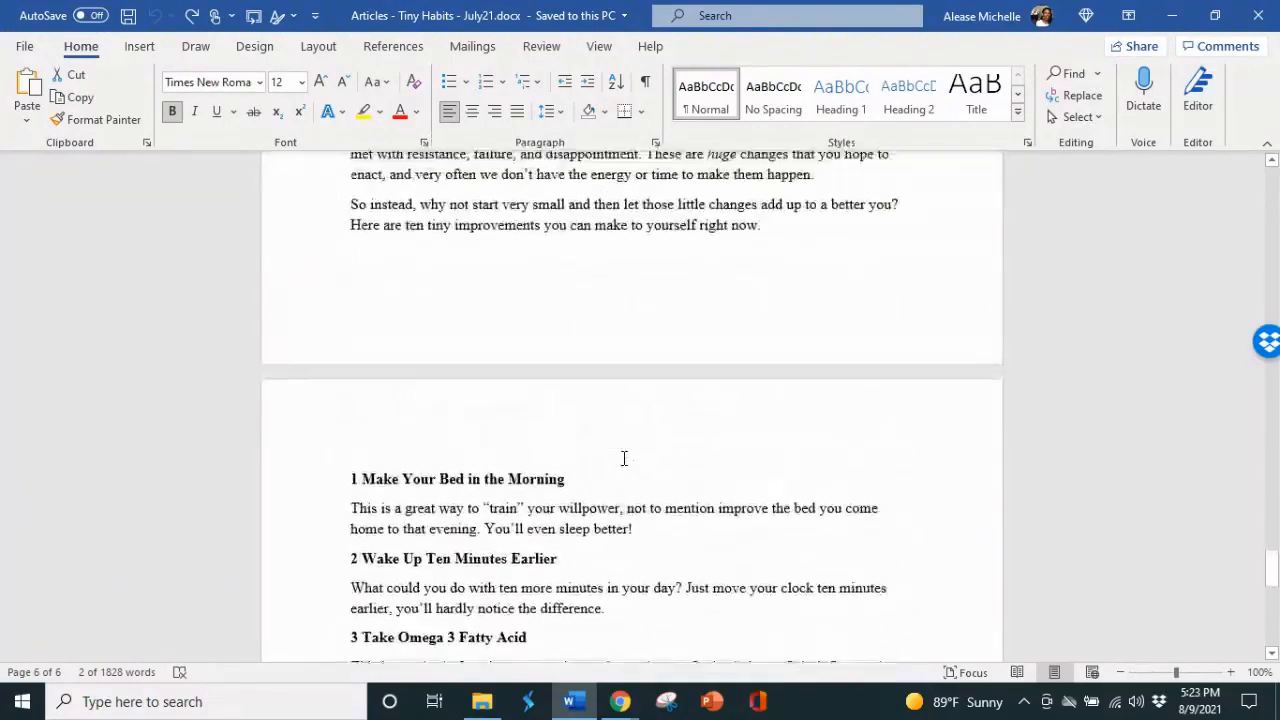
scroll(622, 457, up, 2)
scroll(622, 457, down, 1)
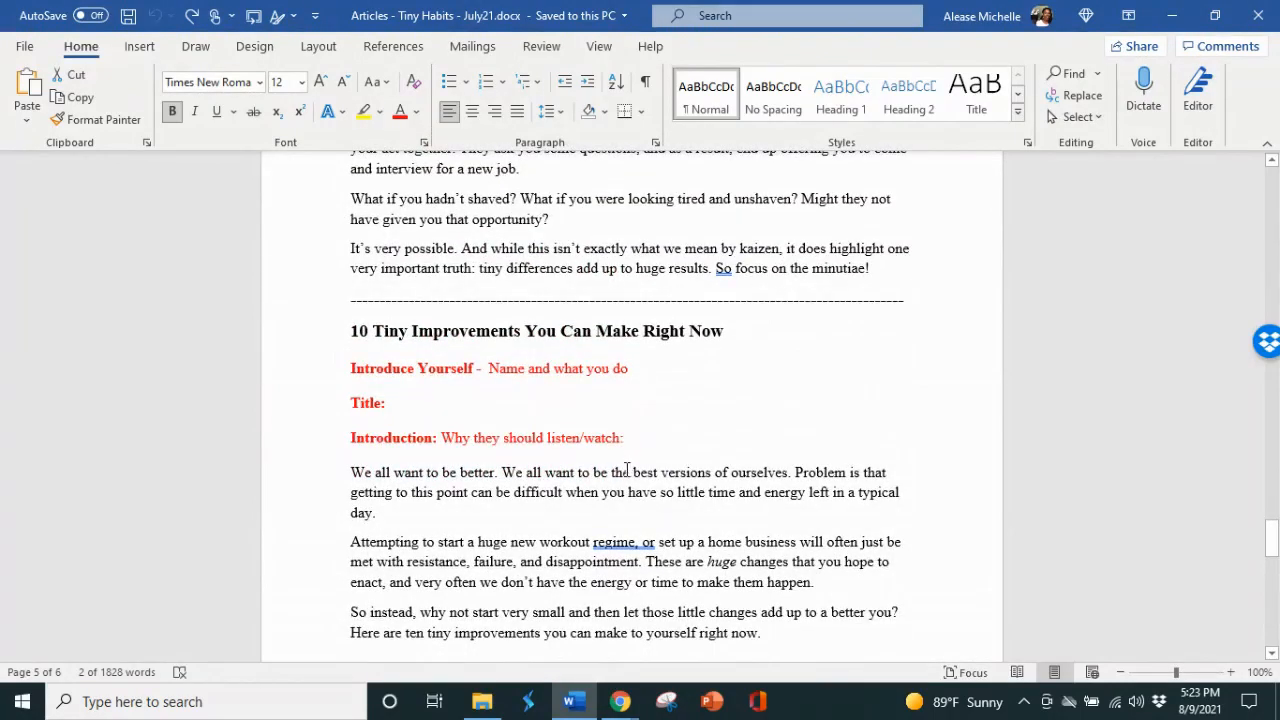
scroll(627, 470, down, 1)
mouse_move(620, 701)
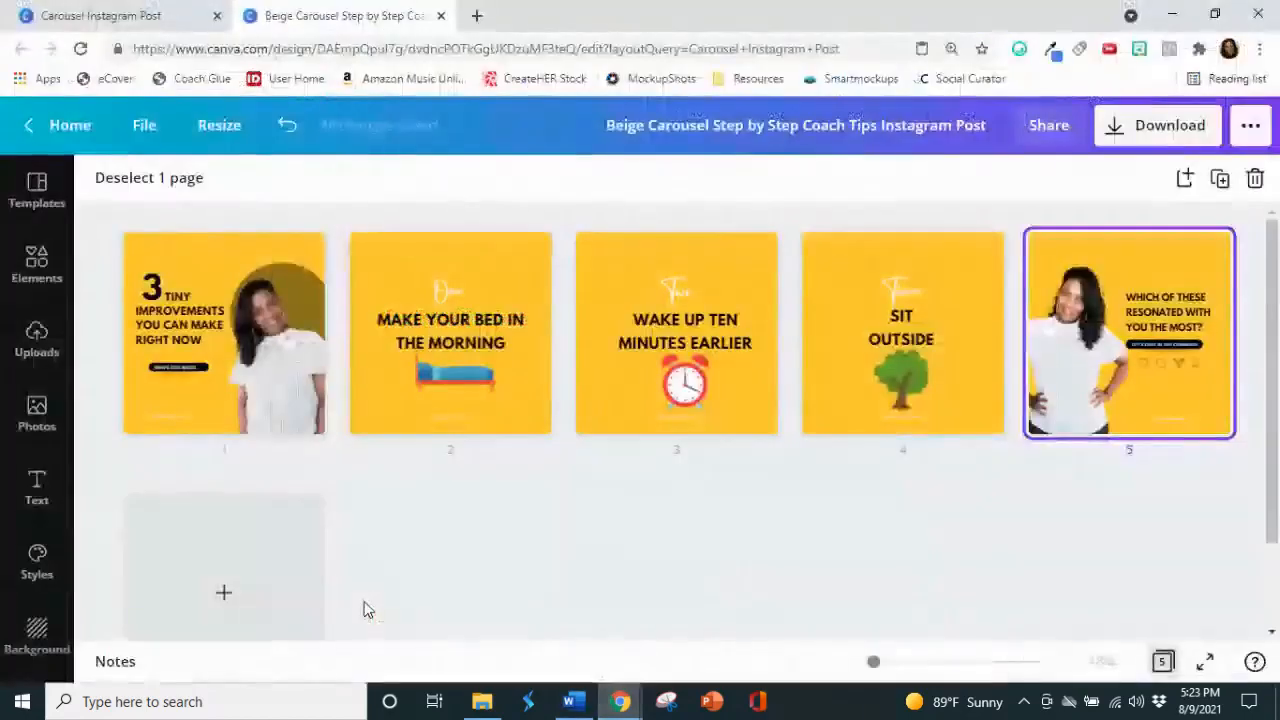
click(366, 607)
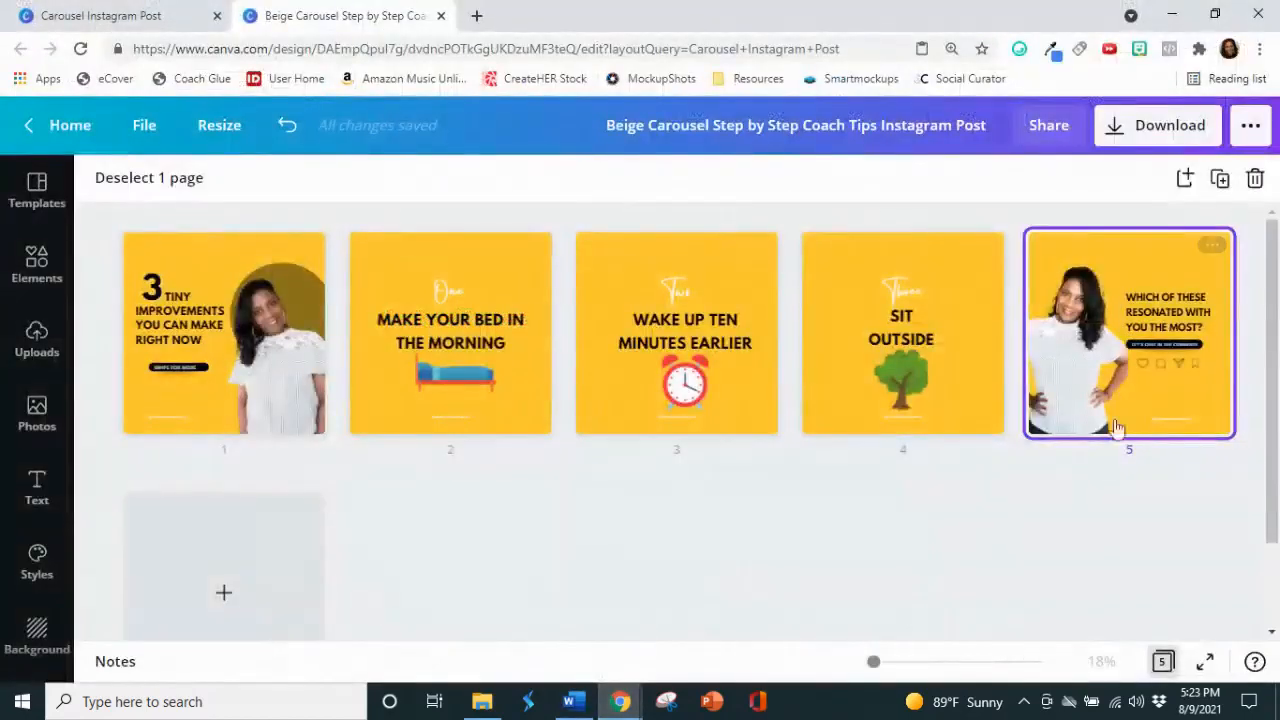
Step: View the carousel's download options and close them without downloading
click(1113, 138)
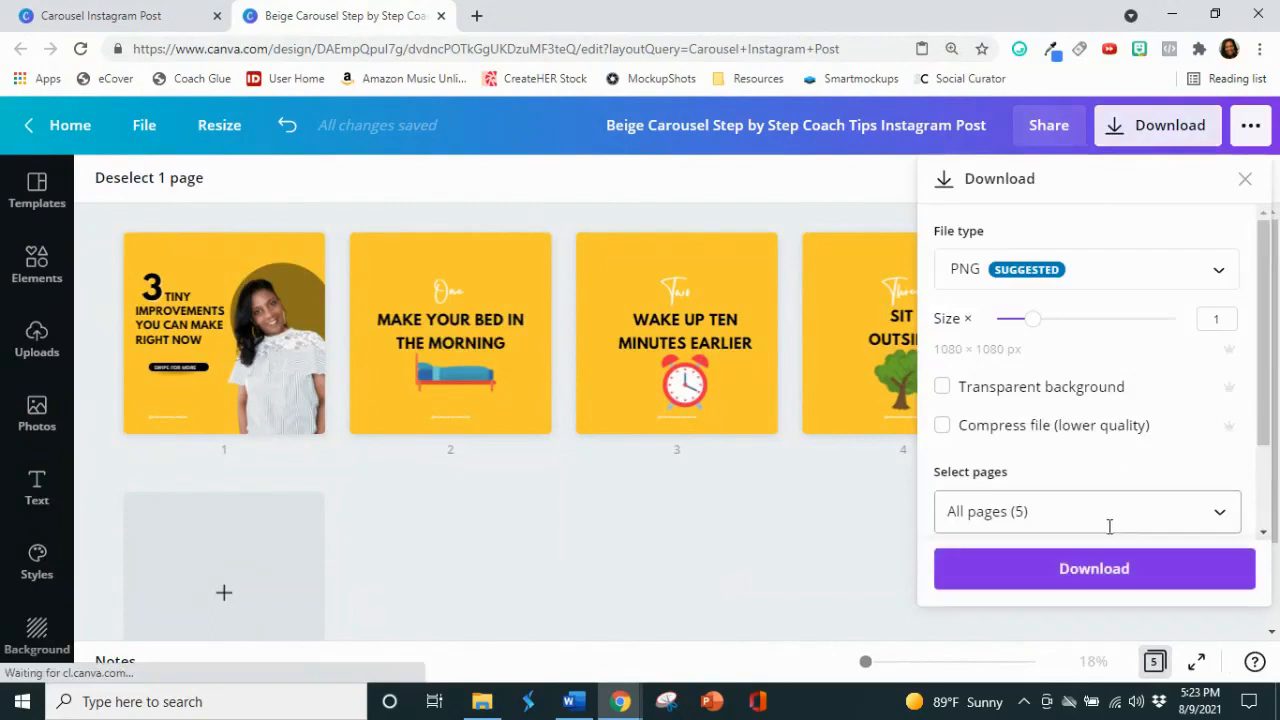
click(638, 550)
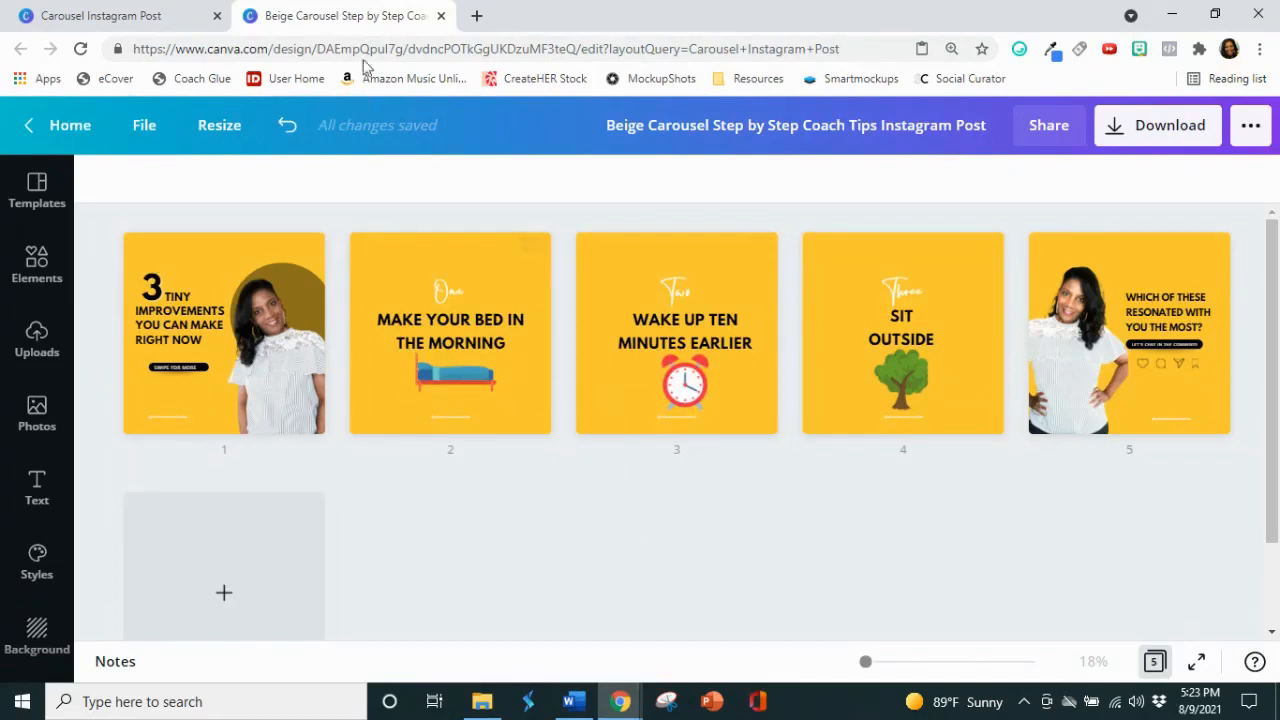
Step: View Instagram's New Post upload dialog in a new browser tab, close it and return to the Canva carousel
click(476, 15)
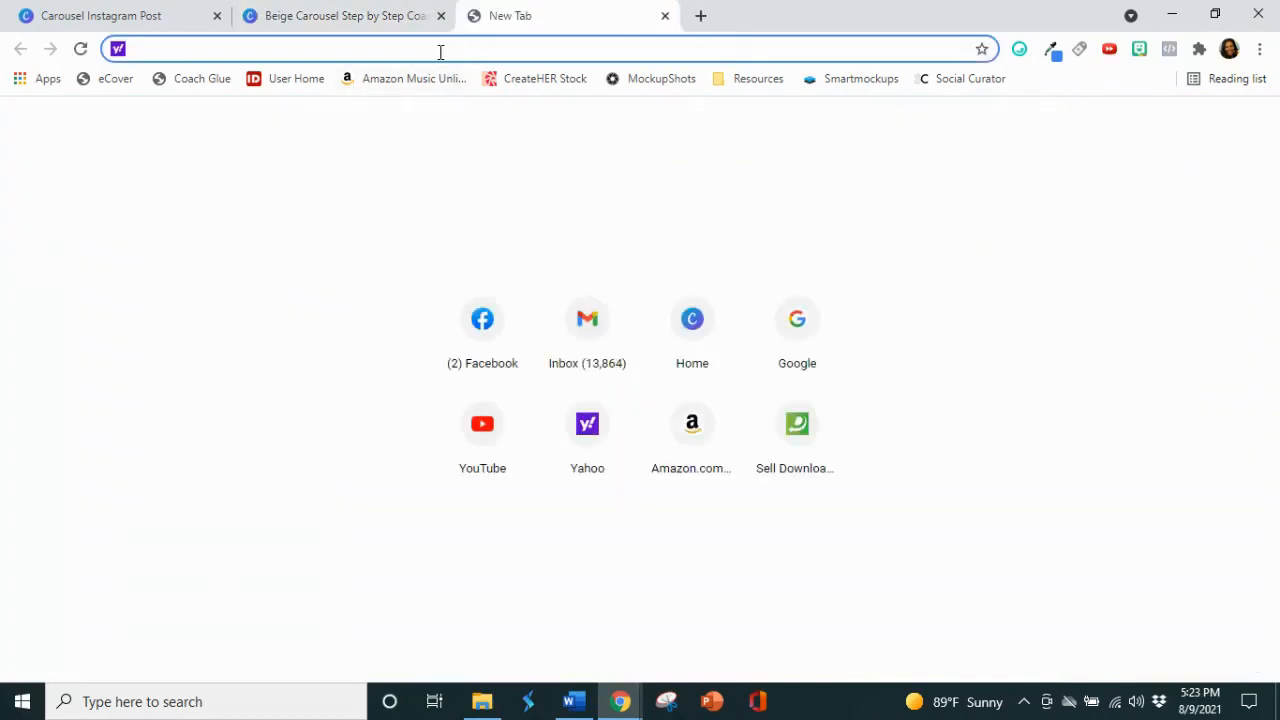
text(ins)
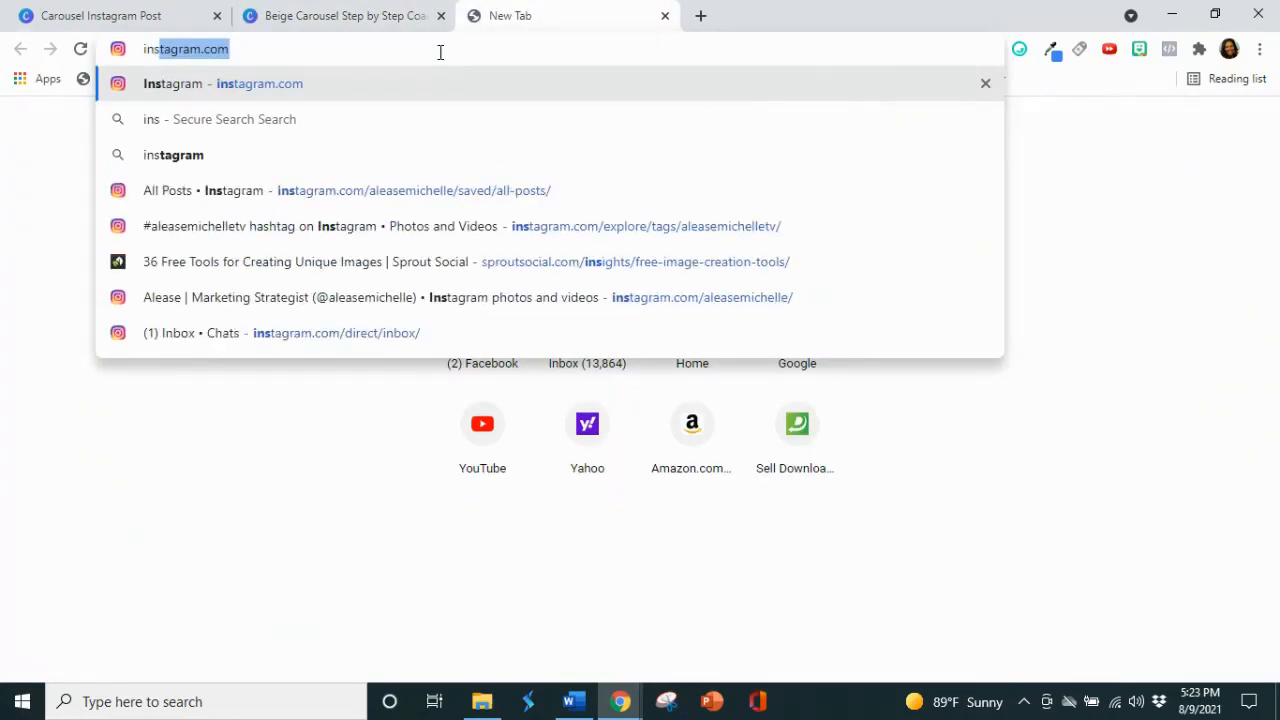
key(Return)
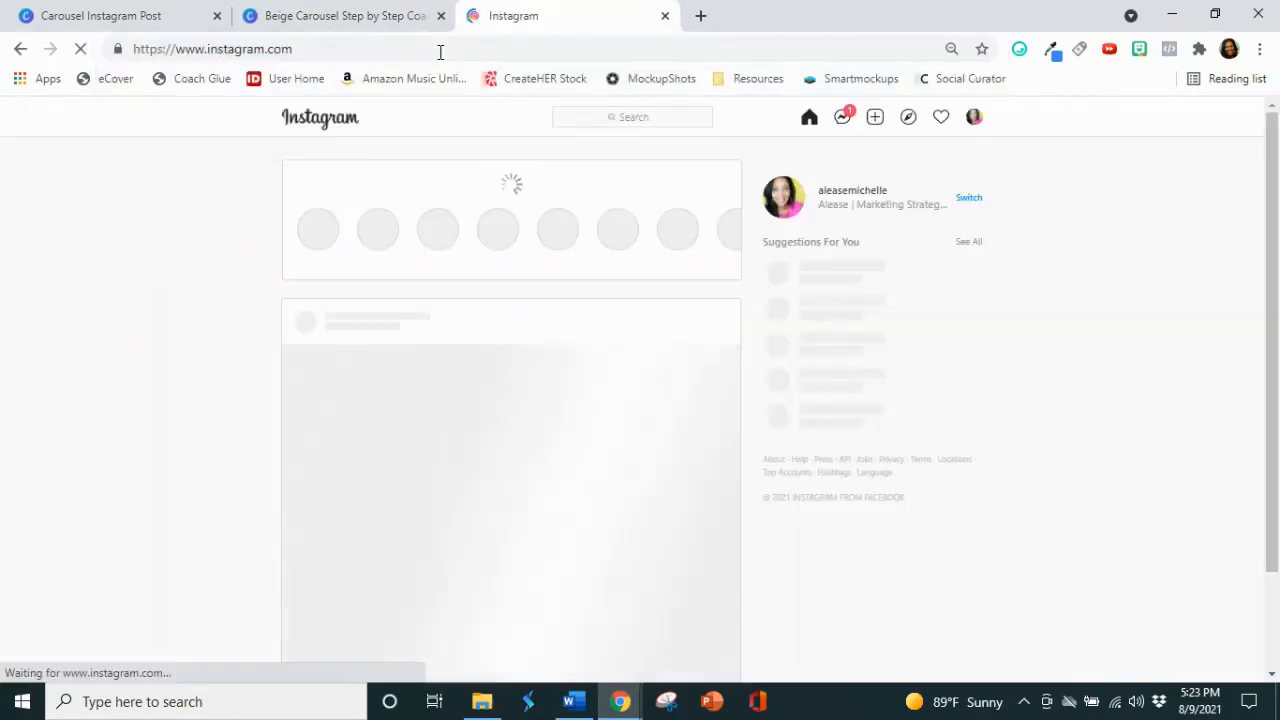
click(879, 119)
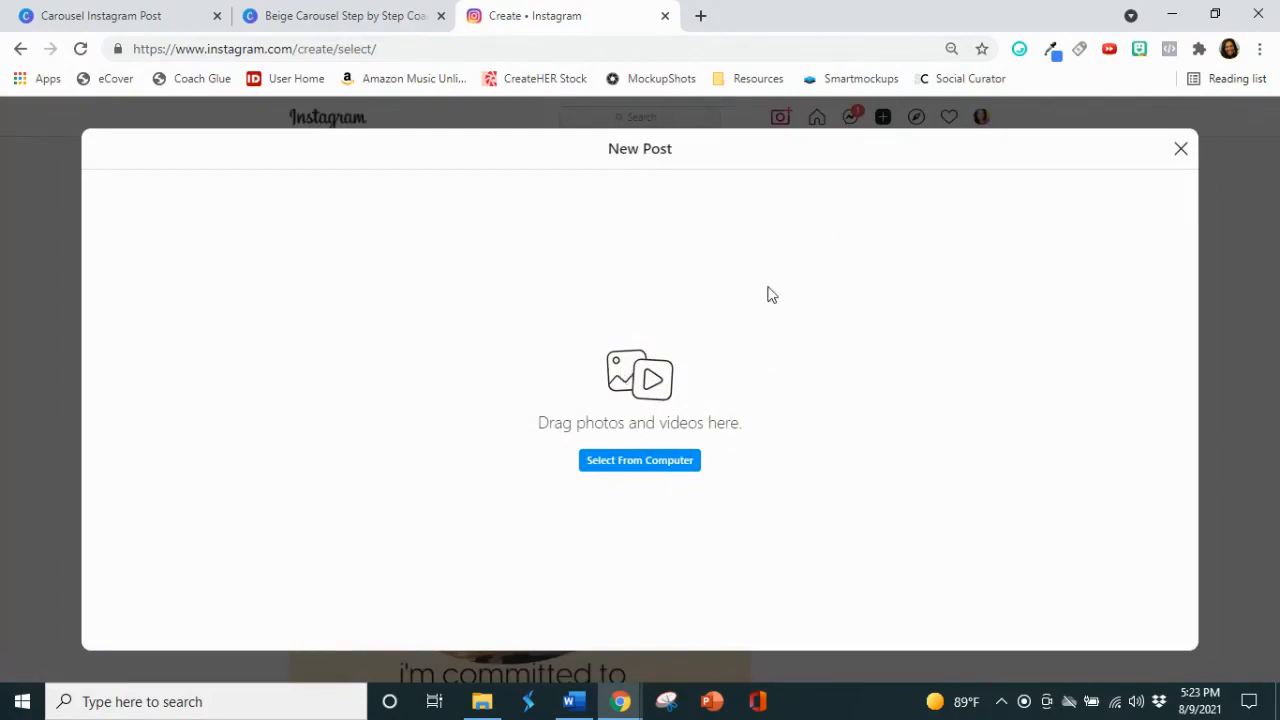
click(1178, 152)
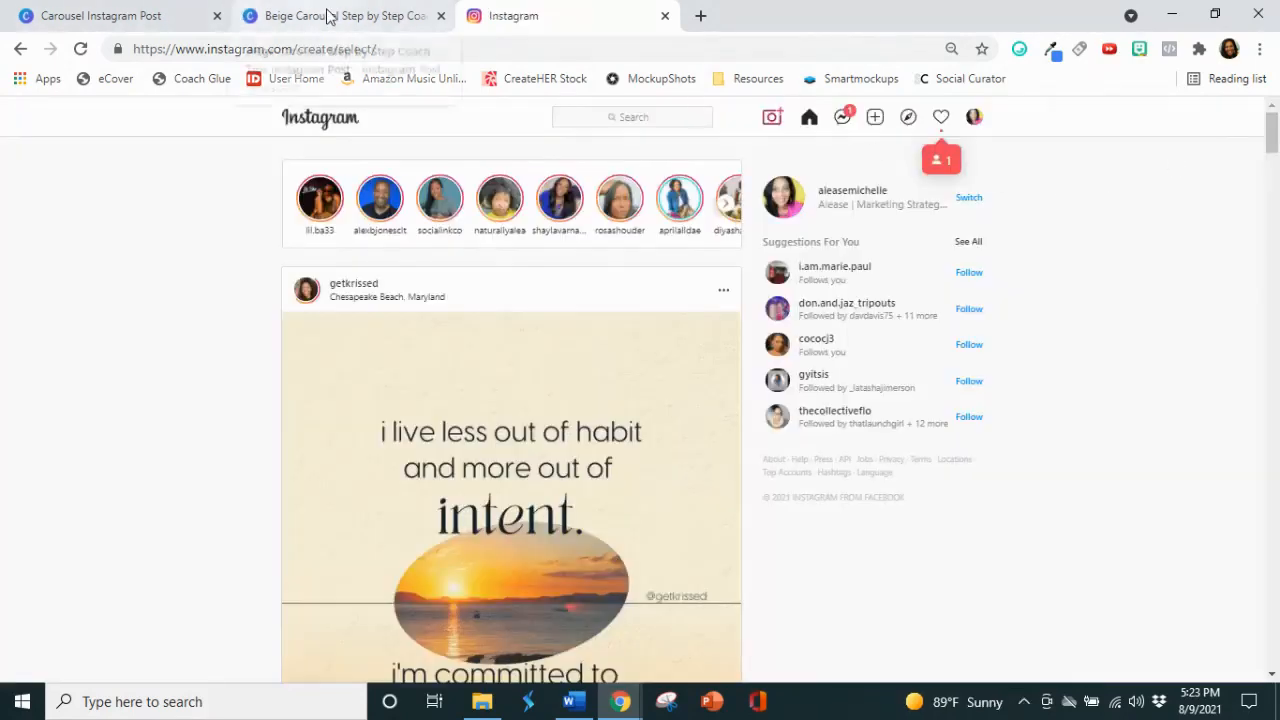
click(328, 16)
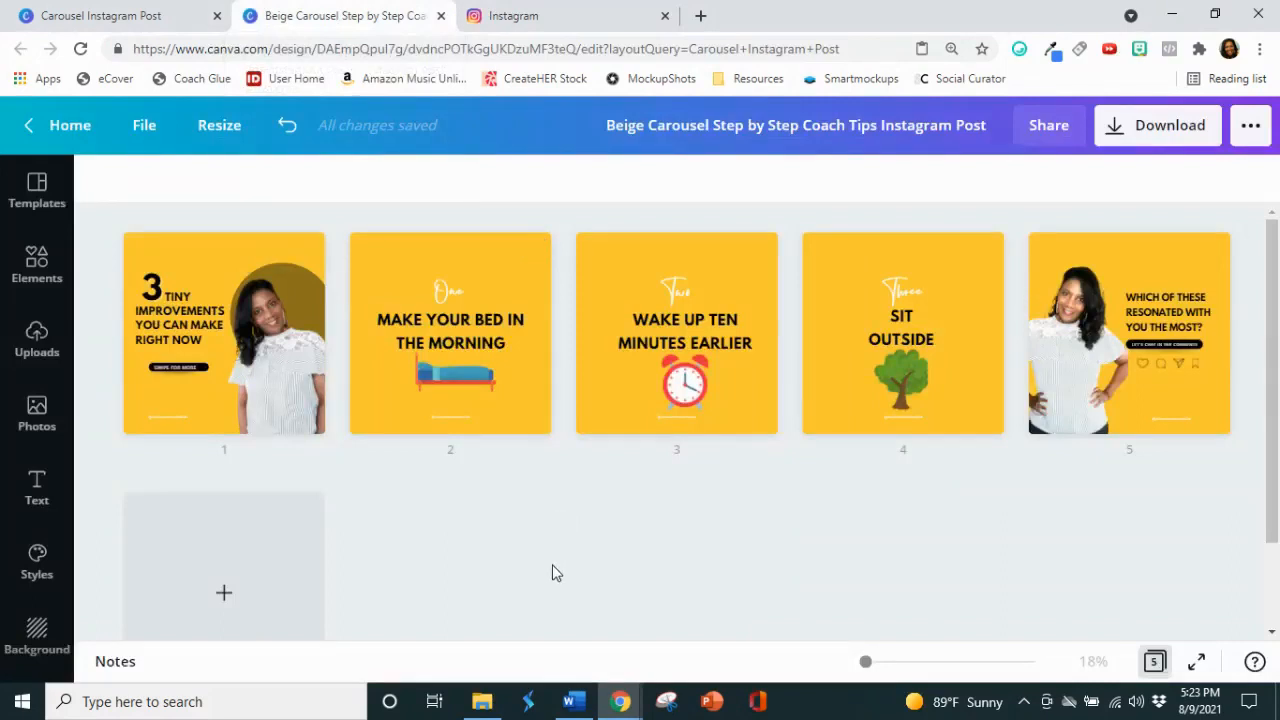